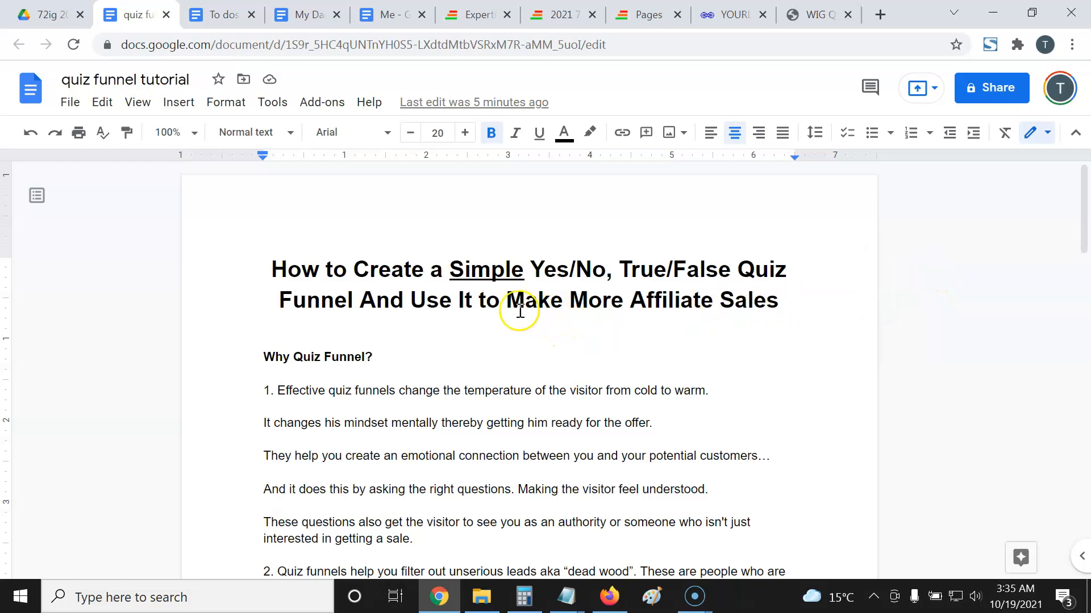
# Read the quiz funnel tutorial document from its title through the MORE TIPS section.
pyautogui.scroll(-2, 478, 279)
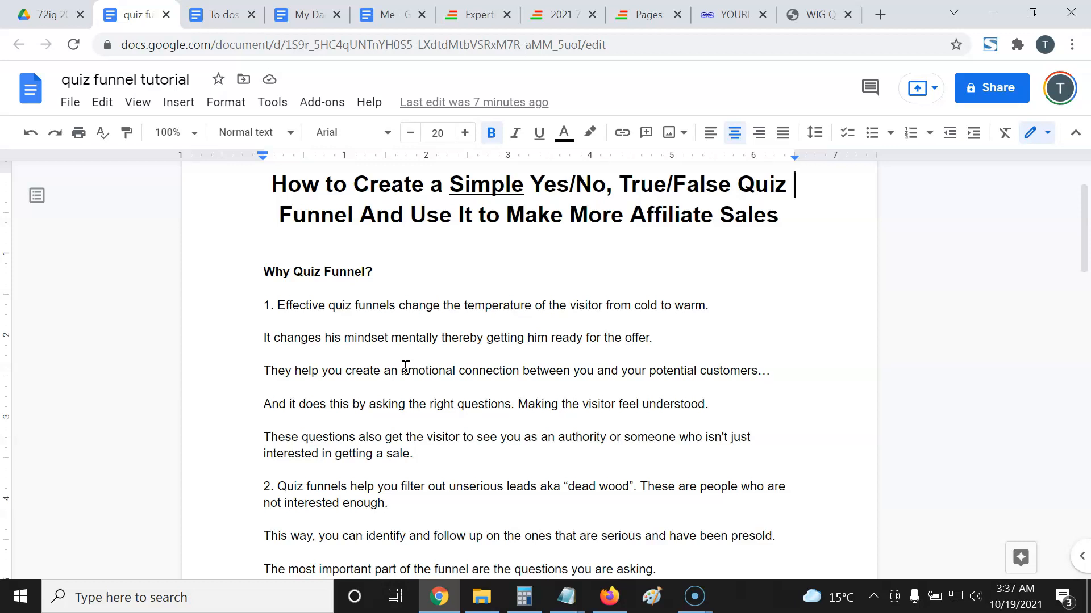
pyautogui.scroll(-3, 454, 392)
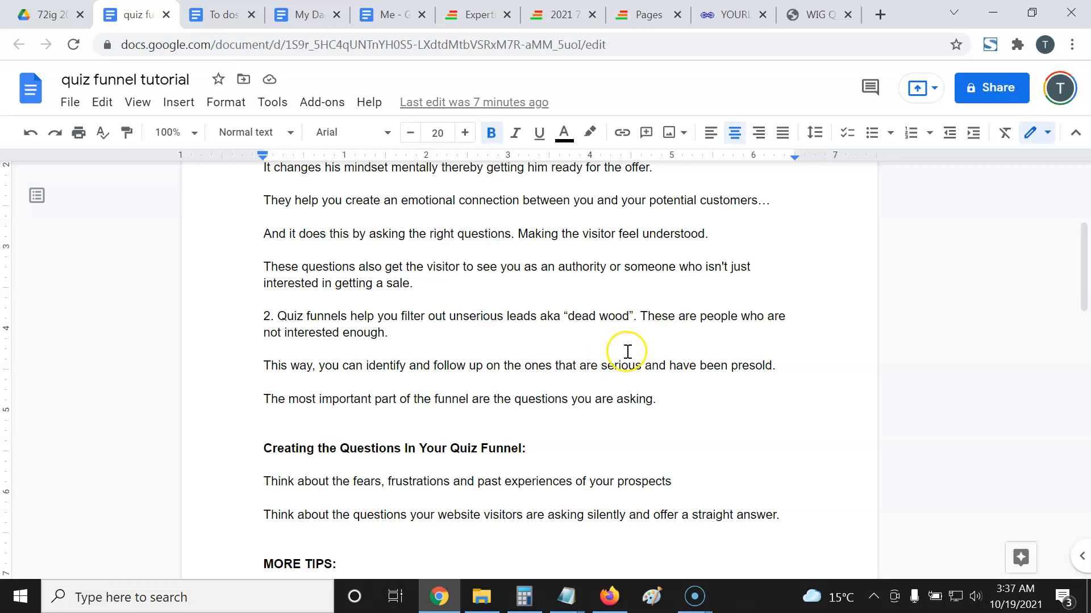
pyautogui.scroll(-3, 628, 351)
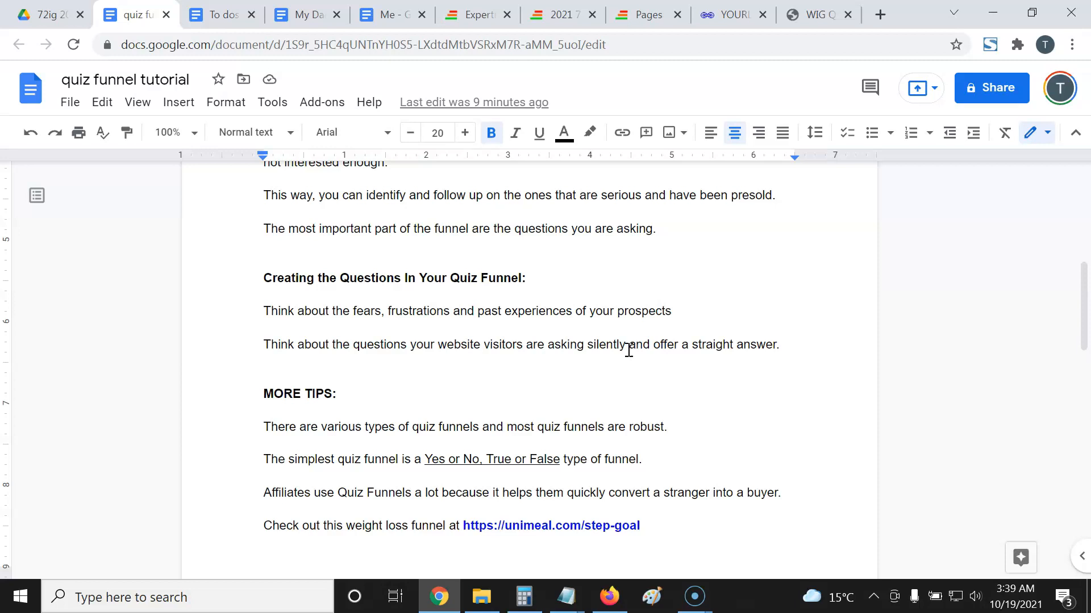
pyautogui.scroll(-3, 629, 349)
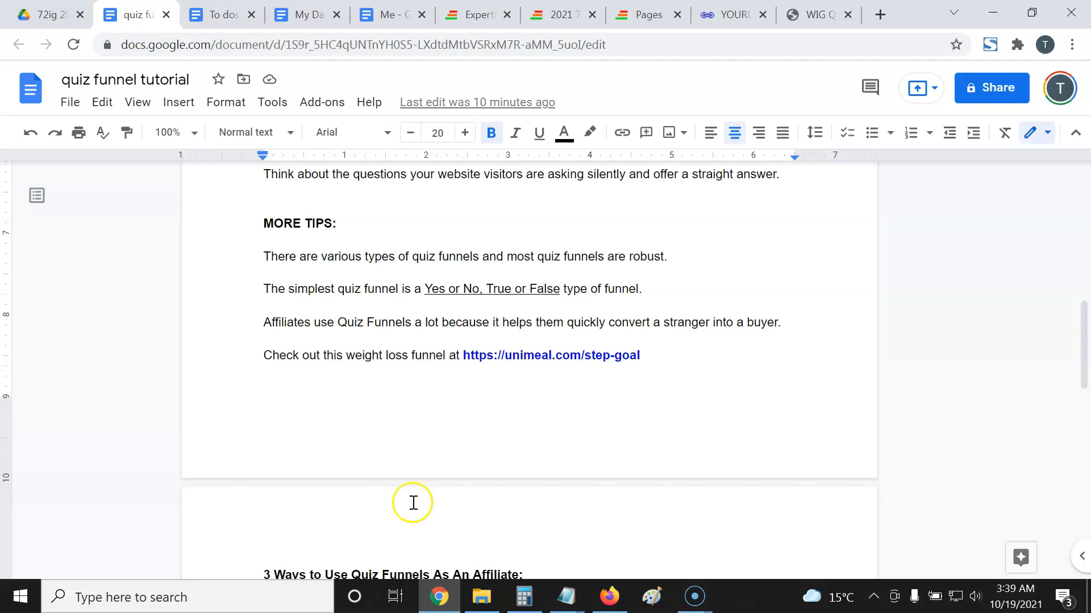
# Switch to the sample WIG quiz funnel and answer YES to questions 1 through 5.
pyautogui.click(819, 15)
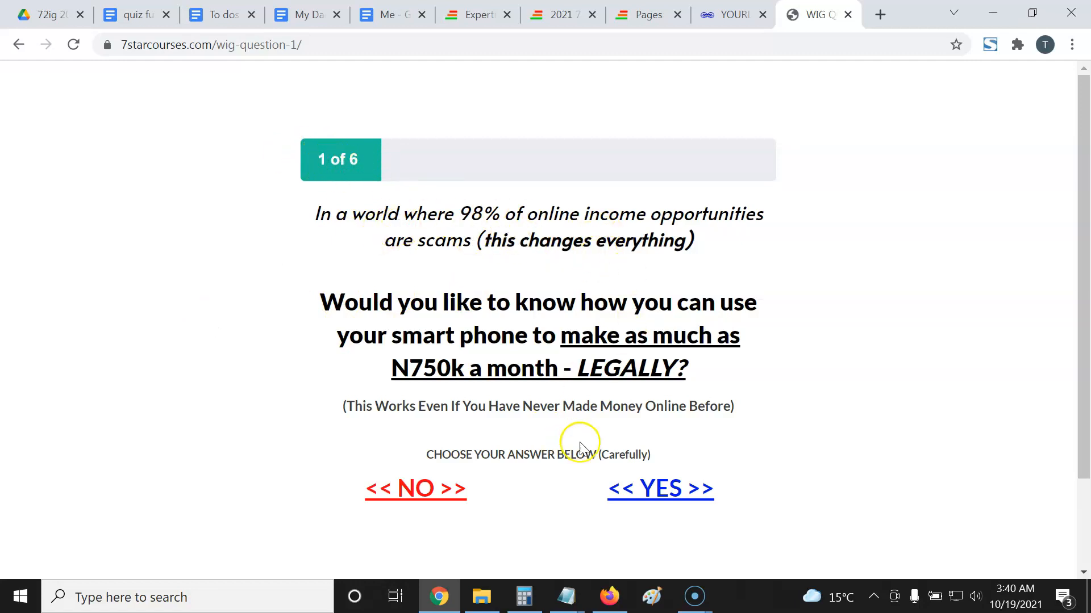
pyautogui.click(670, 493)
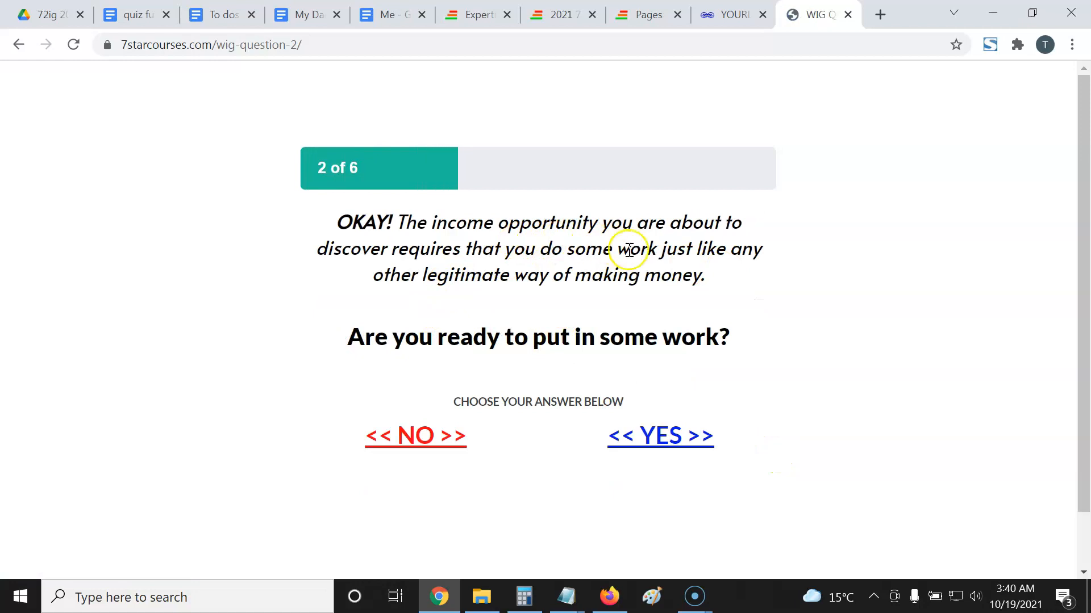
pyautogui.click(669, 445)
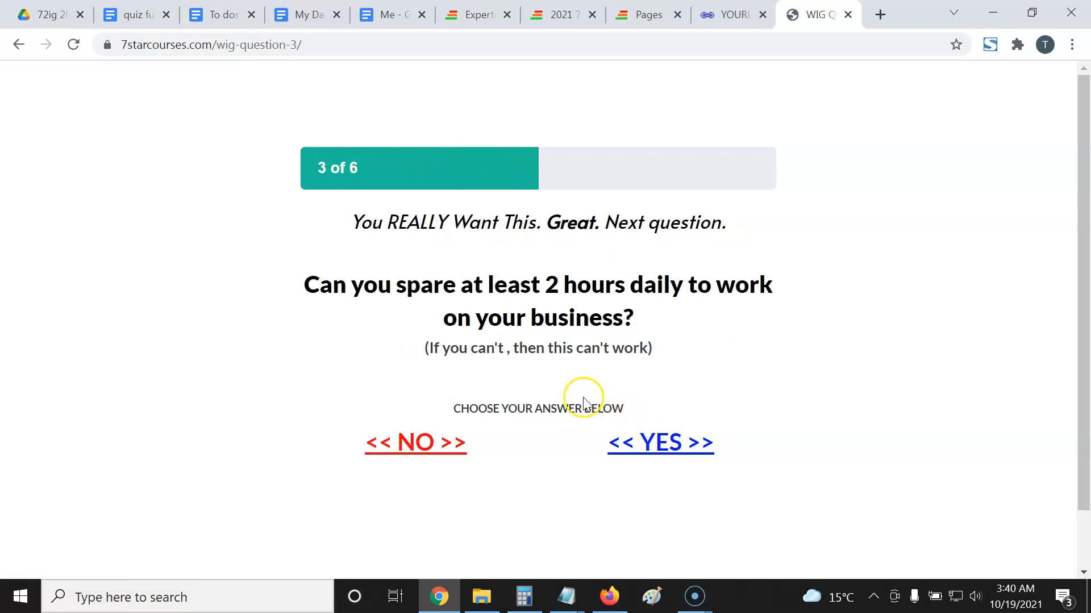
pyautogui.click(644, 454)
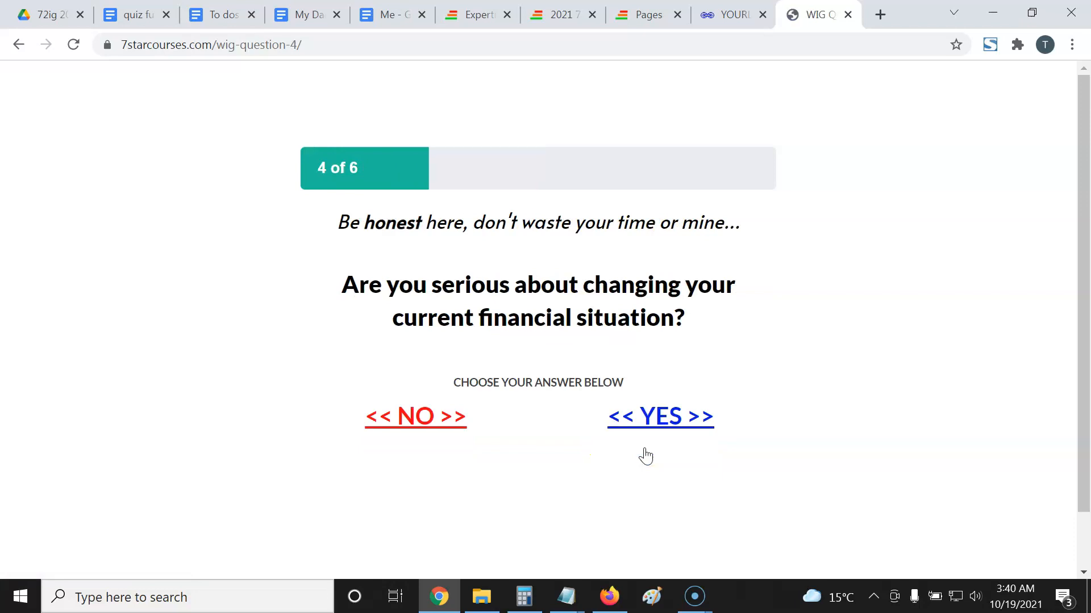
pyautogui.click(678, 424)
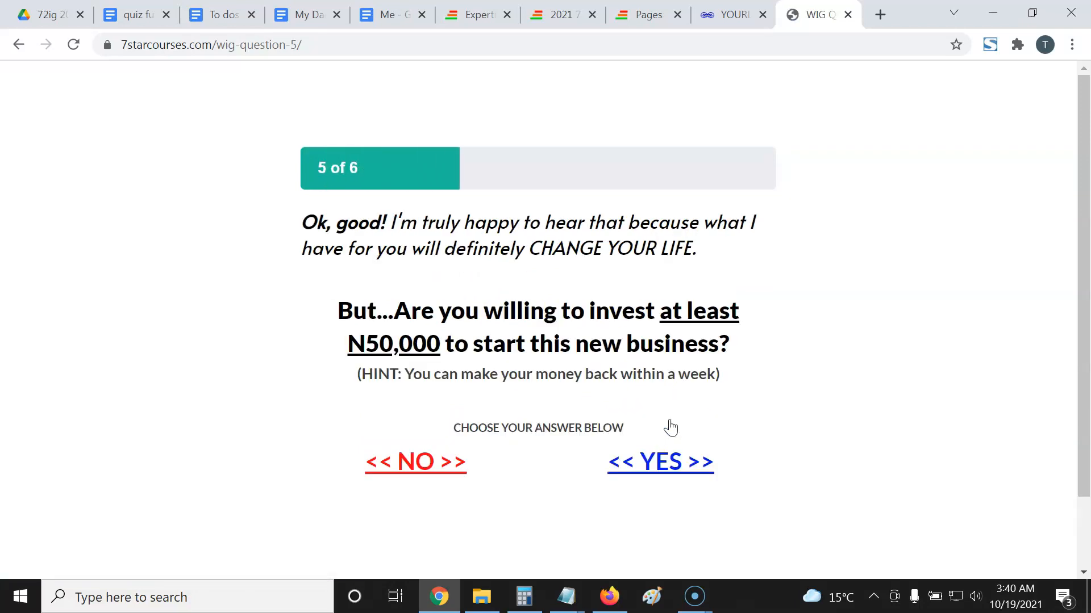
pyautogui.click(679, 463)
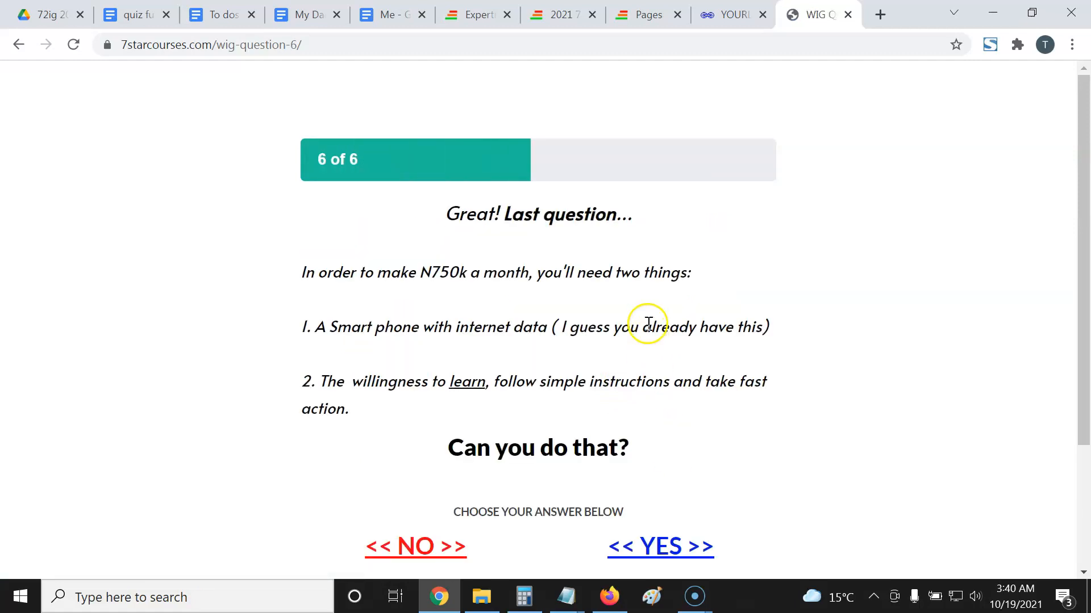
# Review quiz question 6, and read the "3 Ways to Use Quiz Funnels As An Affiliate" section of the tutorial document.
pyautogui.scroll(-2, 651, 325)
pyautogui.scroll(2, 609, 293)
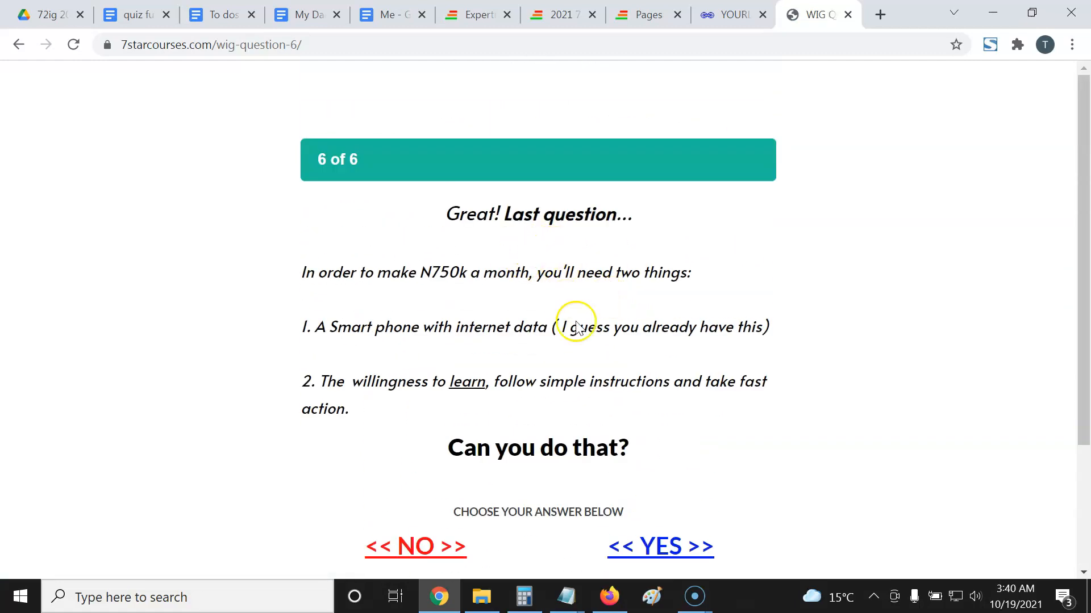
pyautogui.scroll(-3, 575, 327)
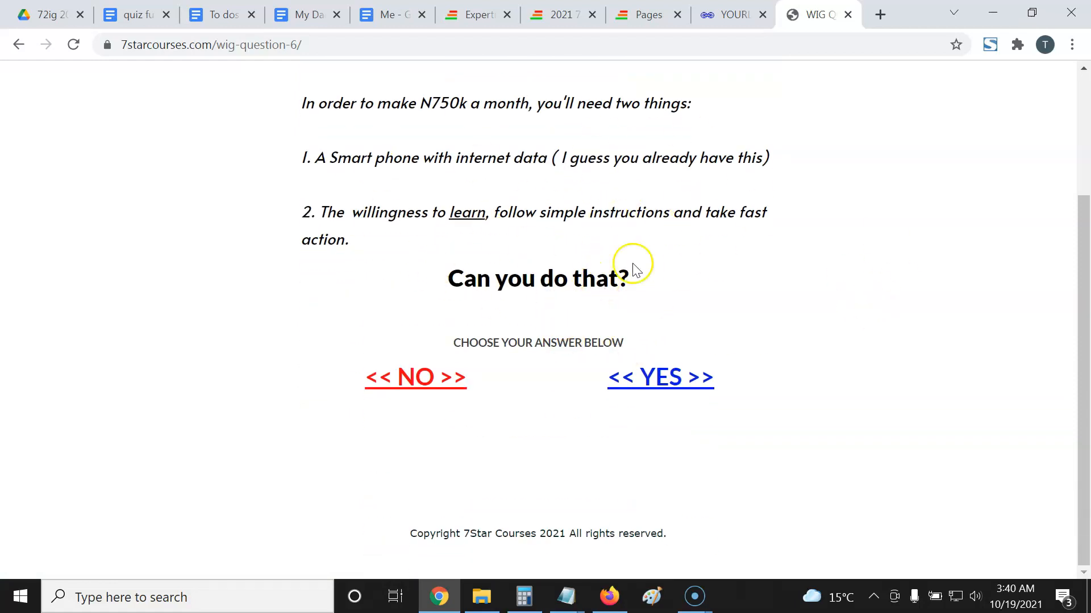
pyautogui.scroll(2, 591, 189)
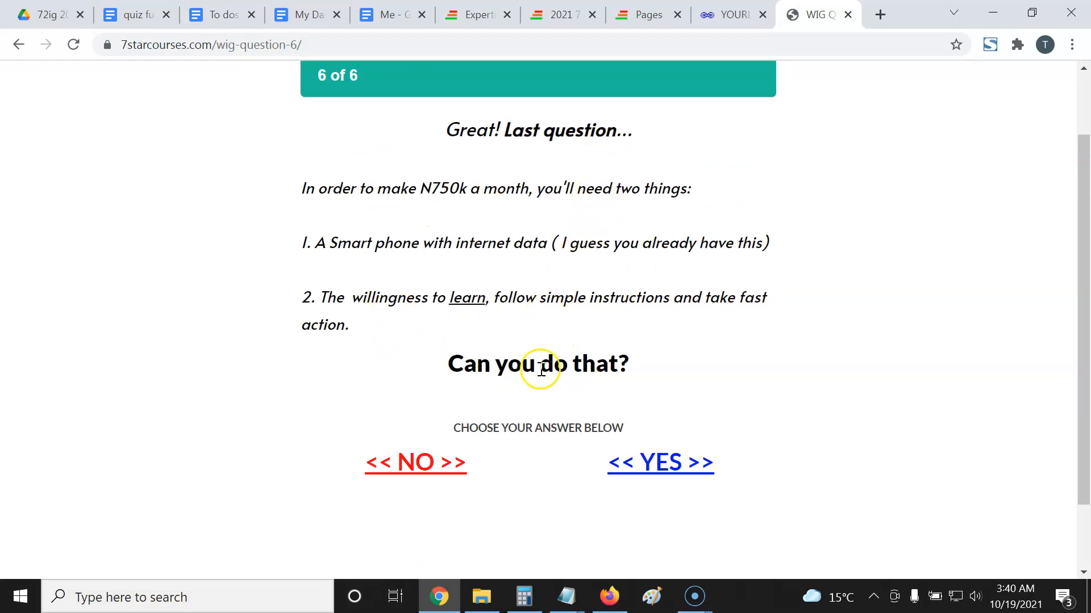
pyautogui.click(136, 15)
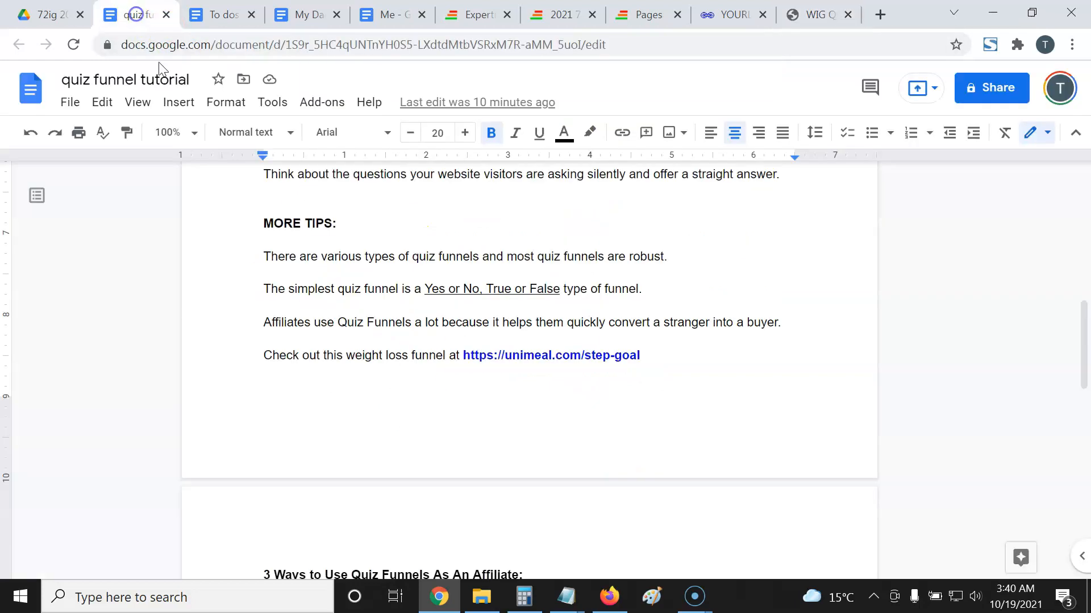
pyautogui.scroll(-6, 555, 419)
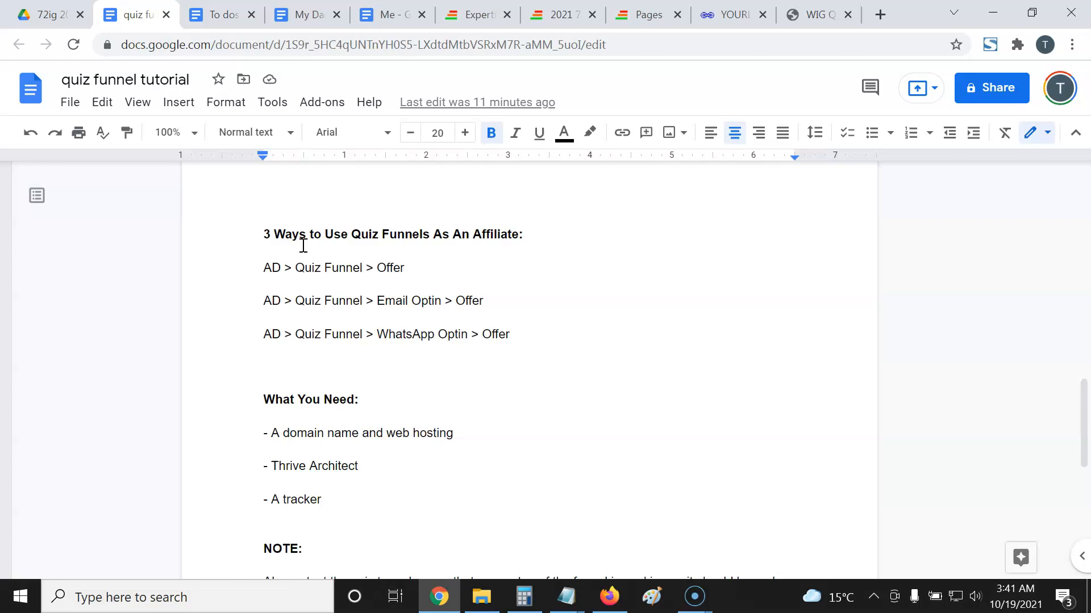
# Answer YES to quiz question 6 and follow the "Click Here to Continue" link on the final page.
pyautogui.click(821, 13)
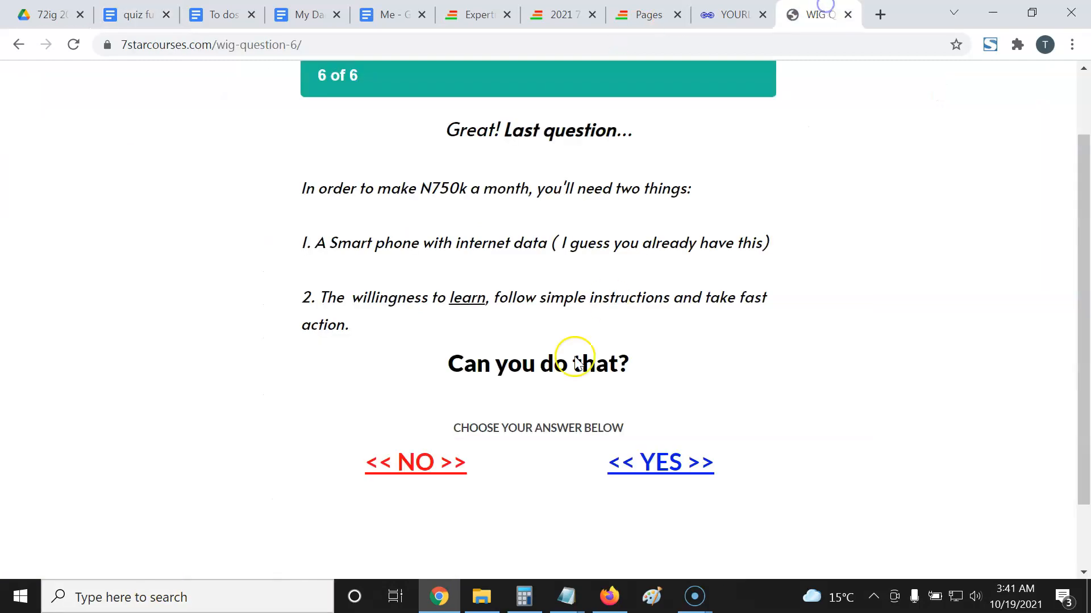
pyautogui.click(675, 463)
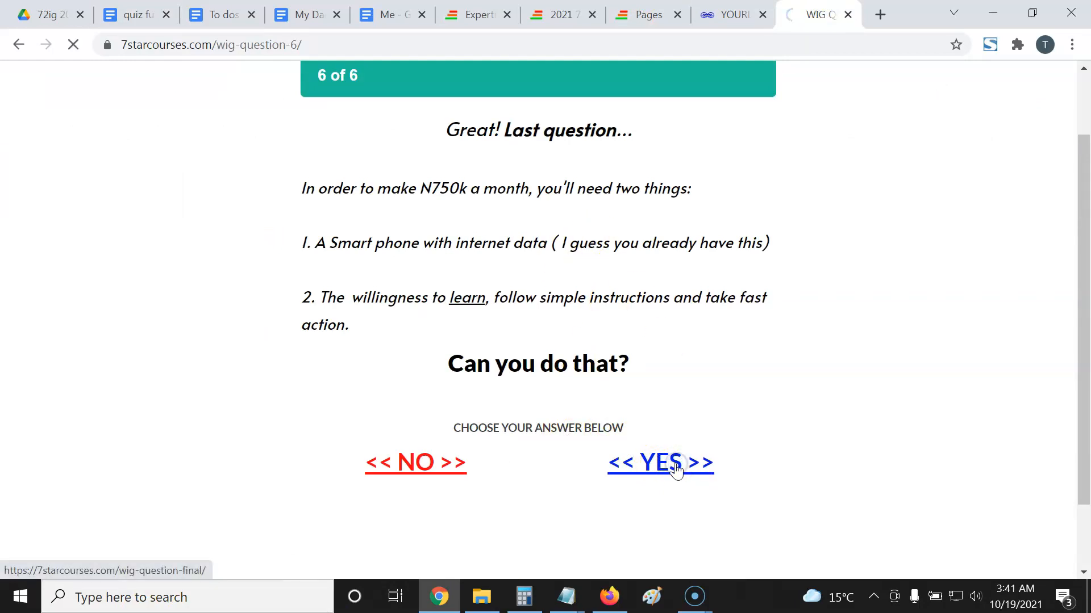
pyautogui.scroll(-2, 360, 127)
pyautogui.scroll(2, 366, 131)
pyautogui.scroll(-3, 423, 272)
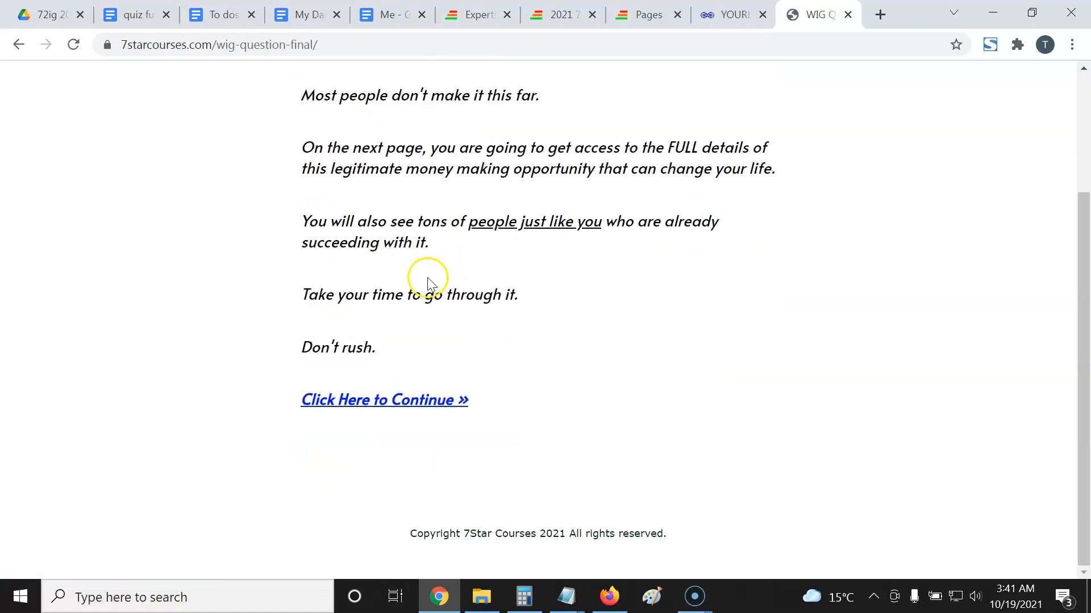
pyautogui.click(415, 403)
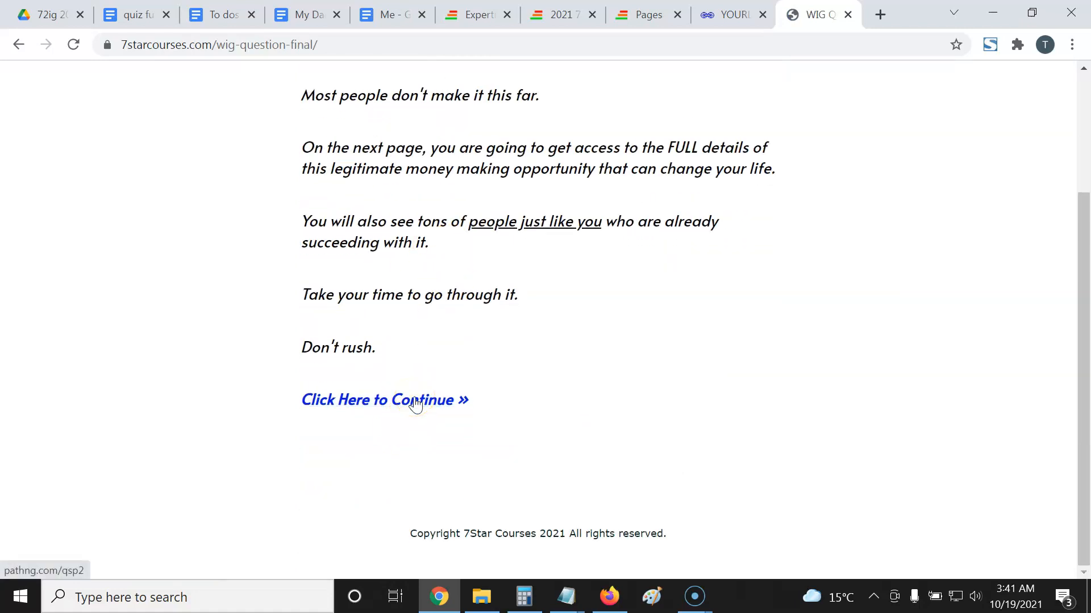
pyautogui.click(415, 404)
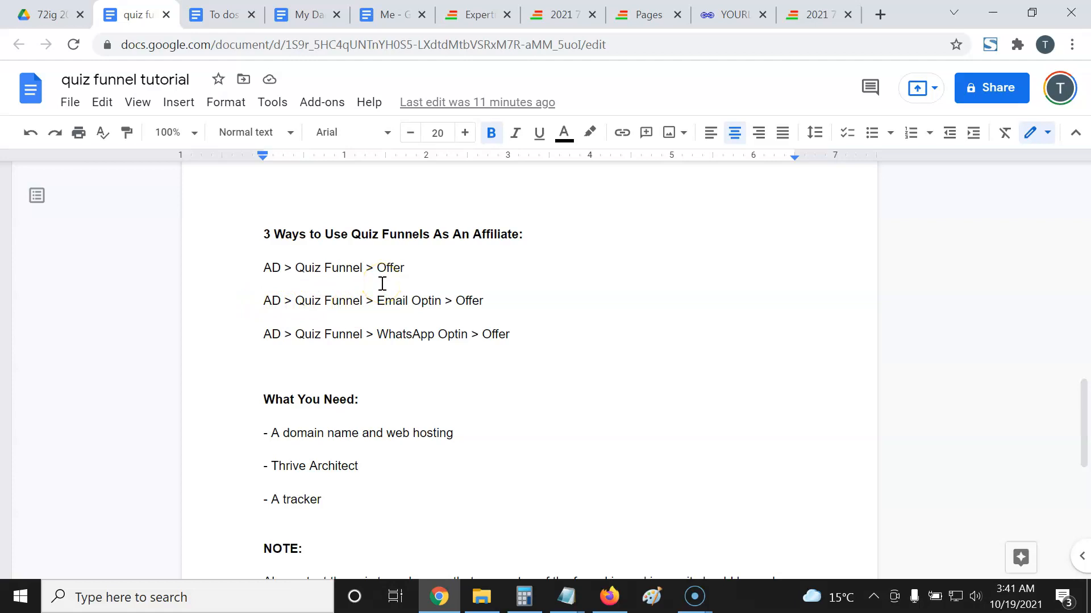
# Highlight "Email Optin" in the document's second funnel path and compare that path with the quiz's final page.
pyautogui.moveTo(441, 301); pyautogui.dragTo(376, 304)
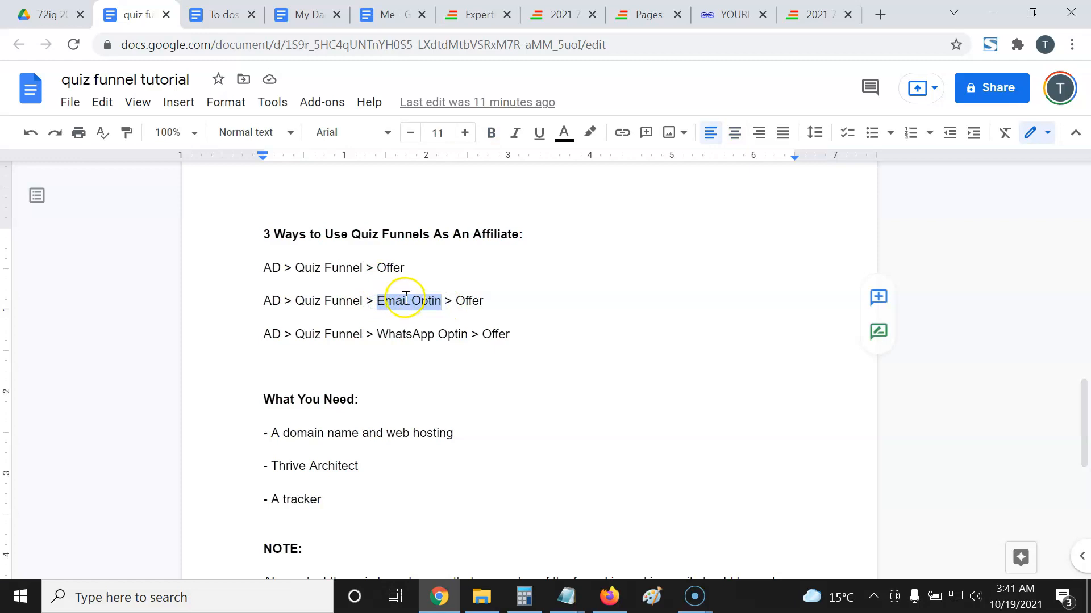
pyautogui.click(778, 14)
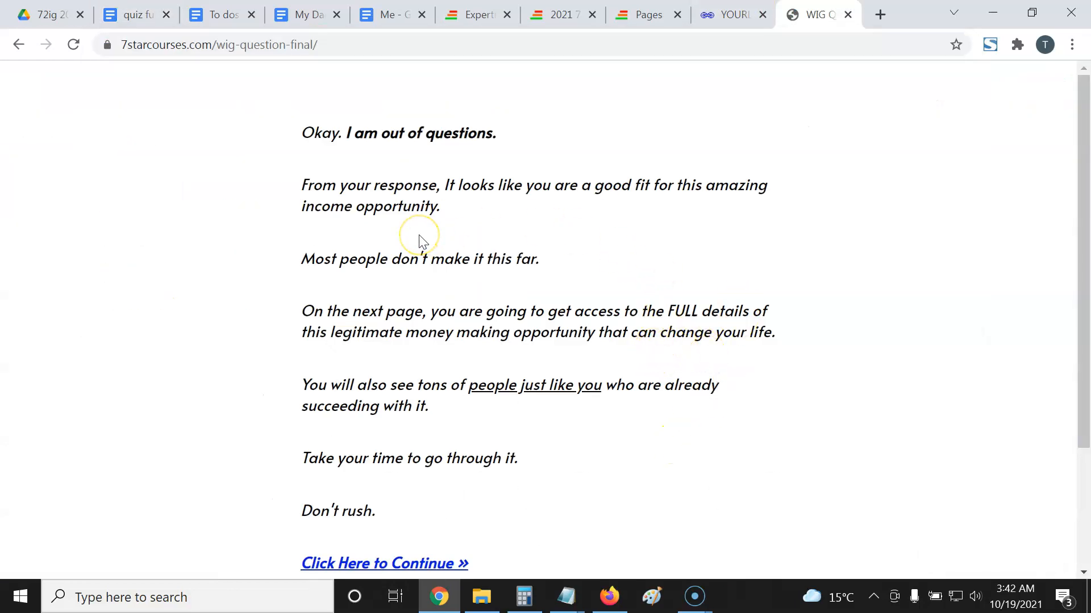
pyautogui.scroll(-2, 420, 241)
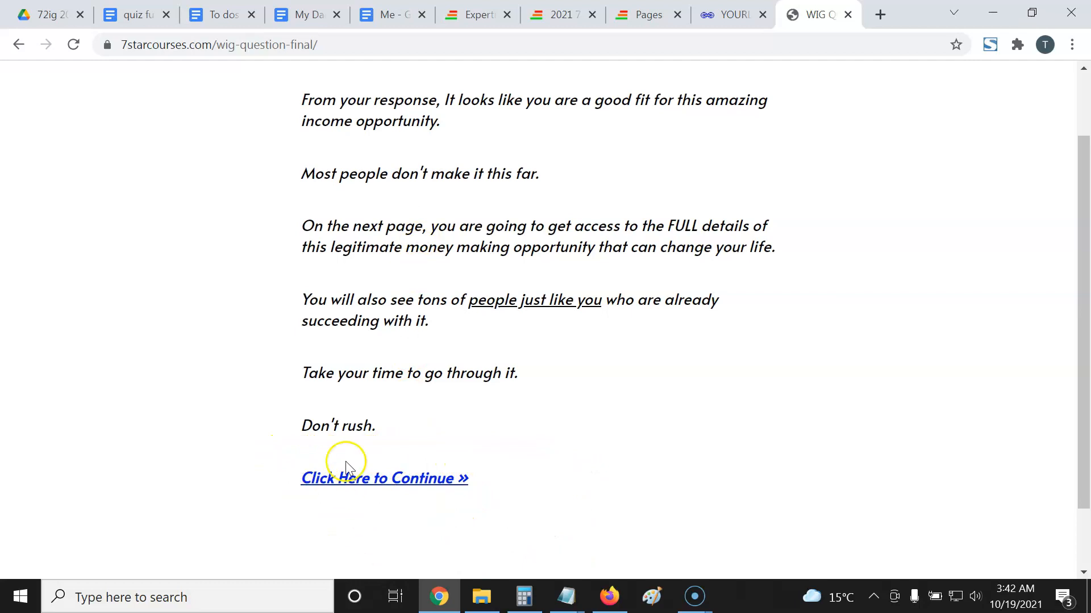
pyautogui.click(129, 9)
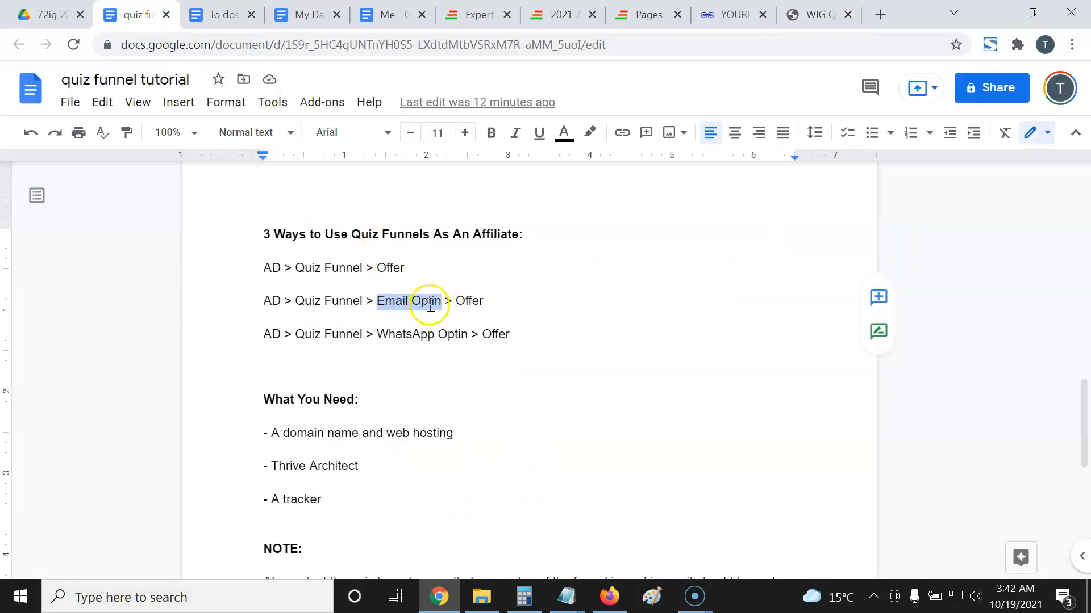
pyautogui.click(819, 15)
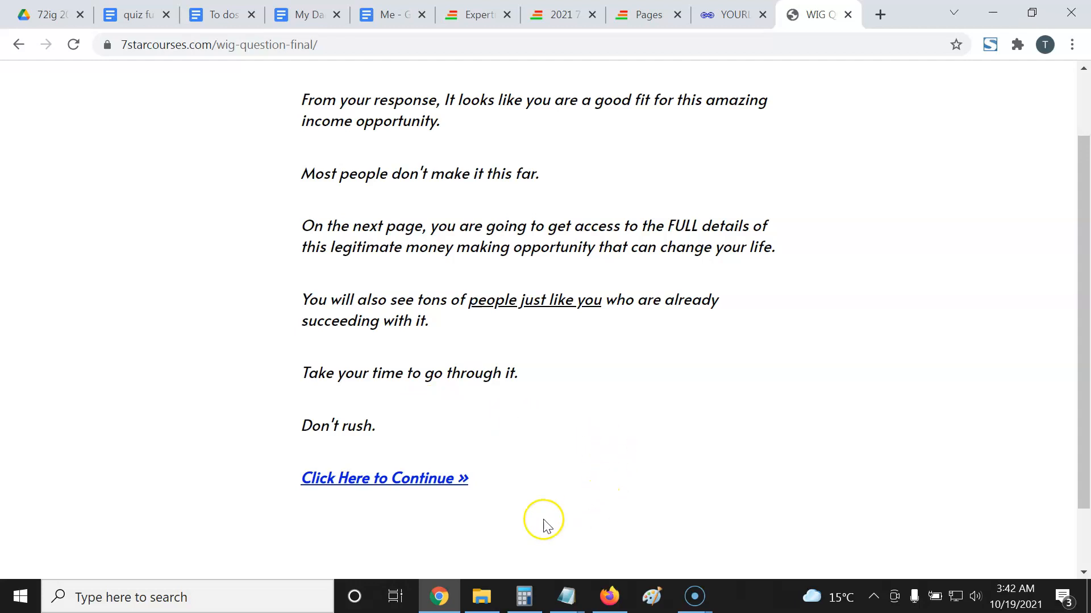
pyautogui.click(137, 18)
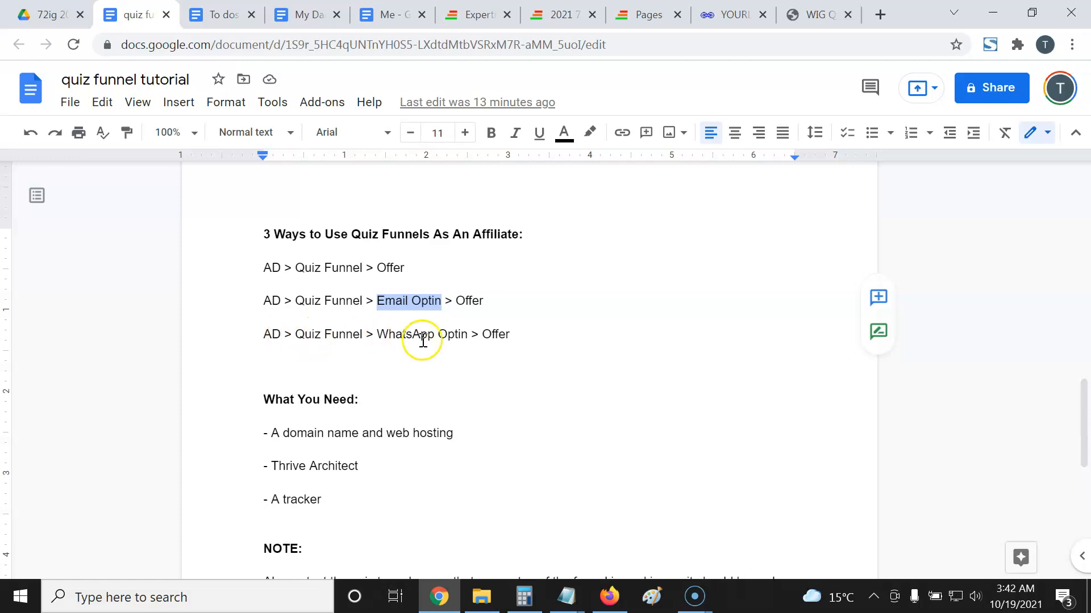
# Highlight the "AD > Quiz Funnel > WhatsApp Optin > Offer" path and compare it with the quiz's final page.
pyautogui.moveTo(509, 336); pyautogui.dragTo(245, 334)
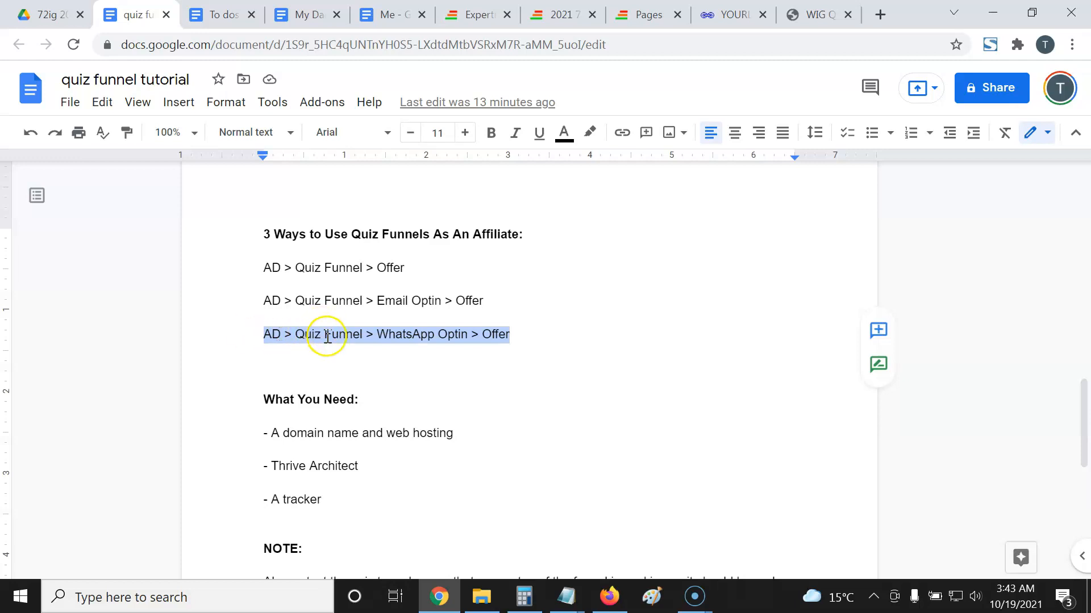
pyautogui.click(421, 299)
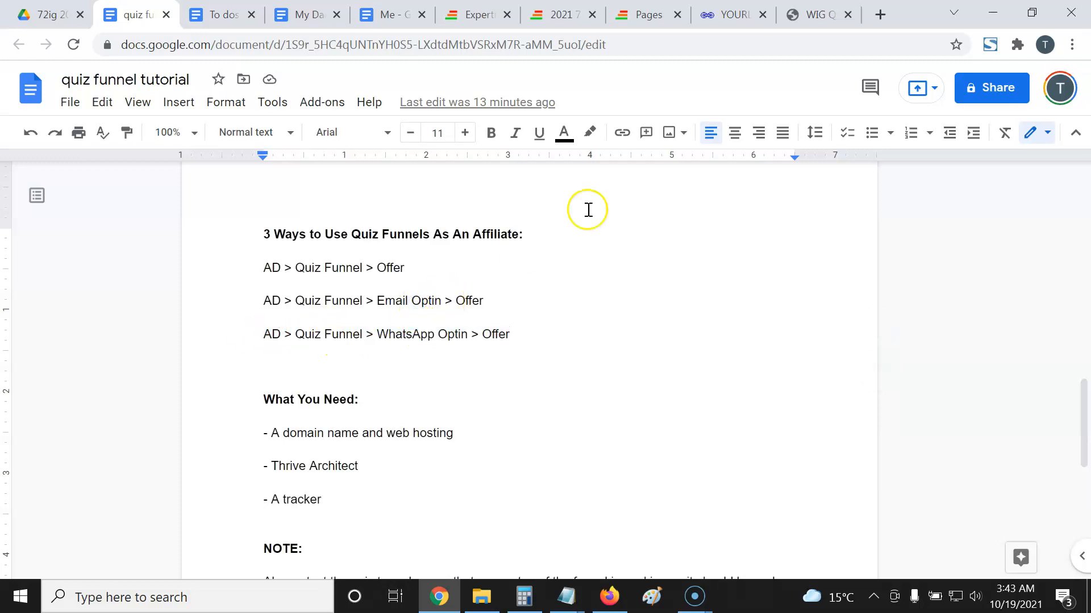
pyautogui.click(819, 12)
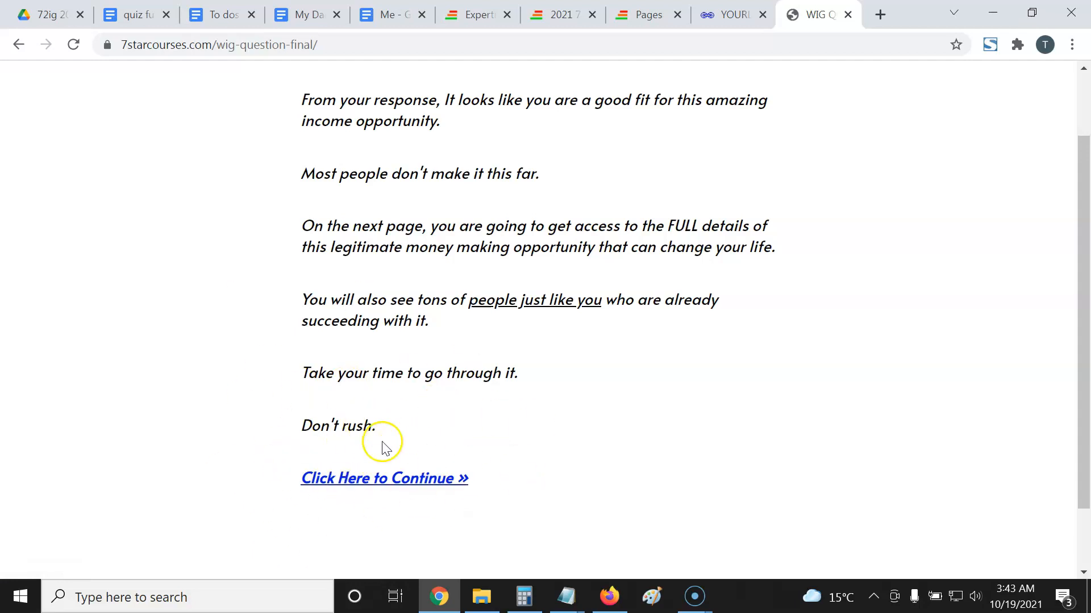
pyautogui.click(140, 17)
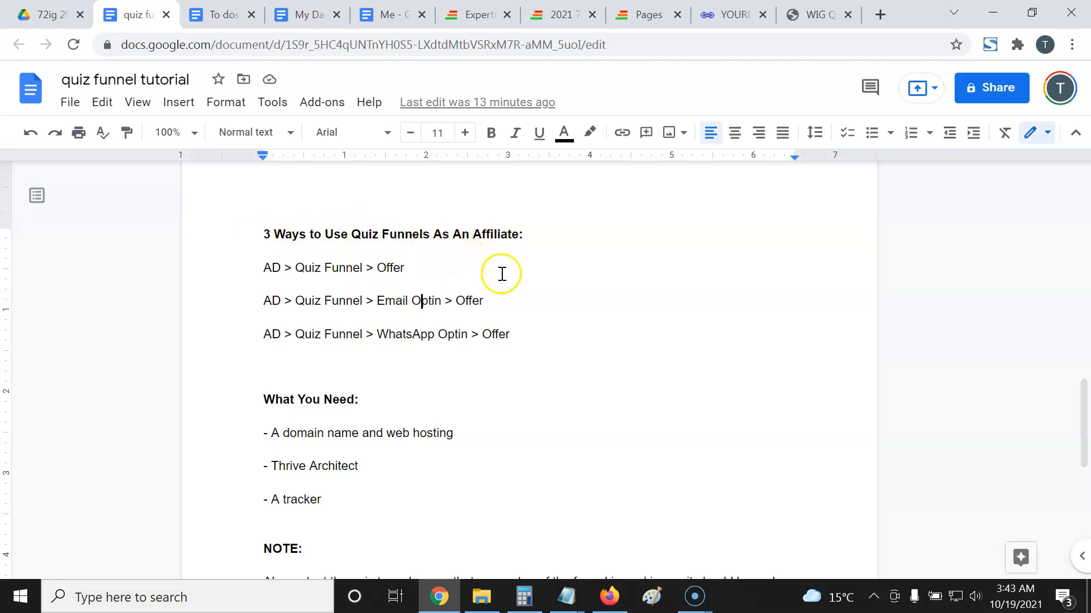
# Review the document's "What You Need" list and open domainking.com in a new browser tab.
pyautogui.scroll(-3, 498, 273)
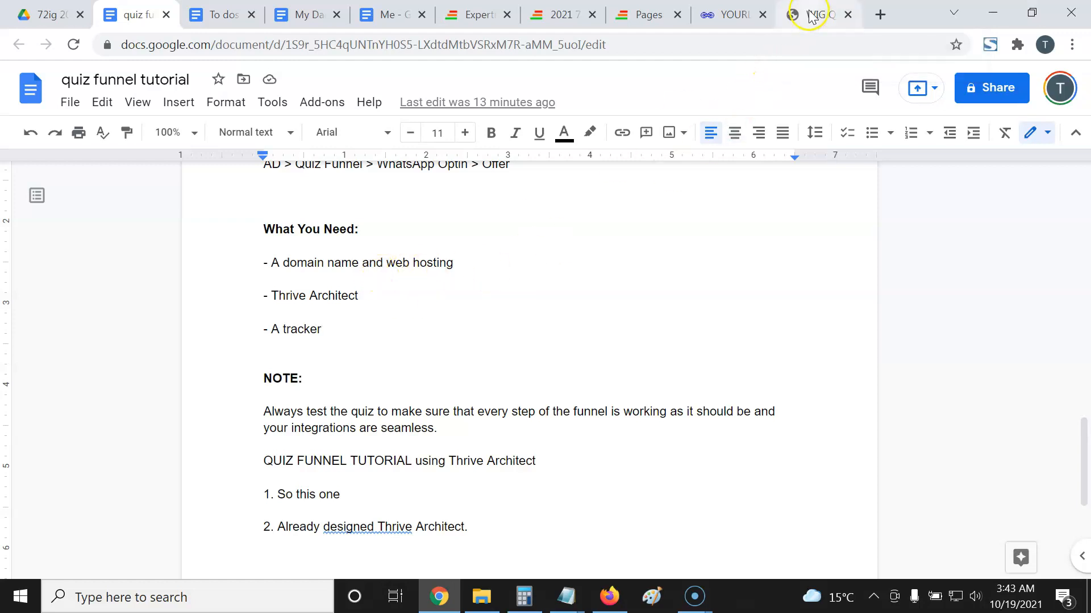
pyautogui.click(880, 14)
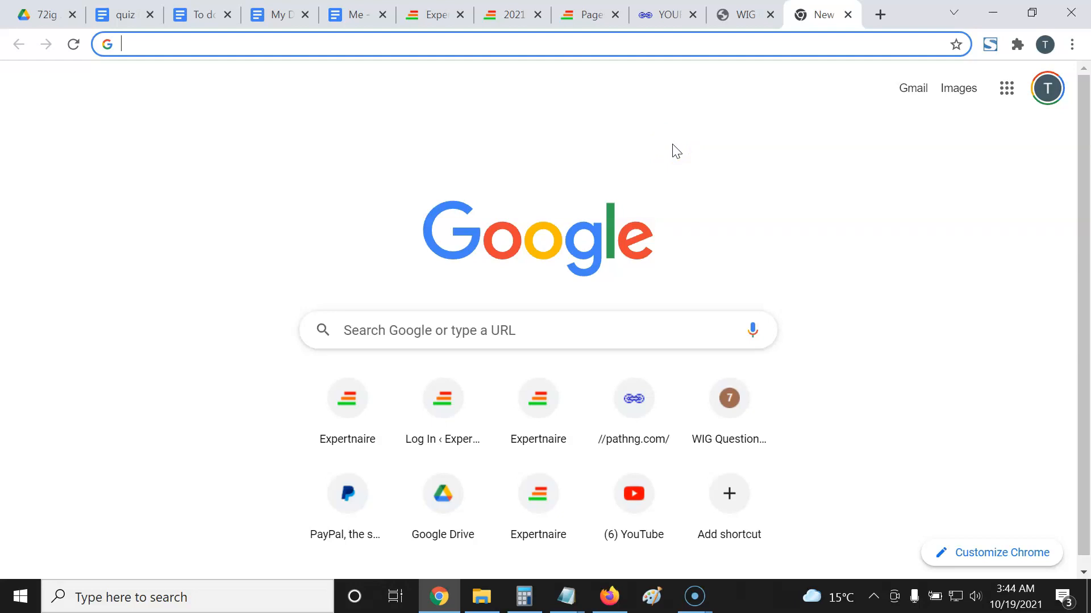
pyautogui.click(587, 48)
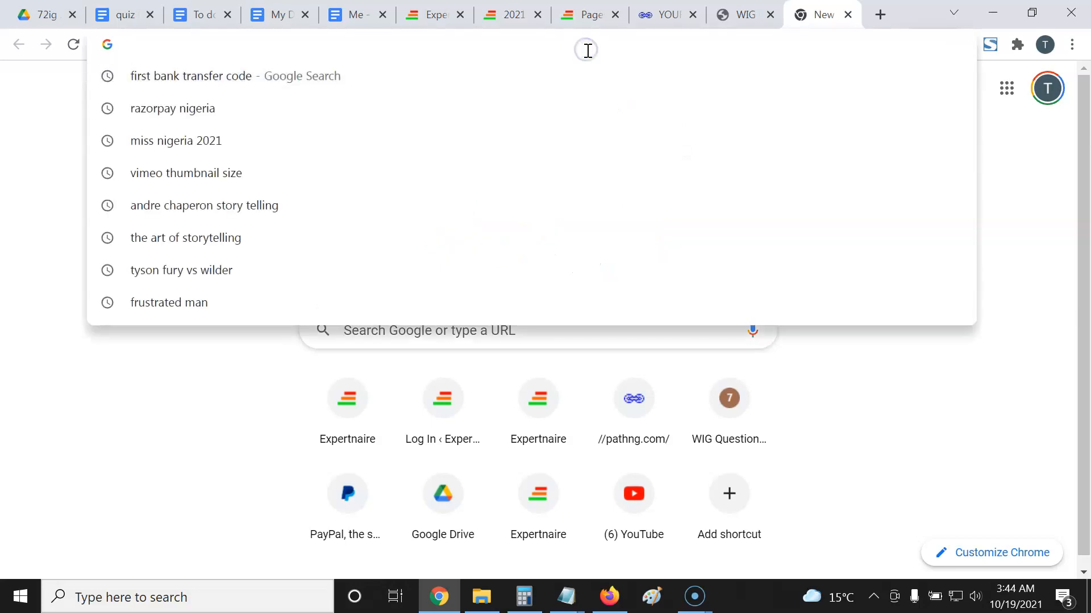
pyautogui.write('domain')
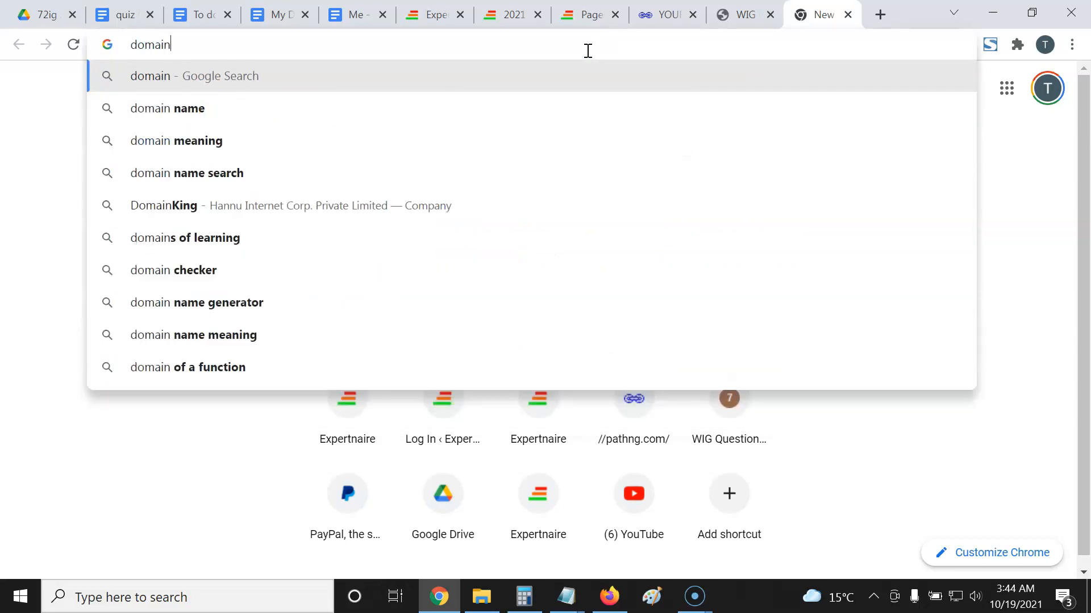
pyautogui.write('king.com')
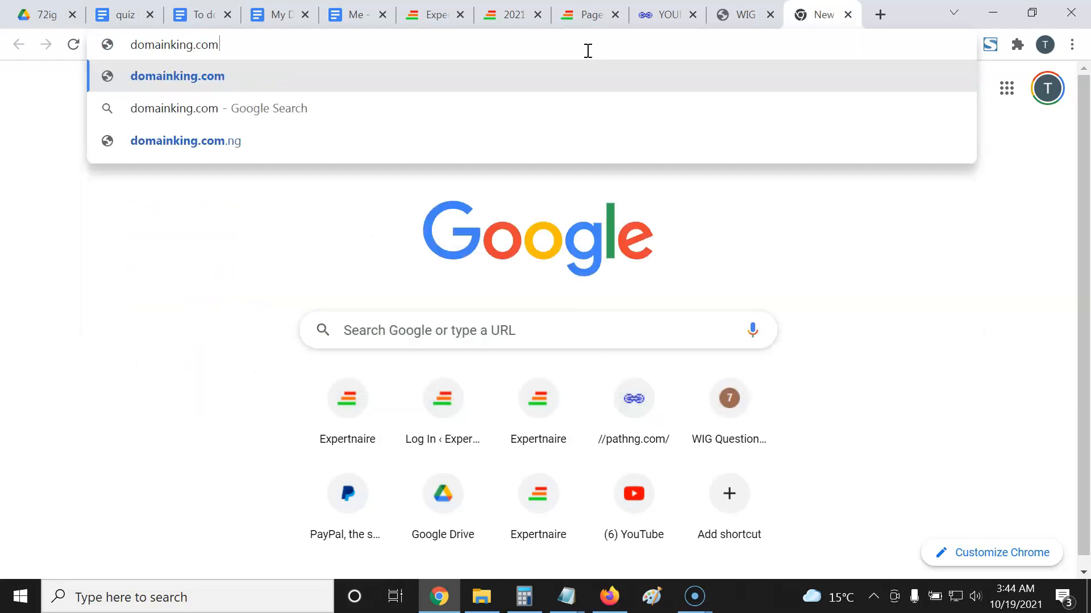
pyautogui.press('Return')
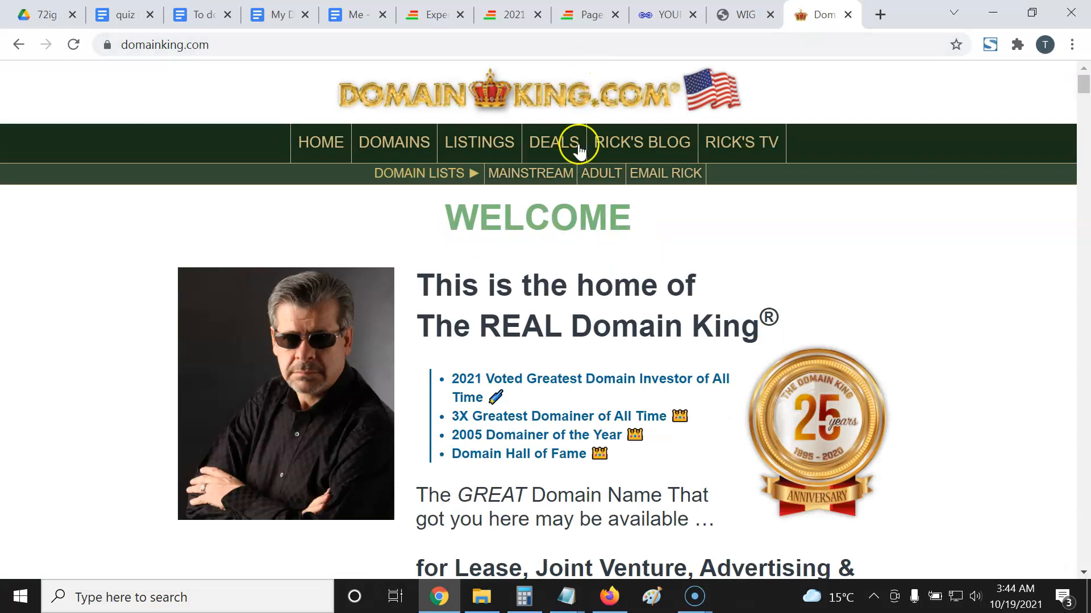
# Load domainking.ng in the current tab in place of domainking.com.
pyautogui.click(268, 46)
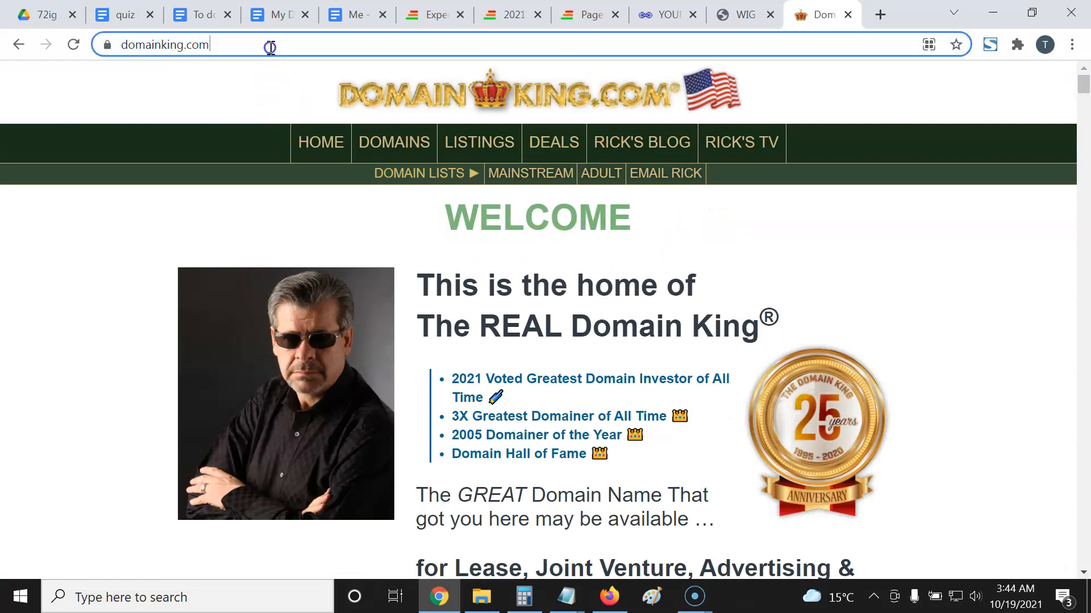
pyautogui.write('do')
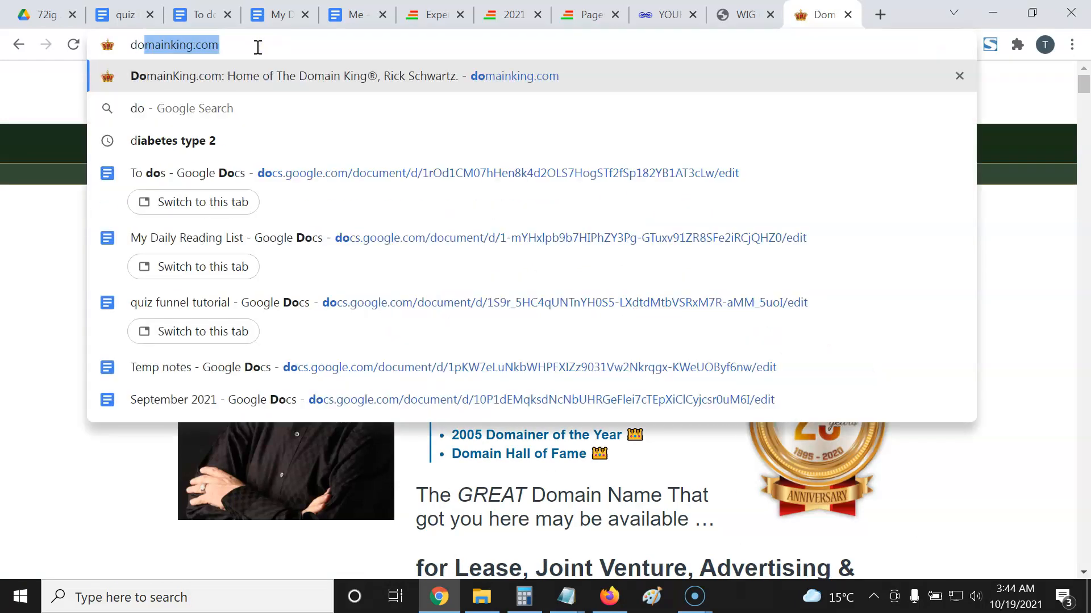
pyautogui.write('mainking.ng')
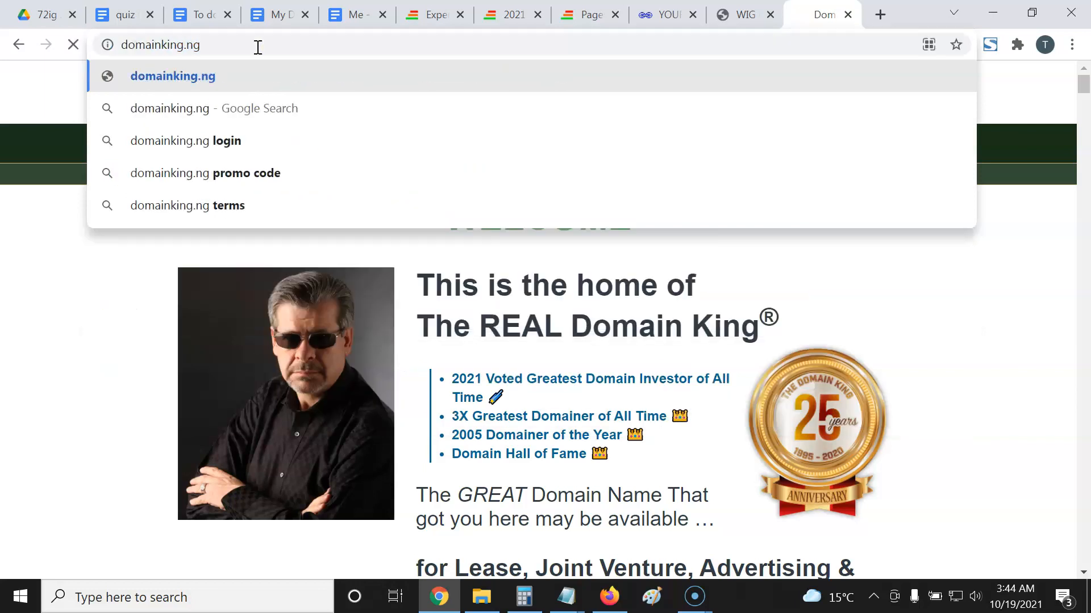
pyautogui.press('Return')
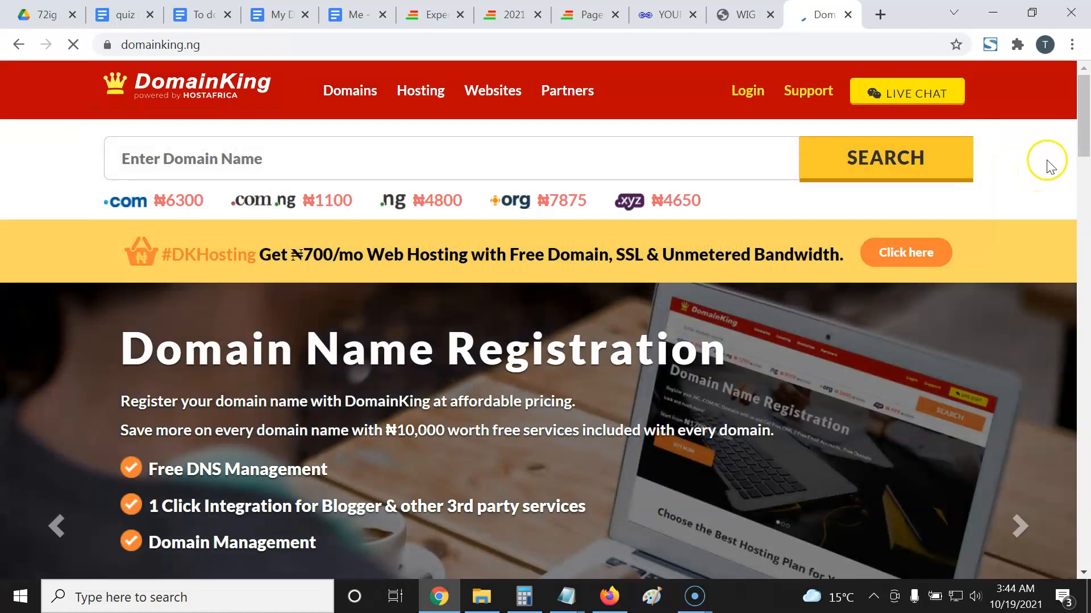
# Find the hosting options on the DomainKing homepage and open the details page for Web Hosting.
pyautogui.scroll(-10, 1031, 164)
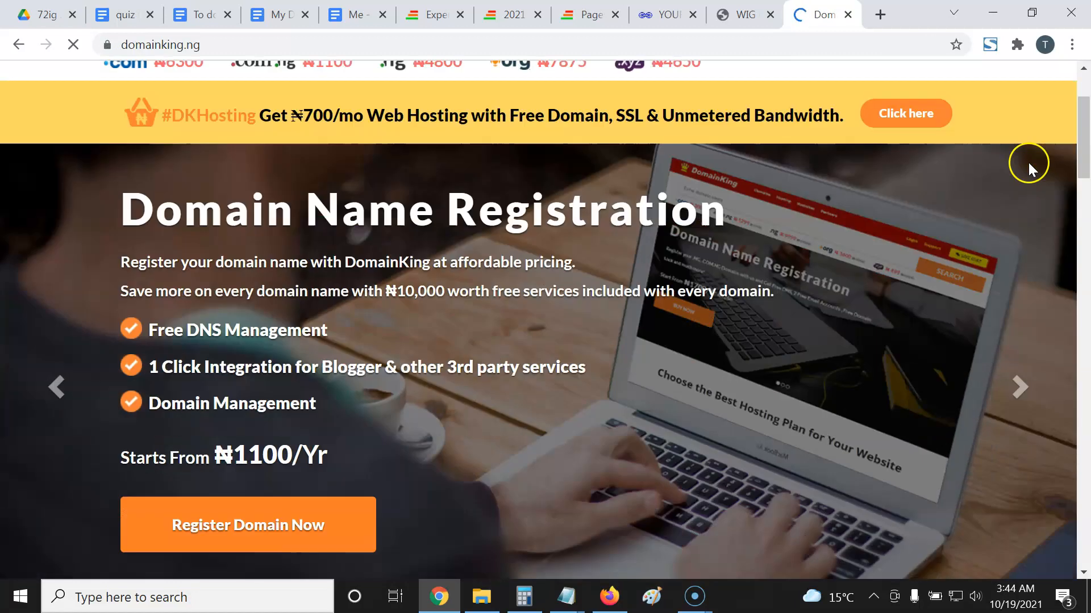
pyautogui.scroll(-4, 1029, 170)
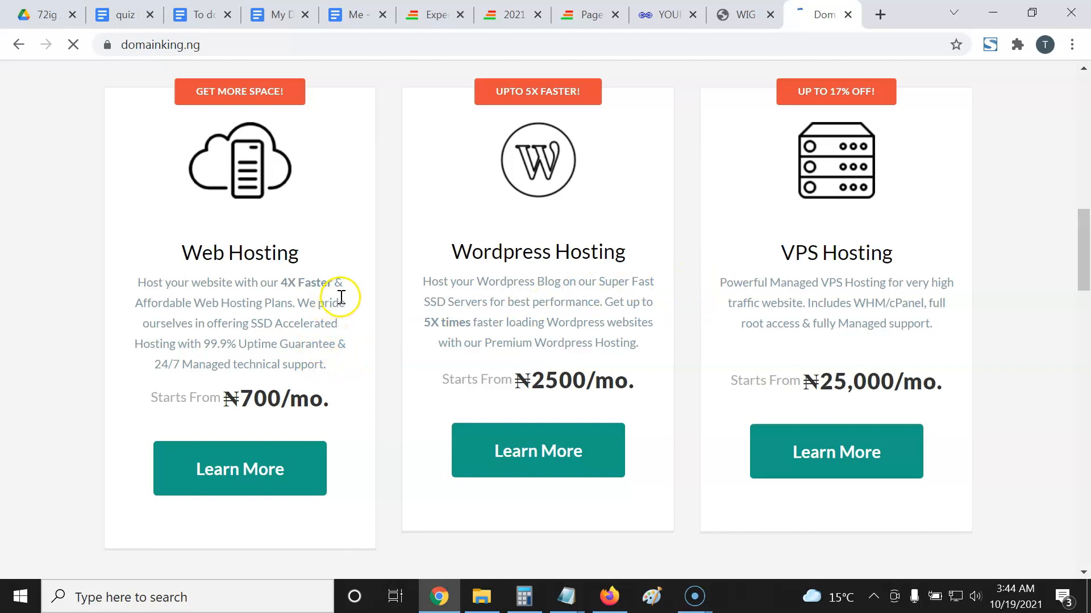
pyautogui.click(239, 470)
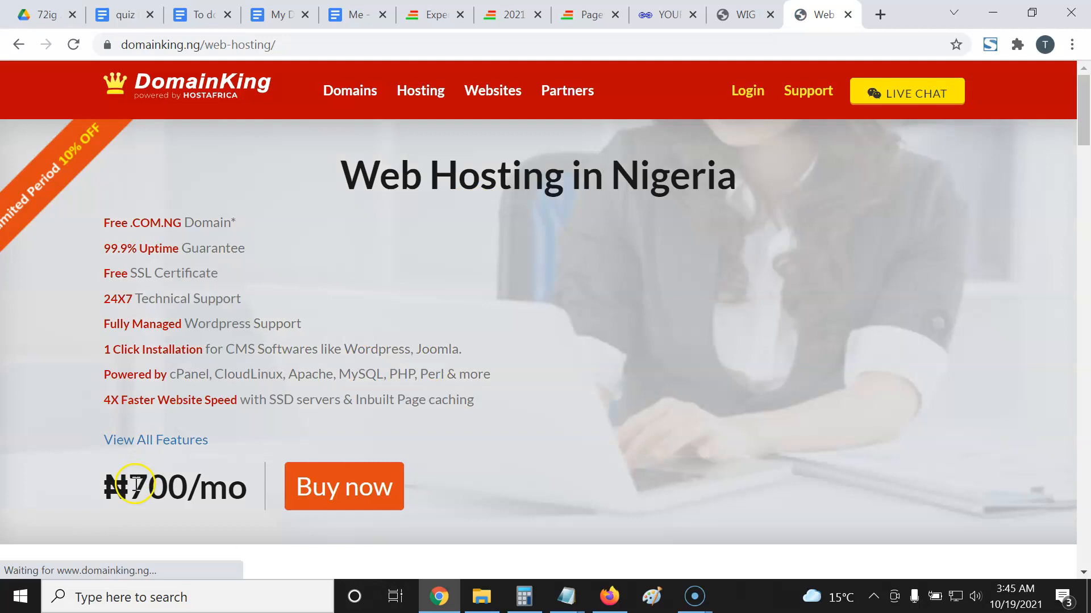
# Set the Soldier hosting plan's billing option to ₦6000/yr and review its free .COM.NG domain feature.
pyautogui.scroll(-4, 427, 272)
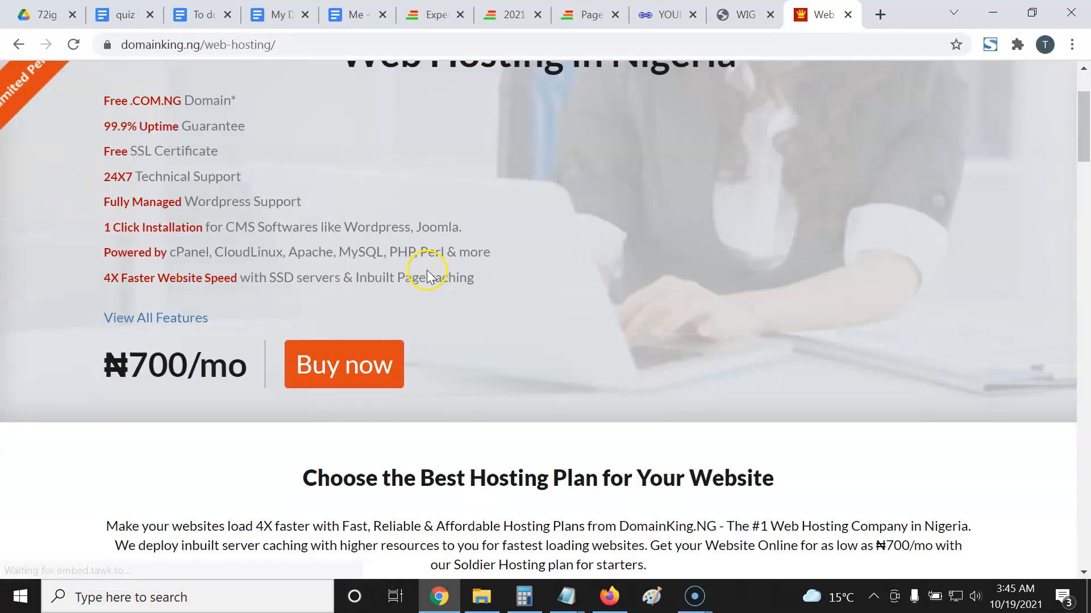
pyautogui.scroll(-1, 419, 248)
pyautogui.scroll(-1, 420, 250)
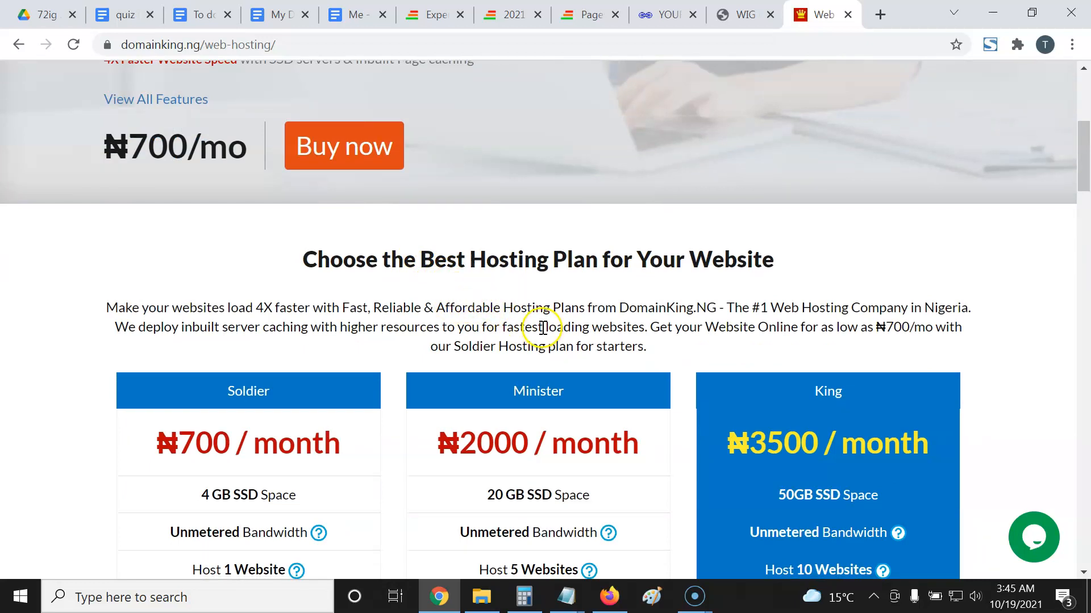
pyautogui.scroll(-3, 528, 326)
pyautogui.scroll(-3, 395, 352)
pyautogui.click(287, 380)
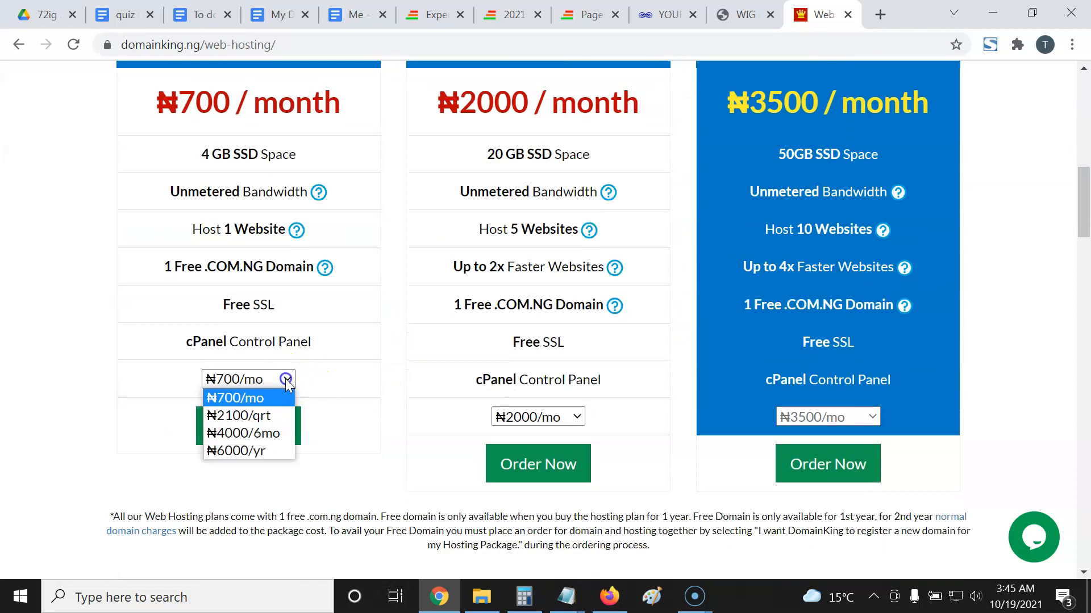
pyautogui.click(261, 452)
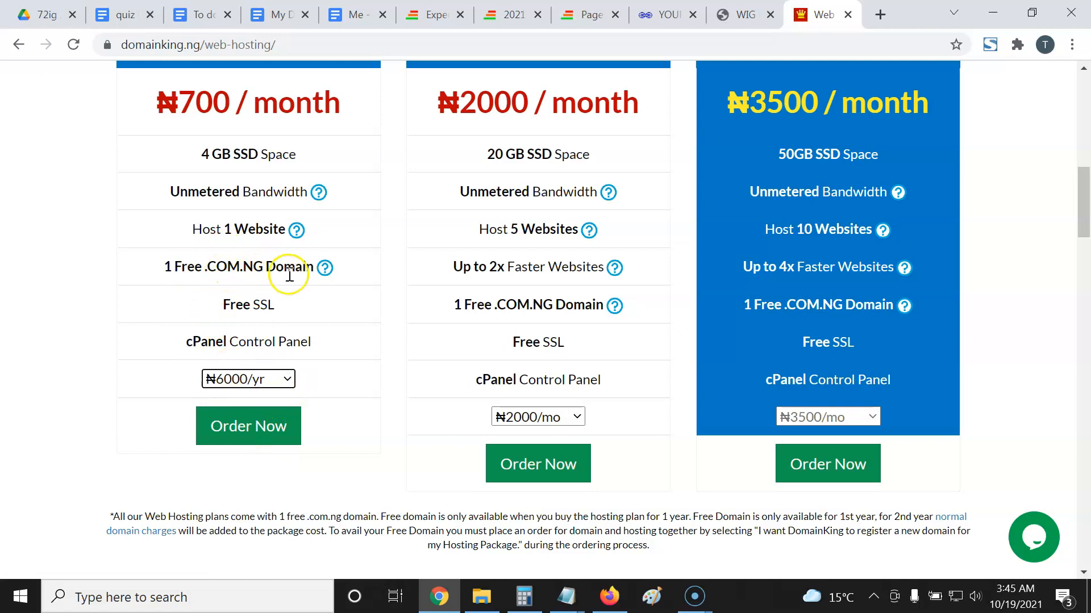
pyautogui.moveTo(321, 273)
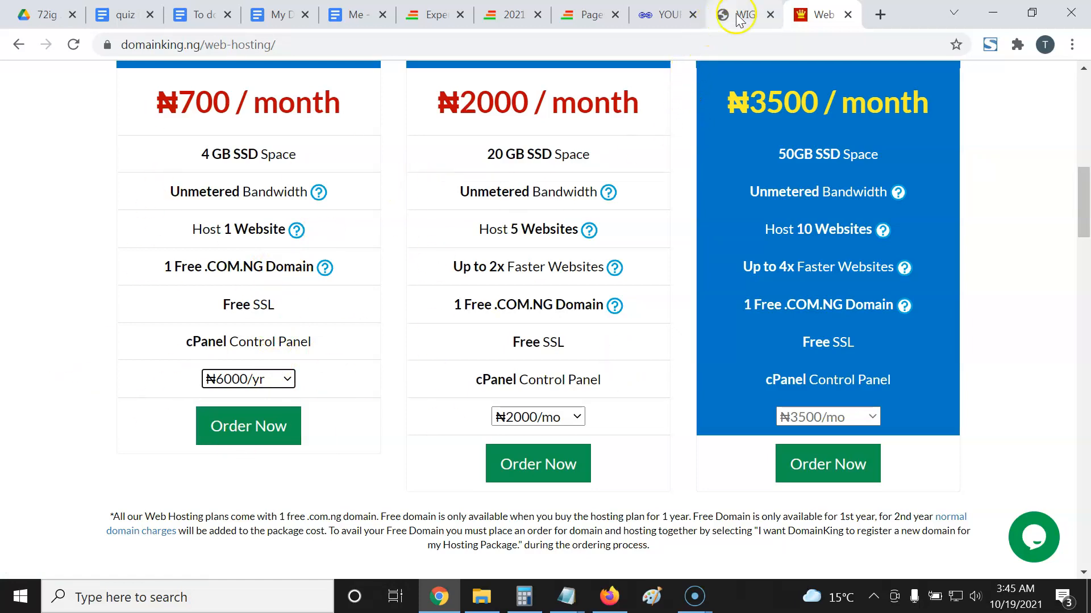
# Return to the quiz funnel tutorial document and append "(Or any other web page builder)" to the "Thrive Architect" item.
pyautogui.click(118, 12)
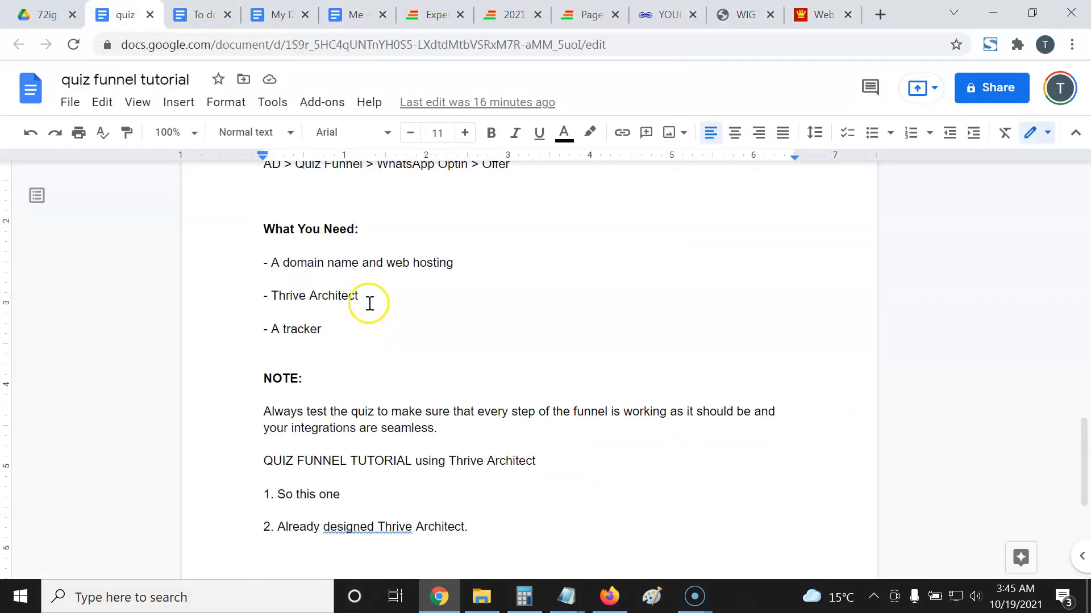
pyautogui.moveTo(369, 299); pyautogui.dragTo(256, 295)
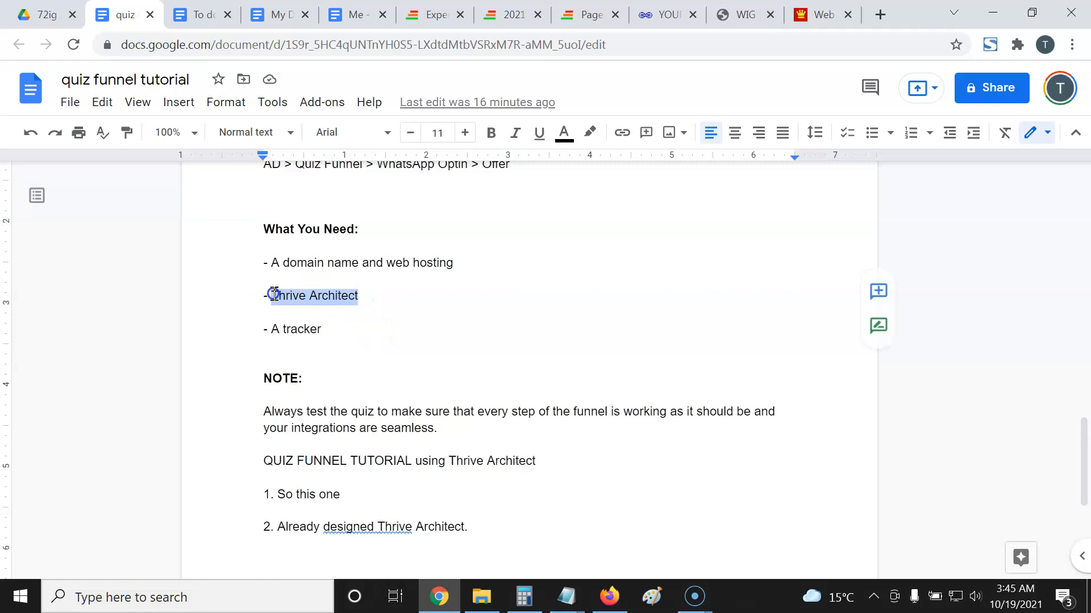
pyautogui.click(346, 297)
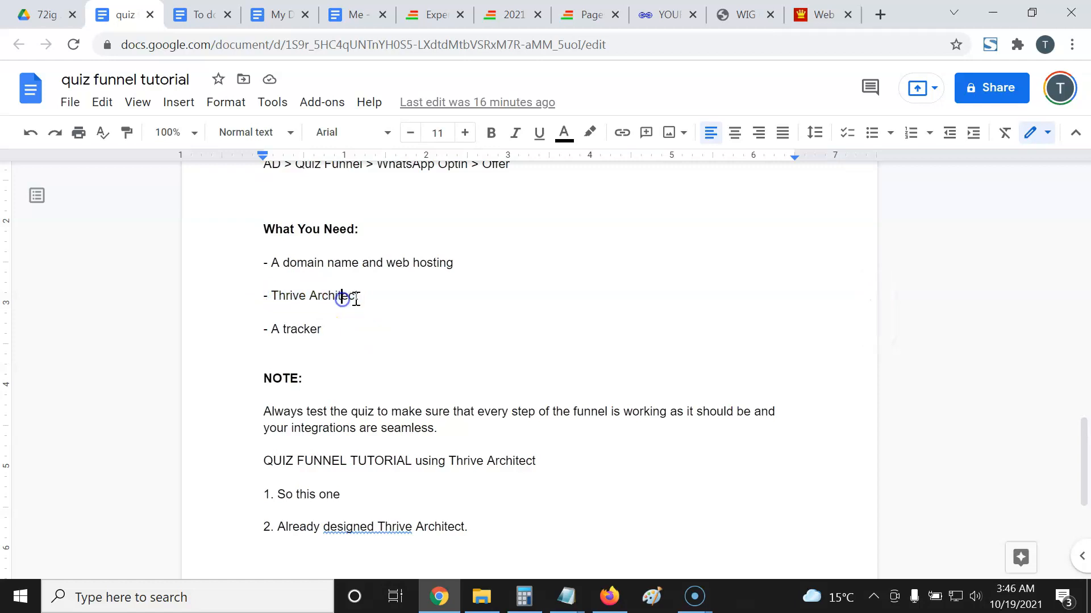
pyautogui.moveTo(370, 298); pyautogui.dragTo(279, 299)
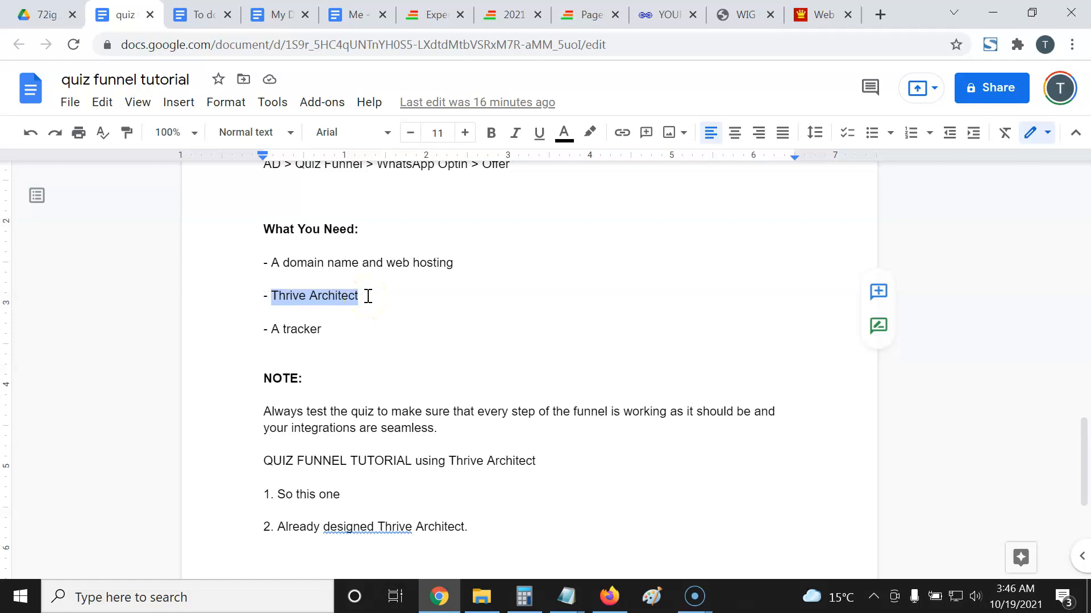
pyautogui.click(368, 296)
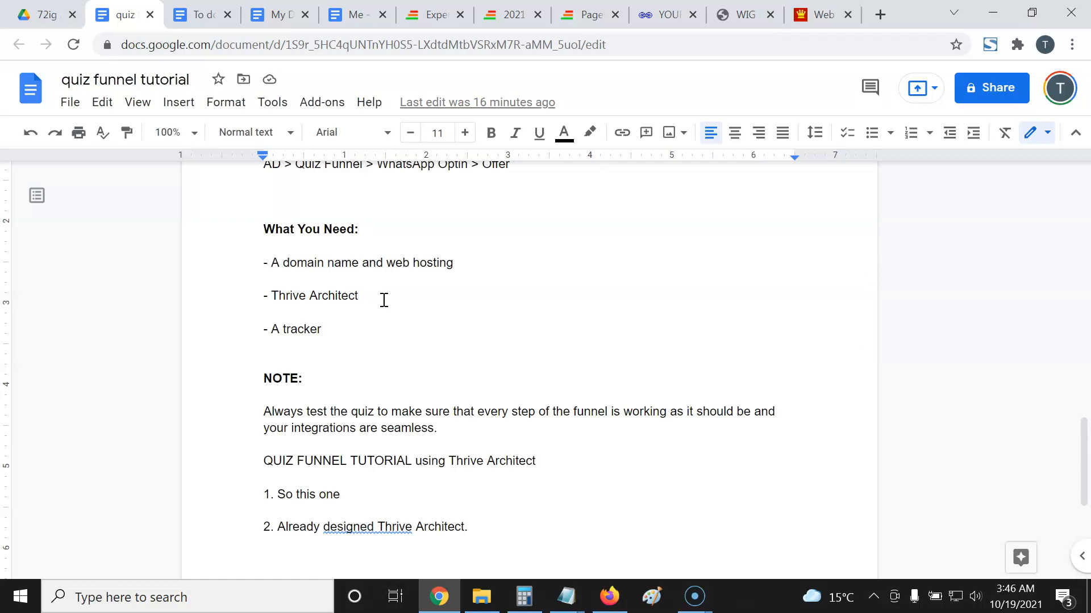
pyautogui.write('(Web')
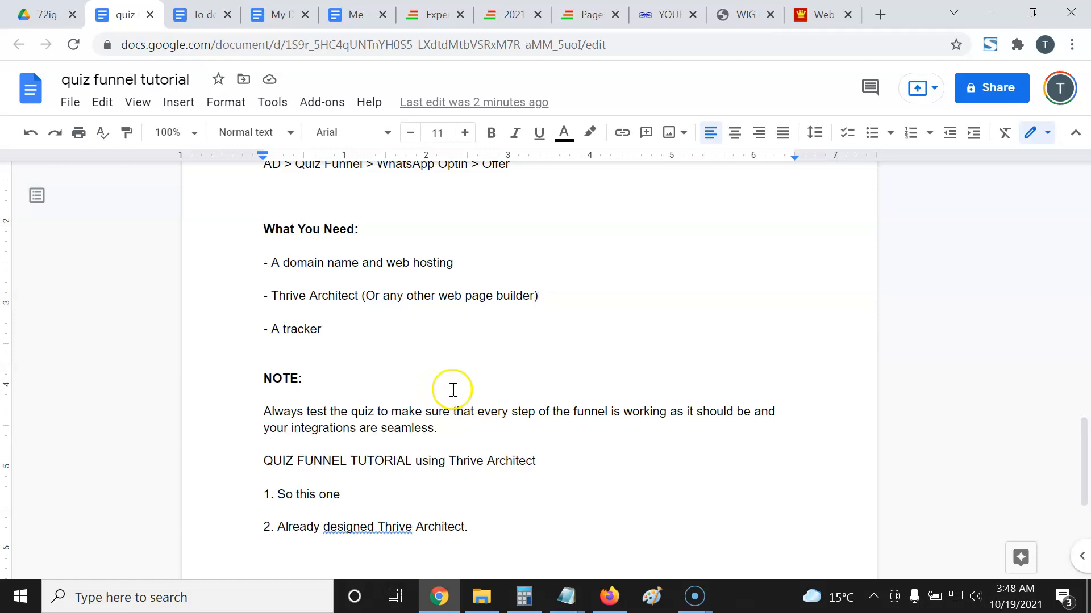
# Read the document's NOTE about testing the quiz and compare it with the quiz's final page.
pyautogui.scroll(-2, 453, 387)
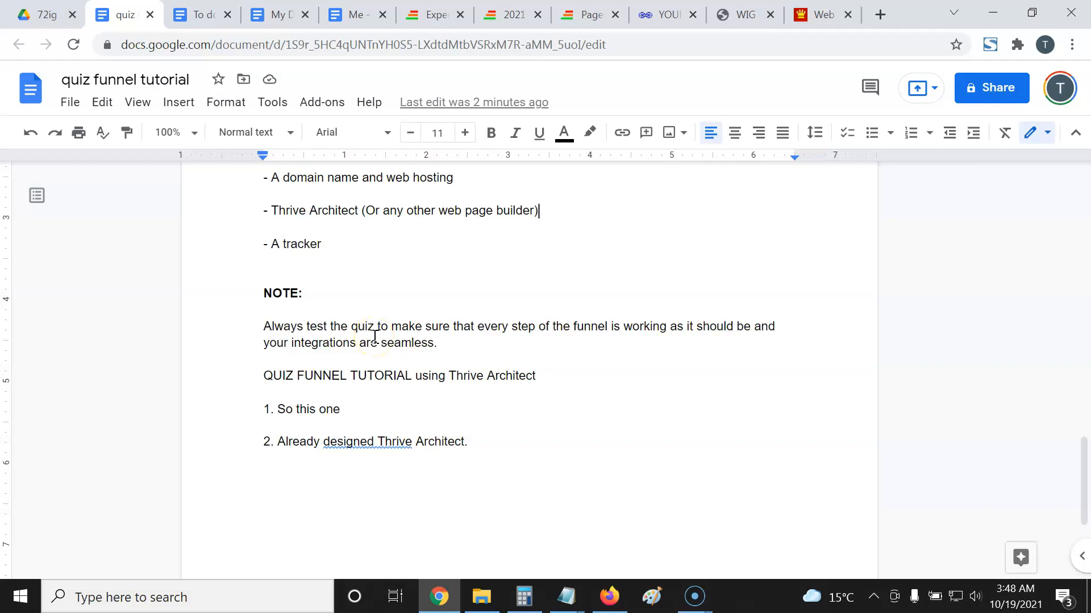
pyautogui.click(741, 14)
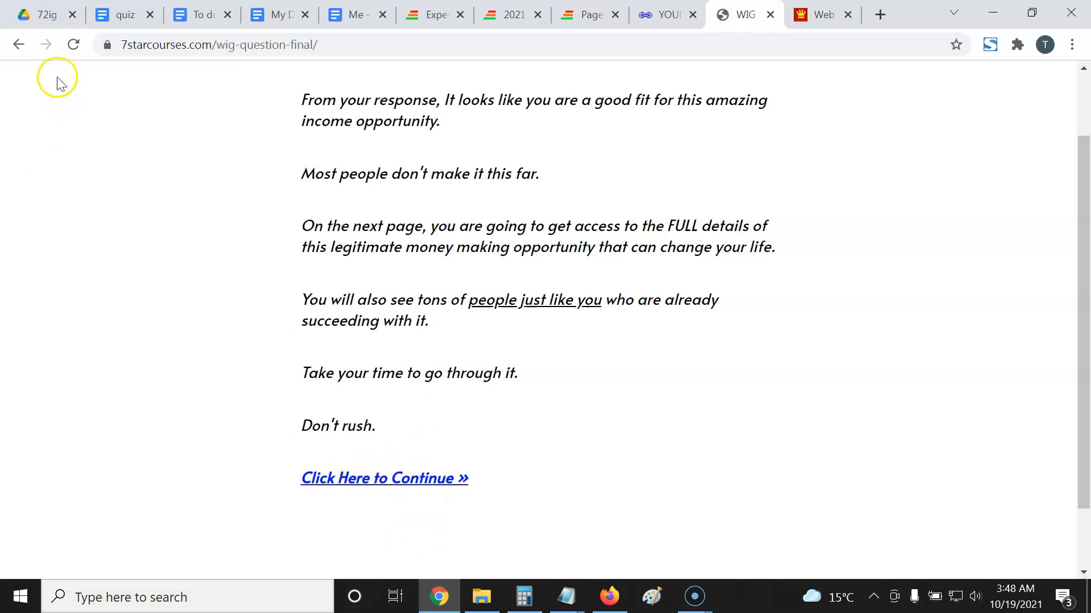
pyautogui.click(125, 14)
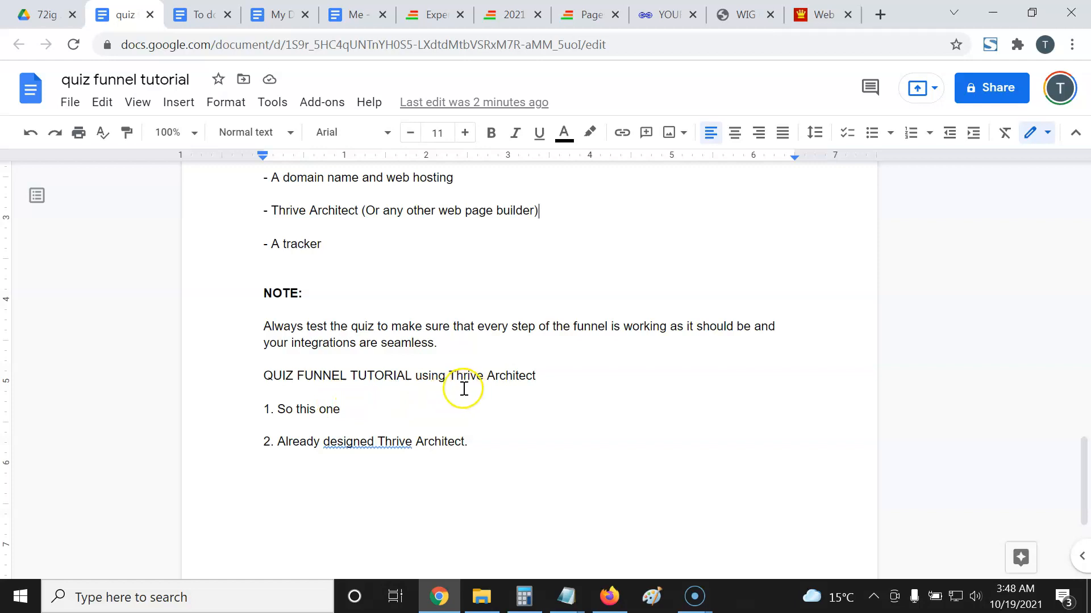
pyautogui.click(744, 14)
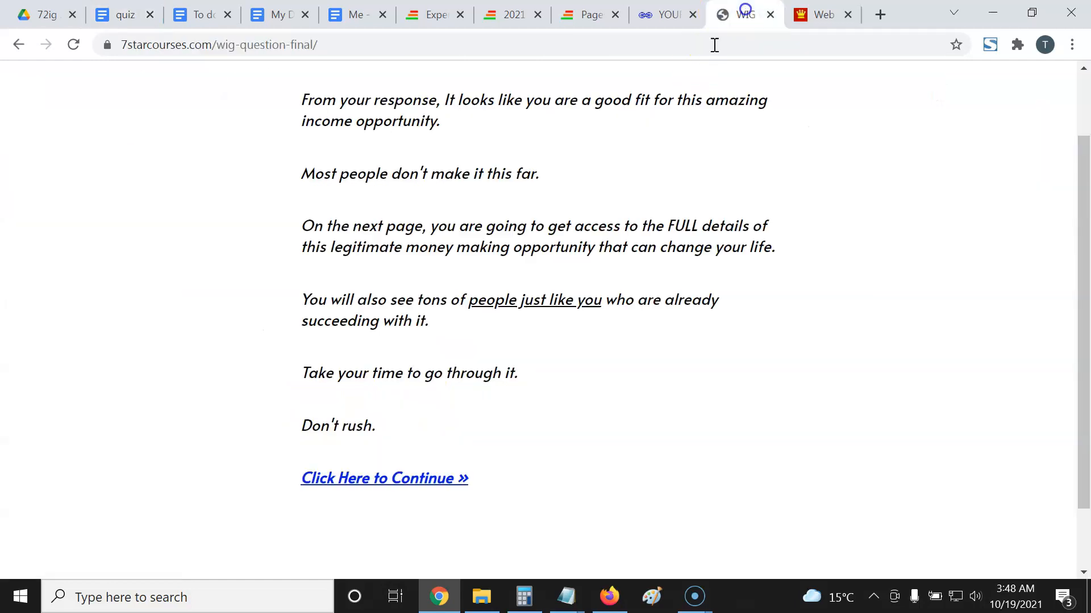
pyautogui.scroll(2, 409, 302)
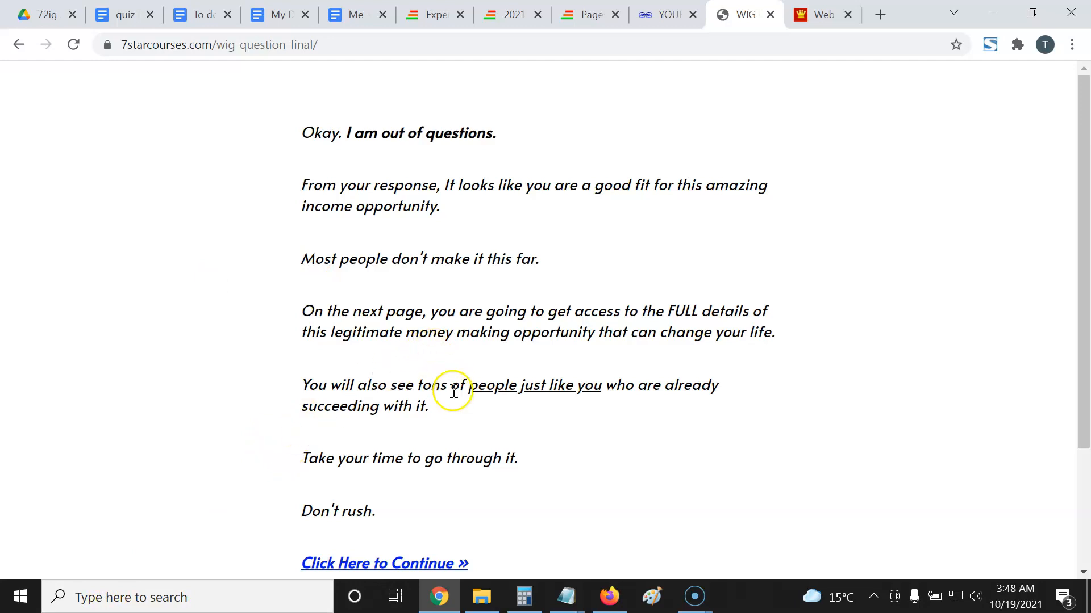
# Return to the tutorial document, review the three funnel paths, and highlight "- A domain name and web hosting" under "What You Need".
pyautogui.click(125, 12)
pyautogui.scroll(-3, 421, 287)
pyautogui.scroll(6, 441, 314)
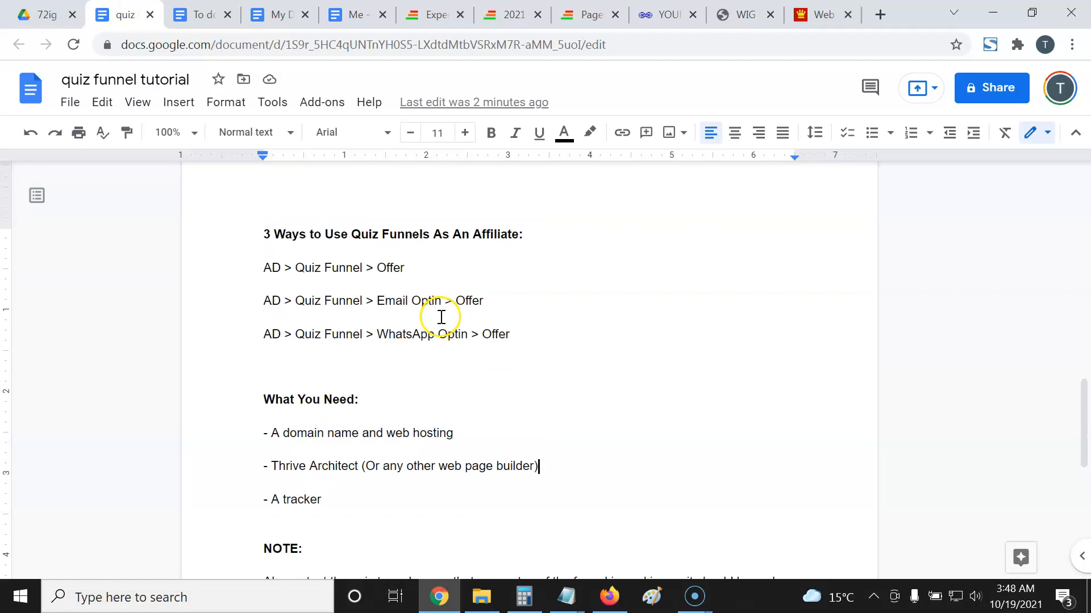
pyautogui.scroll(-1, 441, 317)
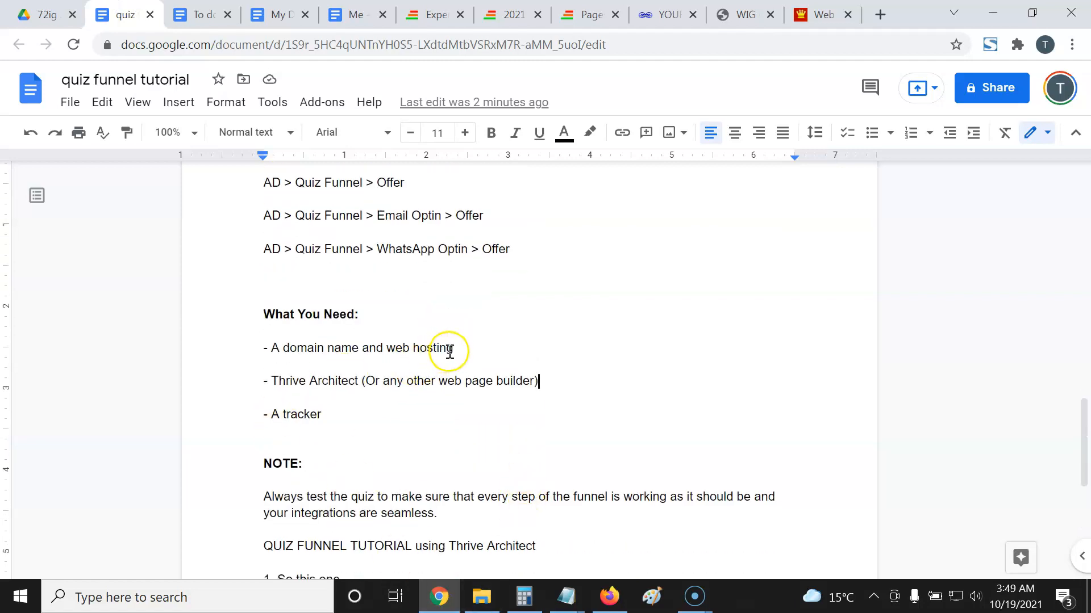
pyautogui.moveTo(456, 348); pyautogui.dragTo(255, 346)
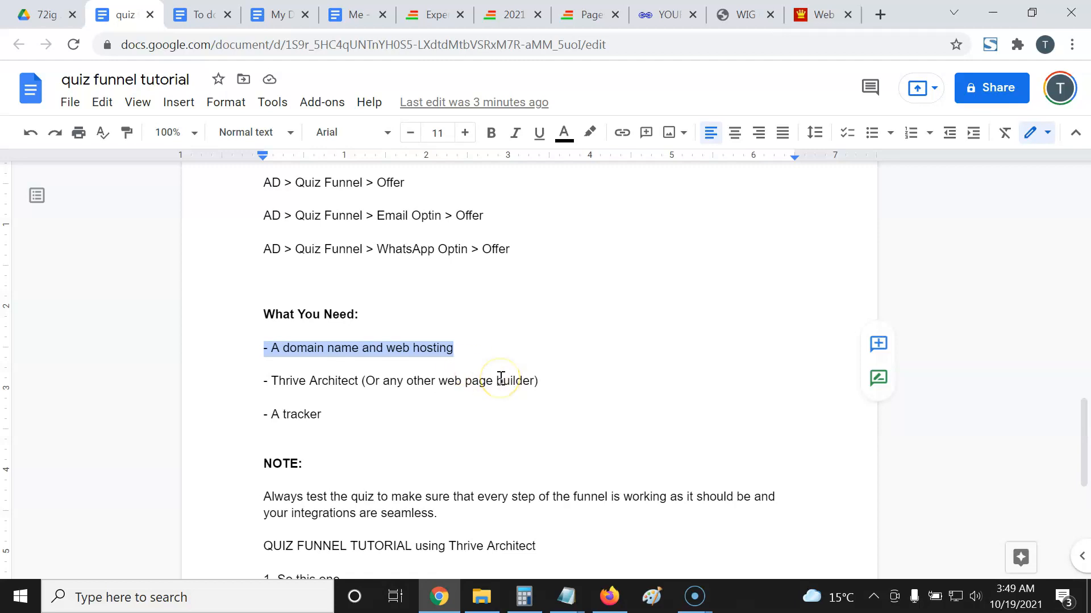
# Switch to Firefox, log in to the sandmoffer.com WordPress site with the prefilled credentials, and look over the dashboard.
pyautogui.click(609, 597)
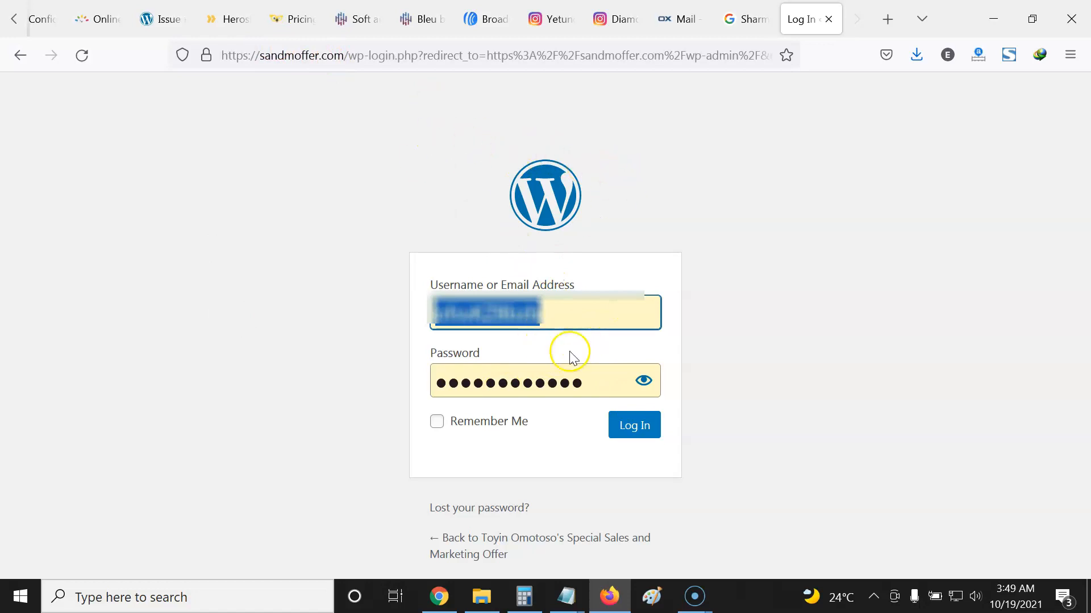
pyautogui.click(637, 431)
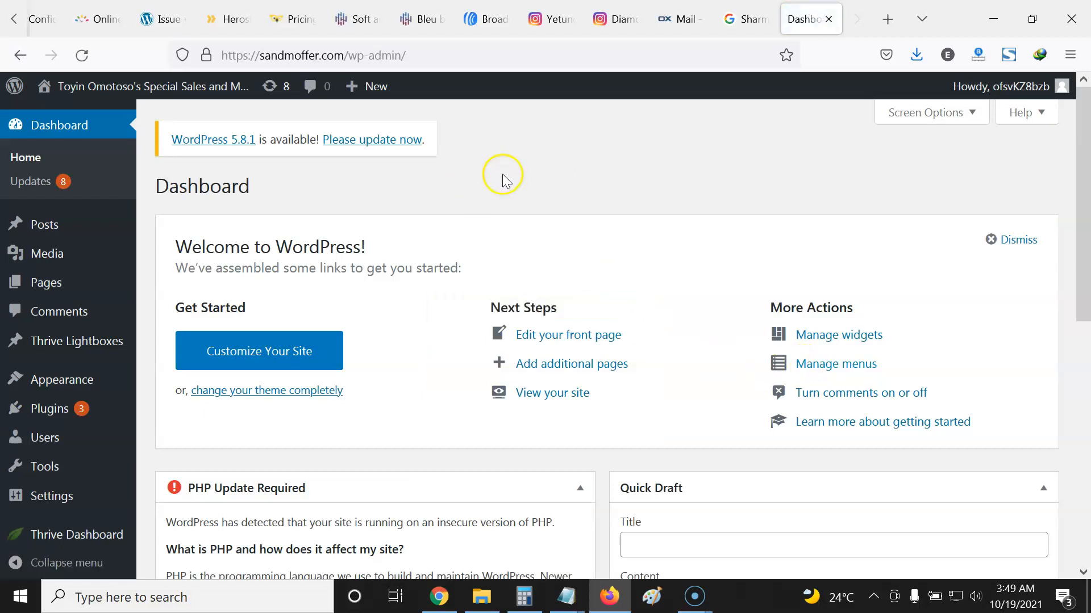
pyautogui.scroll(-3, 506, 177)
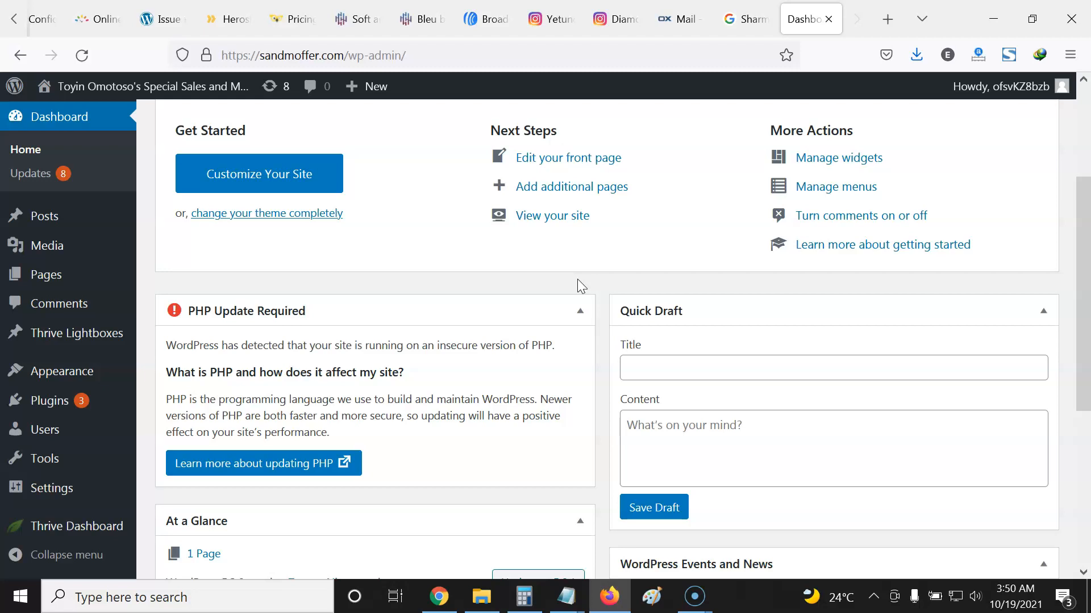
# Glance at the tutorial document in Chrome, return to WordPress in Firefox, and open a blank new page with the welcome tip dismissed.
pyautogui.click(439, 595)
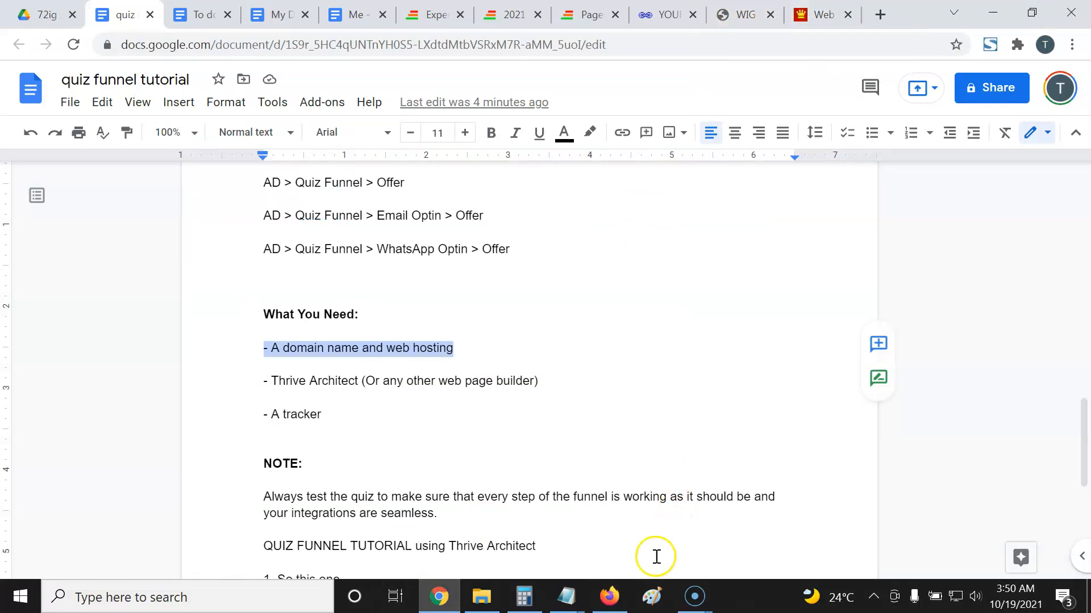
pyautogui.click(611, 594)
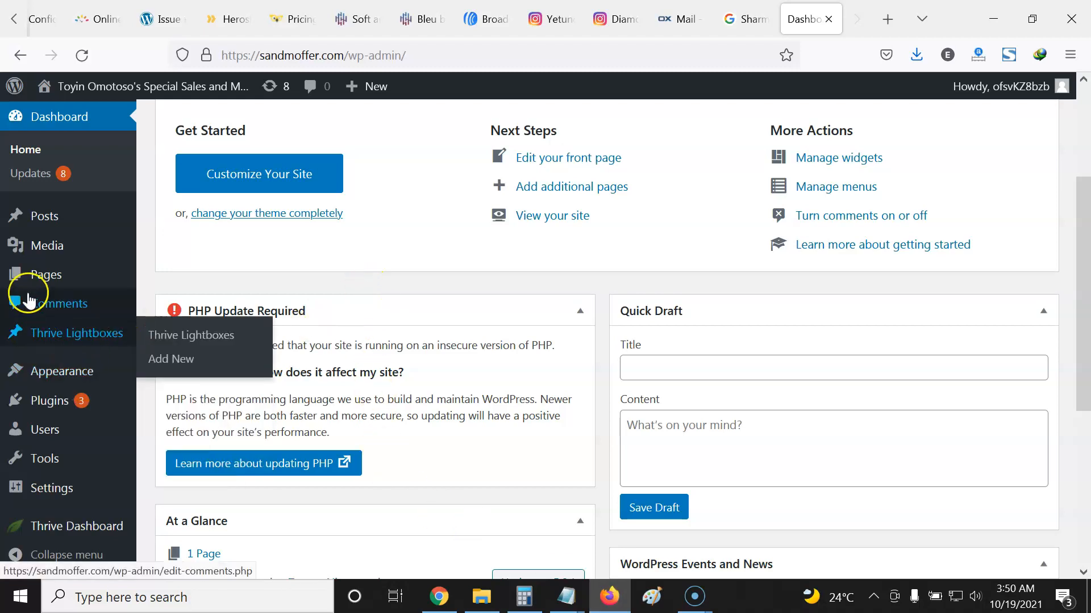
pyautogui.moveTo(53, 276)
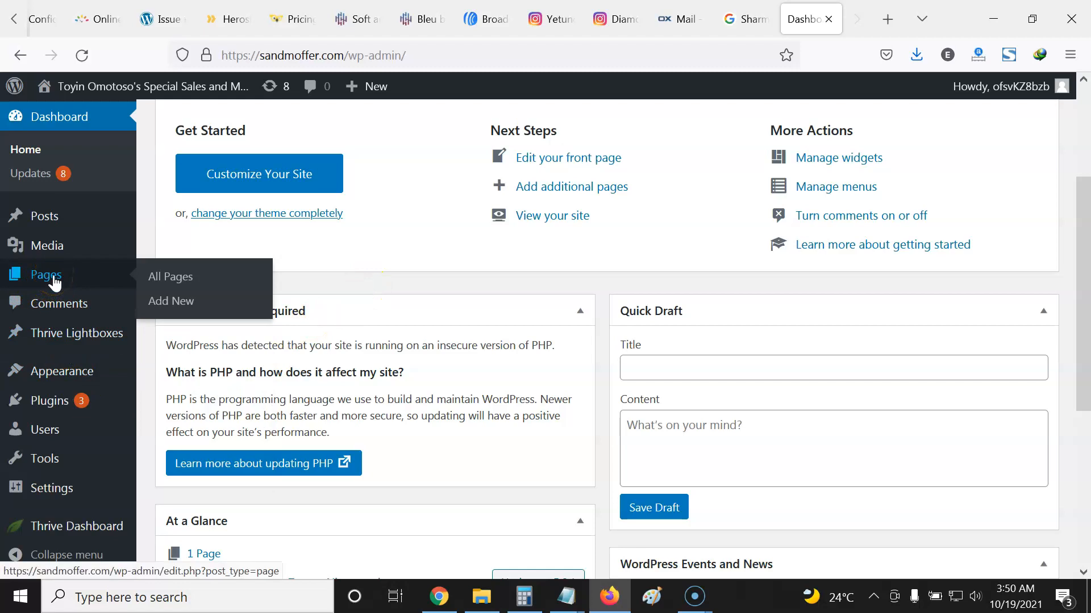
pyautogui.click(176, 281)
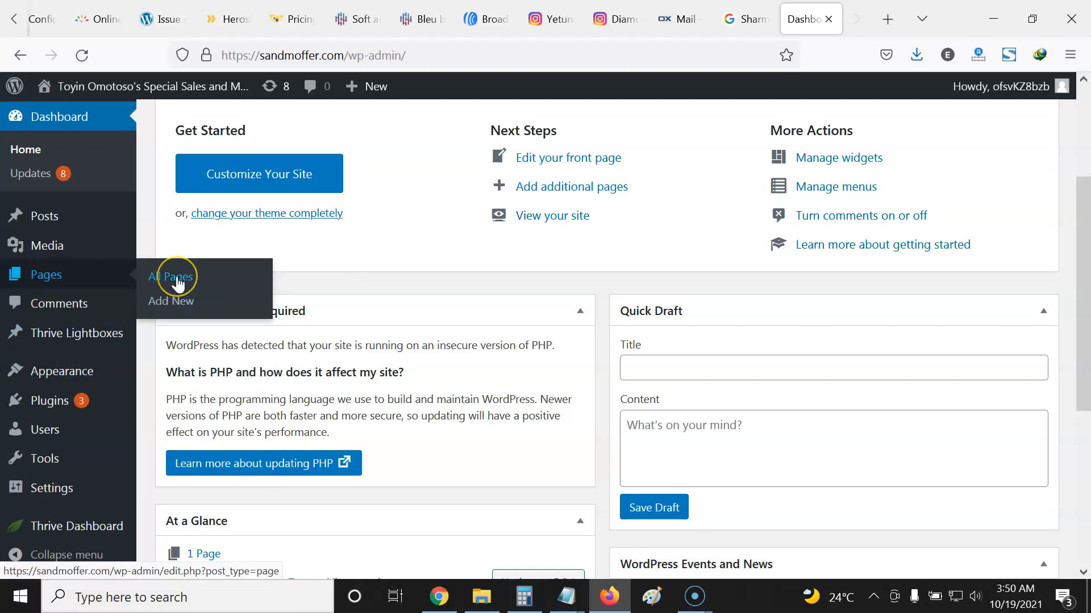
pyautogui.click(176, 303)
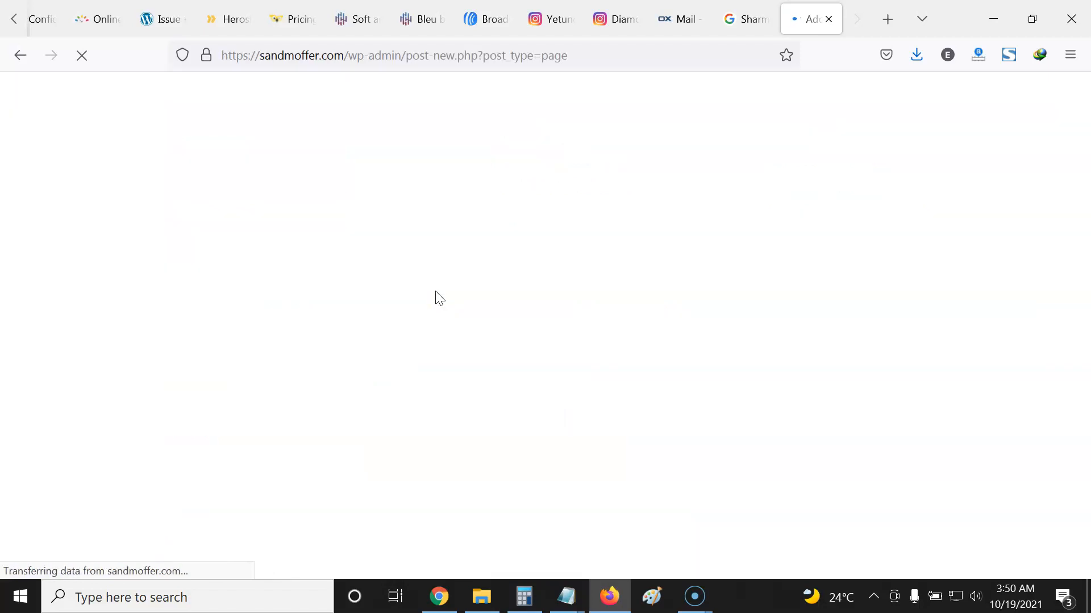
pyautogui.click(424, 297)
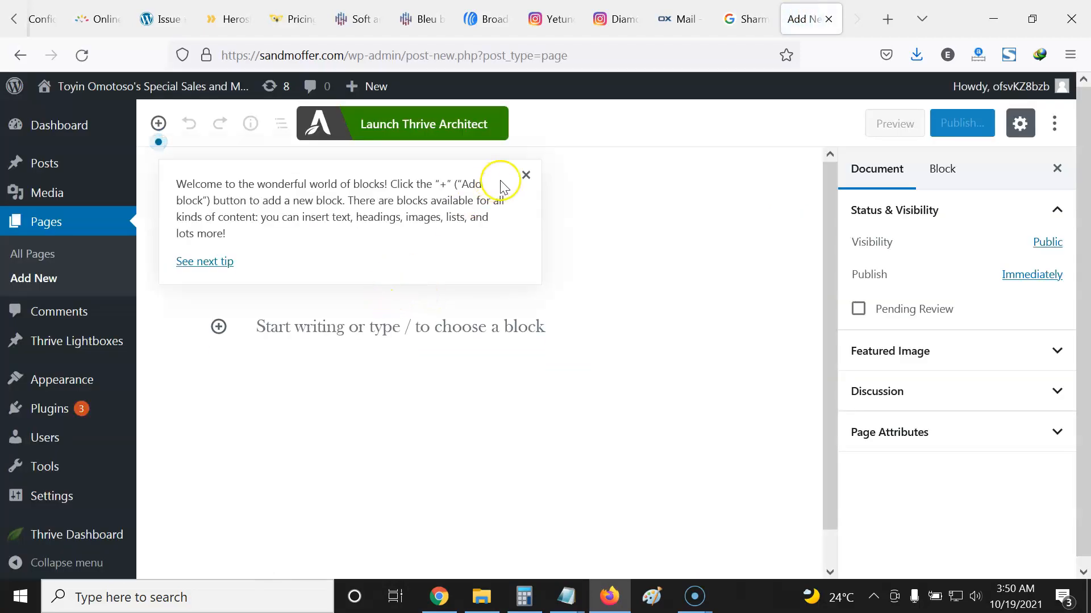
pyautogui.click(526, 175)
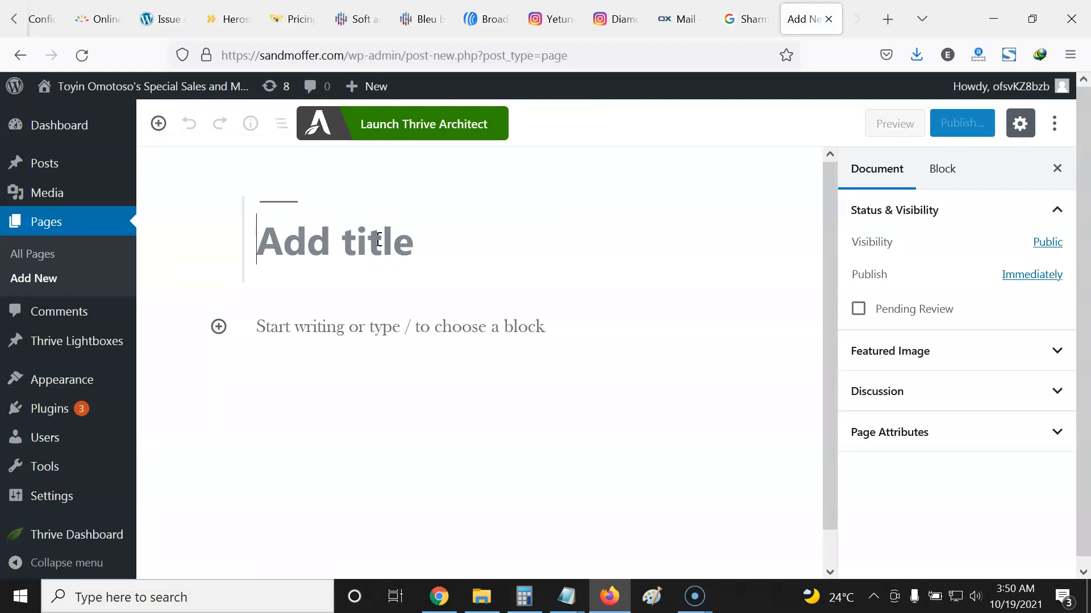
# Title the new page "Question 1", publish it, and check its page address.
pyautogui.write('Question')
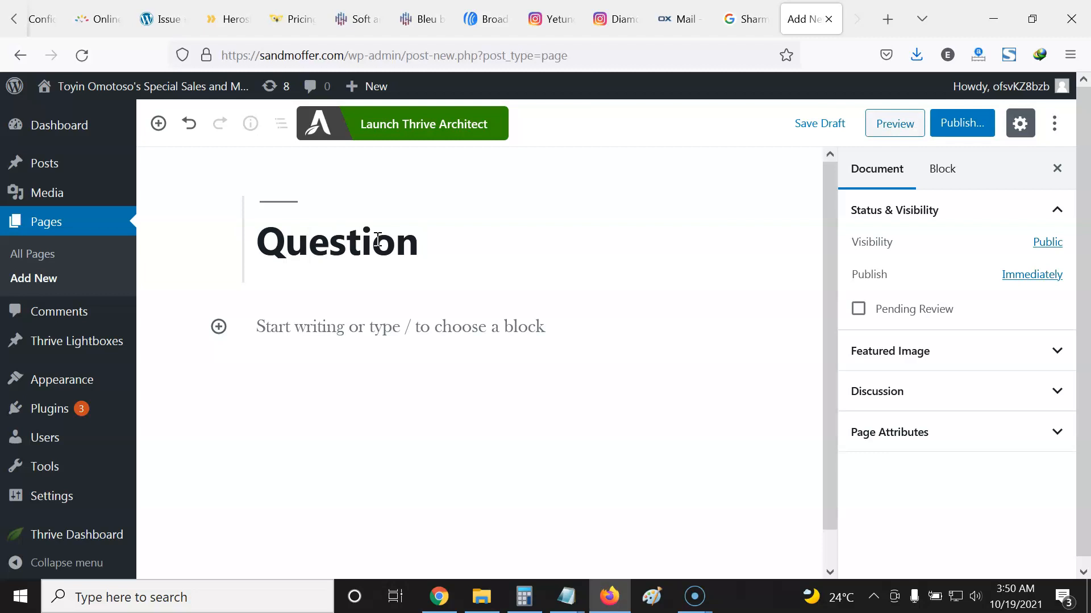
pyautogui.write('1')
pyautogui.press('BackSpace')
pyautogui.write('1')
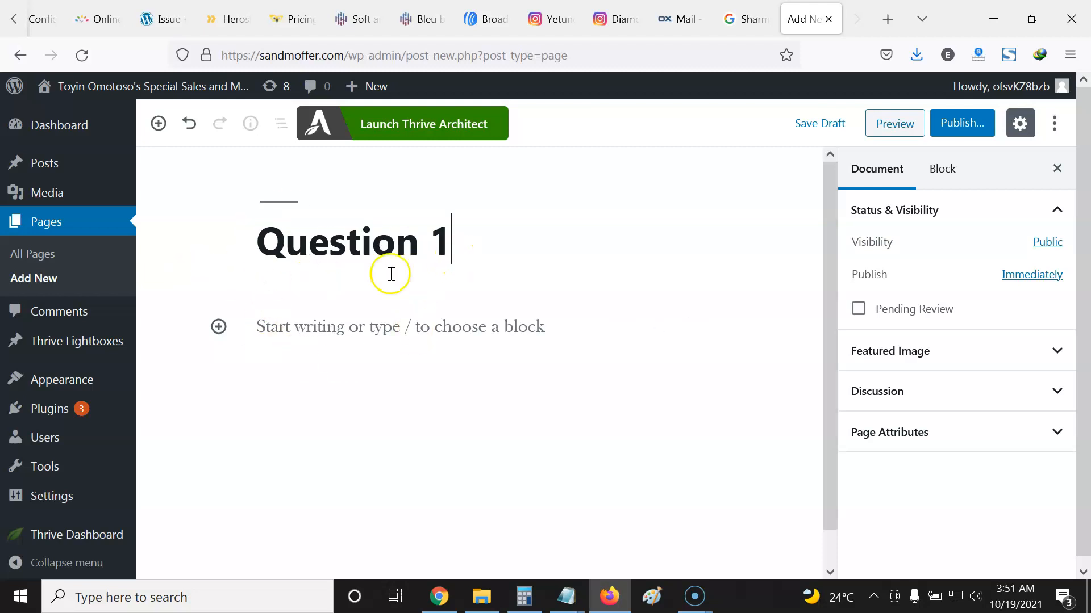
pyautogui.click(960, 130)
pyautogui.click(975, 130)
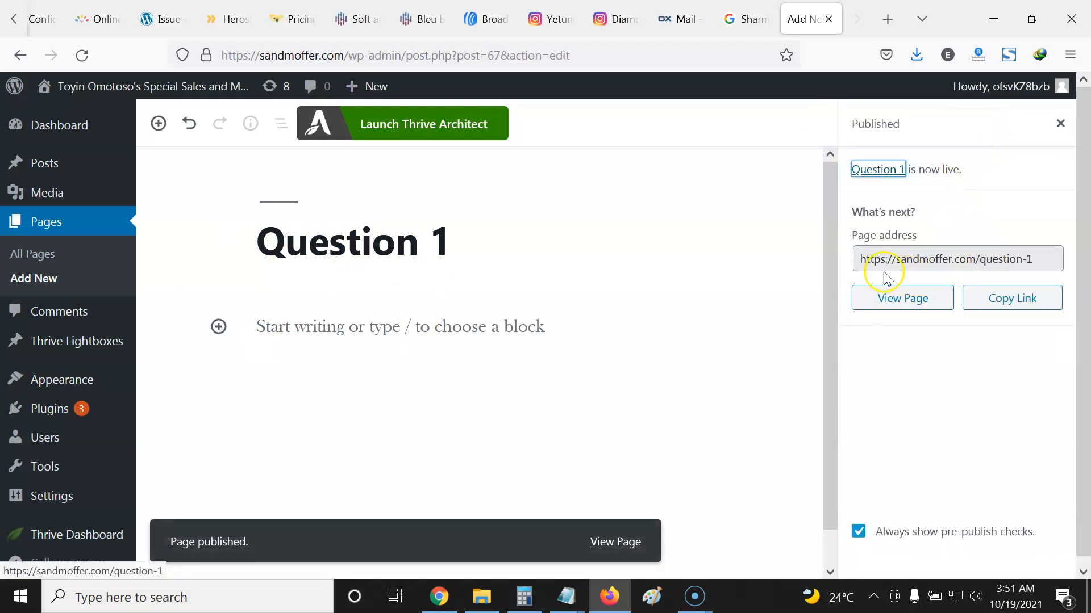
pyautogui.click(1044, 266)
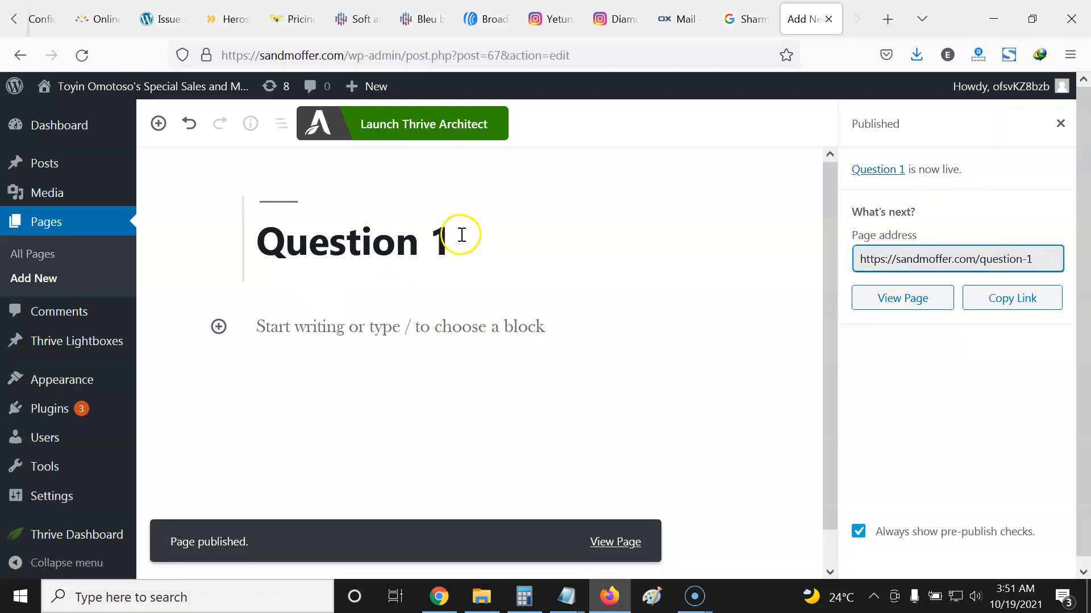
pyautogui.click(461, 234)
pyautogui.click(215, 181)
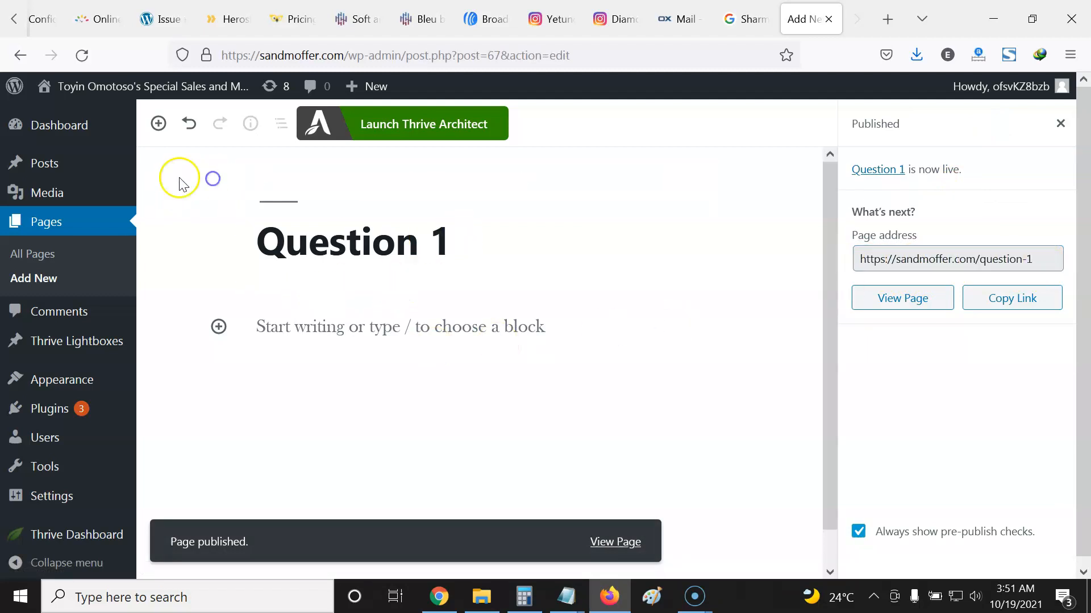
# Create another new page titled "Question 2" and publish it.
pyautogui.click(36, 280)
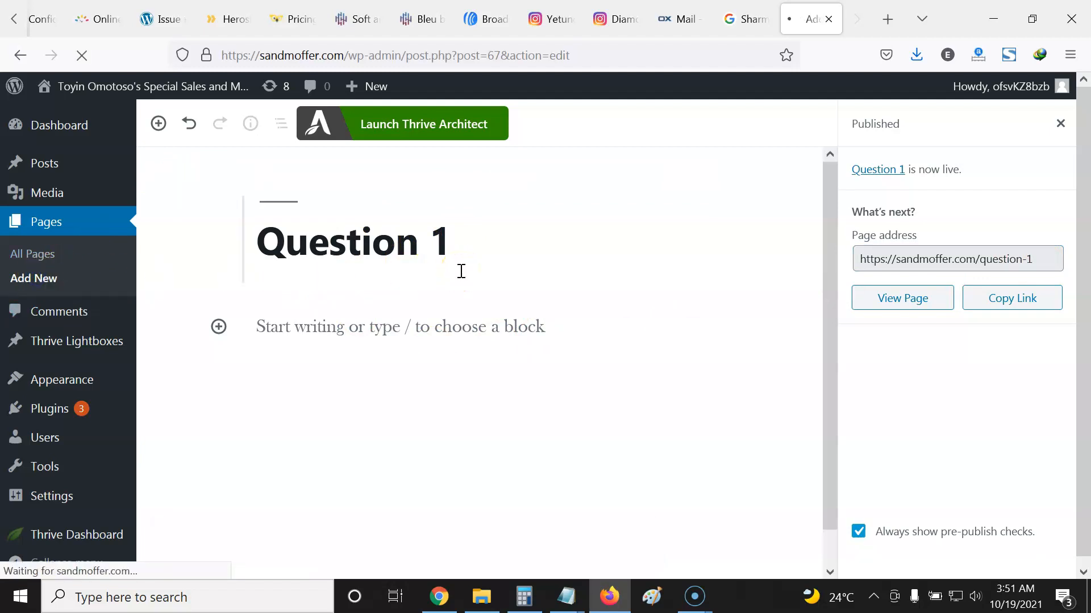
pyautogui.click(401, 248)
pyautogui.write('Question 2')
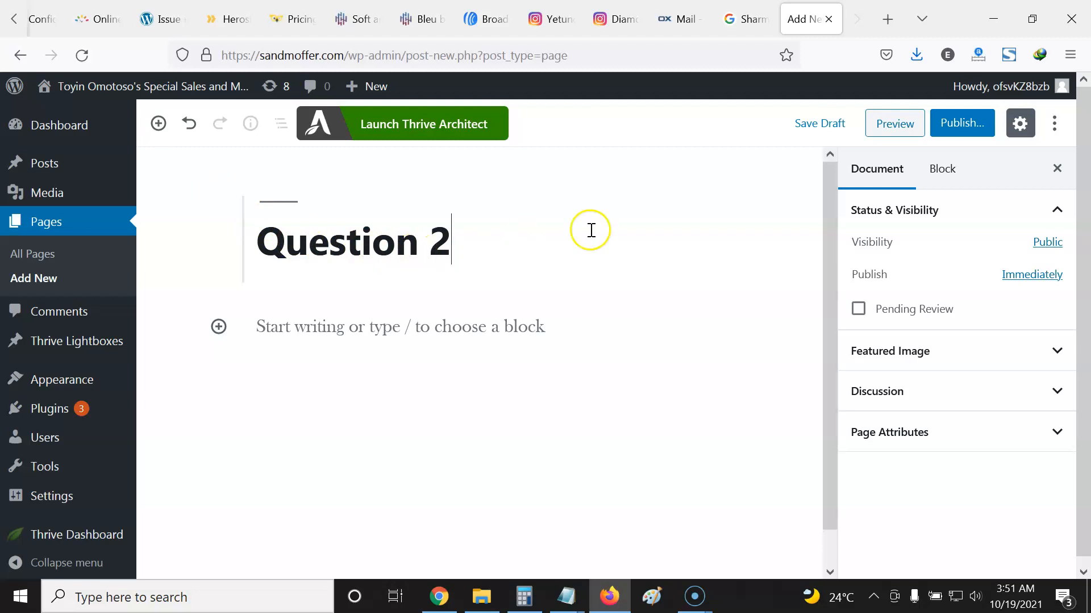
pyautogui.click(963, 125)
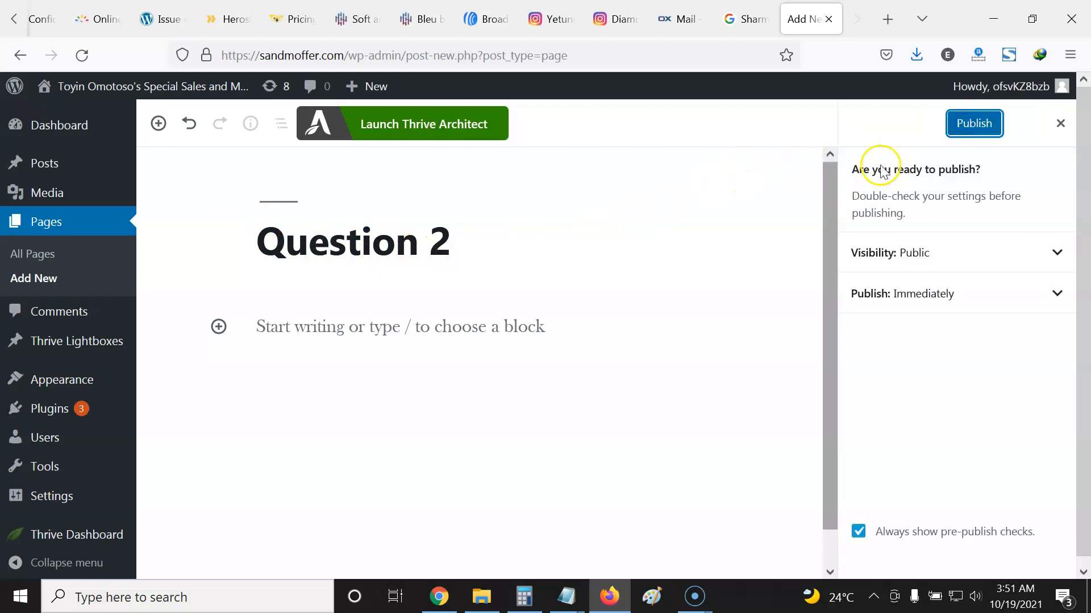
pyautogui.click(971, 126)
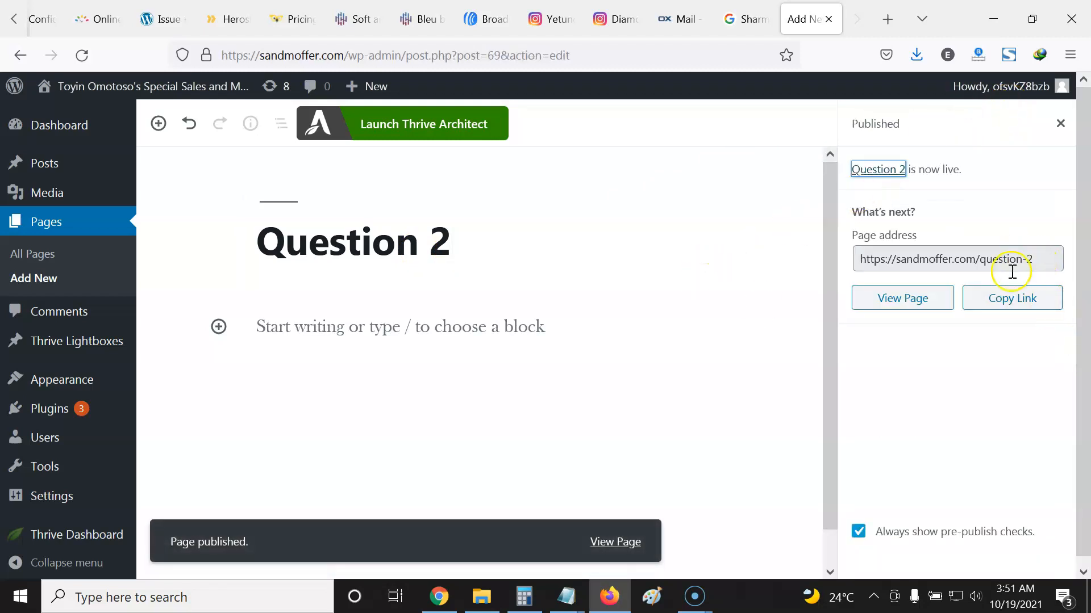
# Add a page titled "Question 3" to the site and publish it.
pyautogui.click(38, 278)
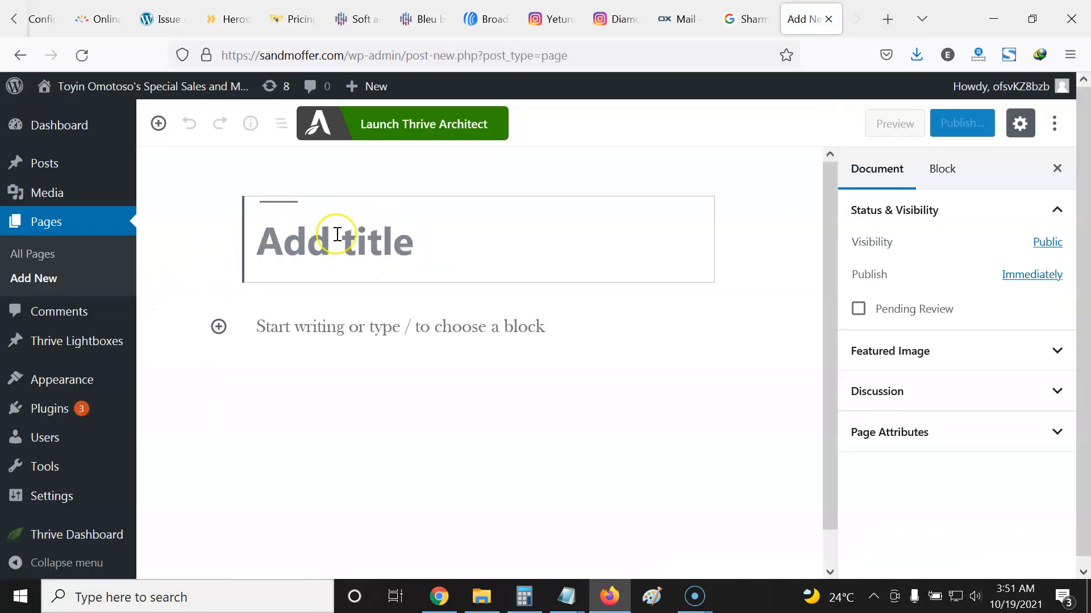
pyautogui.write('Question 3')
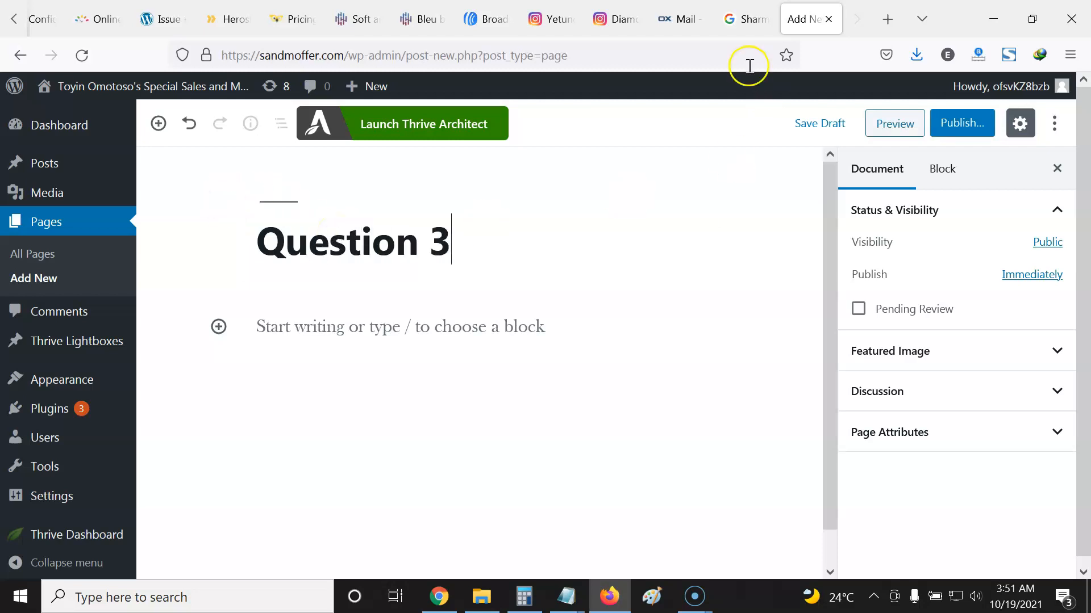
pyautogui.click(954, 121)
pyautogui.click(966, 123)
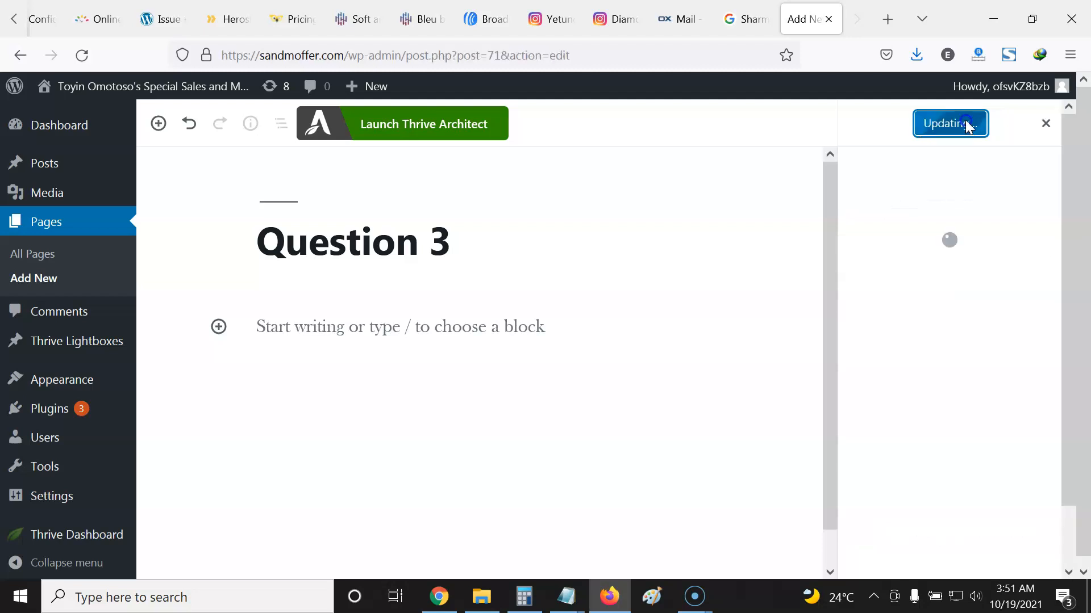
# Add a page titled "Question 4" to the site and publish it.
pyautogui.click(34, 279)
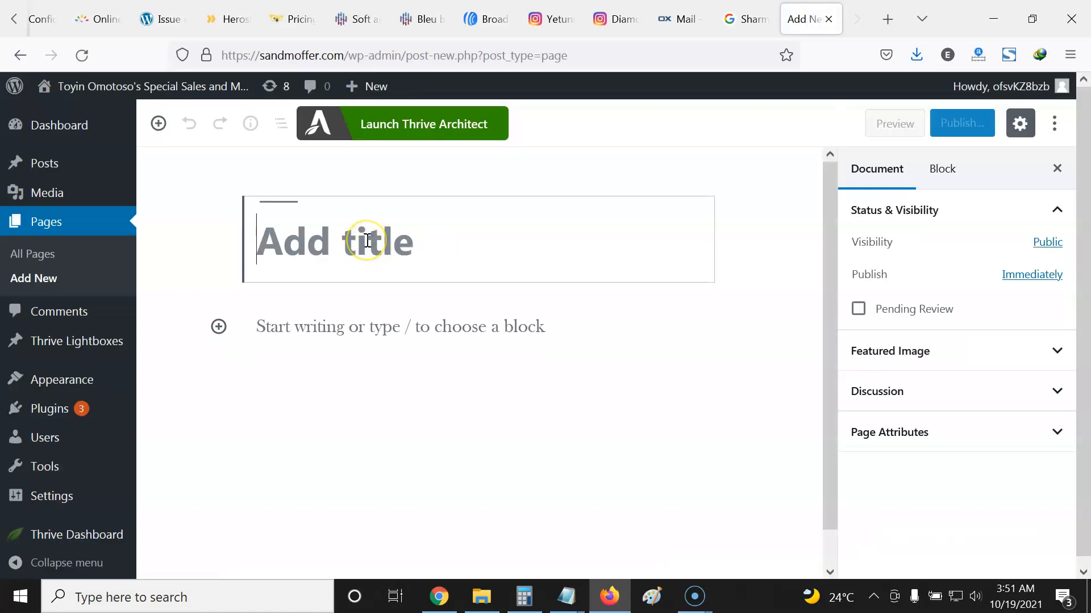
pyautogui.write('Question 4')
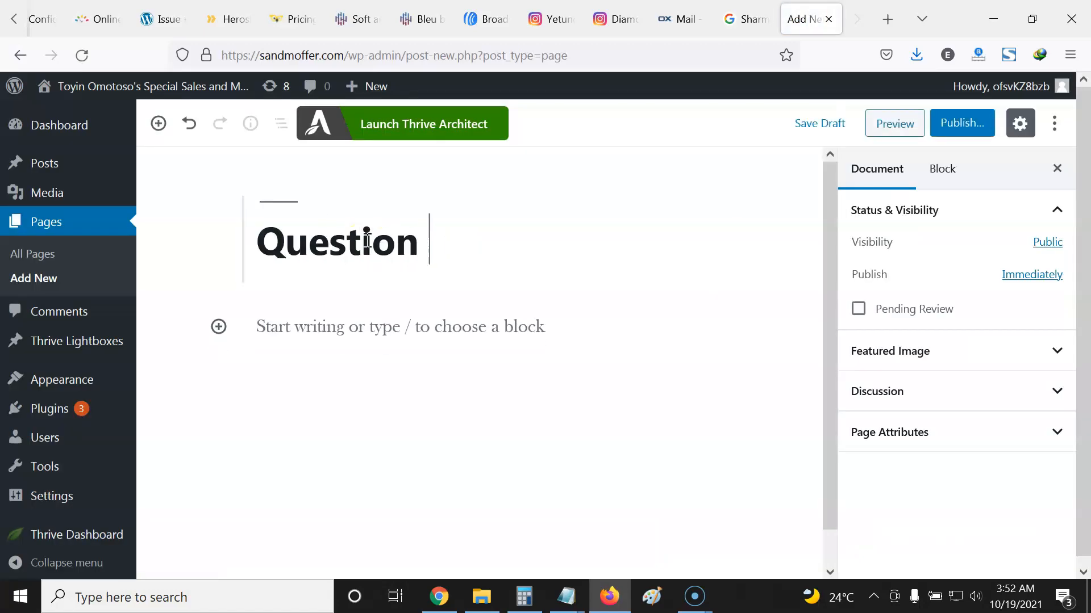
pyautogui.click(962, 123)
pyautogui.click(963, 126)
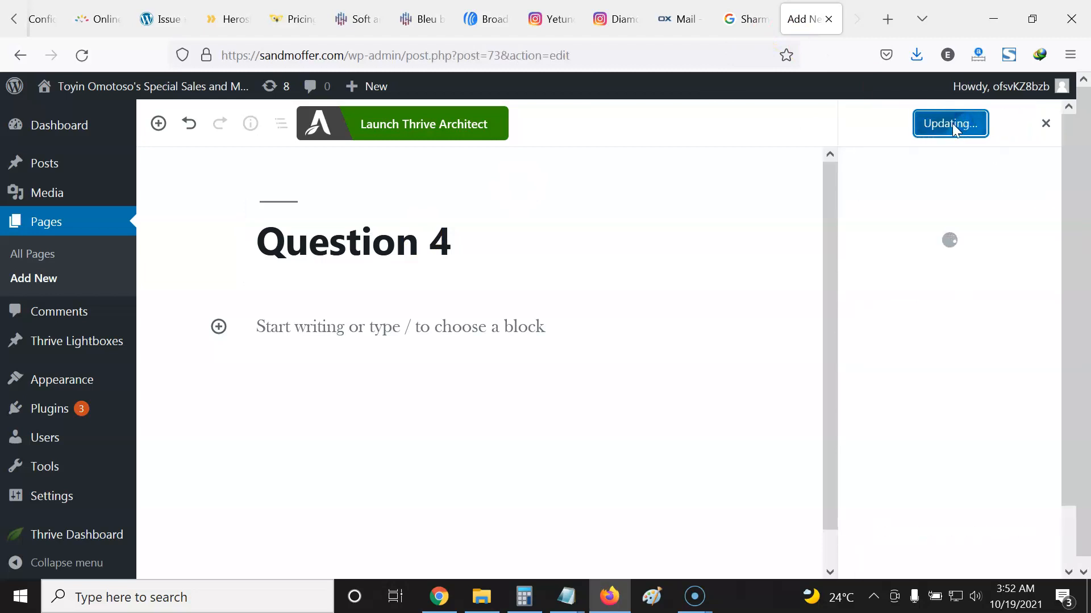
# Add a page titled "Question 5" to the site and publish it.
pyautogui.click(23, 285)
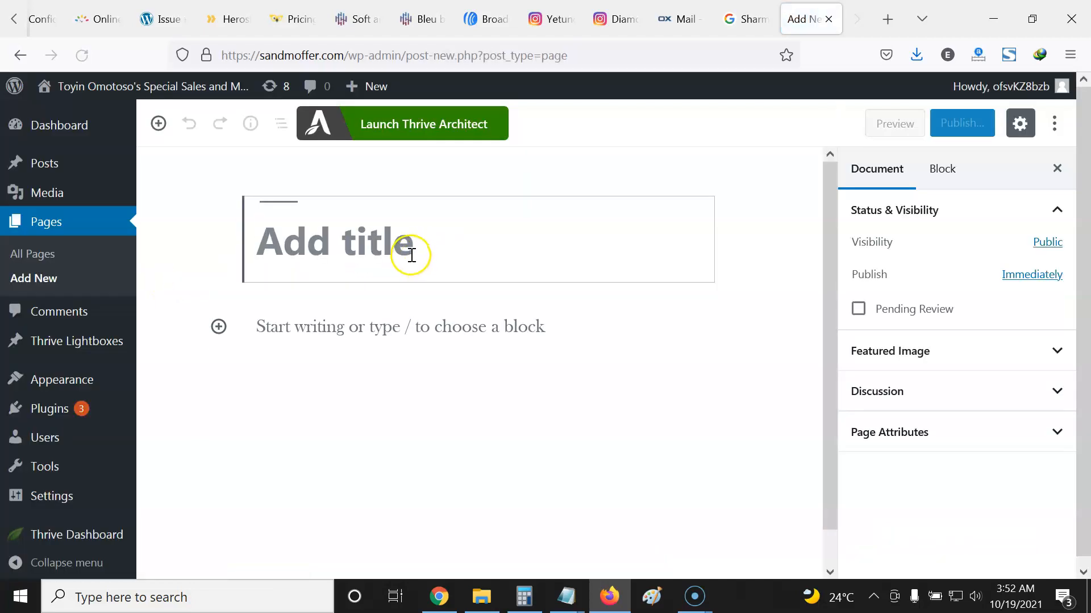
pyautogui.write('Question 5')
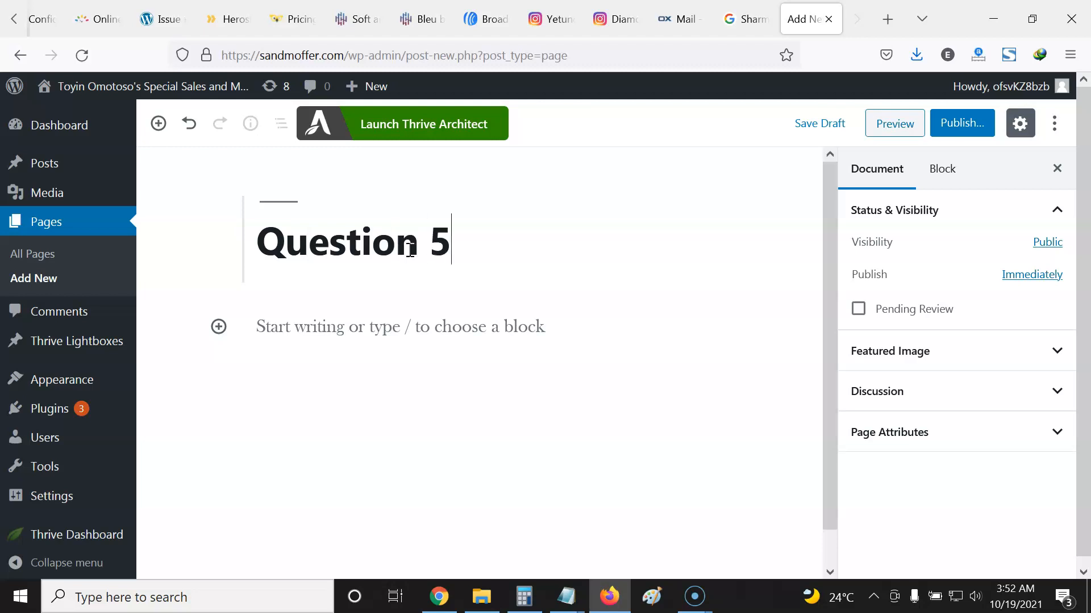
pyautogui.click(954, 130)
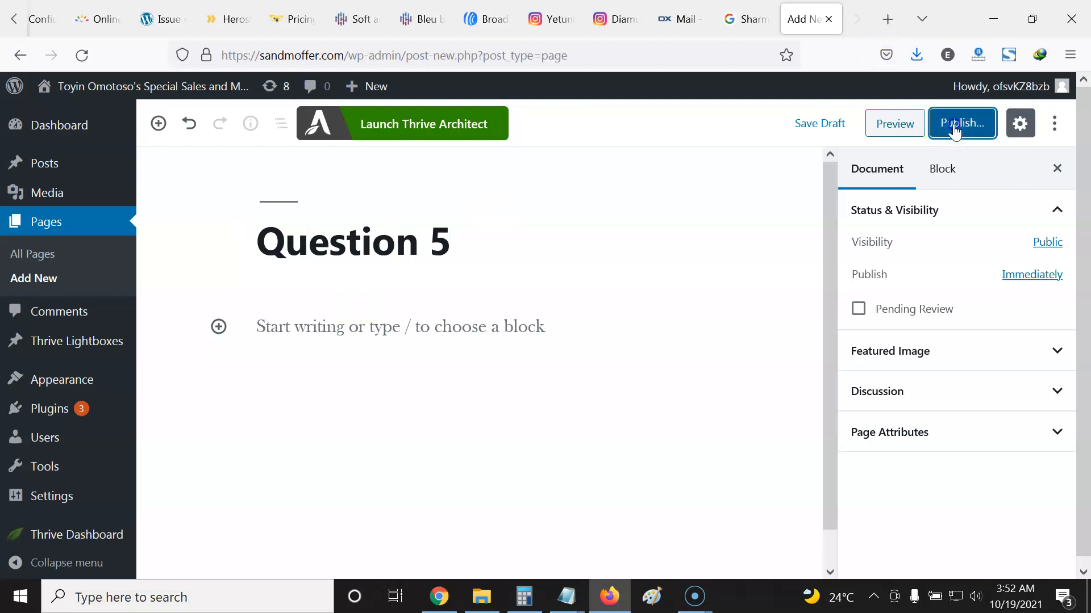
pyautogui.click(960, 125)
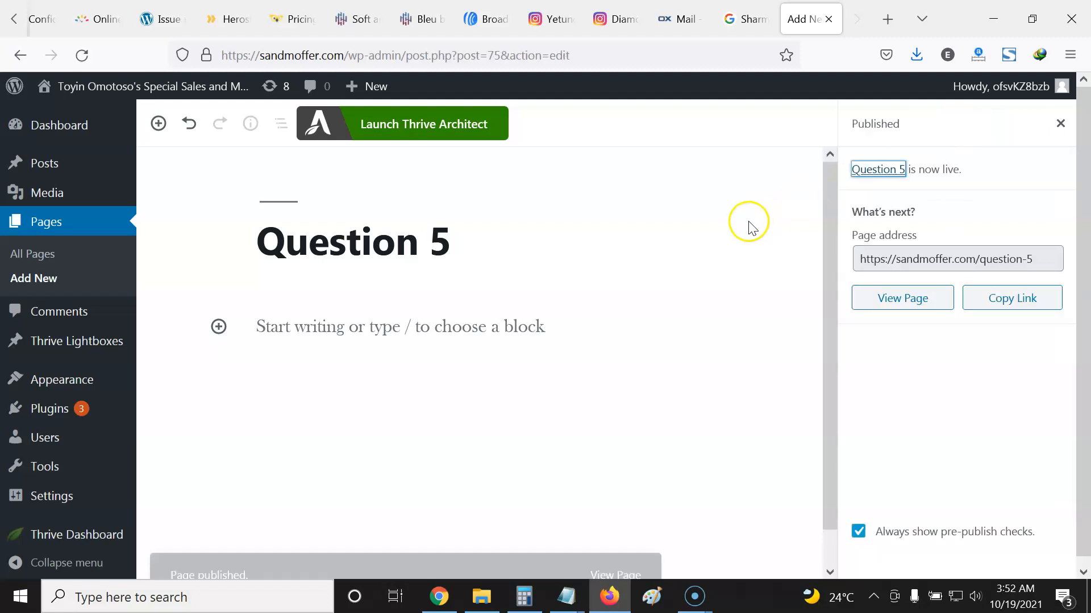
# Add a page titled "Question 6" to the site and publish it.
pyautogui.click(34, 277)
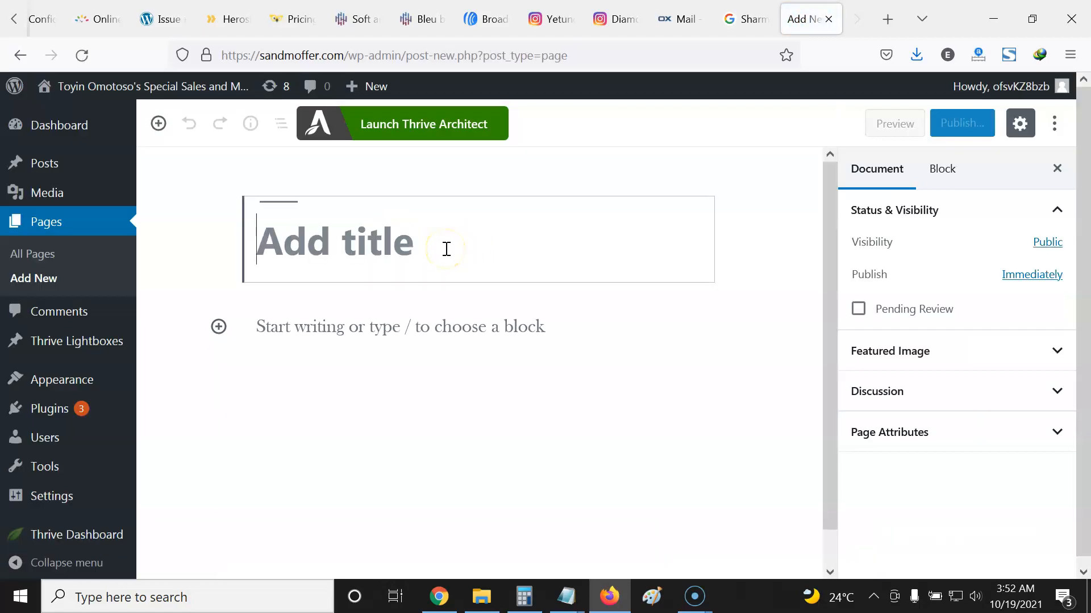
pyautogui.write('Question 6')
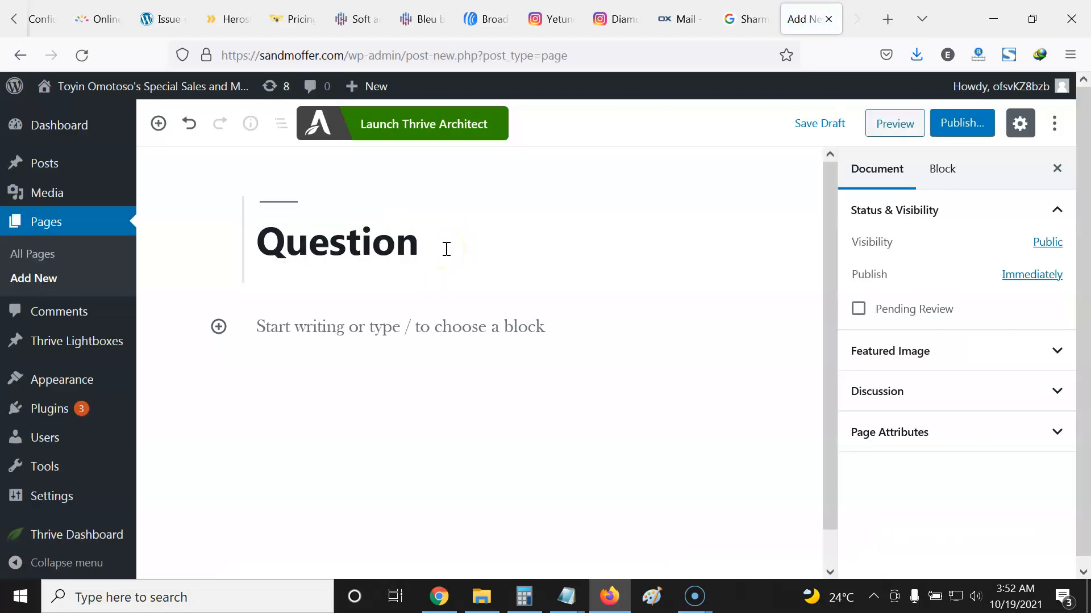
pyautogui.click(961, 123)
pyautogui.click(965, 126)
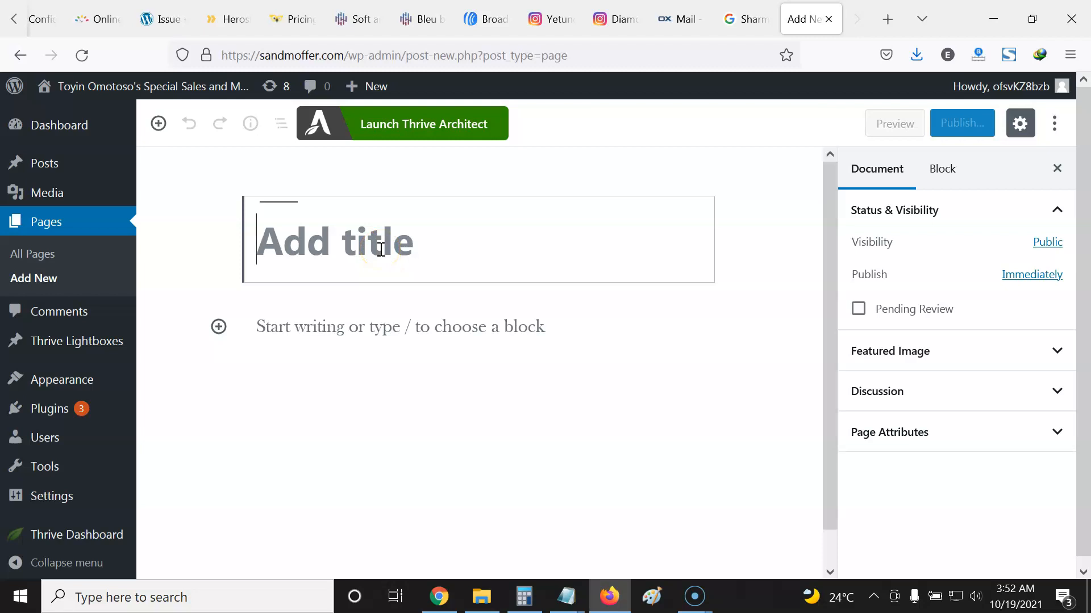
# Start another new page and title it "No Reply" for the quiz's negative answers.
pyautogui.write('N')
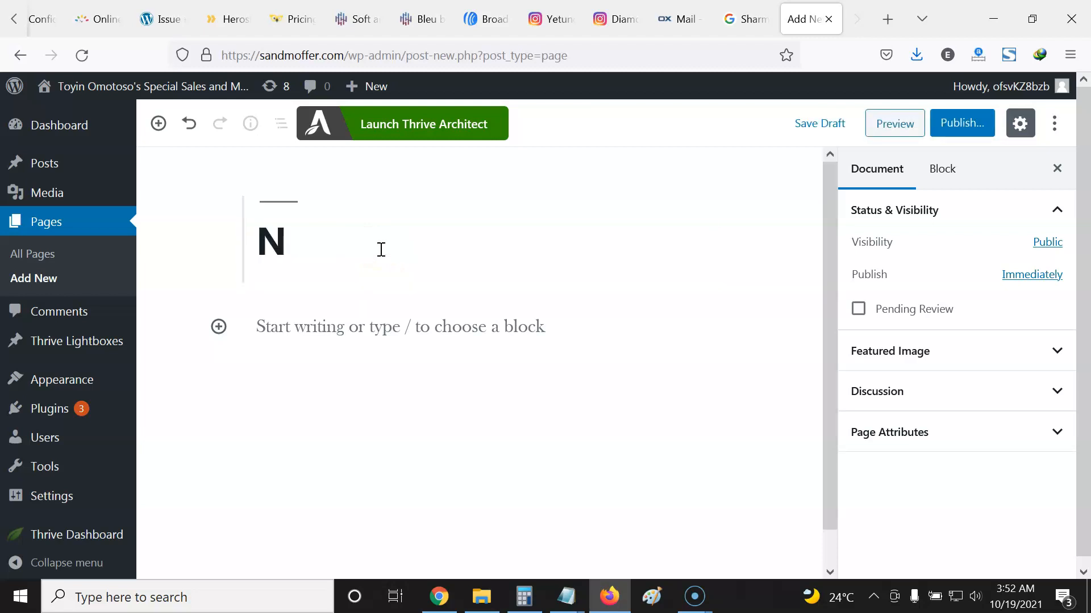
pyautogui.write('o Reply')
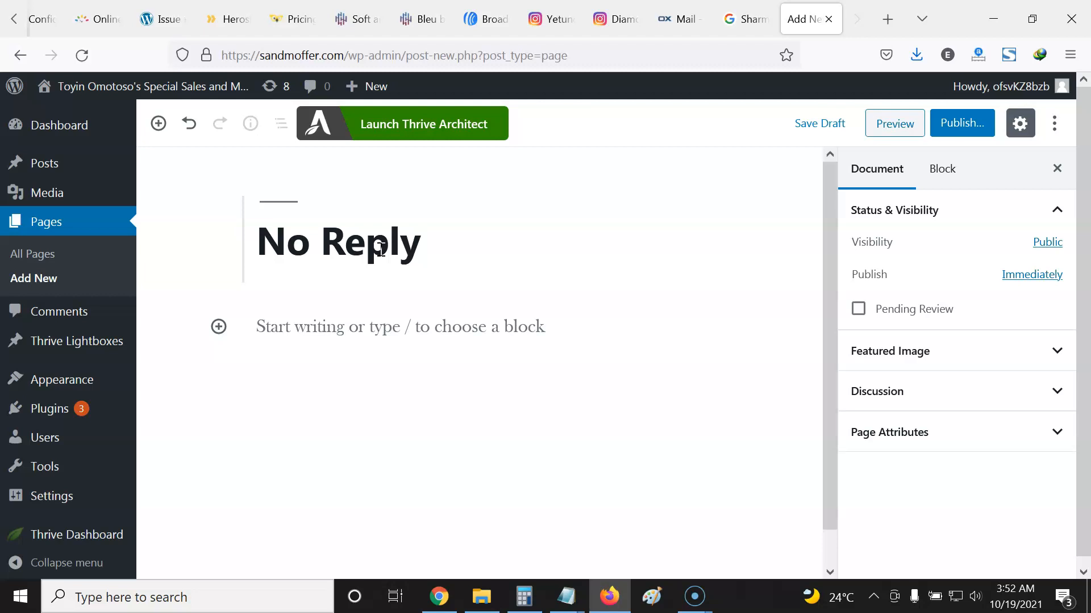
# Switch to Chrome and open the first question page of the example quiz, 7starcourses.com/wig-question-1.
pyautogui.click(439, 599)
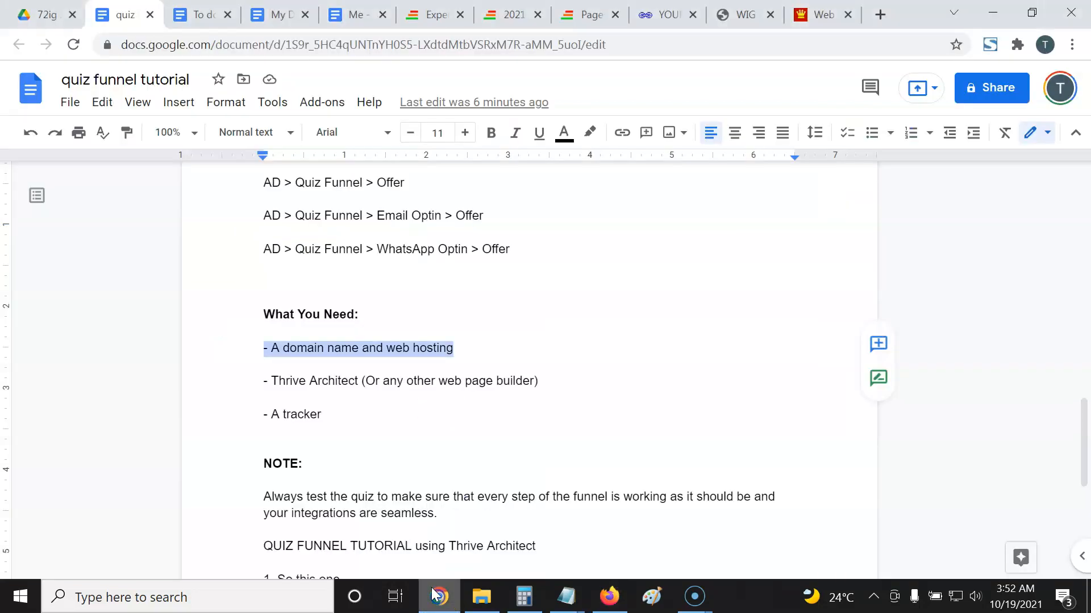
pyautogui.click(743, 19)
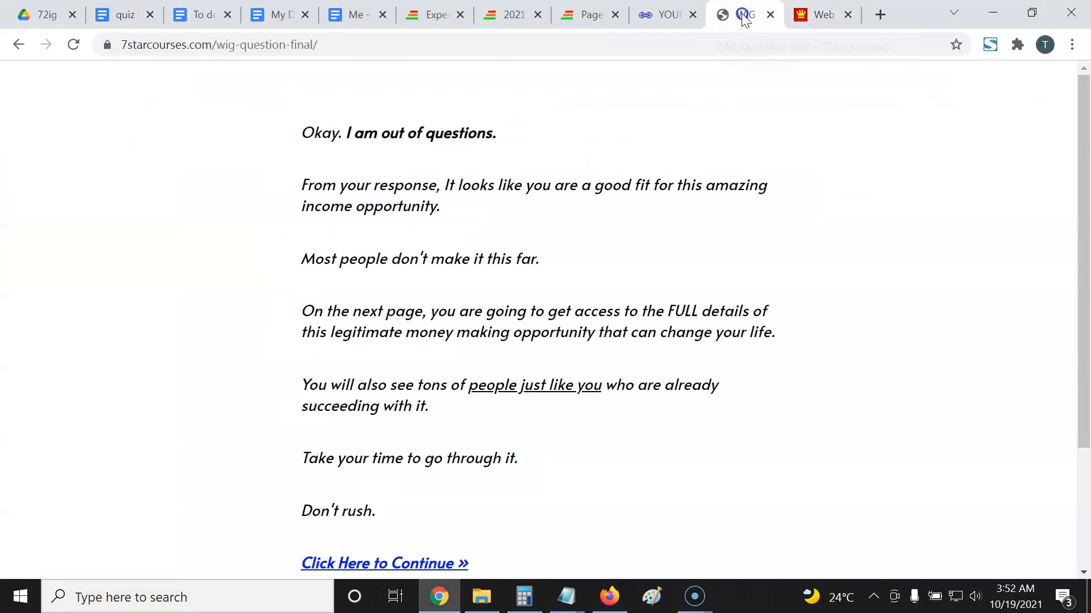
pyautogui.click(335, 46)
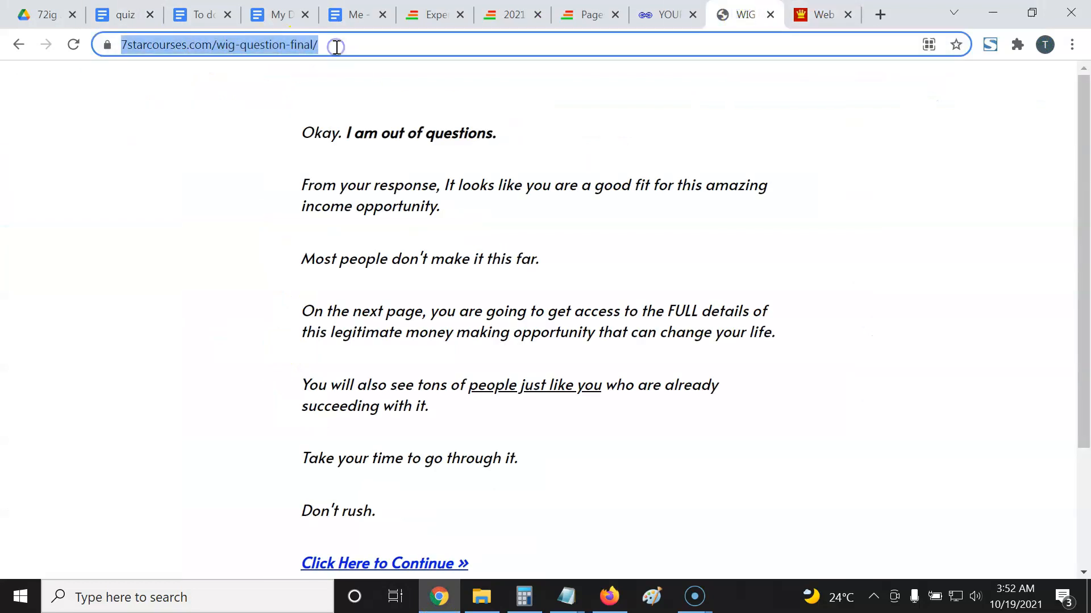
pyautogui.write('7star')
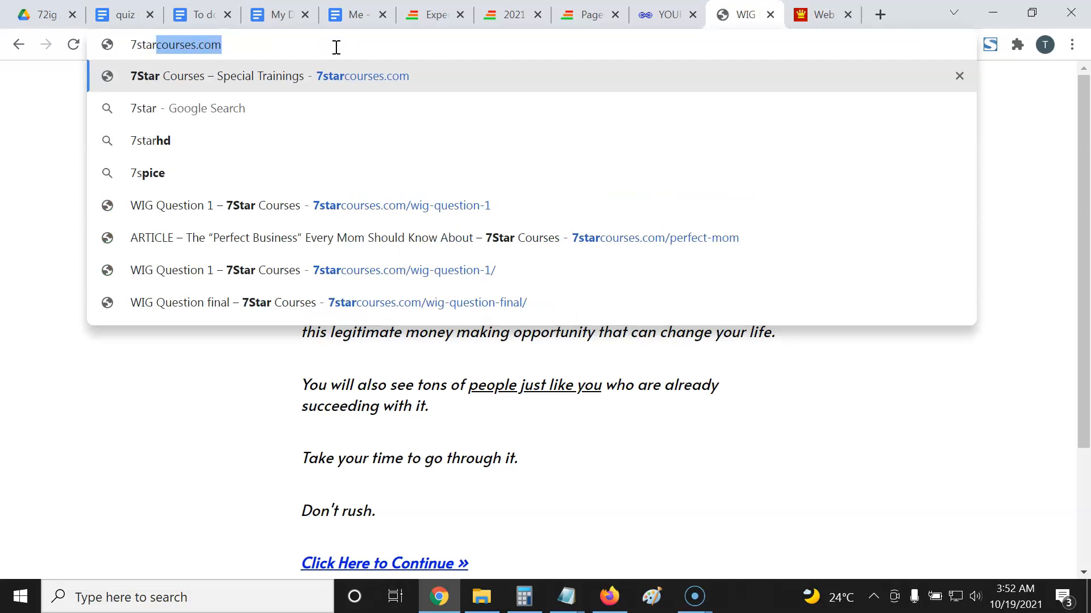
pyautogui.click(426, 216)
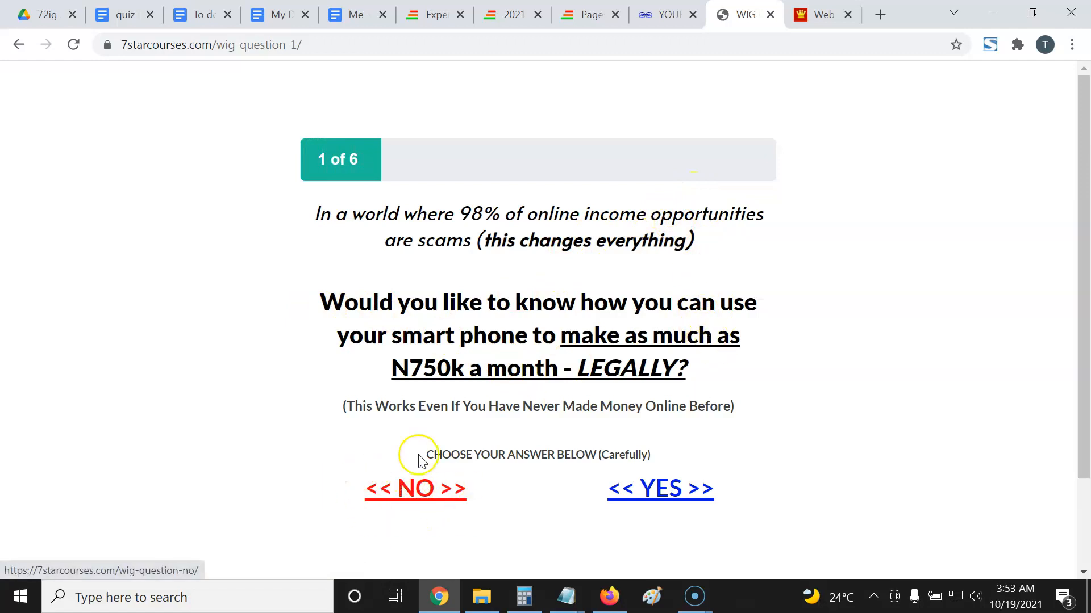
# Open the example quiz's NO answer page in a separate tab, compare it with the question page and examine its list of alternative offers.
pyautogui.rightClick(419, 496)
pyautogui.click(473, 335)
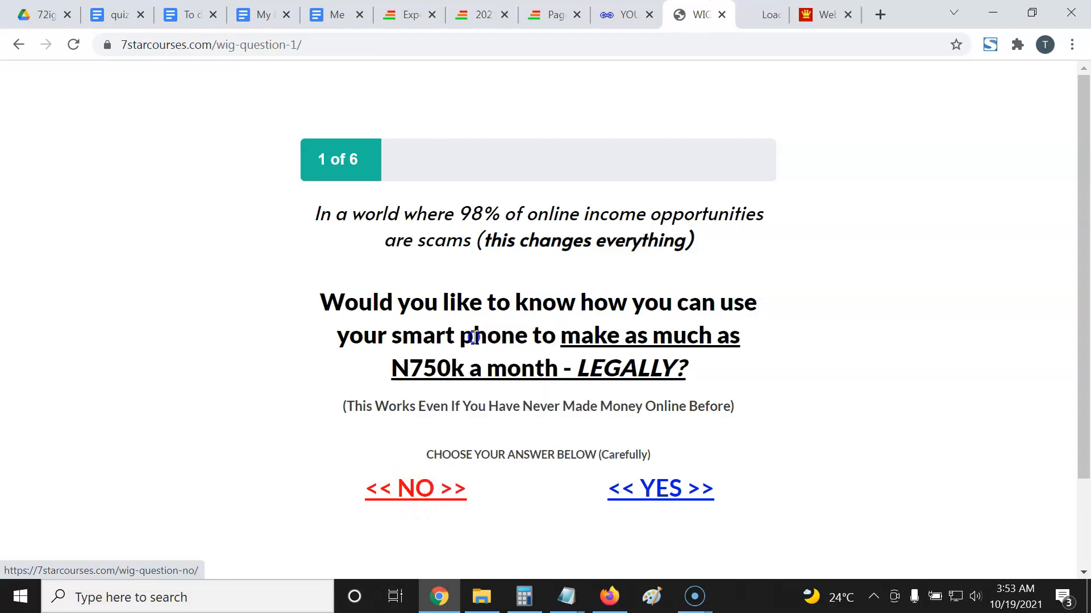
pyautogui.click(758, 20)
pyautogui.scroll(-3, 881, 275)
pyautogui.scroll(3, 880, 275)
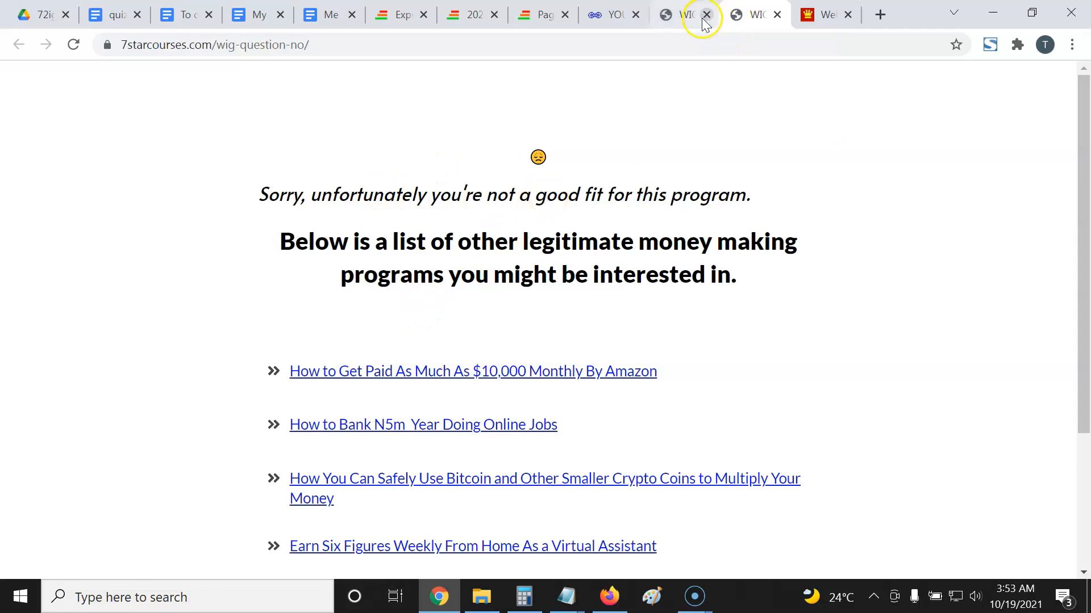
pyautogui.click(684, 15)
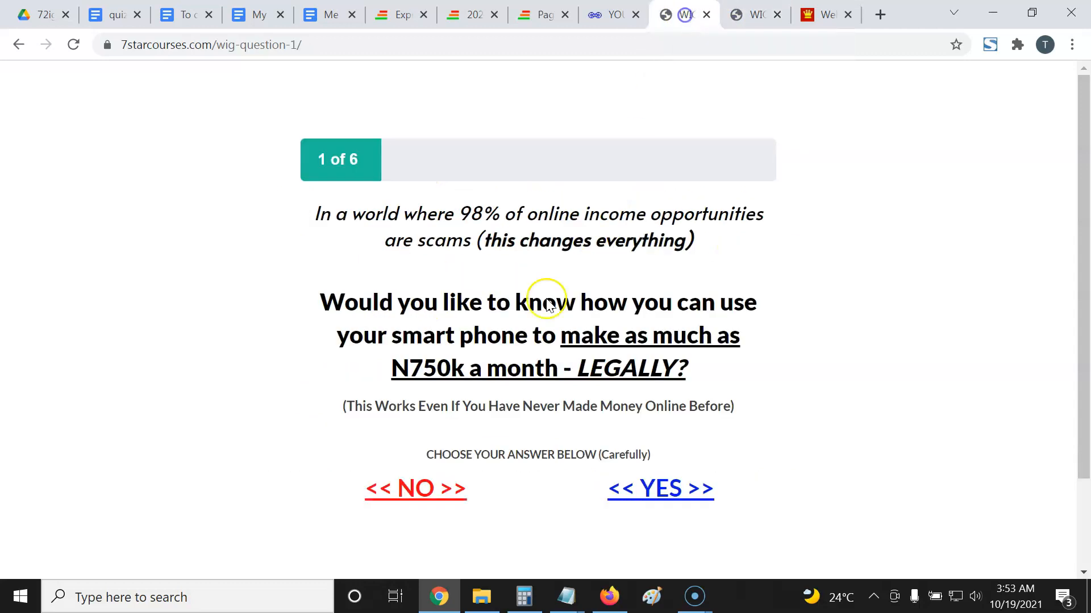
pyautogui.click(758, 17)
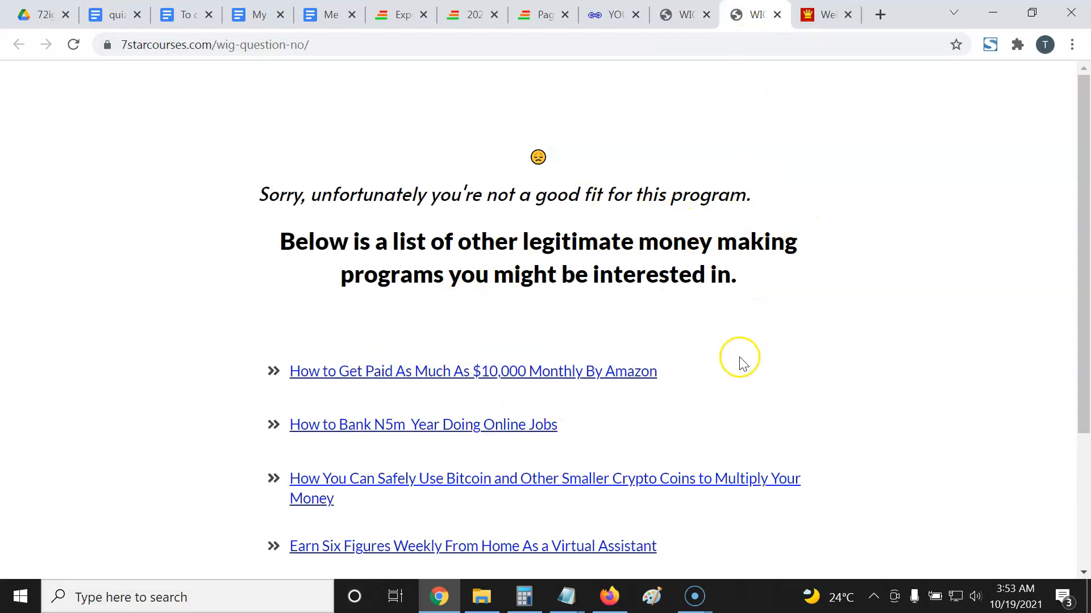
pyautogui.scroll(-2, 737, 360)
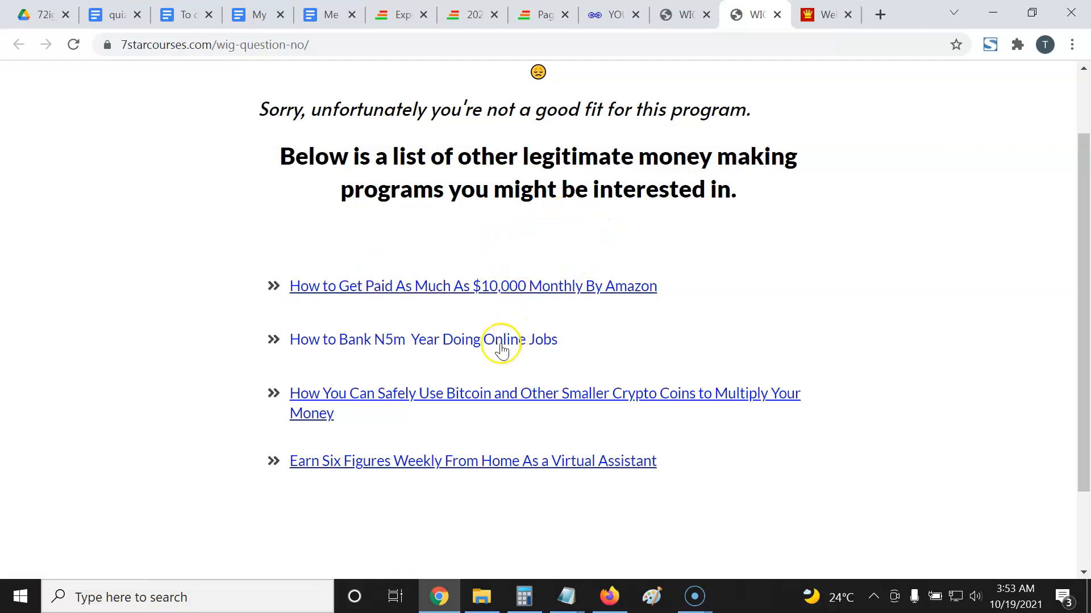
# Return to the WordPress editor in Firefox, publish the "No Reply" page and start another new page.
pyautogui.click(613, 601)
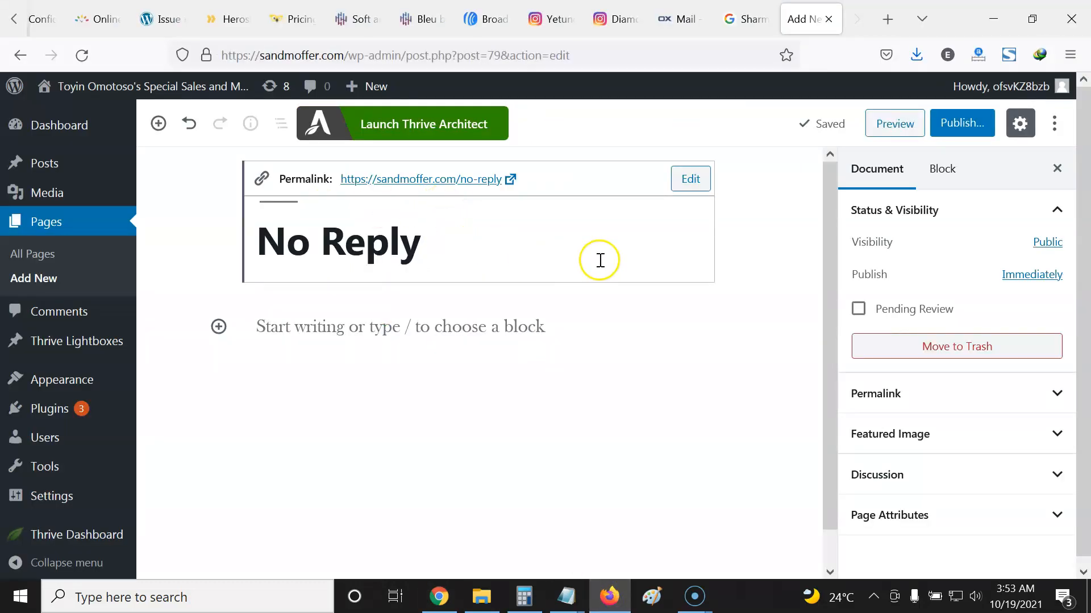
pyautogui.click(958, 136)
pyautogui.click(960, 125)
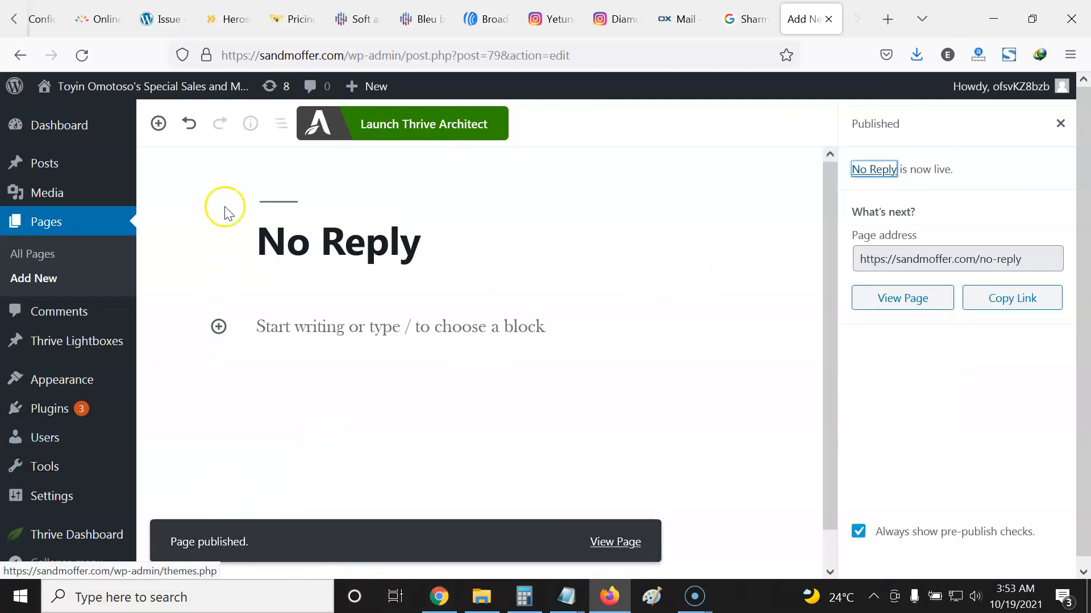
pyautogui.click(35, 278)
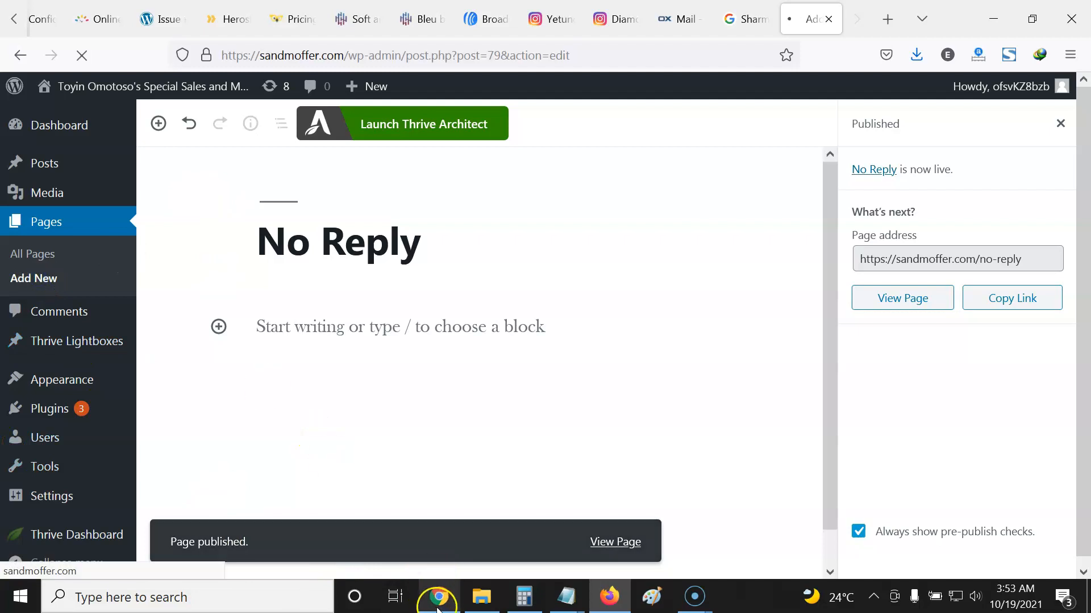
# Switch to the example quiz in Chrome and answer YES to every question through to the final page.
pyautogui.click(438, 597)
pyautogui.click(685, 14)
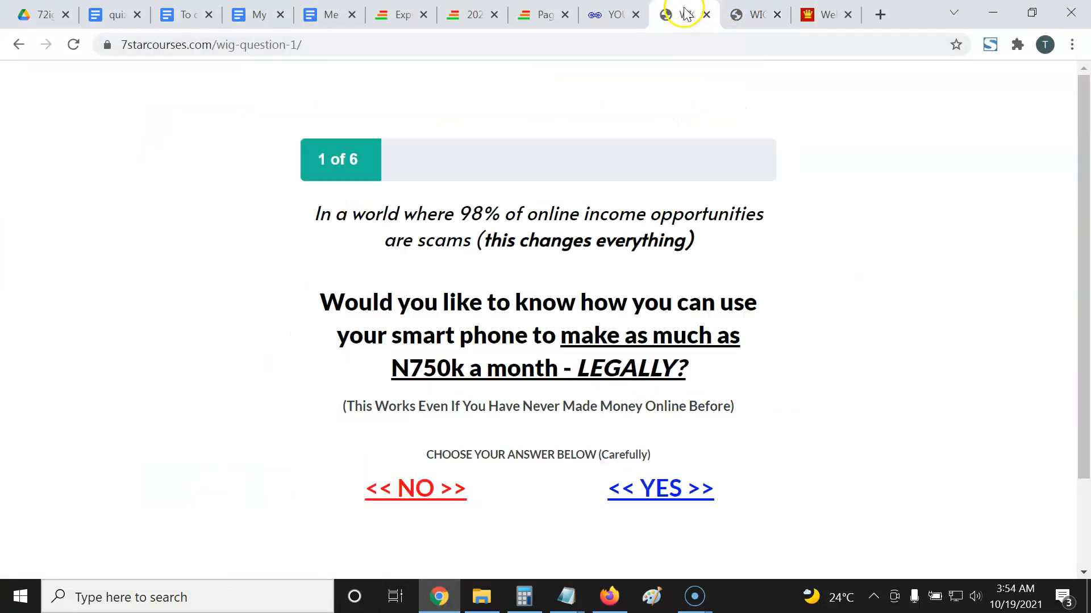
pyautogui.click(669, 500)
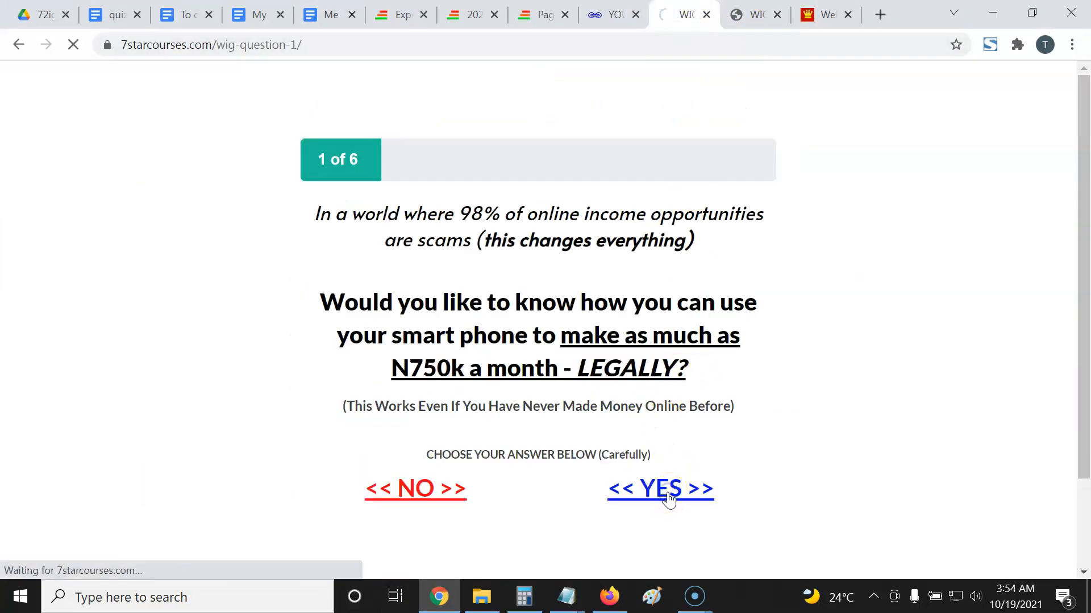
pyautogui.click(668, 449)
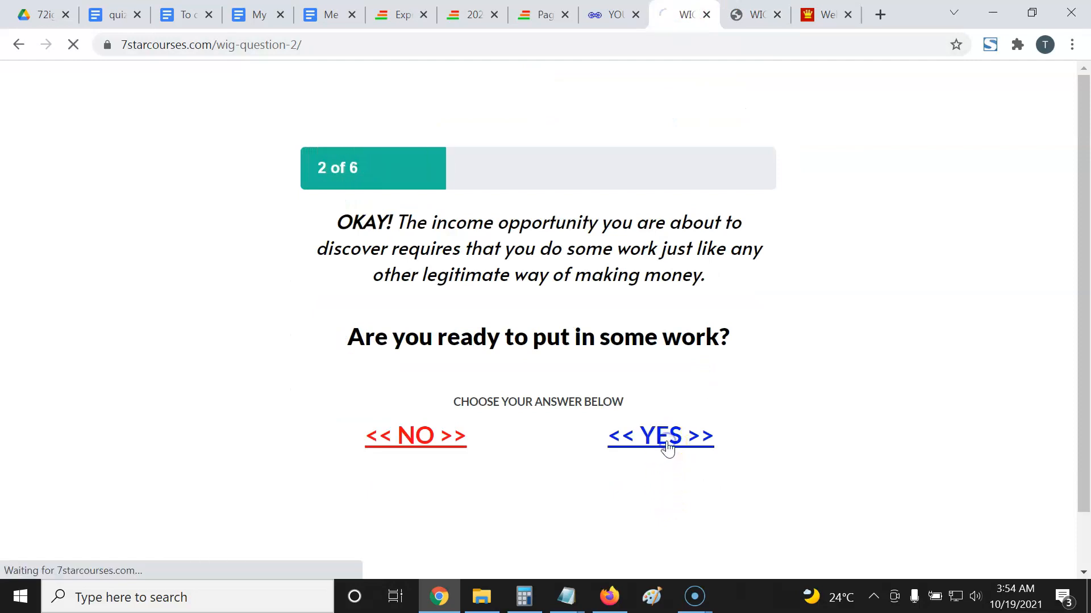
pyautogui.click(668, 446)
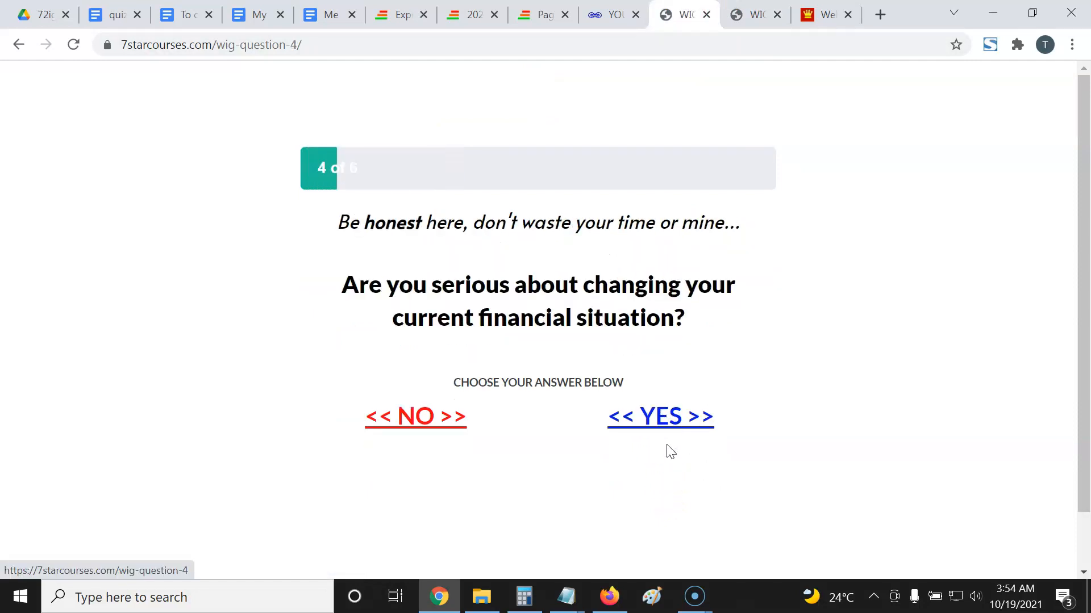
pyautogui.click(661, 416)
pyautogui.click(662, 452)
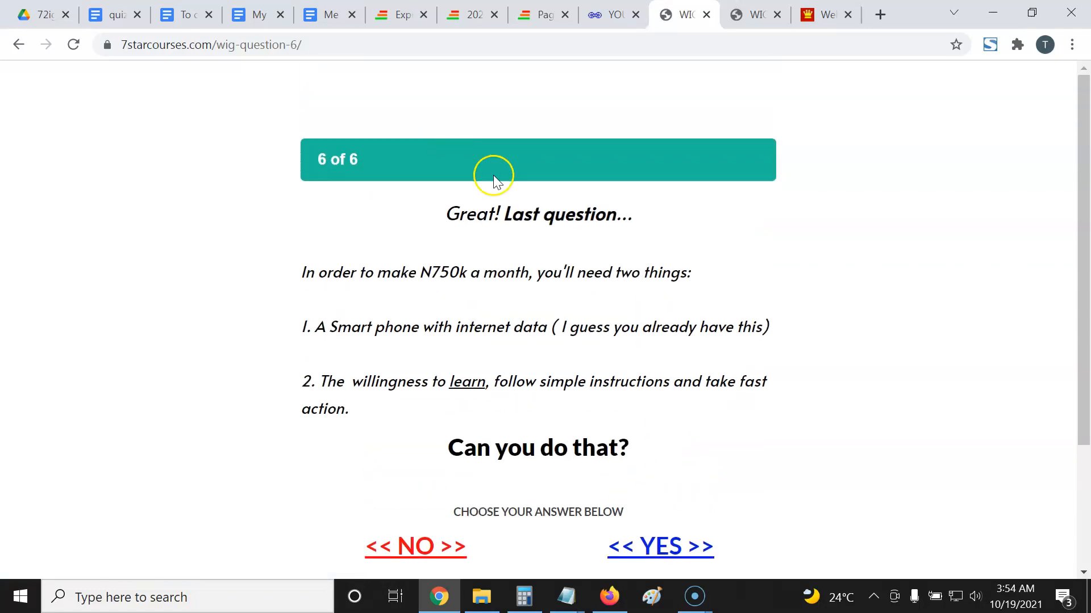
pyautogui.scroll(-2, 585, 261)
pyautogui.click(664, 466)
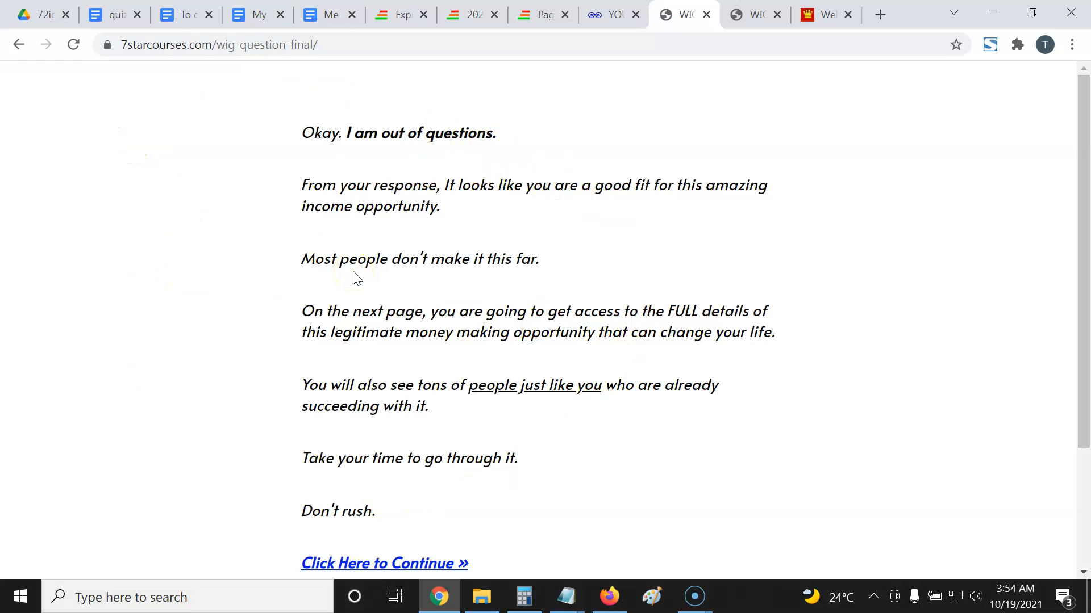
# Return to the new WordPress page in Firefox, title it "solution" and publish it.
pyautogui.click(610, 596)
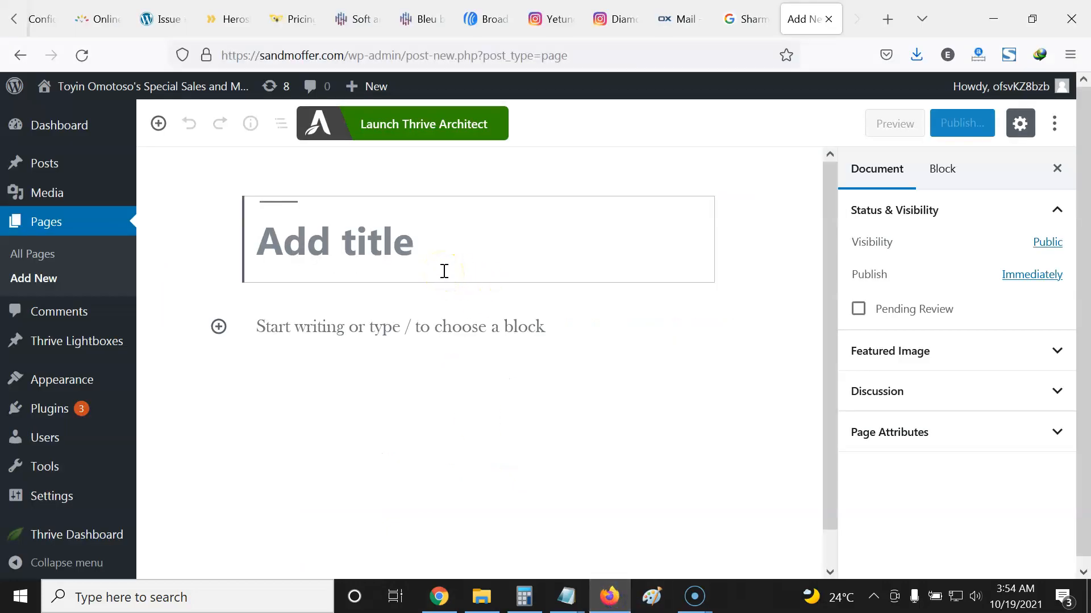
pyautogui.write('Ans')
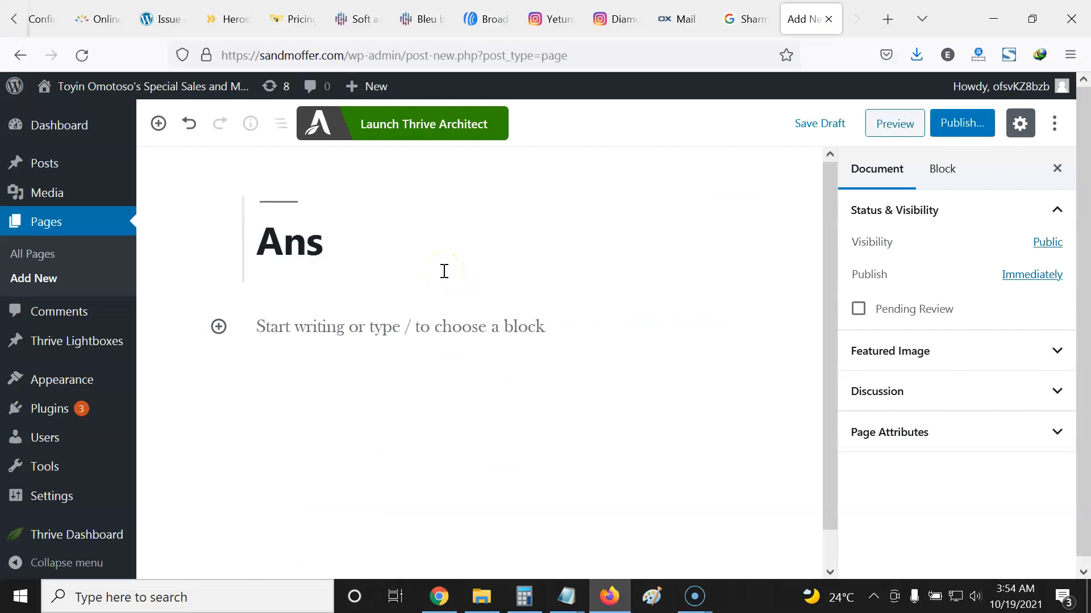
pyautogui.write('wer')
pyautogui.hotkey('ctrl', 'a')
pyautogui.write('an')
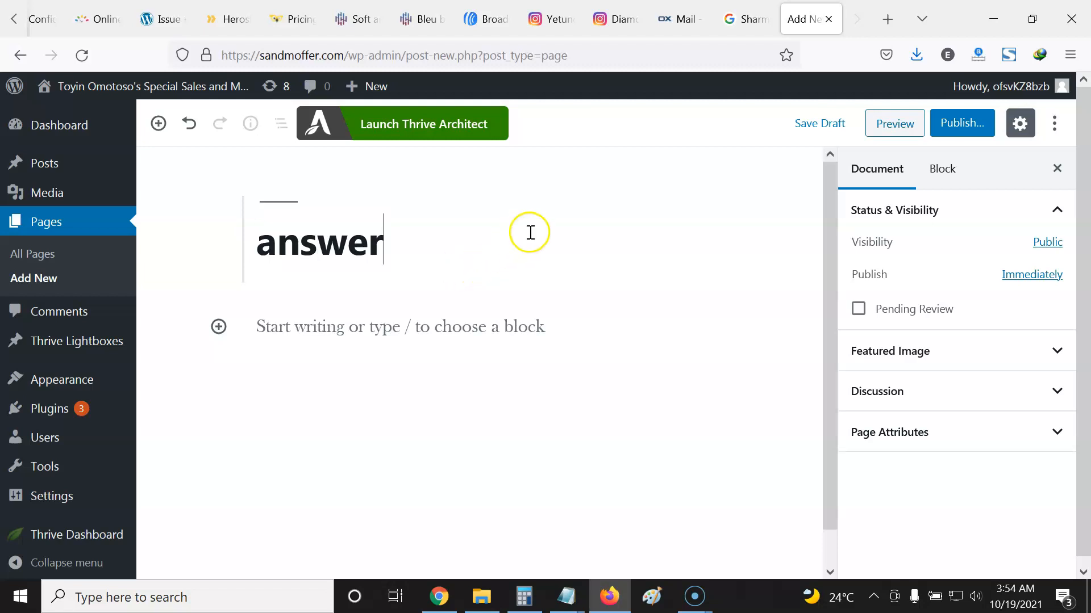
pyautogui.moveTo(414, 257); pyautogui.dragTo(255, 259)
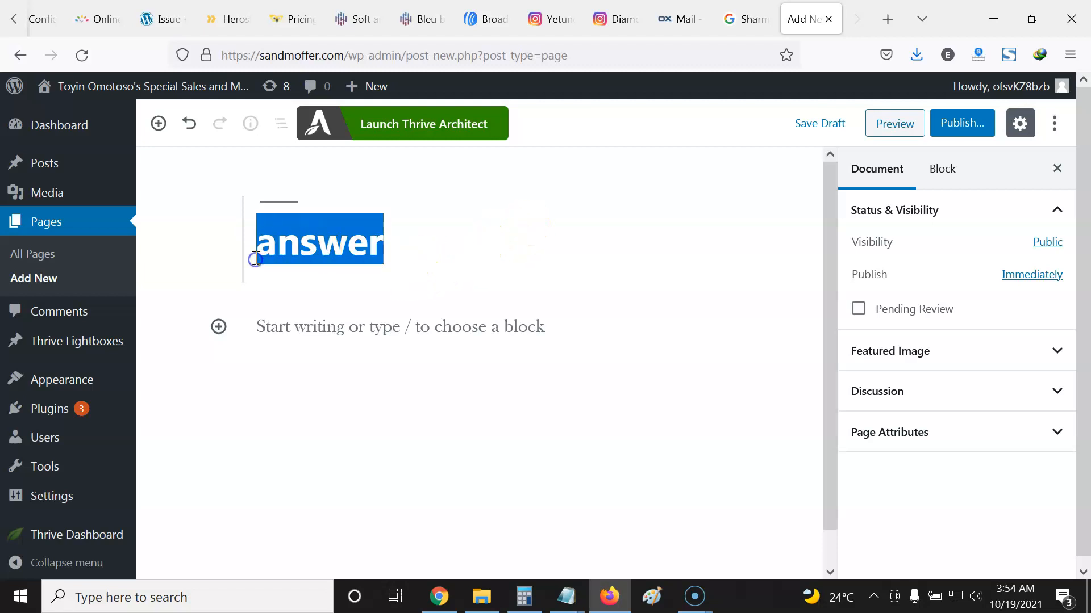
pyautogui.write('solution')
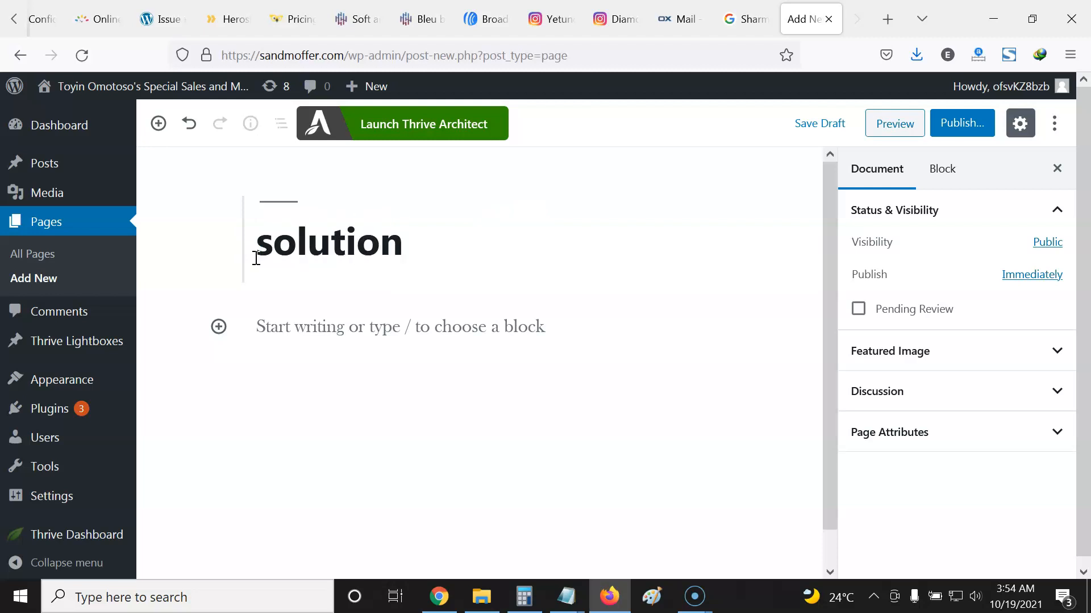
pyautogui.click(951, 128)
pyautogui.click(963, 125)
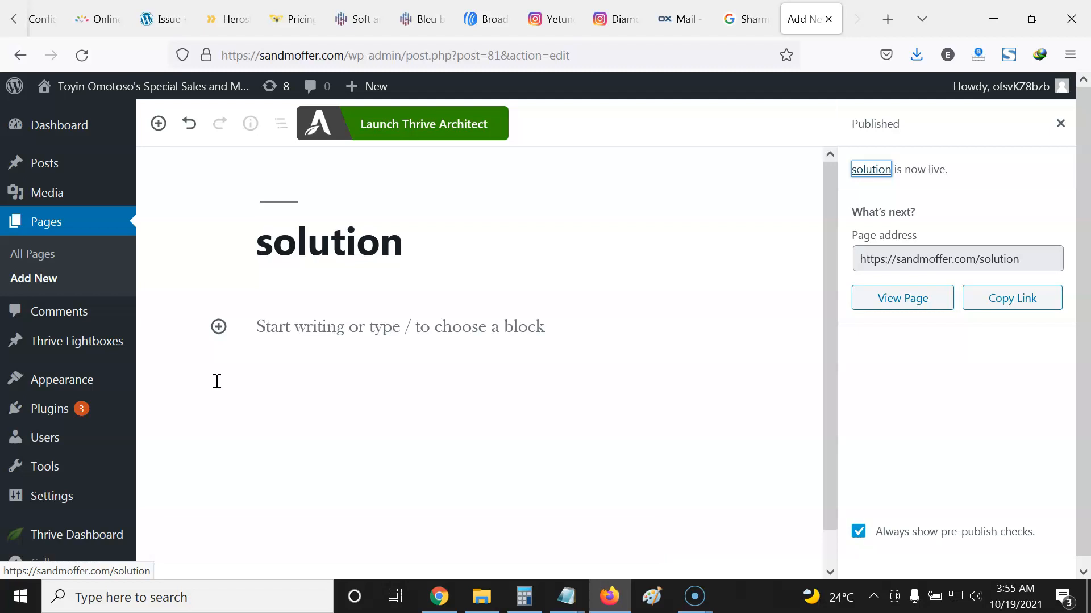
# Open the list of all site pages and review the question, "No Reply" and "solution" pages.
pyautogui.click(32, 254)
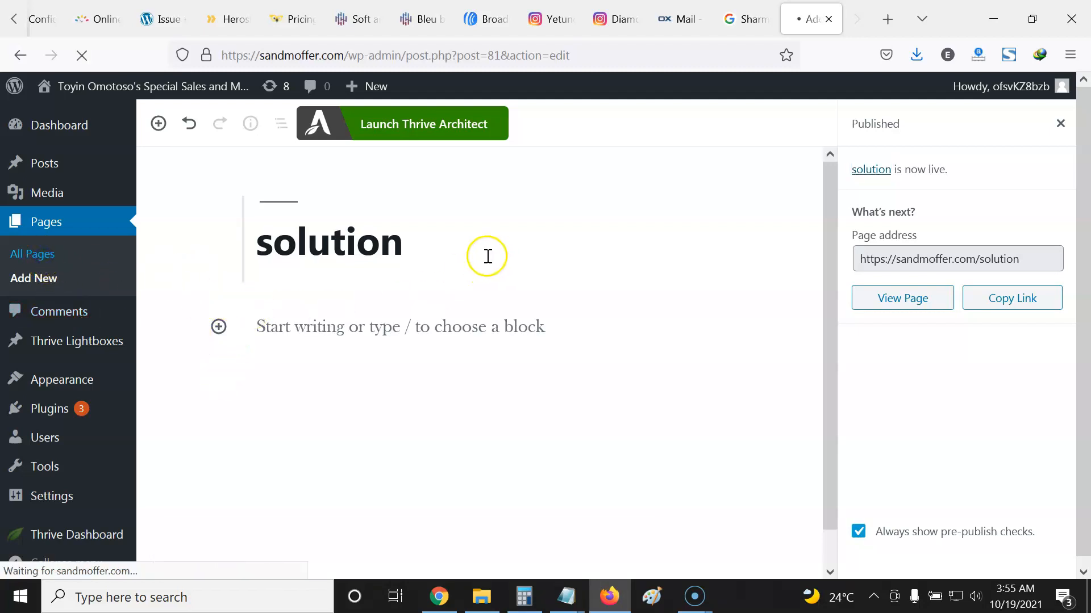
pyautogui.scroll(-6, 511, 283)
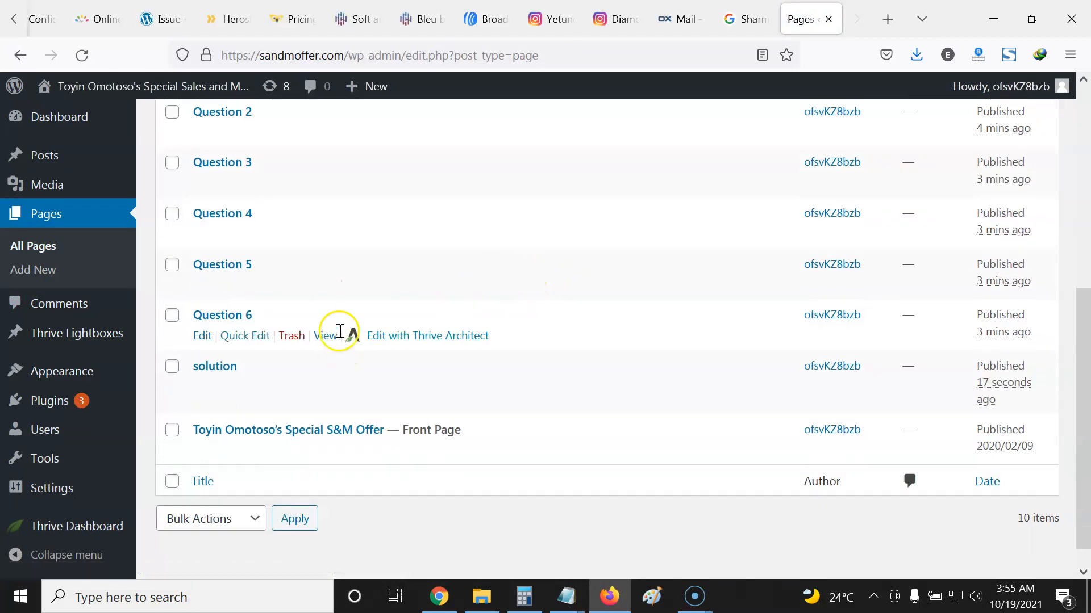
pyautogui.scroll(3, 340, 331)
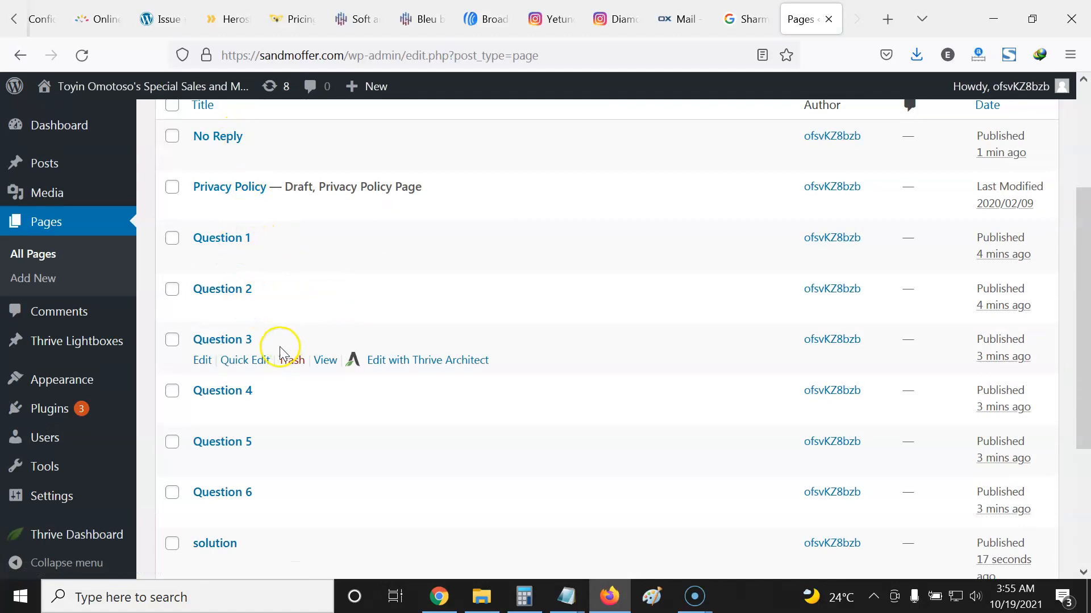
pyautogui.scroll(-3, 297, 370)
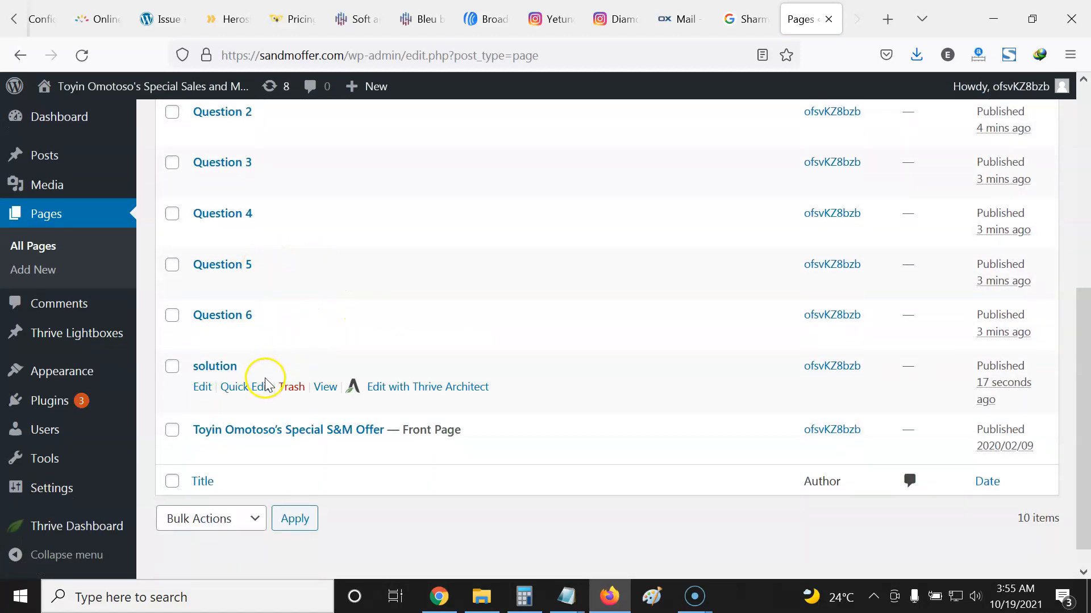
pyautogui.scroll(2, 435, 222)
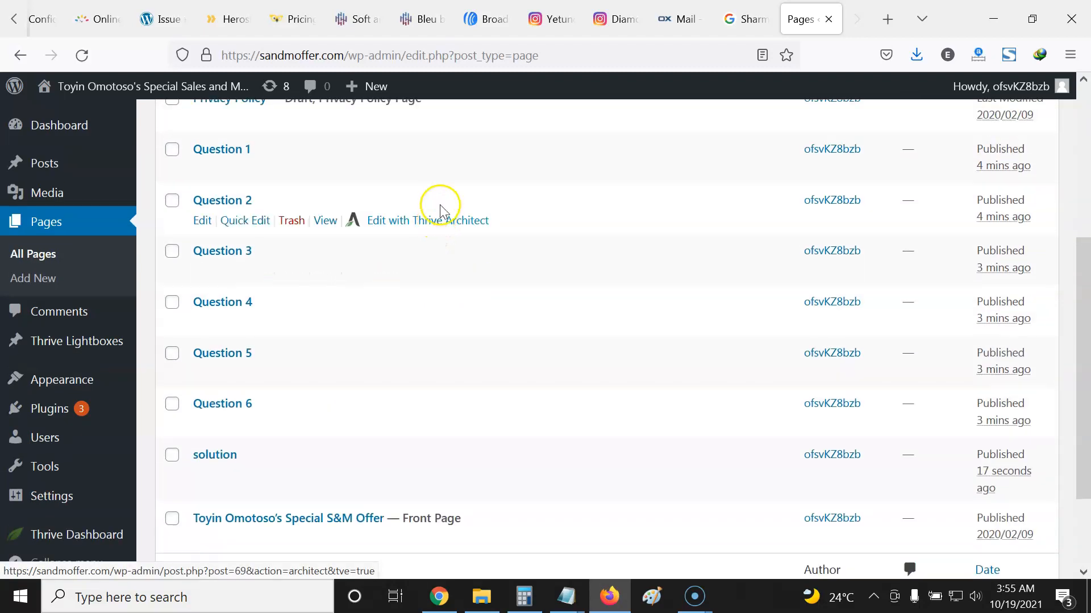
# Switch to File Explorer and look through the desktop folders "721g-2021" and "7starcourses" for the quiz template files.
pyautogui.click(483, 593)
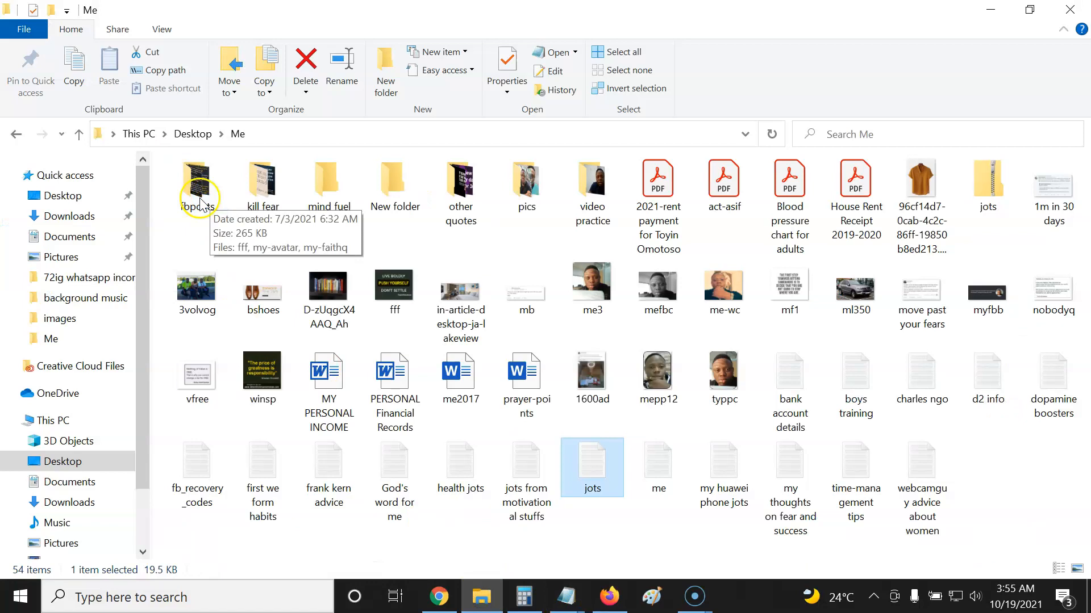
pyautogui.click(84, 202)
pyautogui.doubleClick(221, 215)
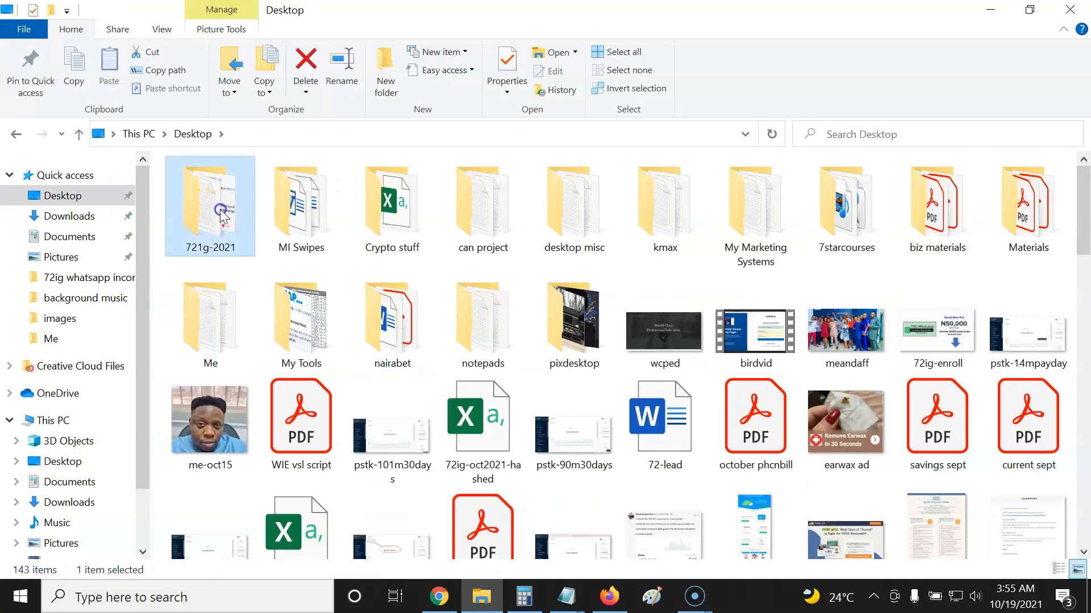
pyautogui.click(377, 254)
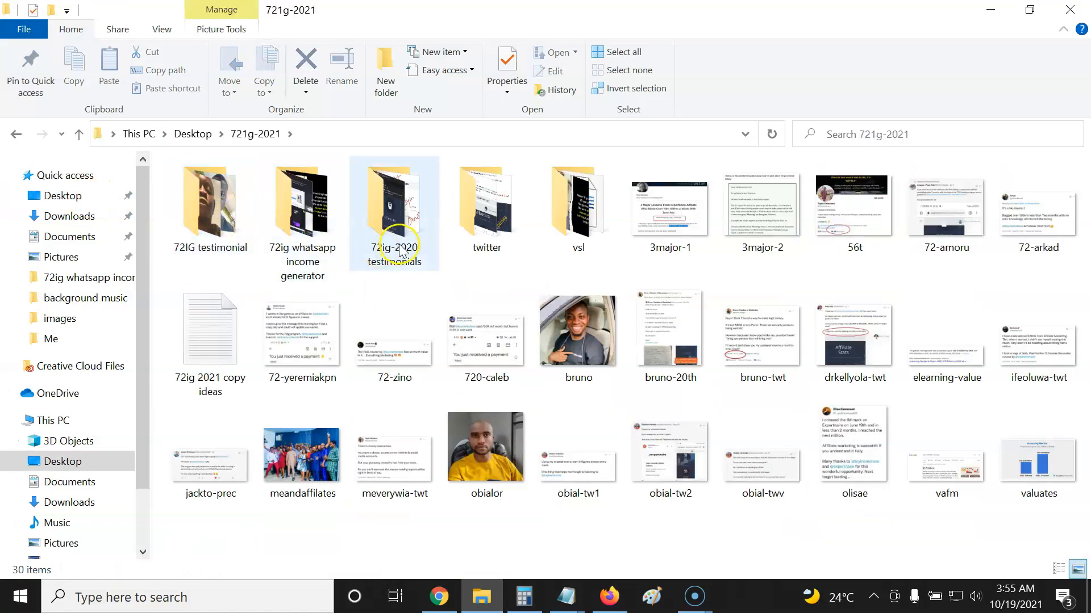
pyautogui.click(86, 200)
pyautogui.doubleClick(840, 216)
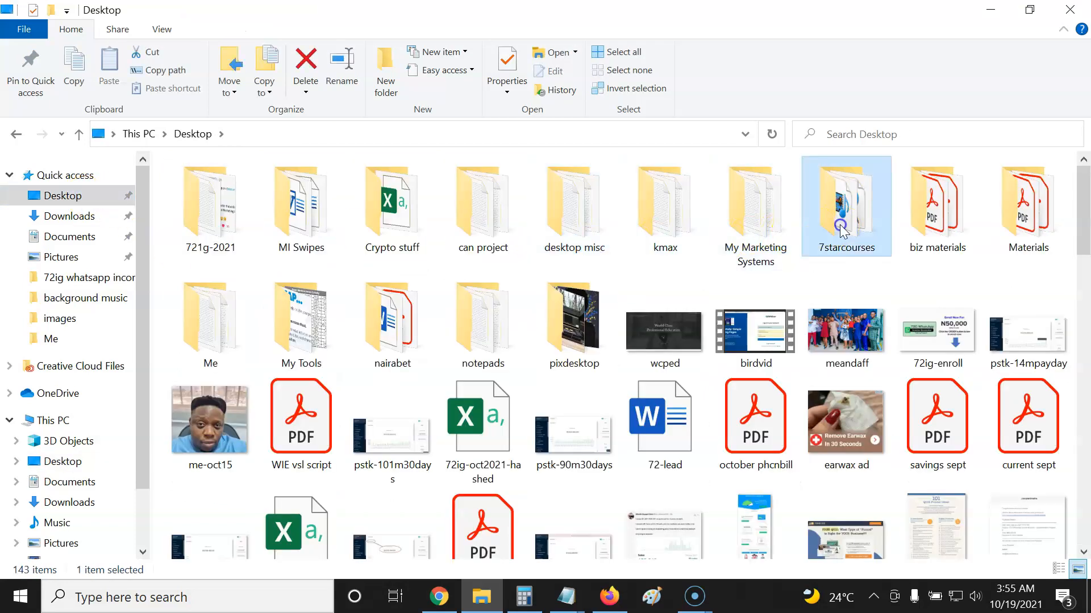
pyautogui.click(483, 247)
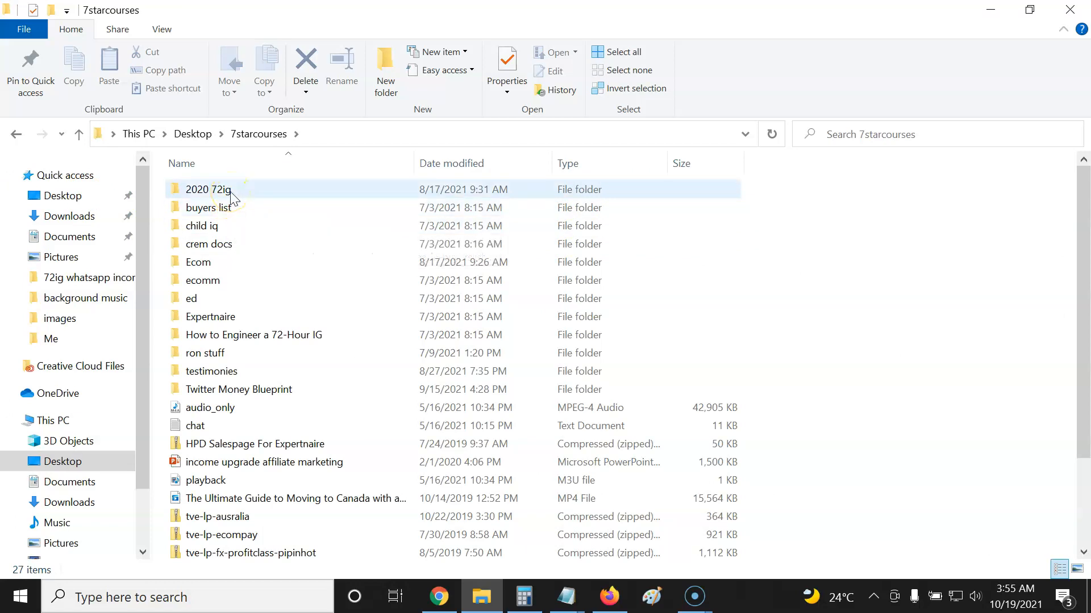
pyautogui.scroll(-2, 279, 281)
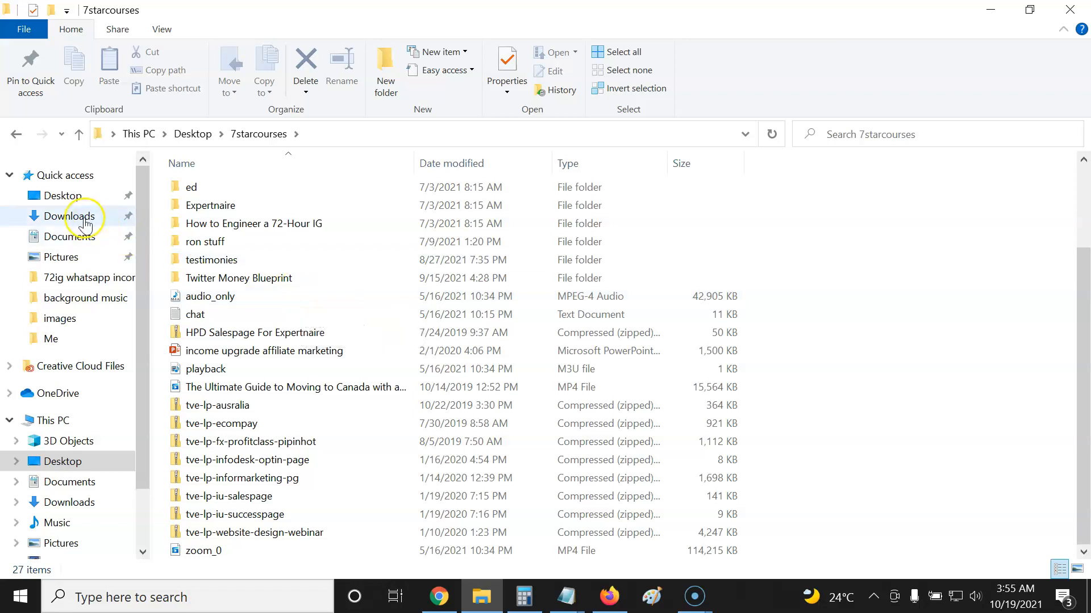
# Open the "72ig quiz" folder in Downloads > Compressed to view the quiz template zip files.
pyautogui.click(69, 216)
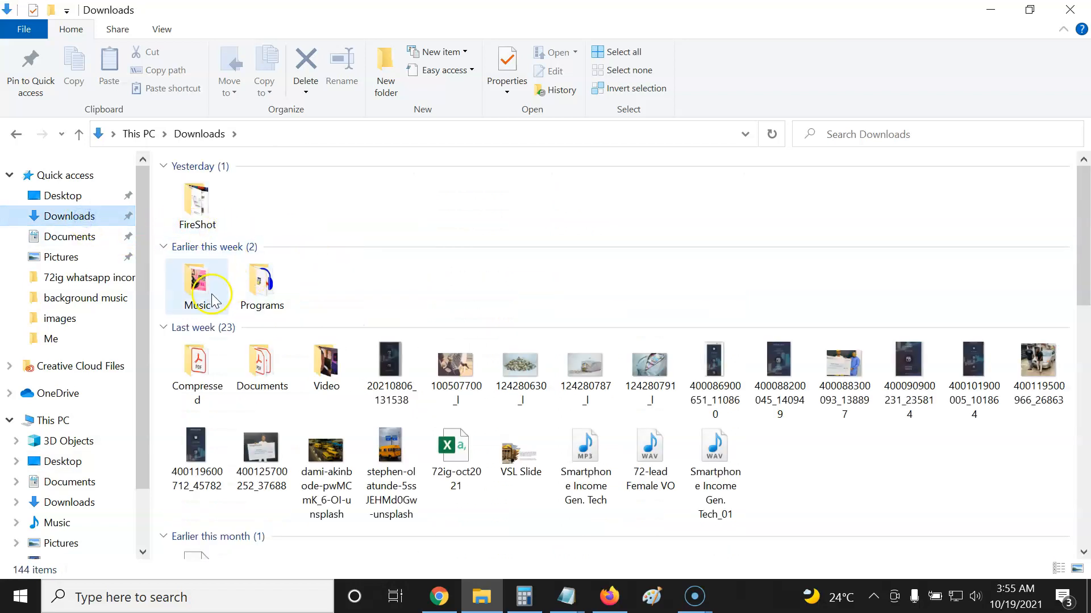
pyautogui.doubleClick(196, 367)
pyautogui.doubleClick(217, 191)
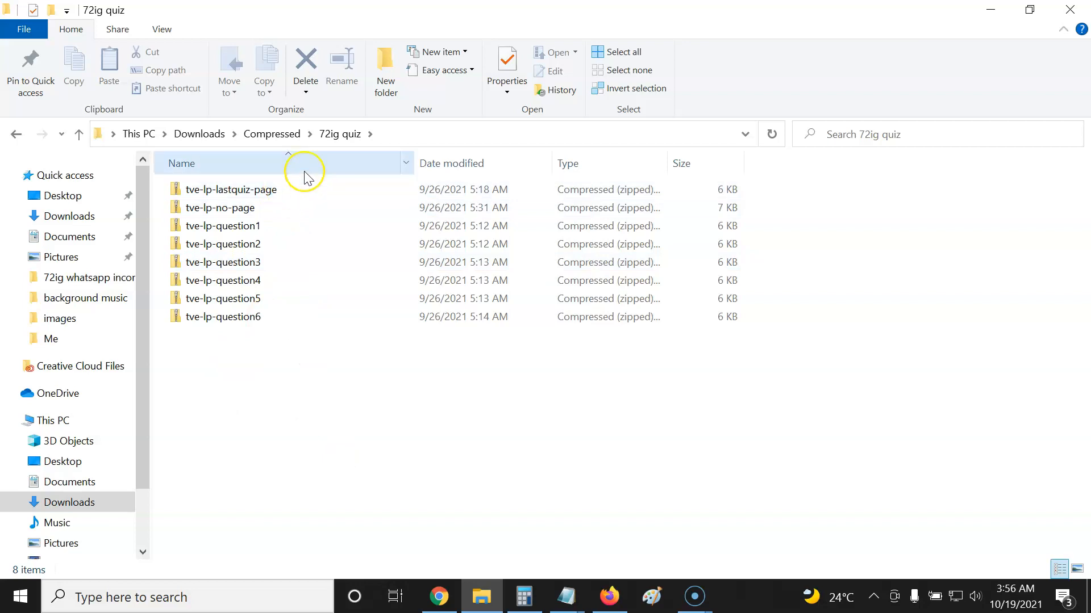
# Return to the WordPress page list in Firefox, open Question 1 with Thrive Architect in a new tab and dismiss the page type chooser.
pyautogui.click(609, 597)
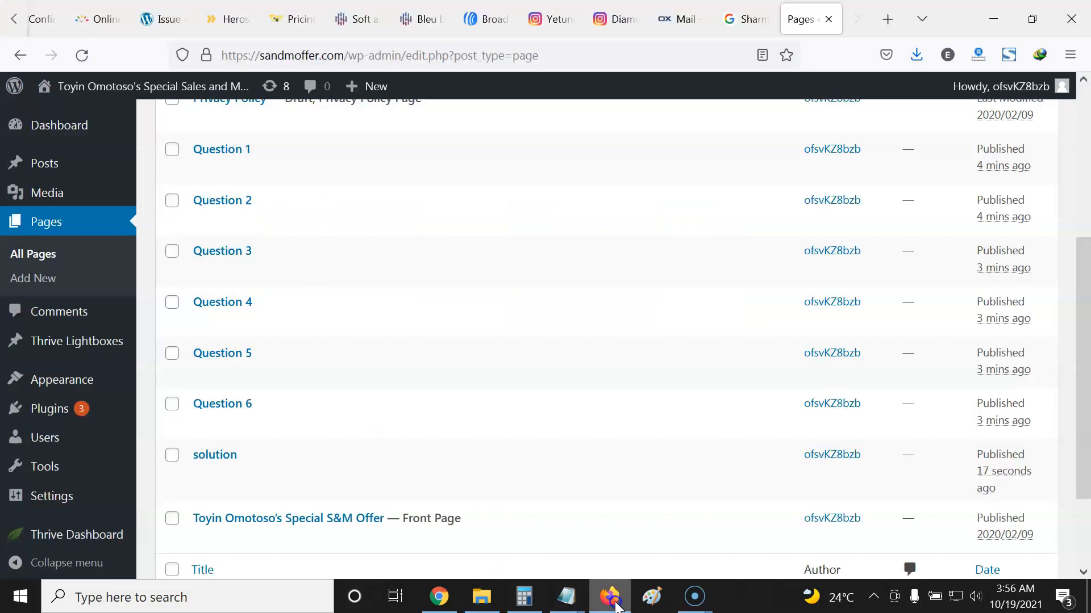
pyautogui.scroll(2, 214, 280)
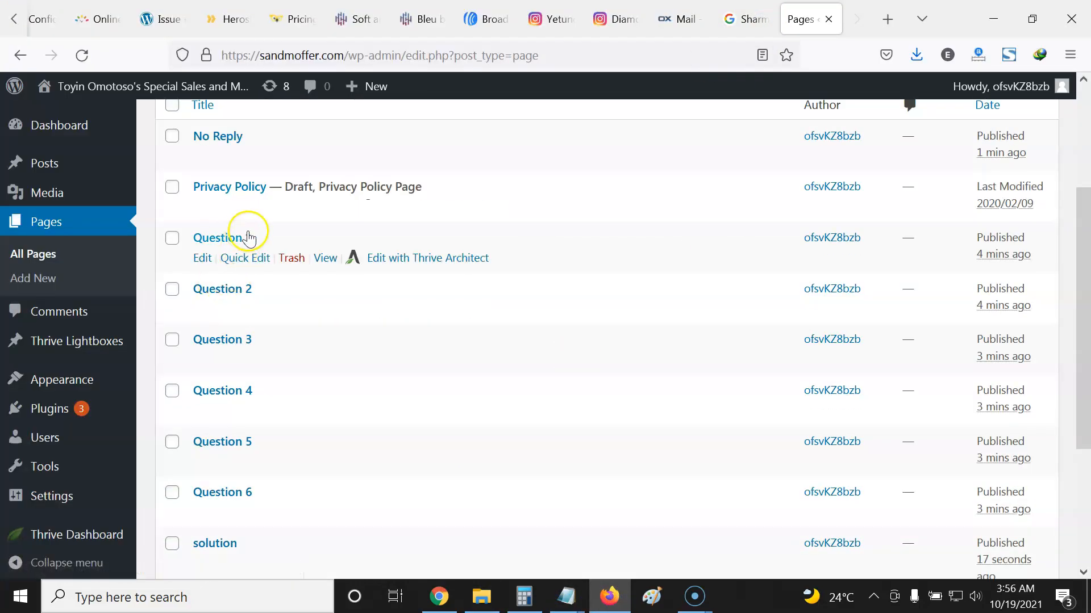
pyautogui.rightClick(397, 260)
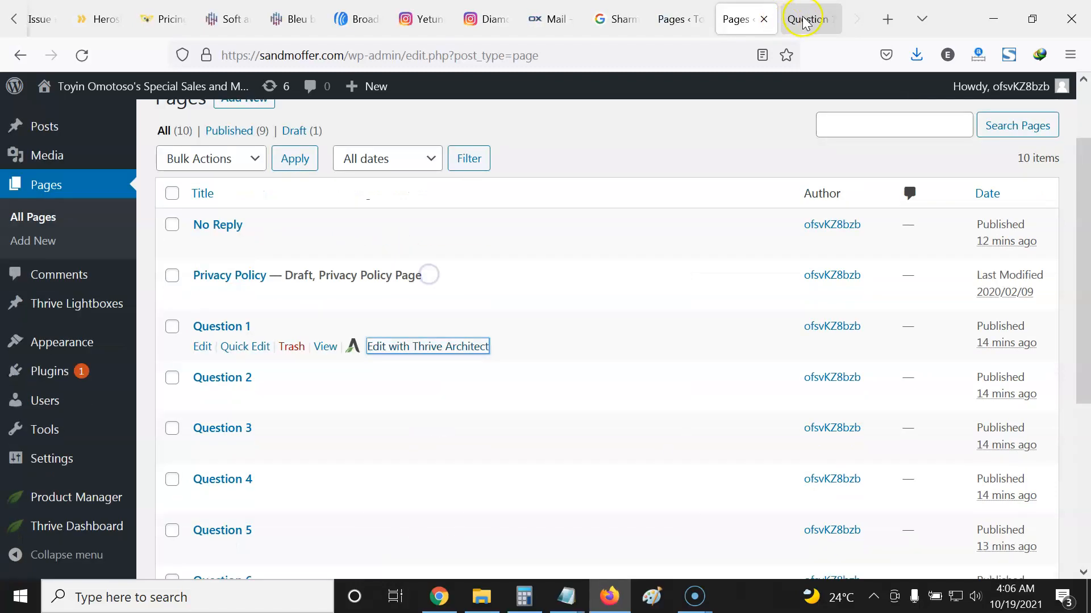
pyautogui.click(803, 20)
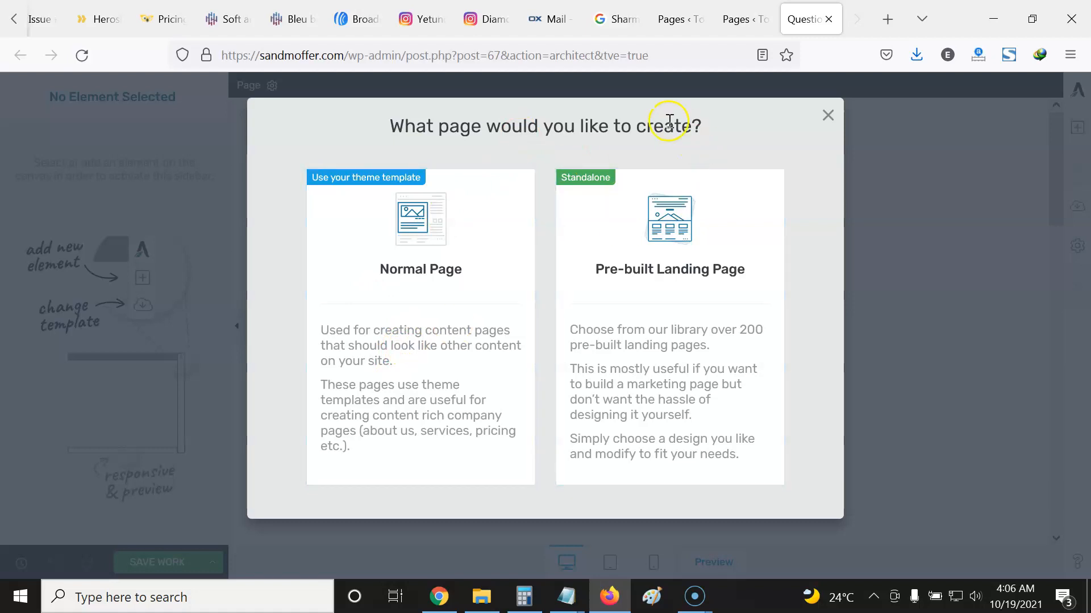
pyautogui.click(738, 23)
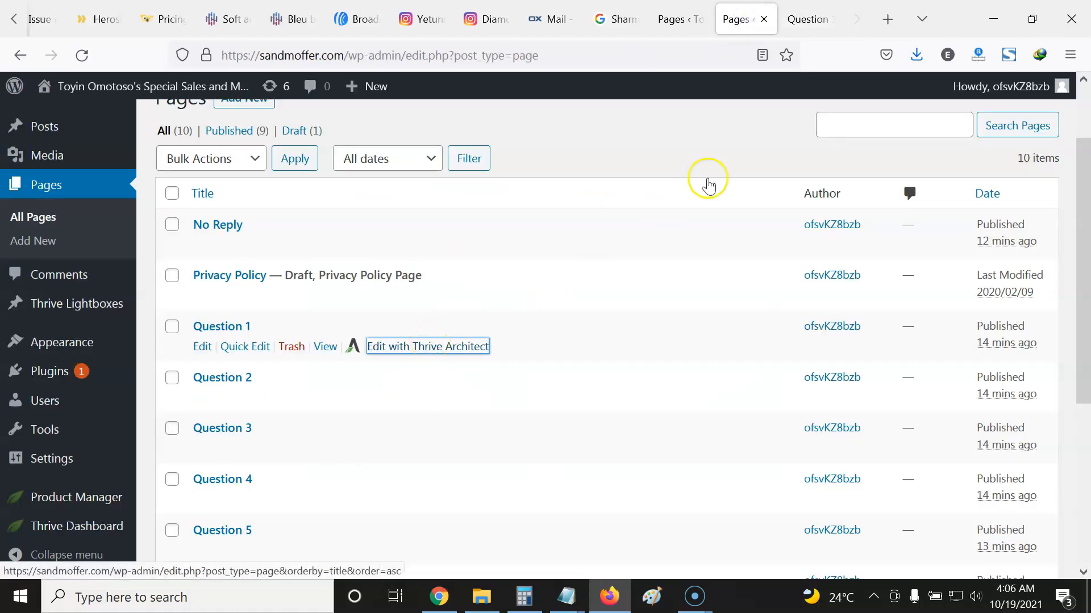
pyautogui.click(801, 23)
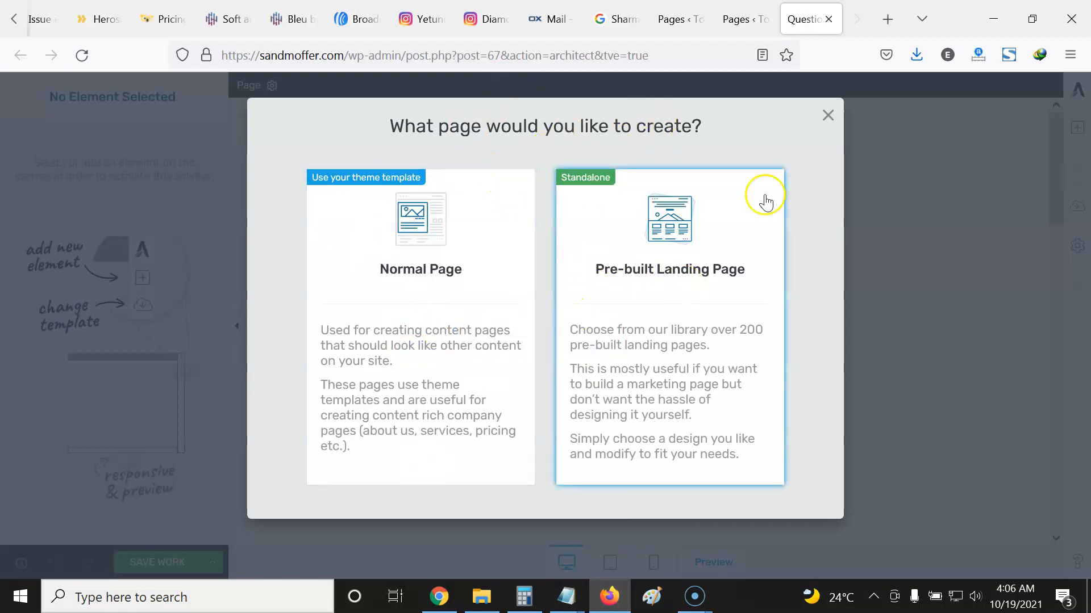
pyautogui.click(829, 116)
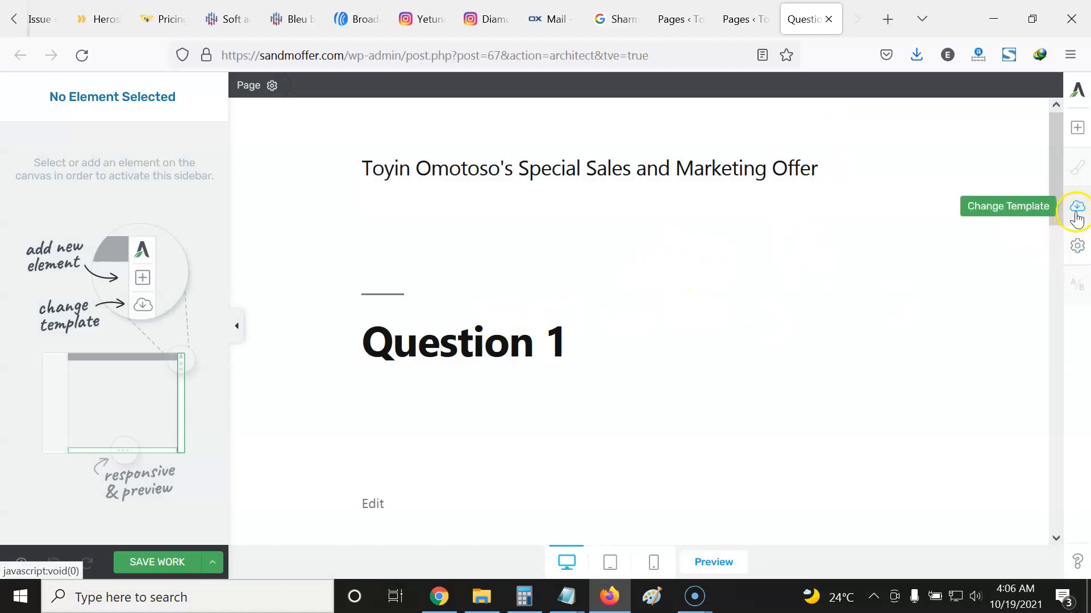
# Upload tve-lp-question1 from the "72ig quiz" folder and import it as the landing page for Question 1, overwriting the current contents.
pyautogui.click(1077, 249)
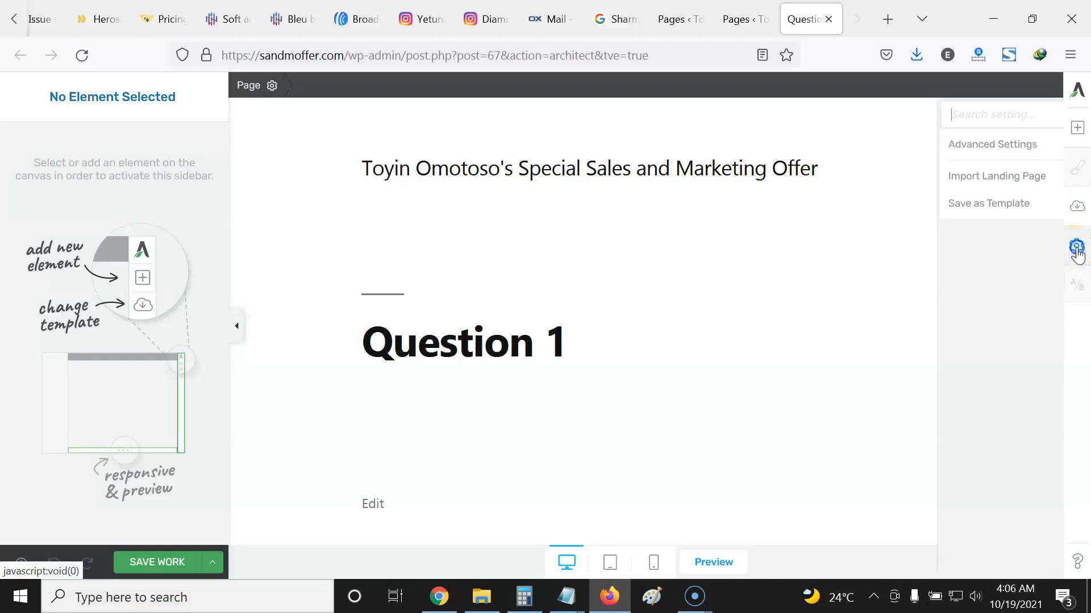
pyautogui.click(950, 181)
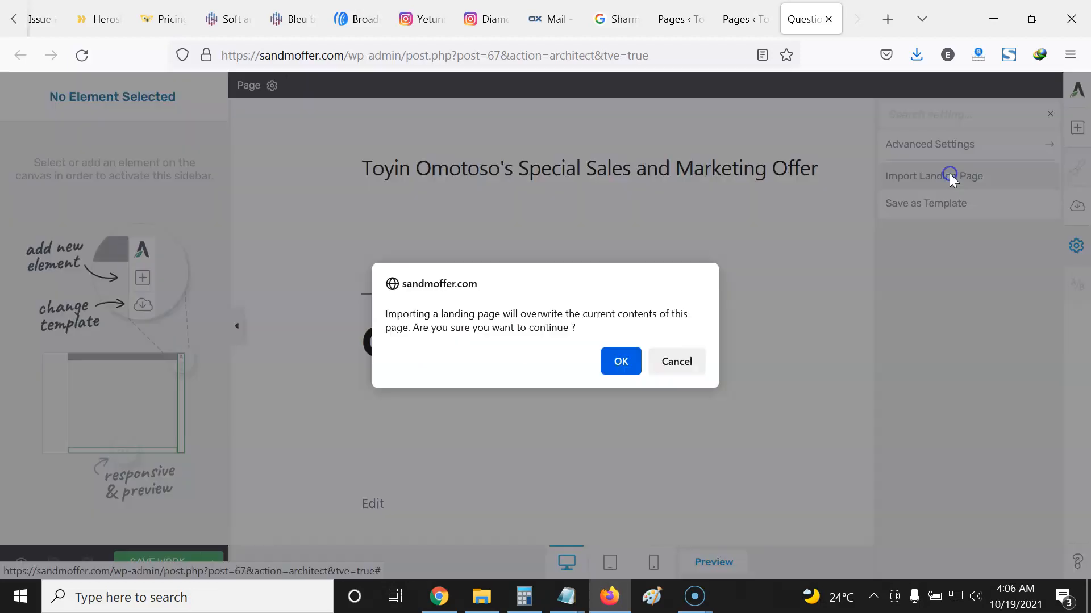
pyautogui.click(625, 362)
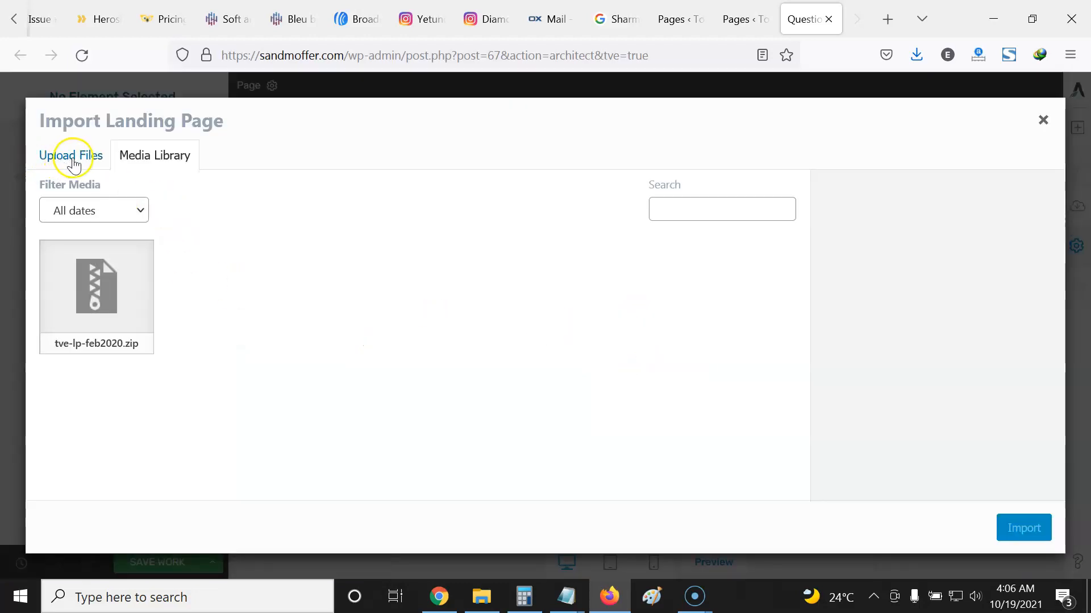
pyautogui.click(73, 159)
pyautogui.click(557, 366)
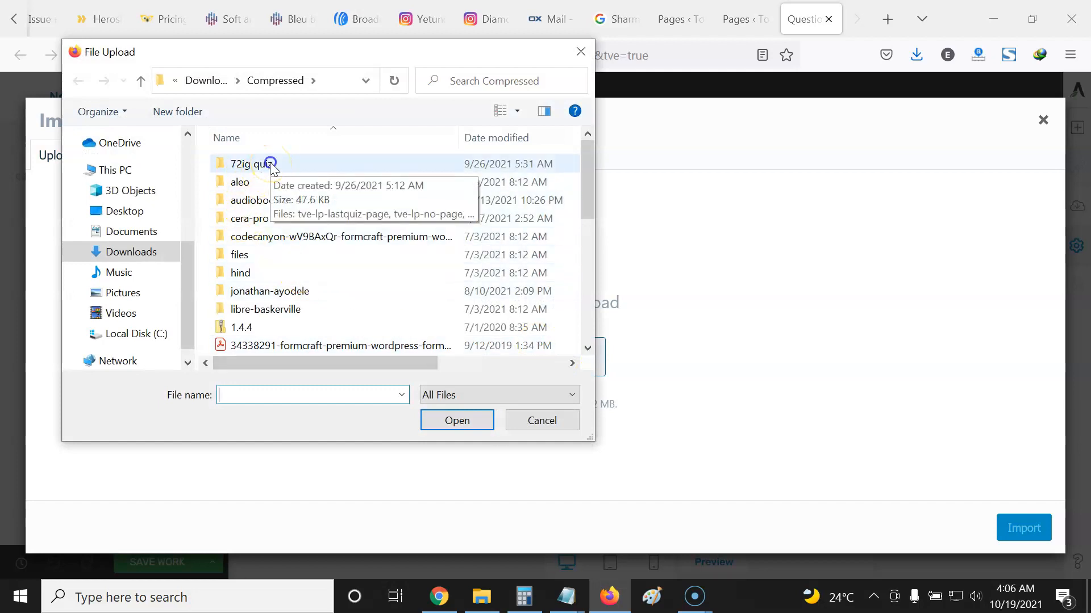
pyautogui.doubleClick(270, 165)
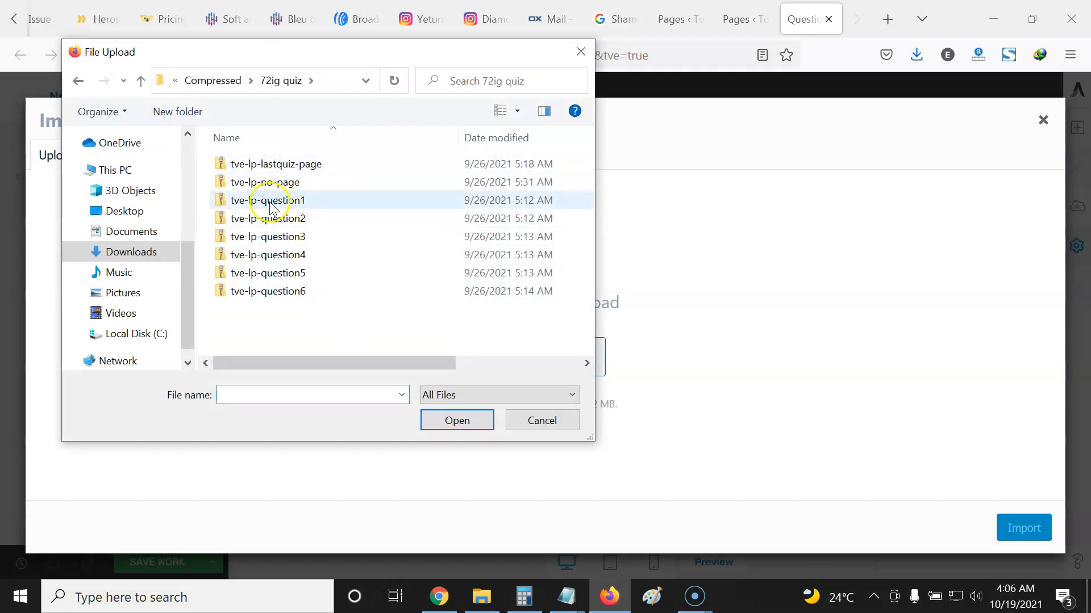
pyautogui.click(287, 201)
pyautogui.click(446, 414)
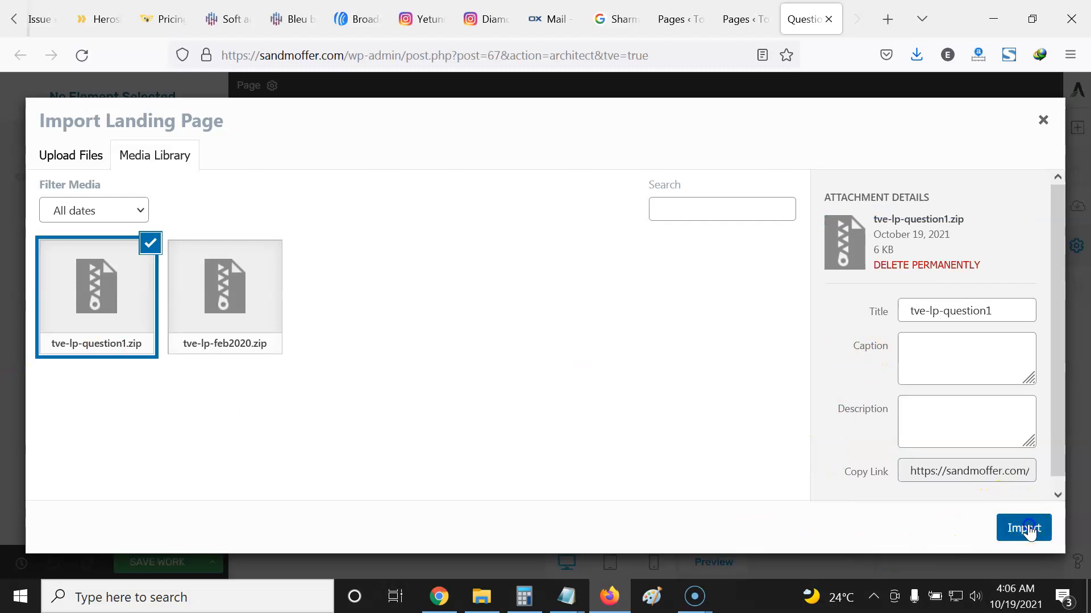
pyautogui.click(1026, 528)
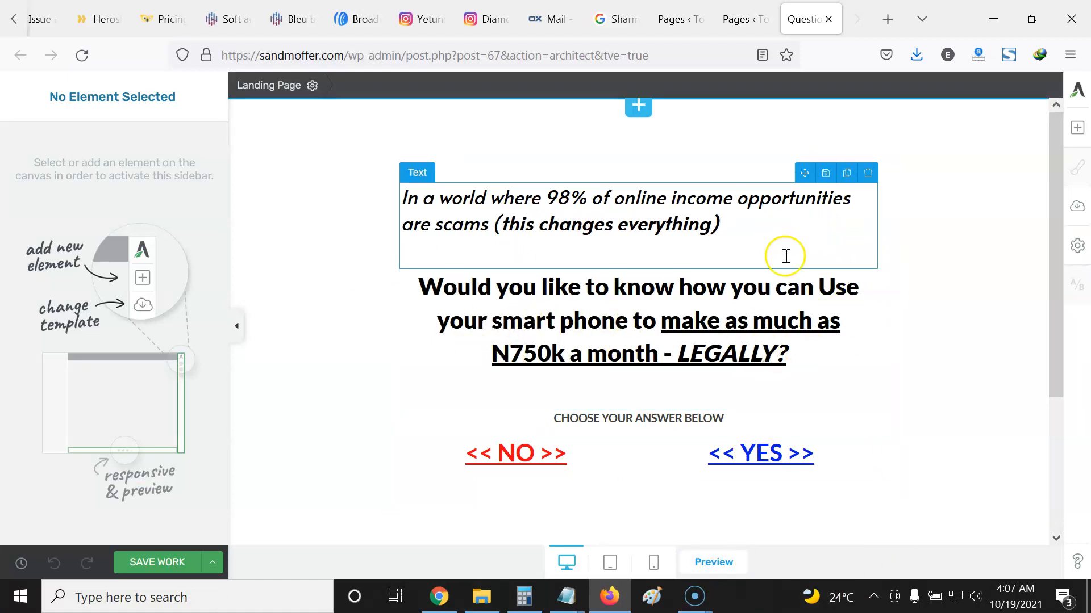
# Review the imported Question 1 page and delete the expertnaire logo from its footer.
pyautogui.scroll(-3, 952, 366)
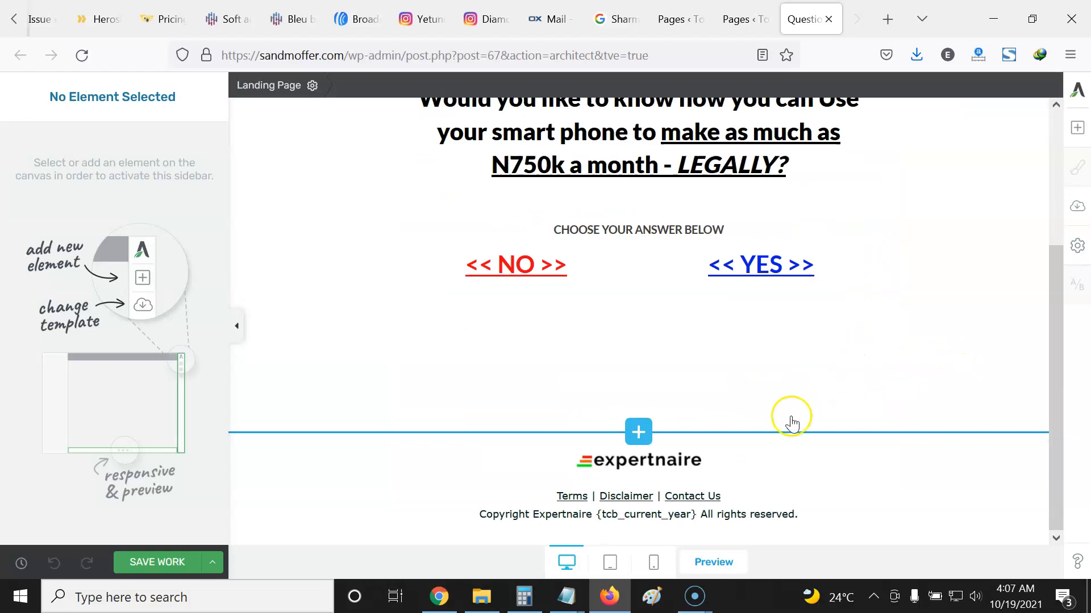
pyautogui.scroll(3, 894, 292)
pyautogui.scroll(-3, 892, 293)
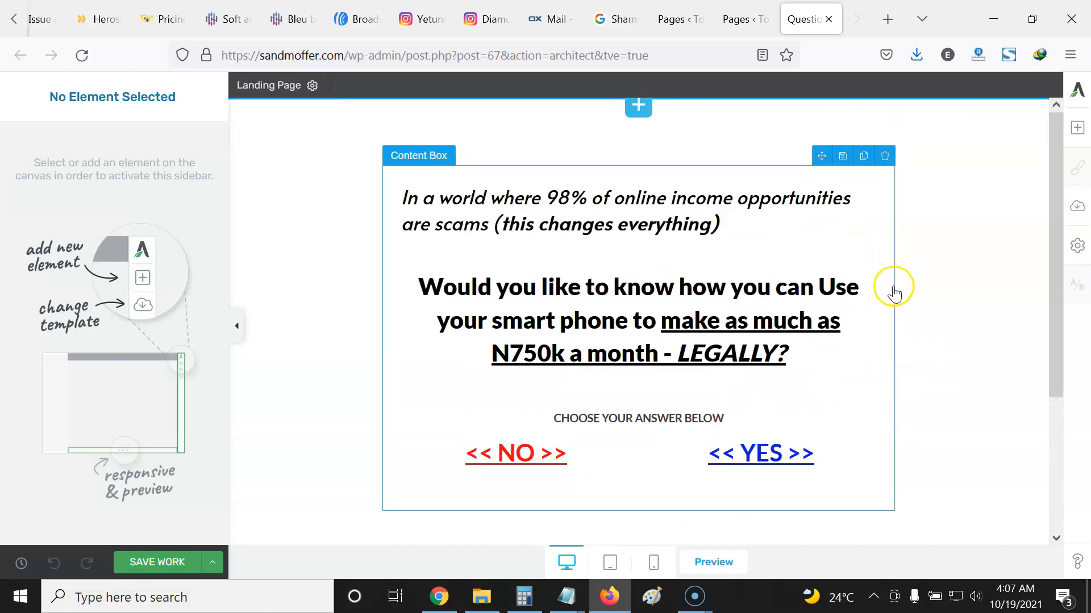
pyautogui.moveTo(668, 467)
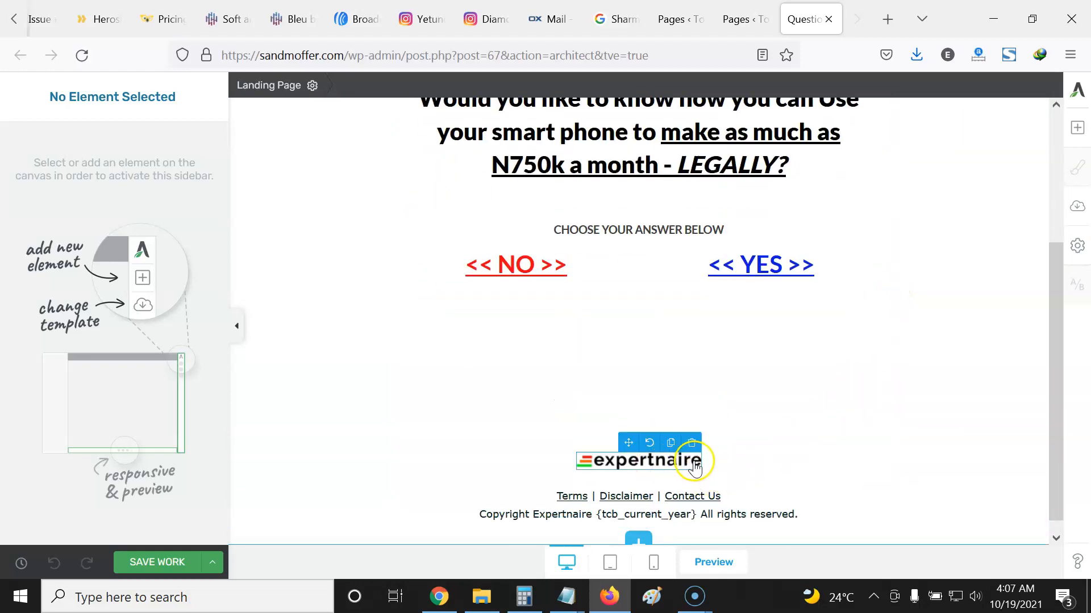
pyautogui.scroll(3, 841, 349)
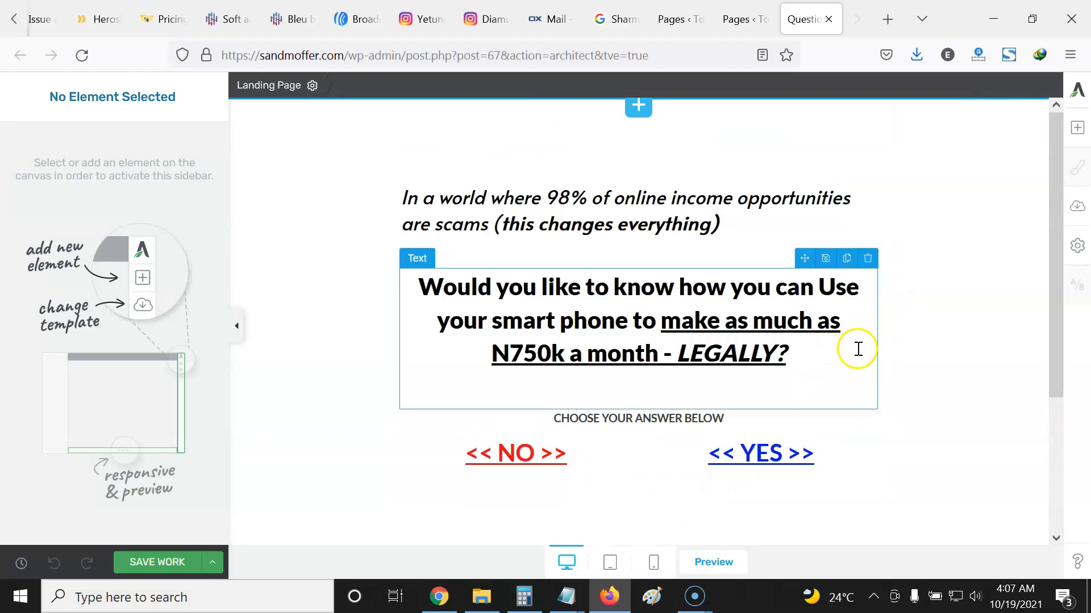
pyautogui.scroll(-3, 943, 330)
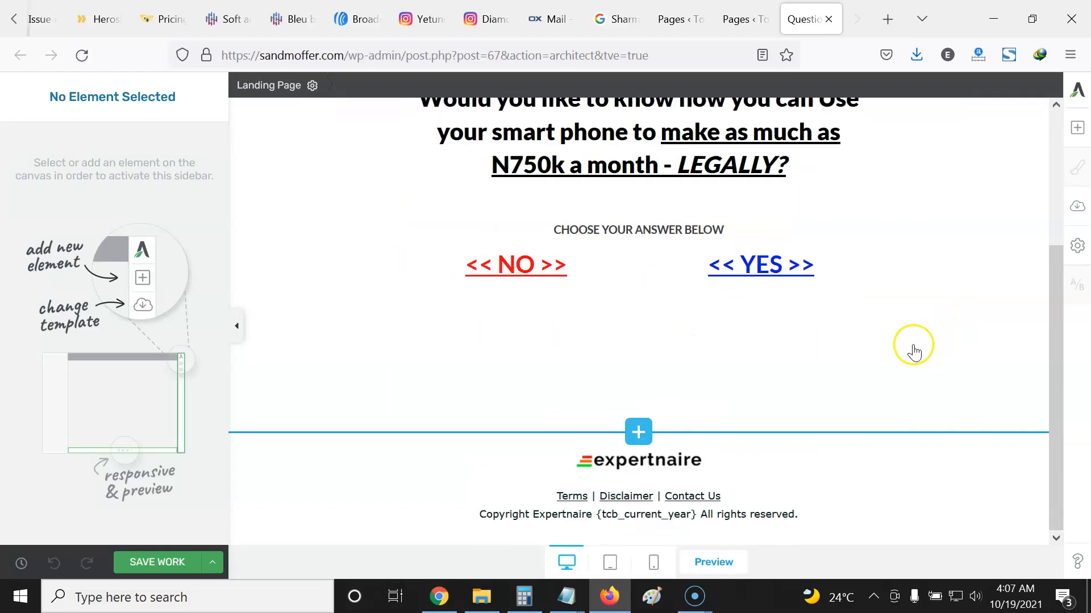
pyautogui.moveTo(700, 474)
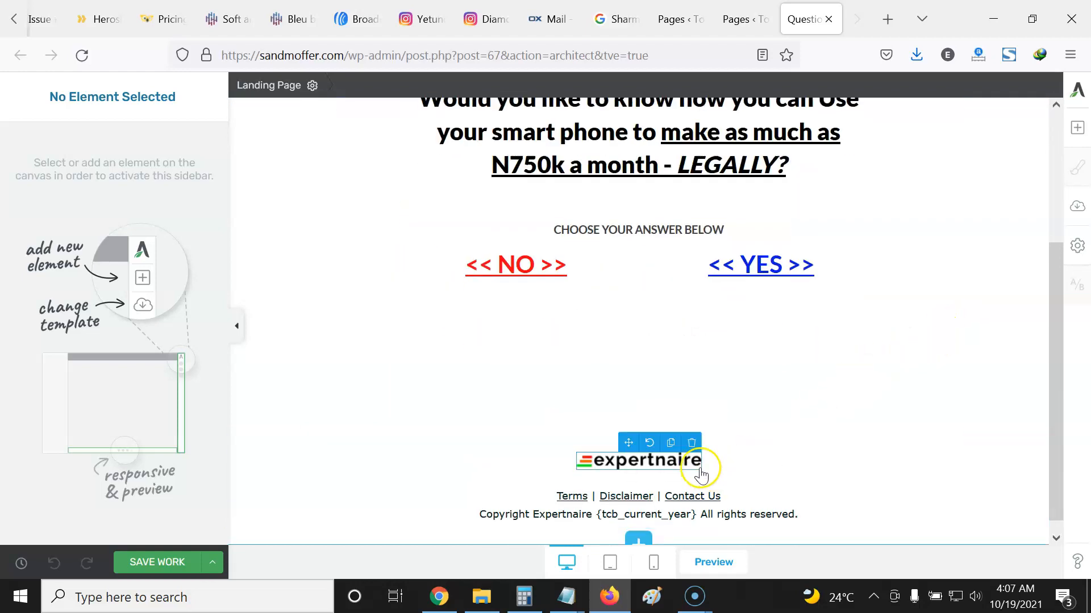
pyautogui.click(692, 443)
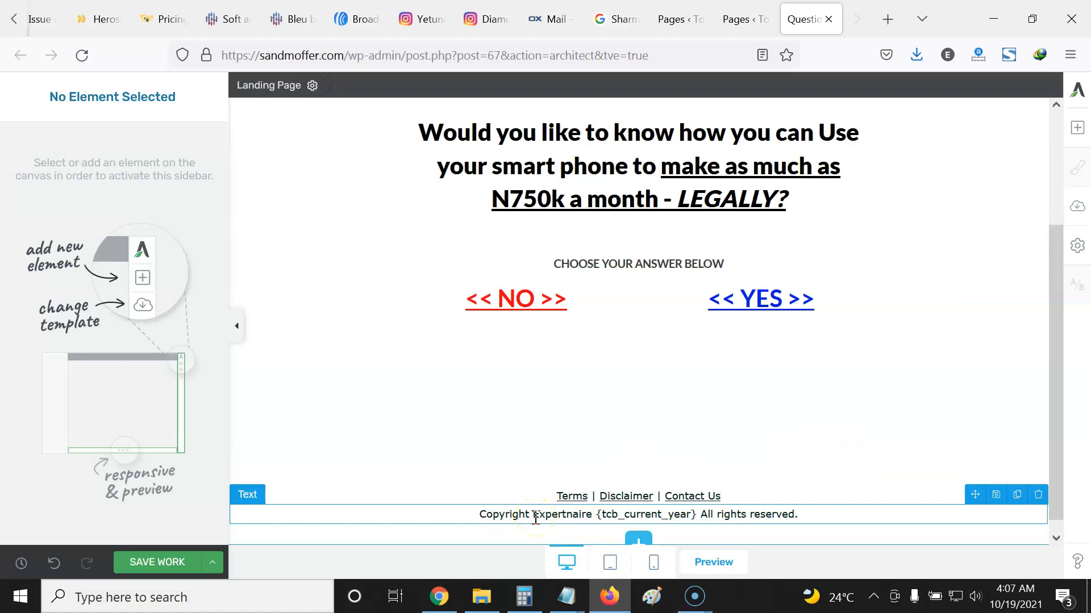
# Replace "Expertnaire" in the footer copyright line with the site owner's full name.
pyautogui.moveTo(535, 517); pyautogui.dragTo(589, 516)
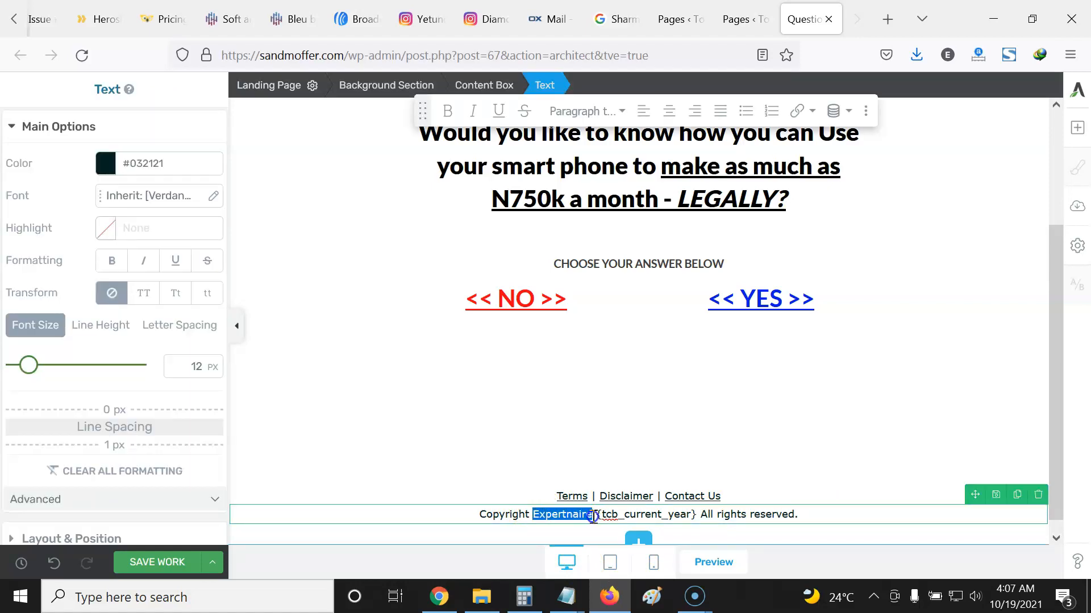
pyautogui.write('Toyin ')
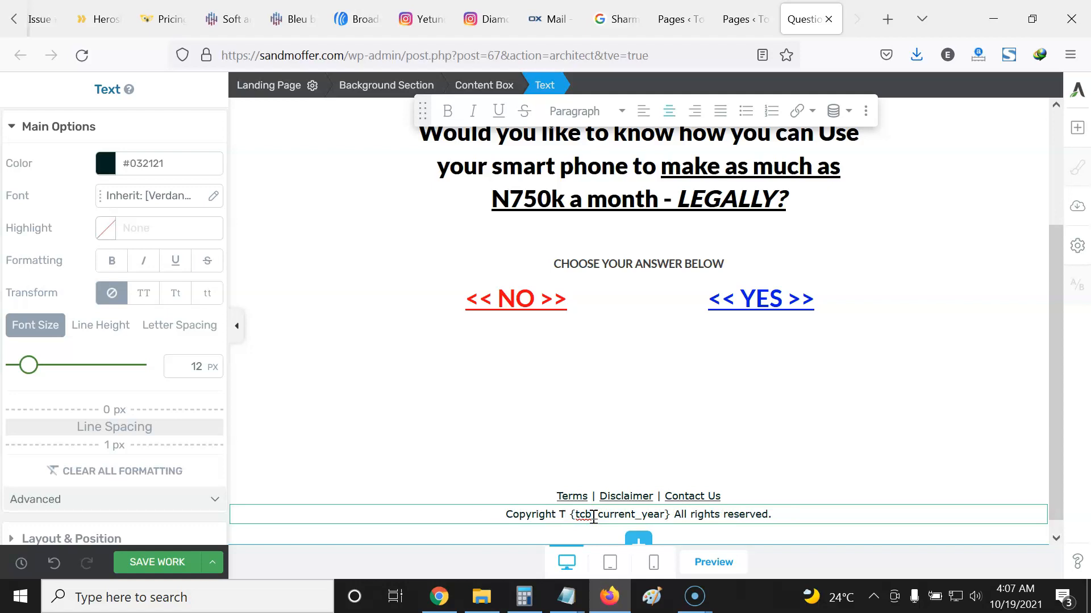
pyautogui.write('Omotoso')
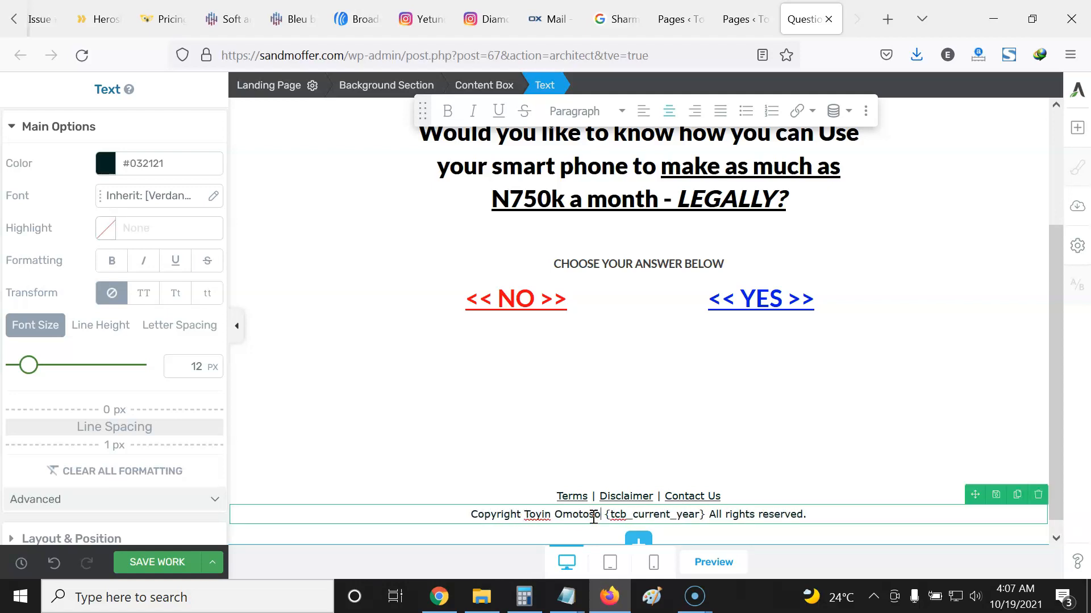
pyautogui.click(581, 497)
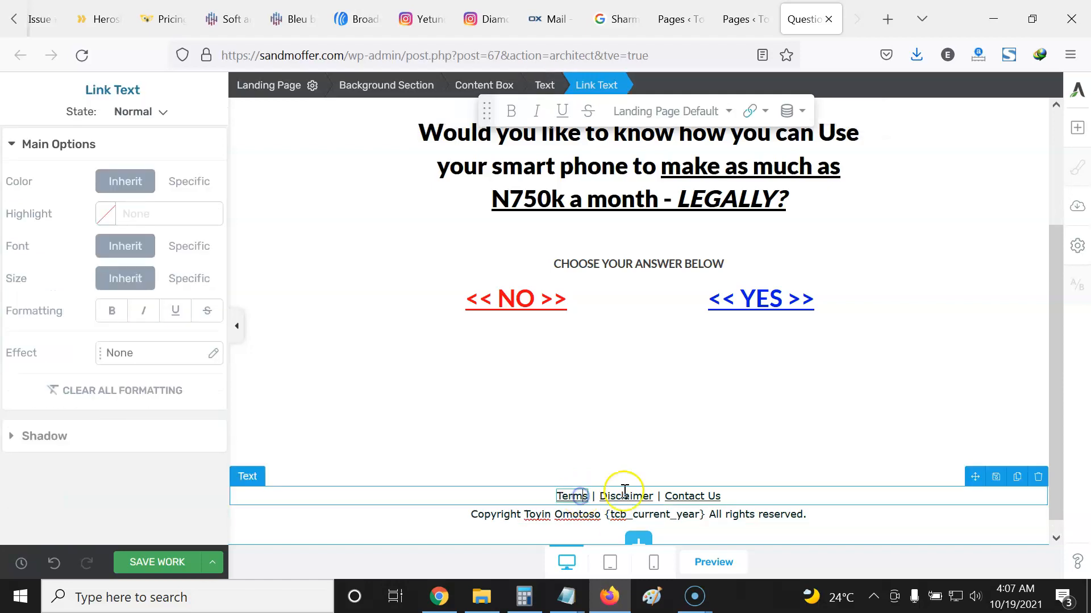
pyautogui.click(582, 495)
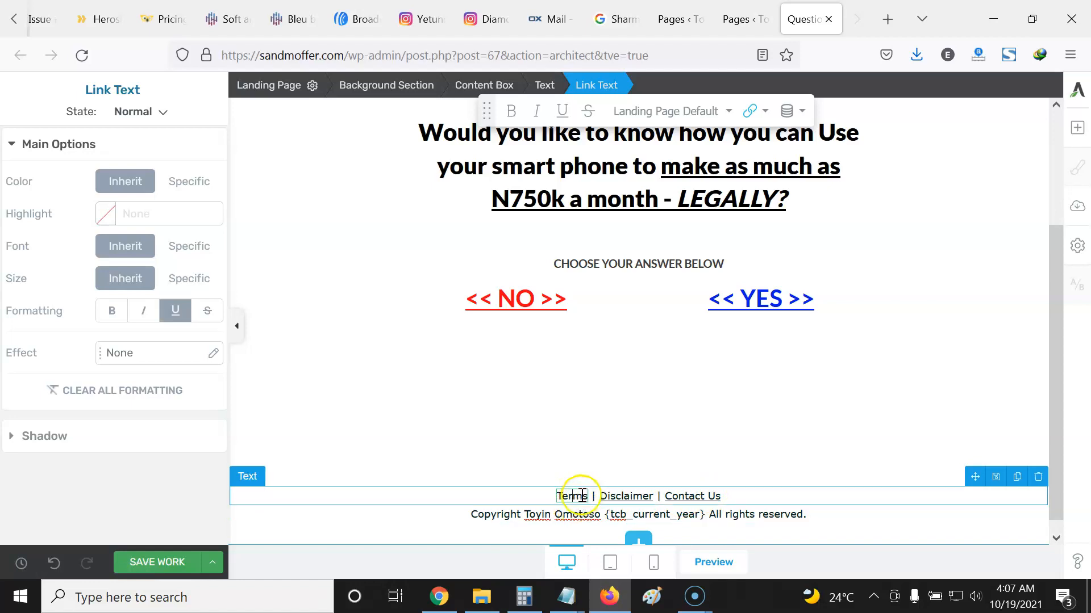
pyautogui.moveTo(545, 493); pyautogui.dragTo(786, 480)
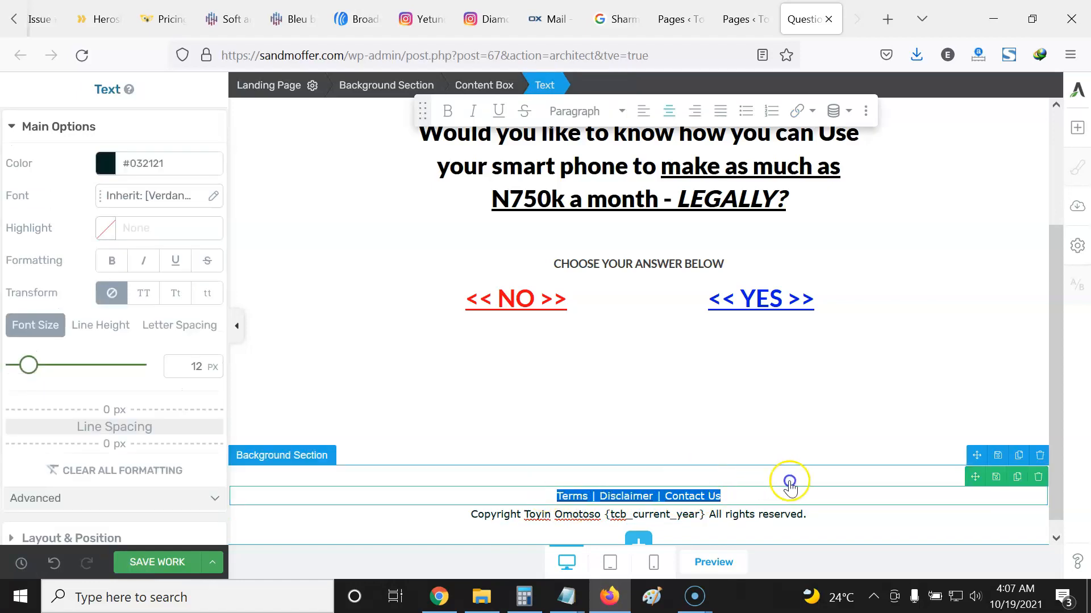
pyautogui.click(1040, 476)
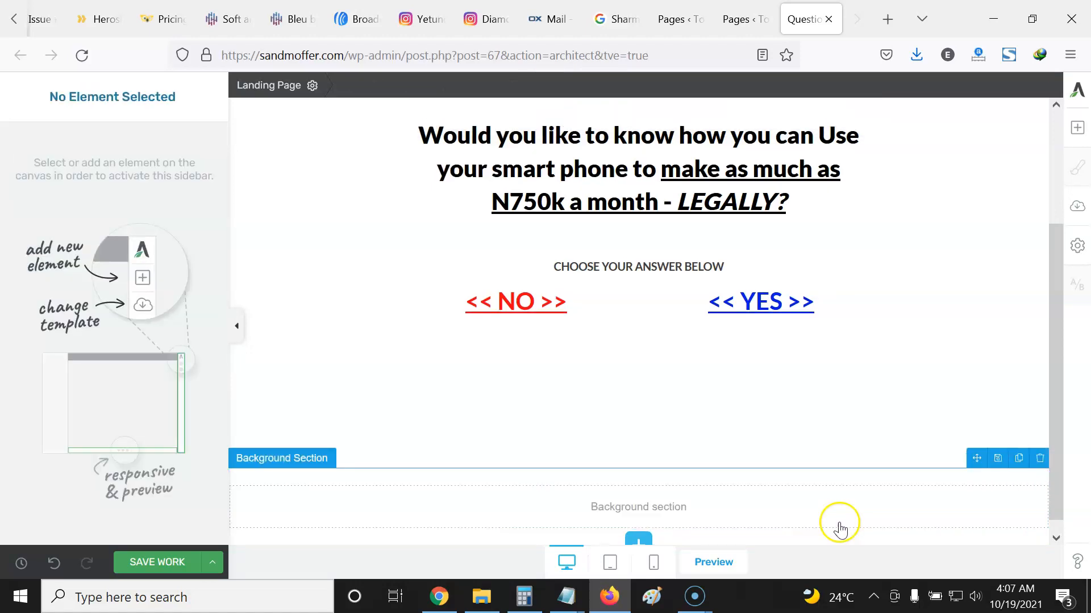
pyautogui.click(53, 563)
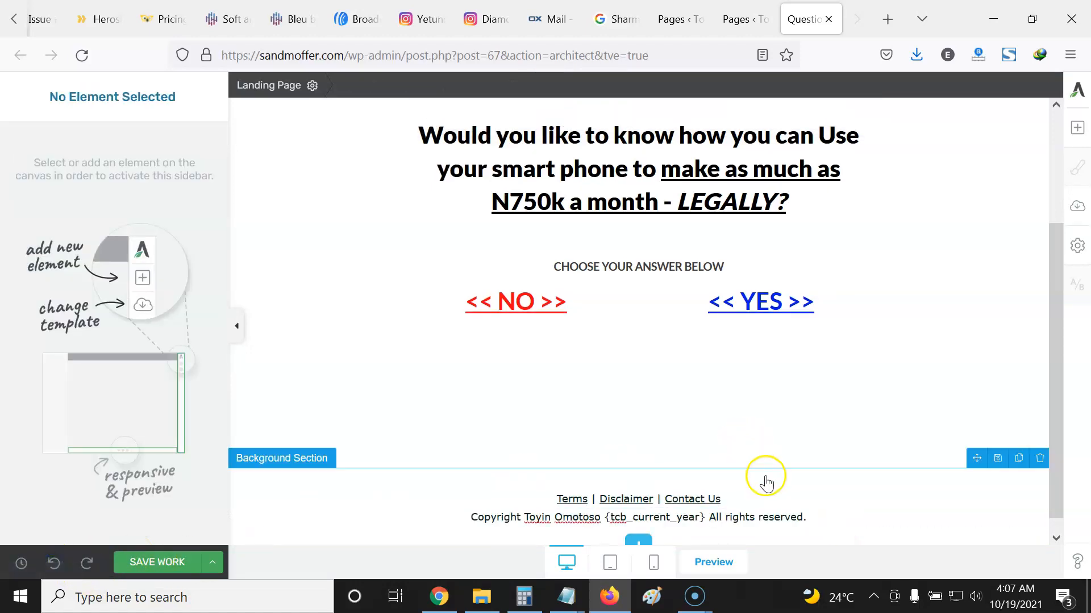
# Delete the footer text element holding the Terms, Disclaimer and Contact Us links.
pyautogui.click(757, 499)
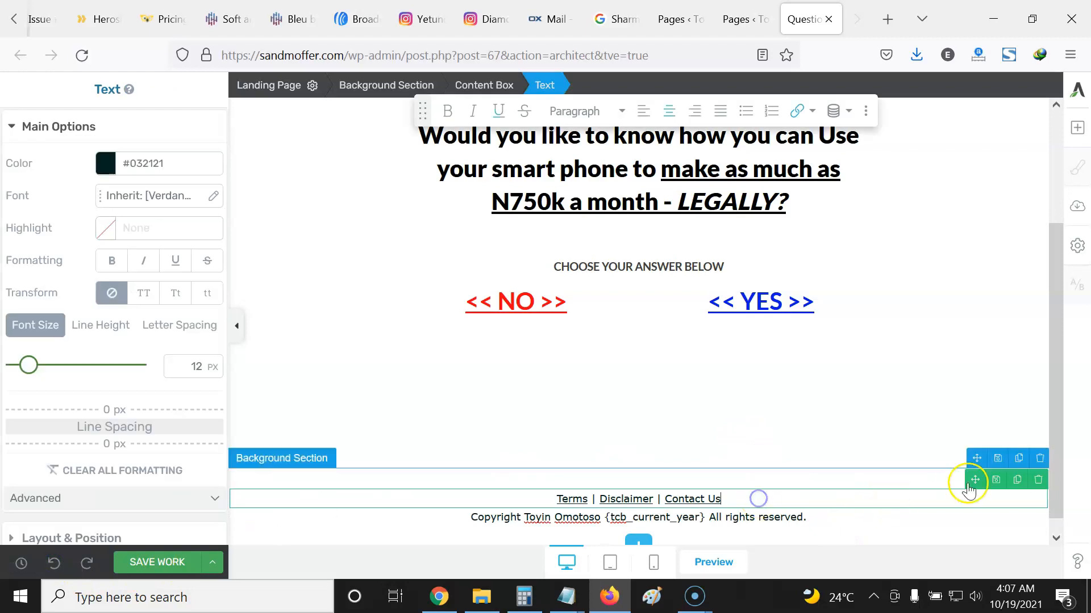
pyautogui.click(1040, 487)
# Find the Progress Bar element and add it above the "In a world where 98%" text, using the Progress Bar 09 template.
pyautogui.scroll(3, 575, 209)
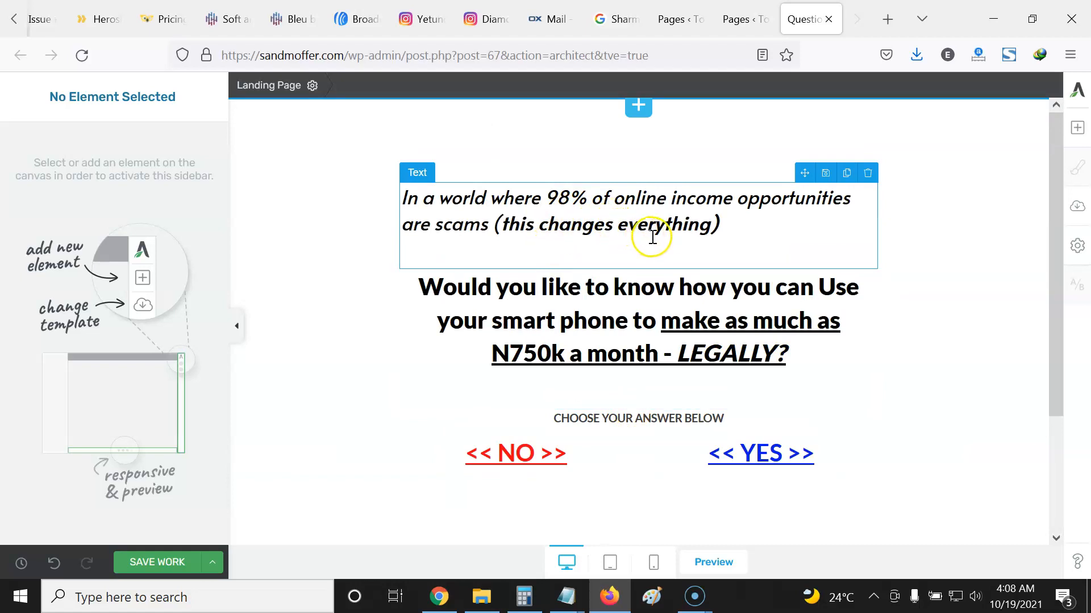
pyautogui.click(734, 221)
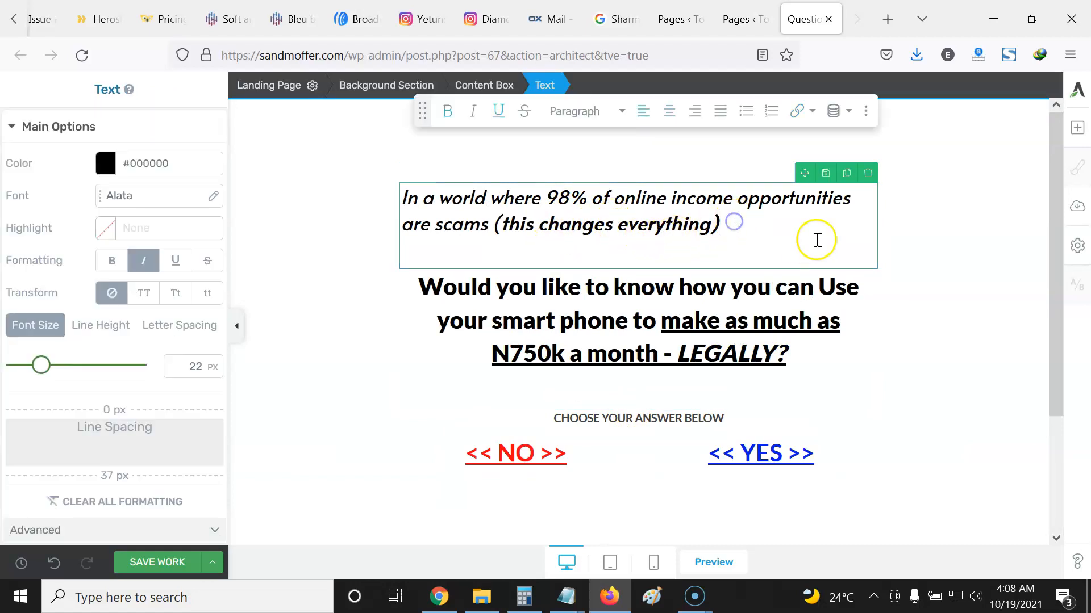
pyautogui.click(1078, 130)
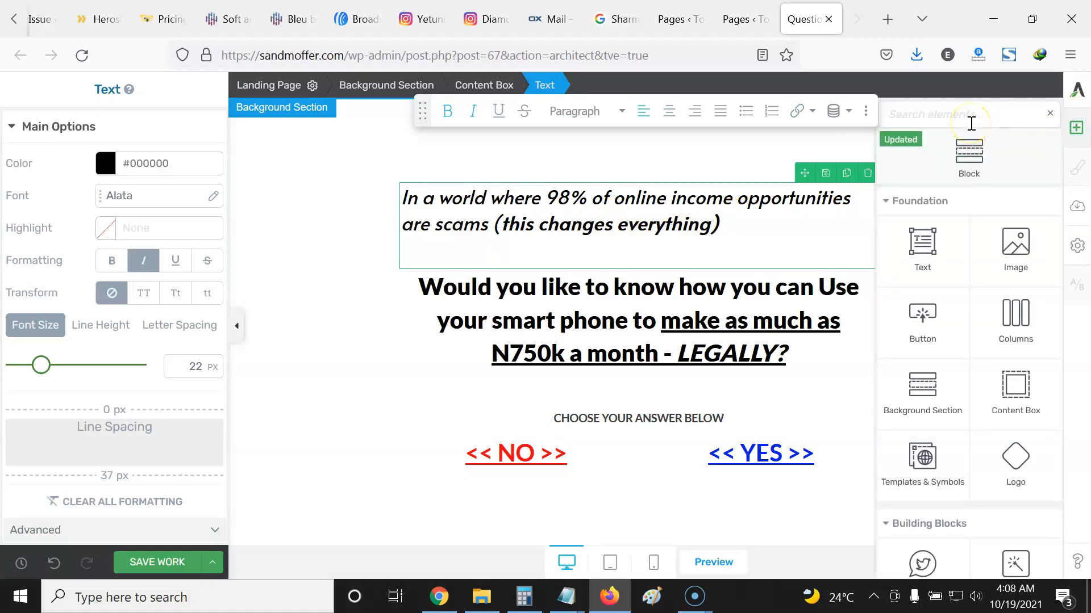
pyautogui.write('progress')
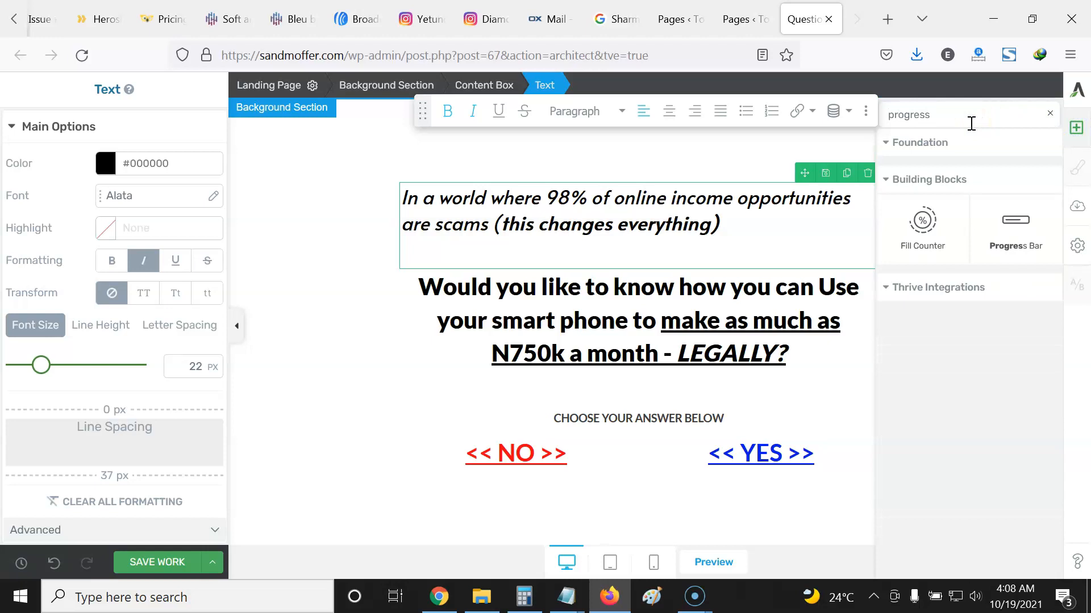
pyautogui.moveTo(1013, 243)
pyautogui.mouseDown()
pyautogui.moveTo(828, 244)
pyautogui.moveTo(623, 191)
pyautogui.moveTo(680, 202)
pyautogui.mouseUp()
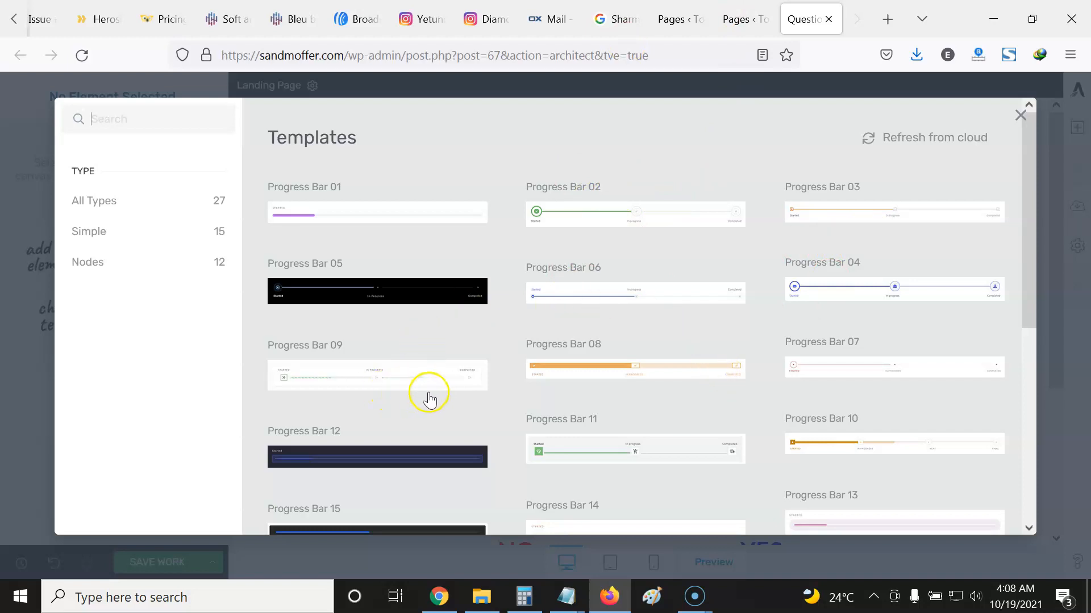
pyautogui.click(397, 375)
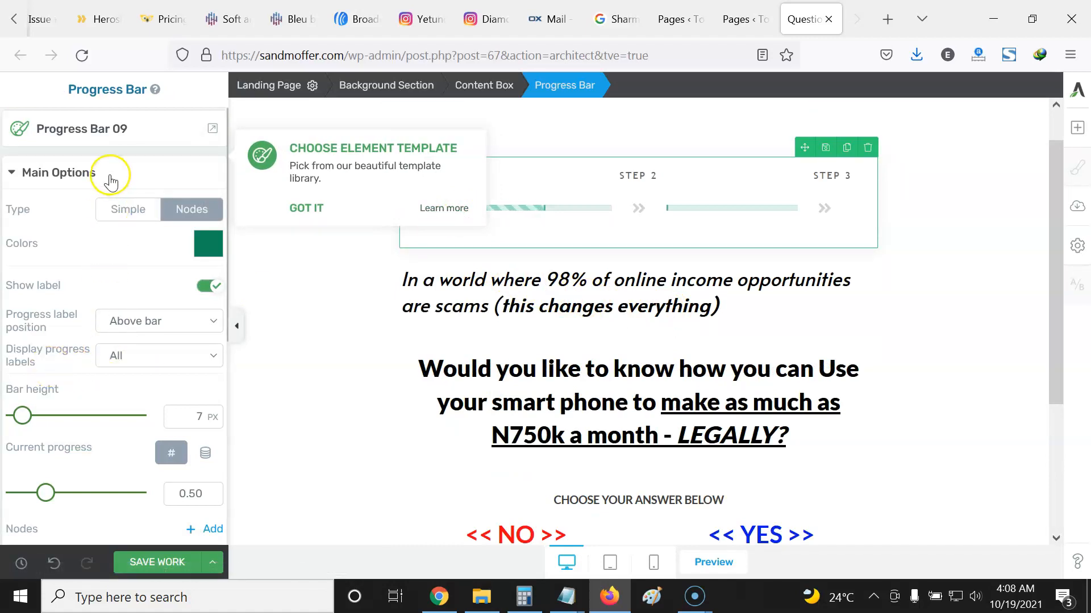
# Set the progress bar's type to Simple and its bar height to 12 px.
pyautogui.click(126, 210)
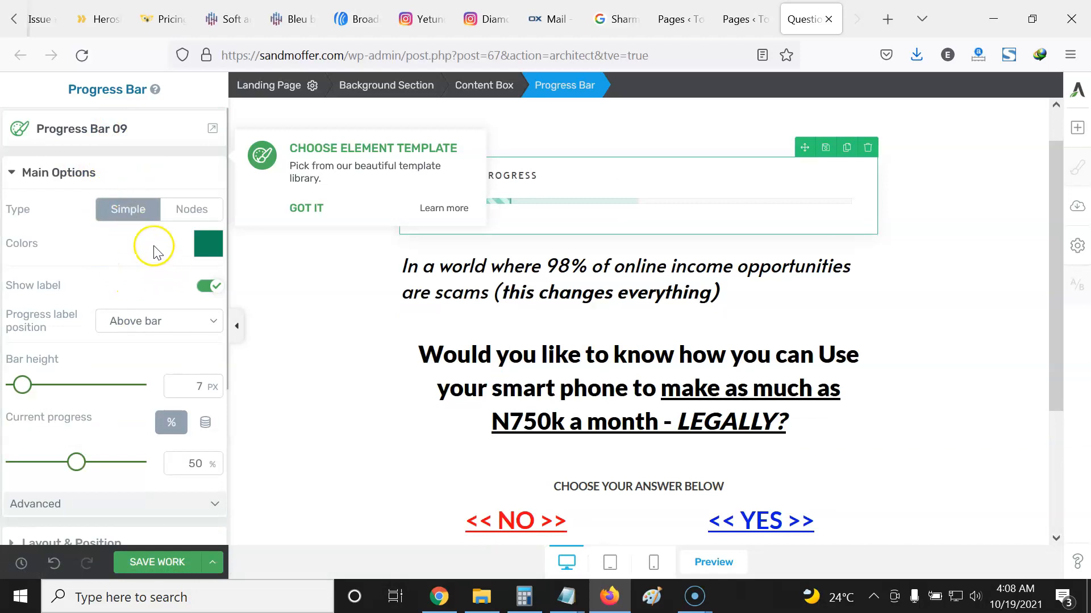
pyautogui.scroll(-3, 153, 244)
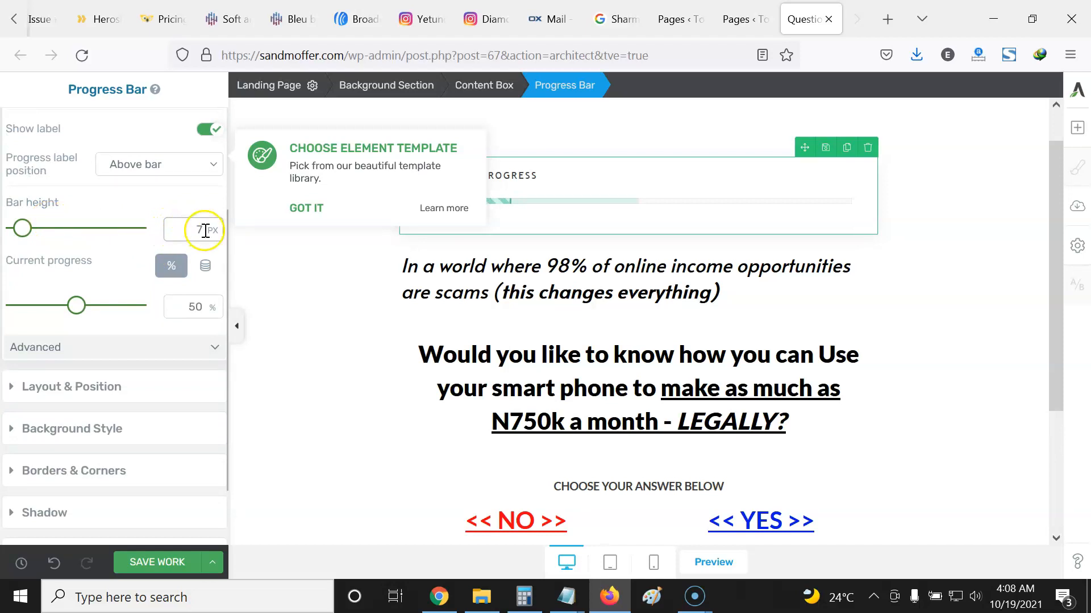
pyautogui.moveTo(23, 229); pyautogui.dragTo(31, 230)
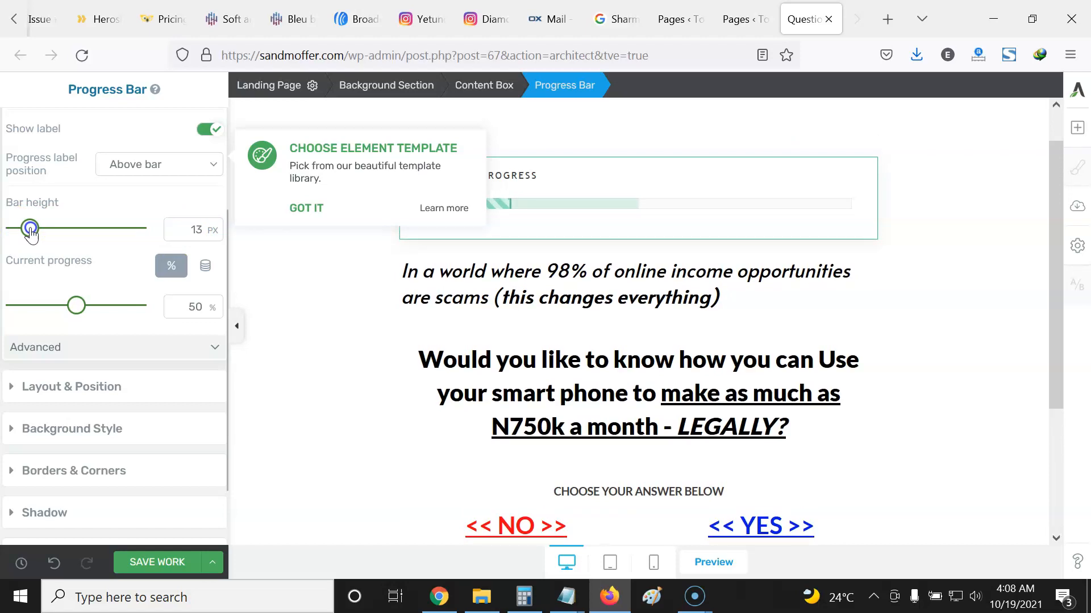
pyautogui.click(218, 234)
pyautogui.write('12')
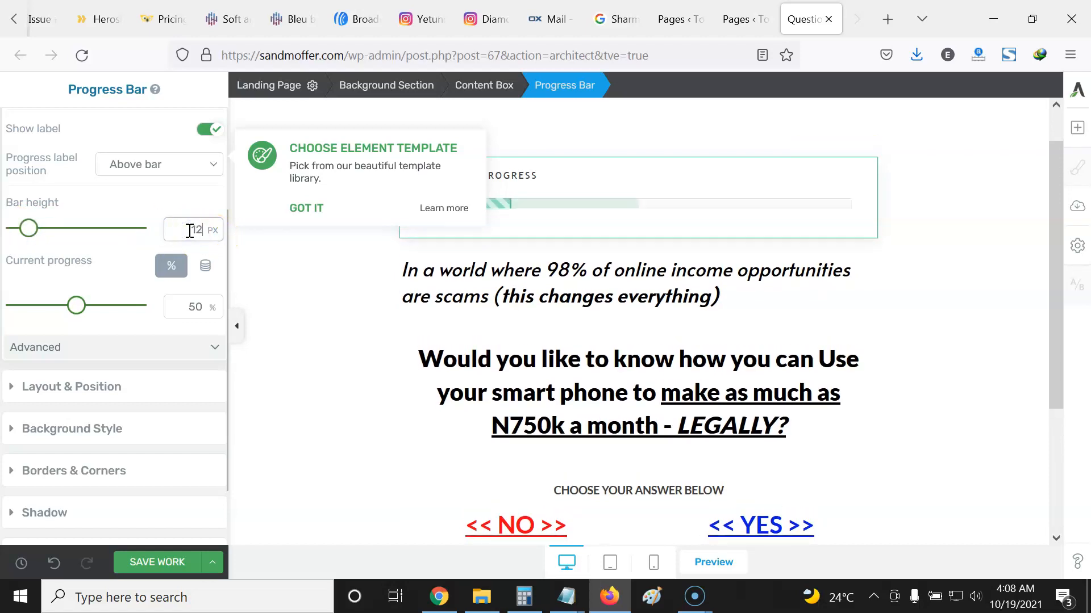
# Divide 100 by 6 in Calculator and set the progress bar's current progress to 17%.
pyautogui.doubleClick(196, 307)
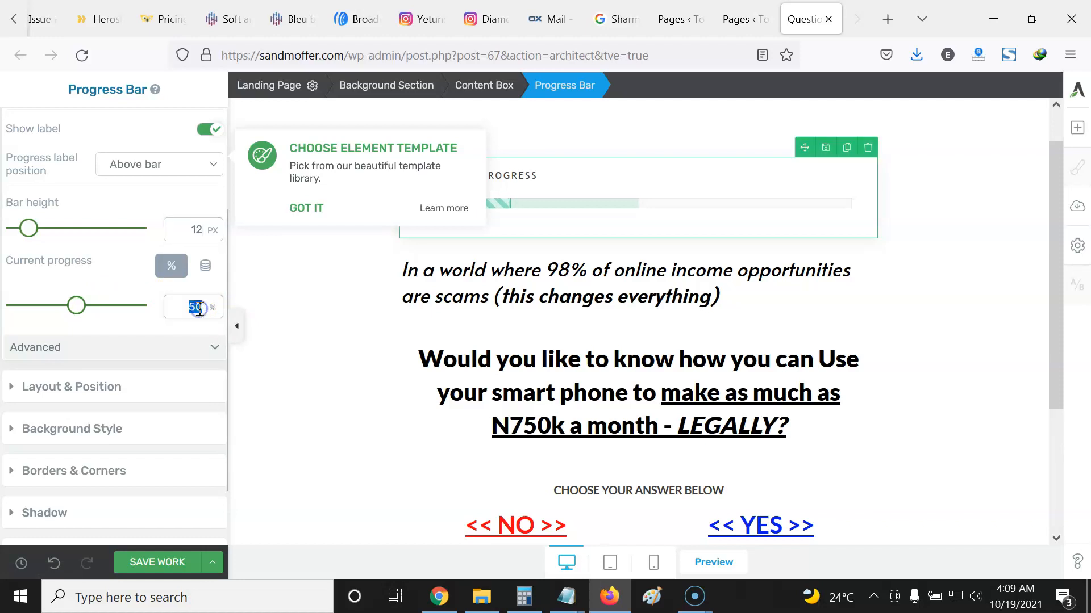
pyautogui.click(524, 596)
pyautogui.click(549, 266)
pyautogui.click(420, 440)
pyautogui.click(470, 478)
pyautogui.click(470, 477)
pyautogui.click(622, 307)
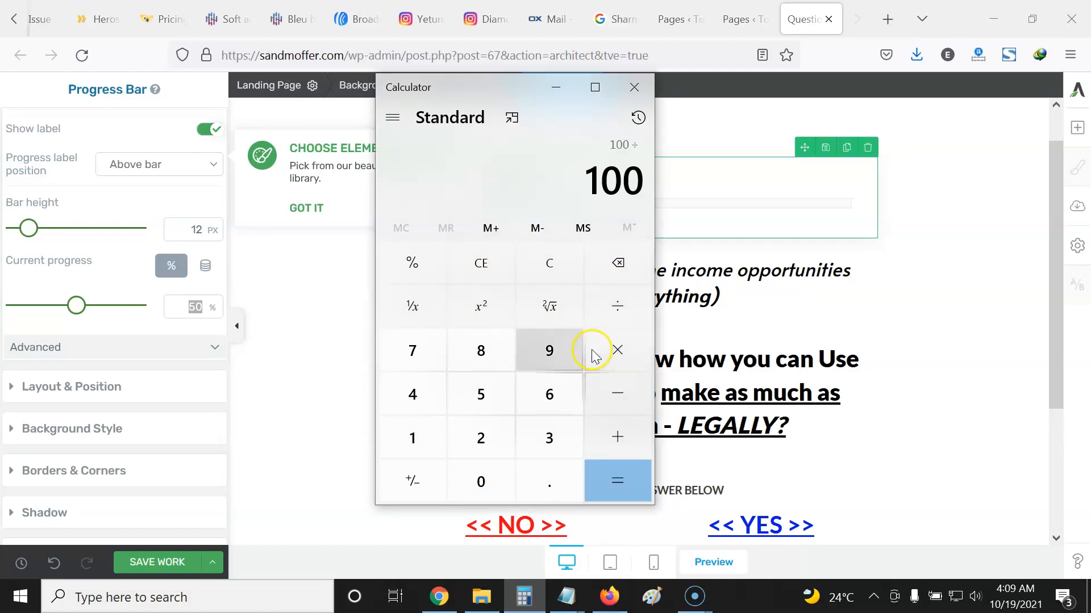
pyautogui.click(553, 396)
pyautogui.click(608, 479)
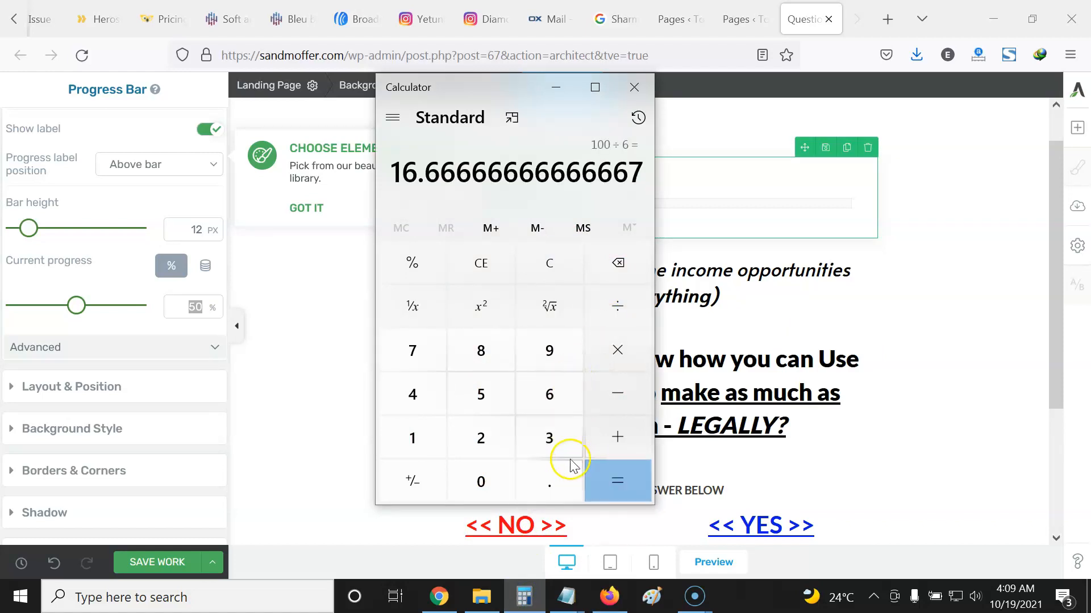
pyautogui.click(555, 94)
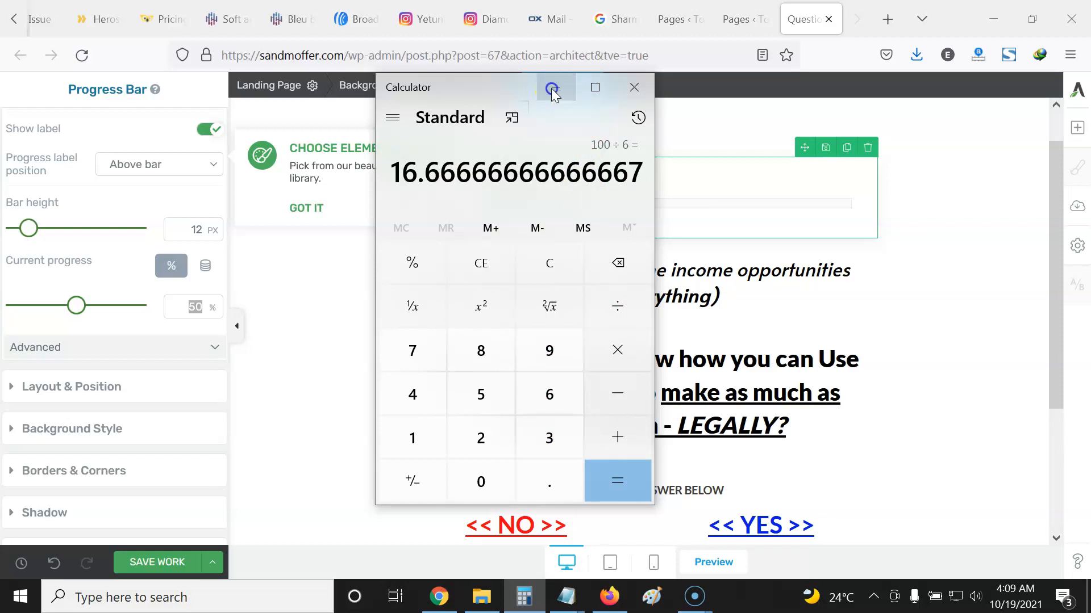
pyautogui.write('17')
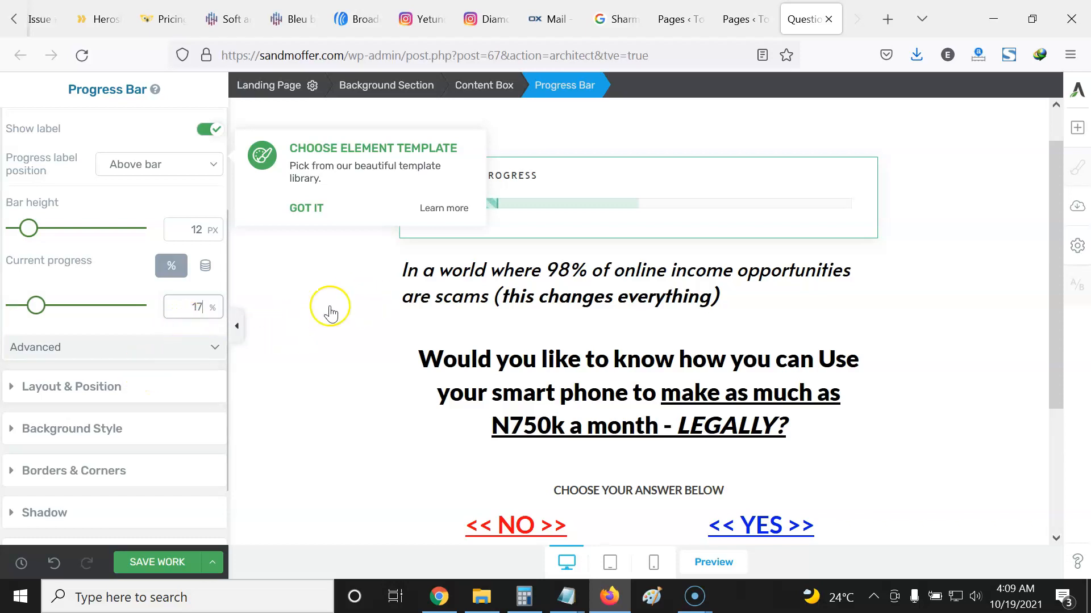
pyautogui.click(964, 204)
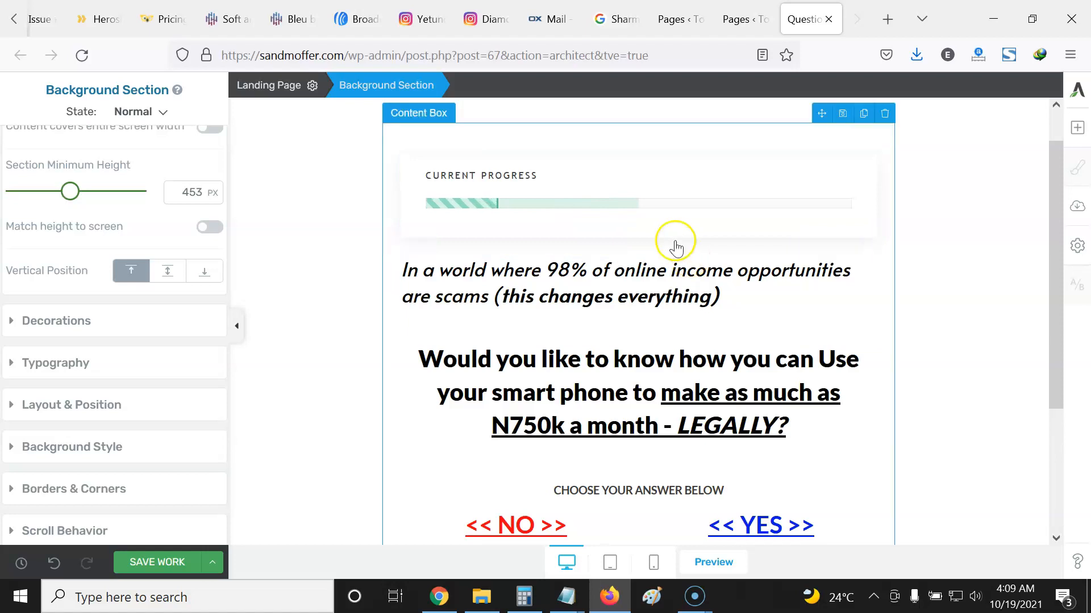
# Change the progress bar's template to Progress Bar 19.
pyautogui.click(774, 220)
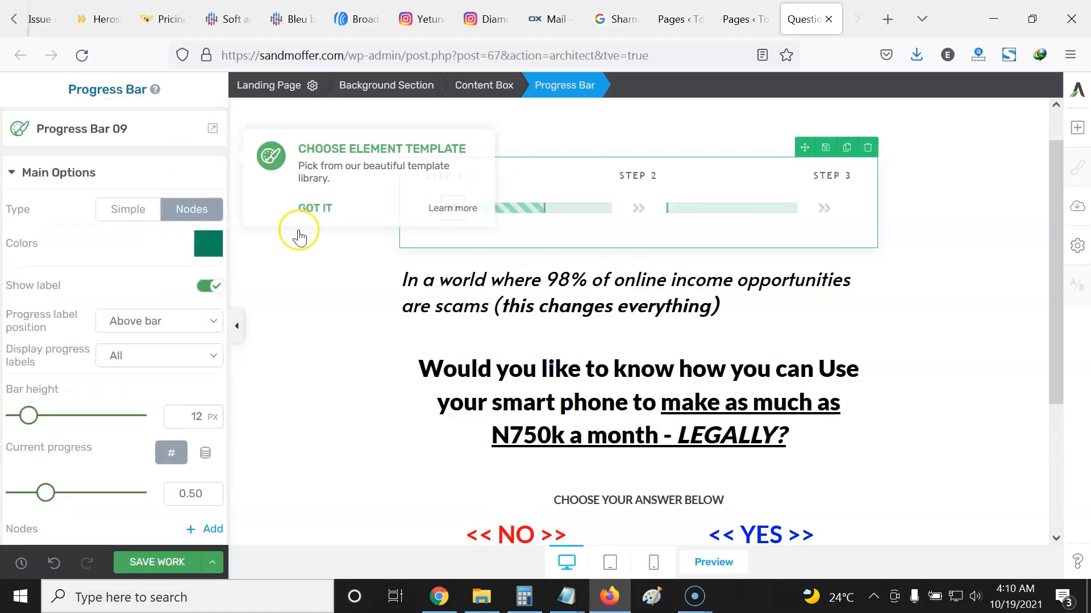
pyautogui.click(149, 216)
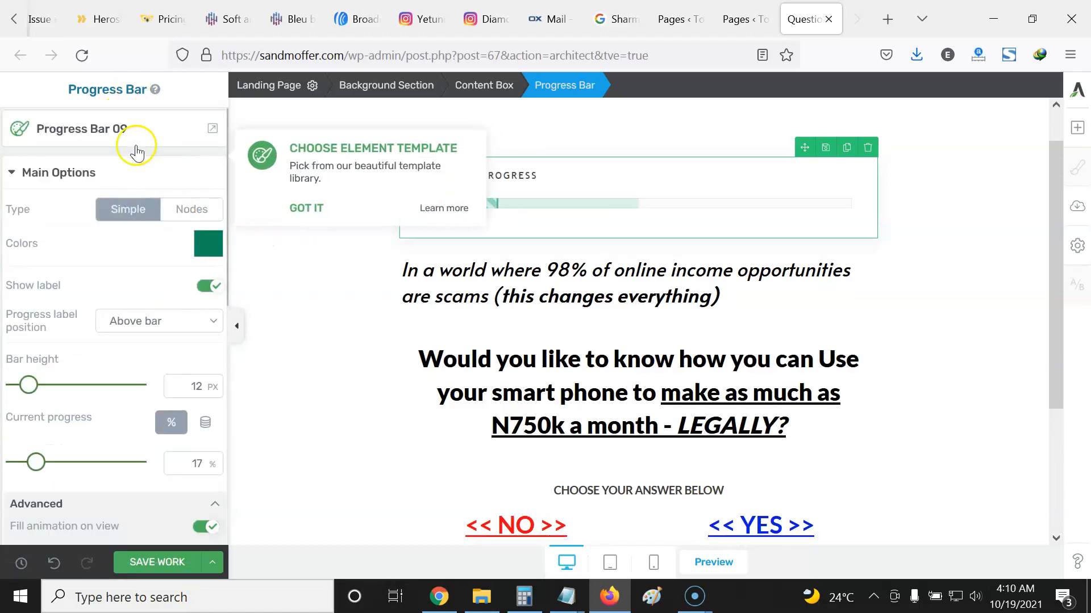
pyautogui.click(107, 135)
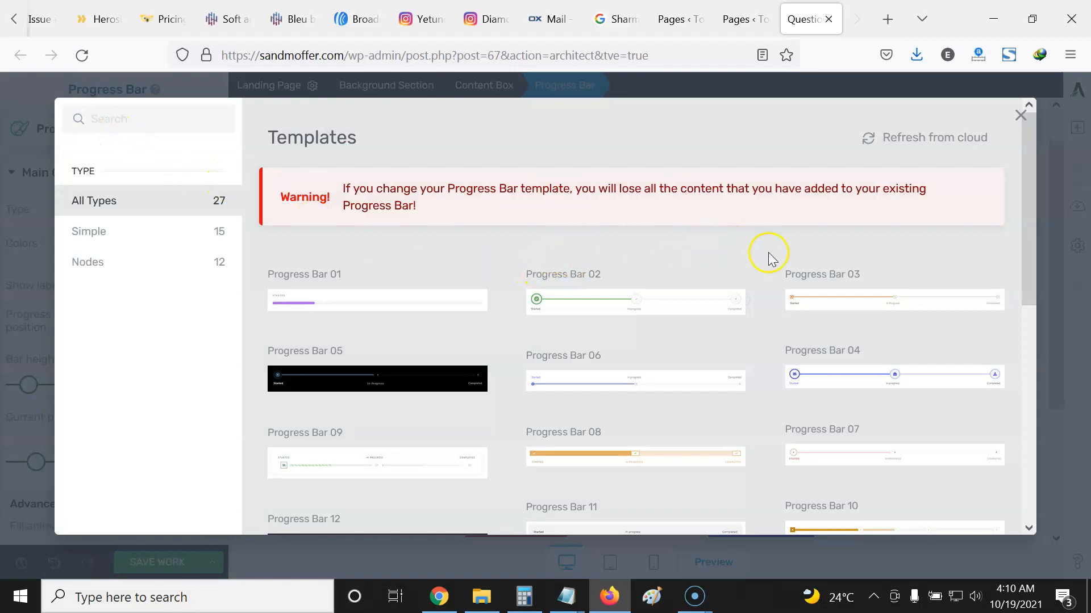
pyautogui.scroll(-6, 725, 268)
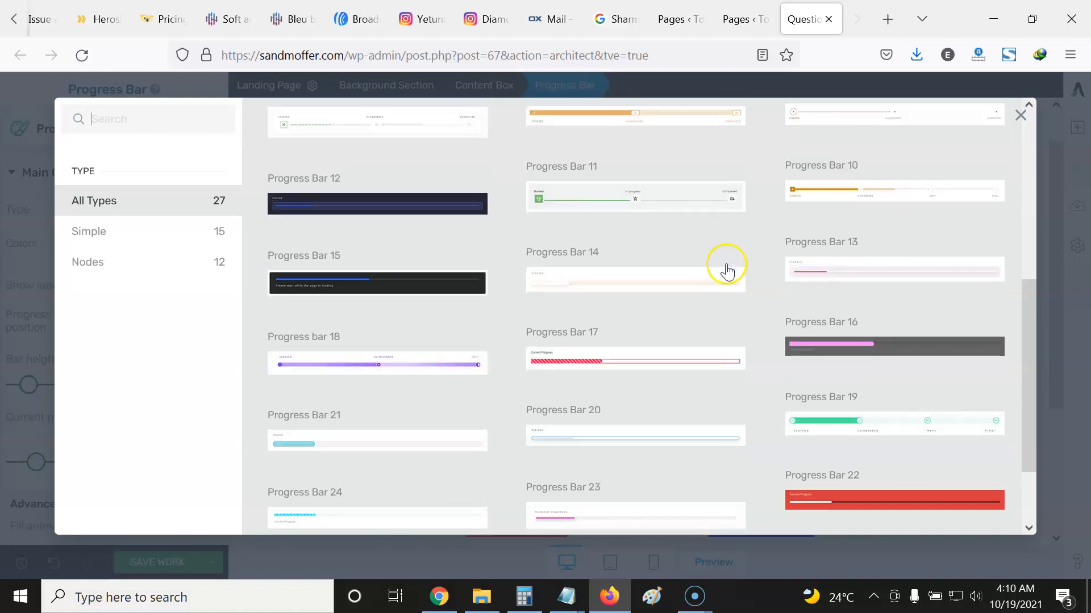
pyautogui.scroll(-3, 725, 272)
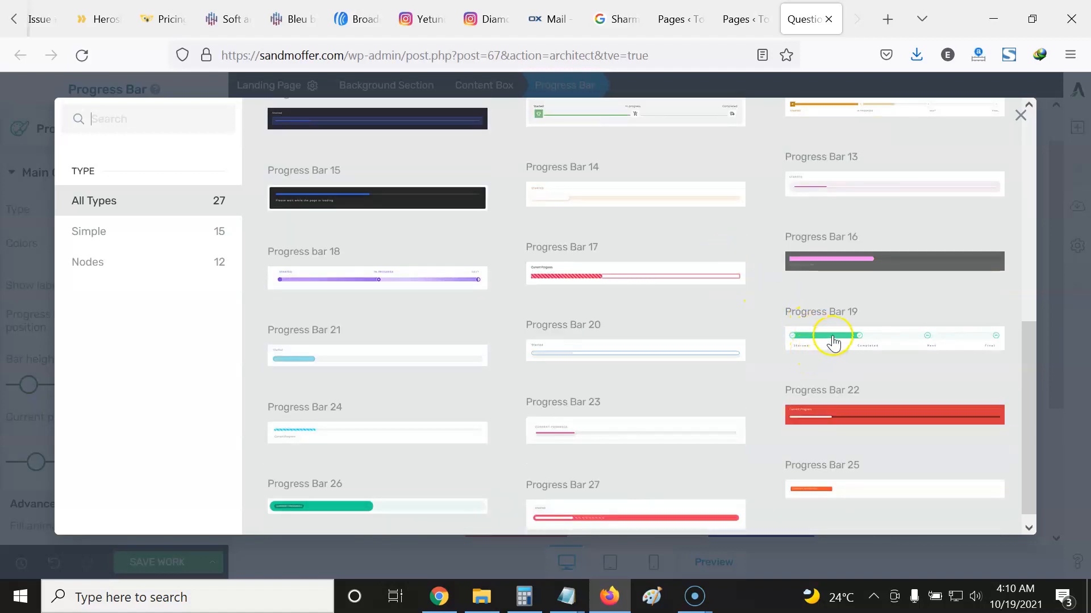
pyautogui.click(833, 341)
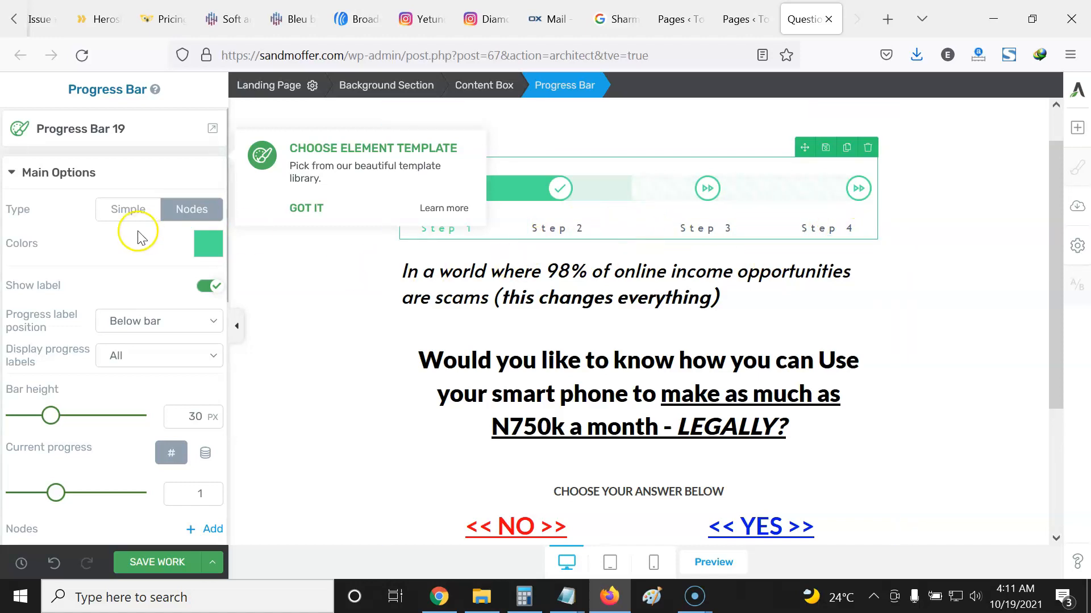
# Browse the progress bar templates and switch the bar to Progress Bar 17.
pyautogui.click(82, 128)
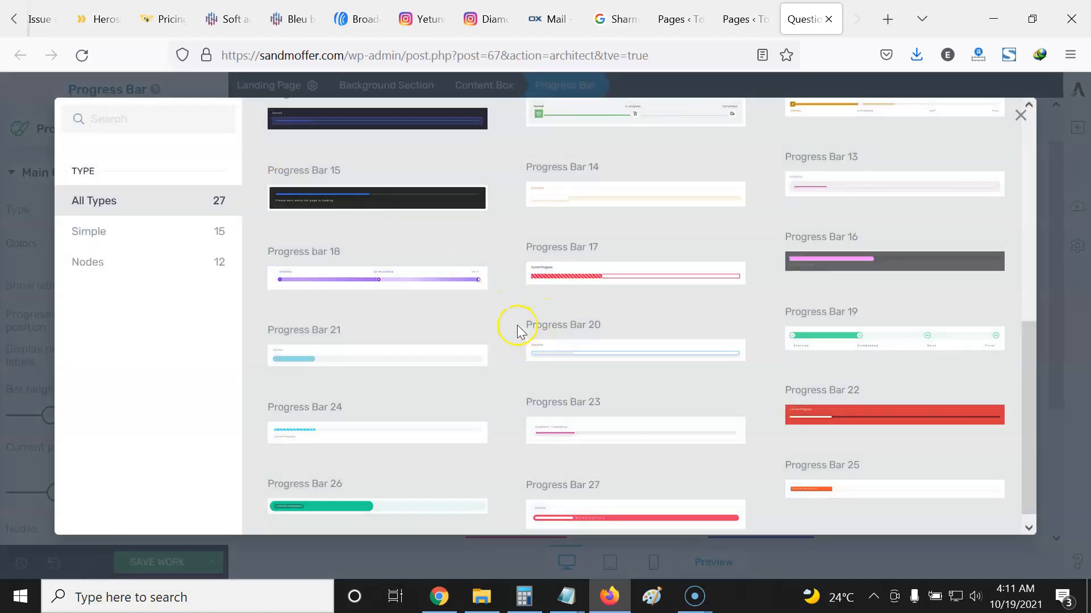
pyautogui.scroll(-1, 517, 324)
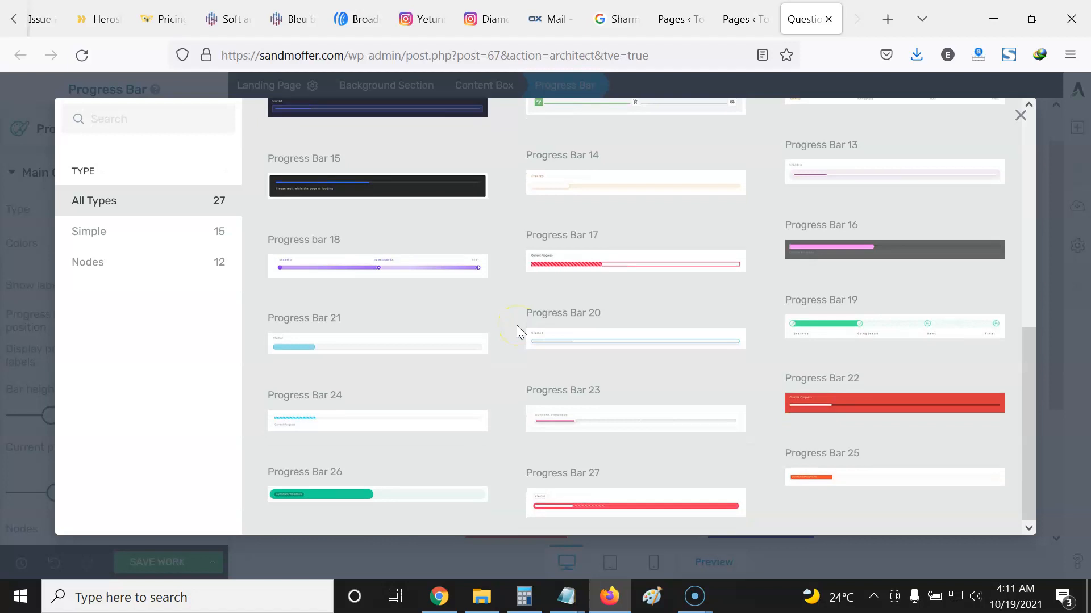
pyautogui.scroll(6, 516, 325)
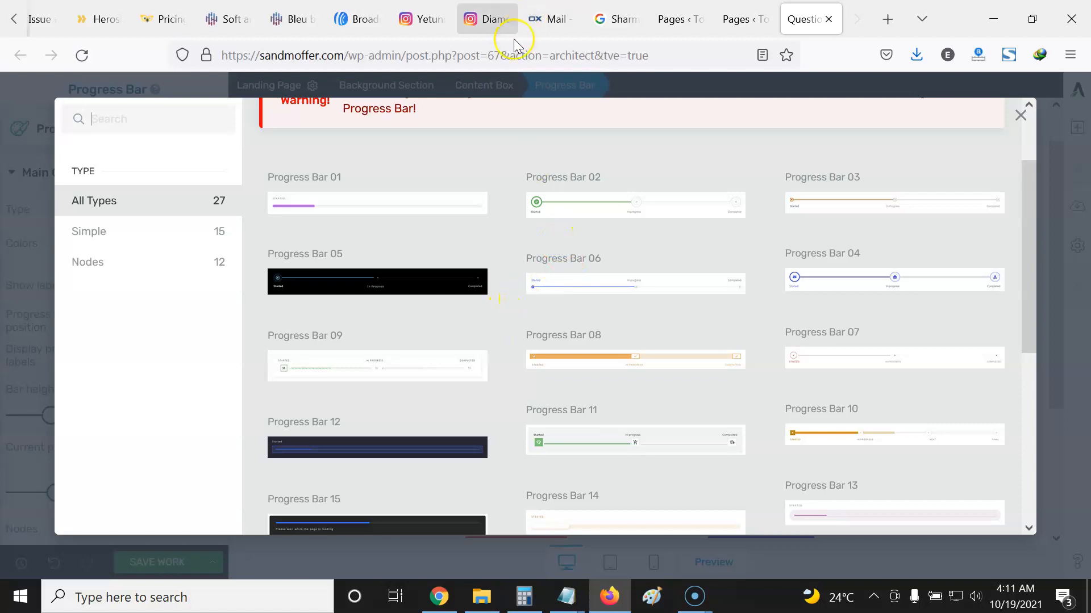
pyautogui.scroll(-4, 773, 281)
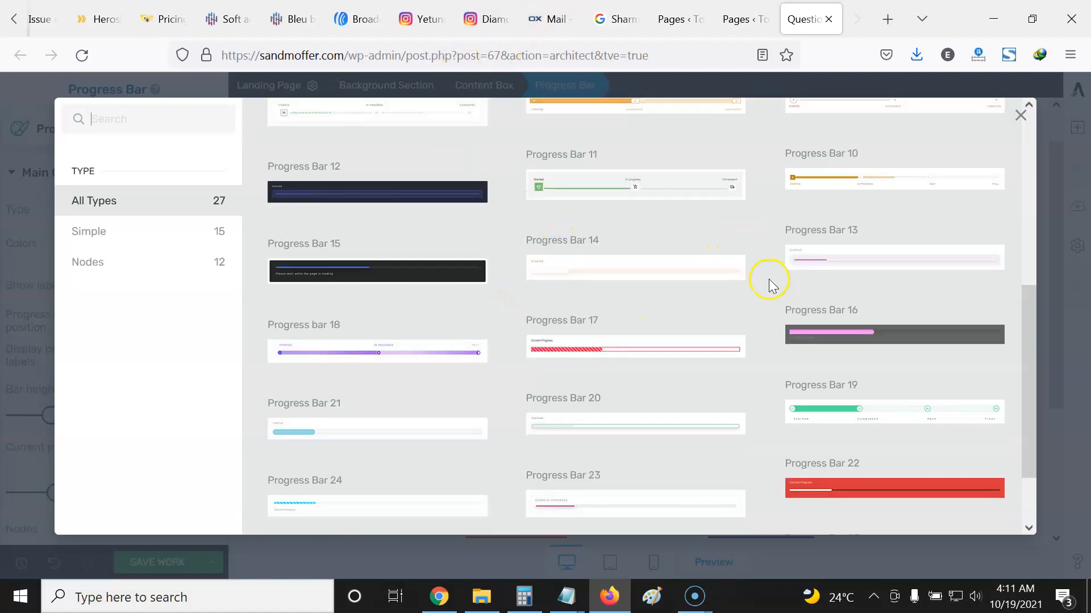
pyautogui.click(671, 346)
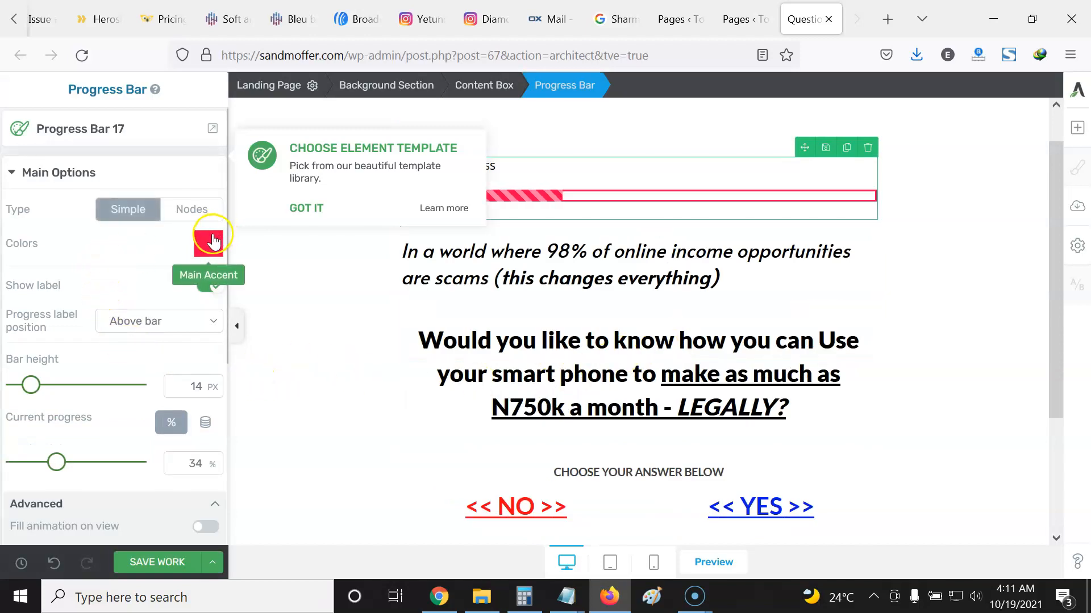
# Change the progress bar's main accent color to a dark green and apply it.
pyautogui.click(211, 249)
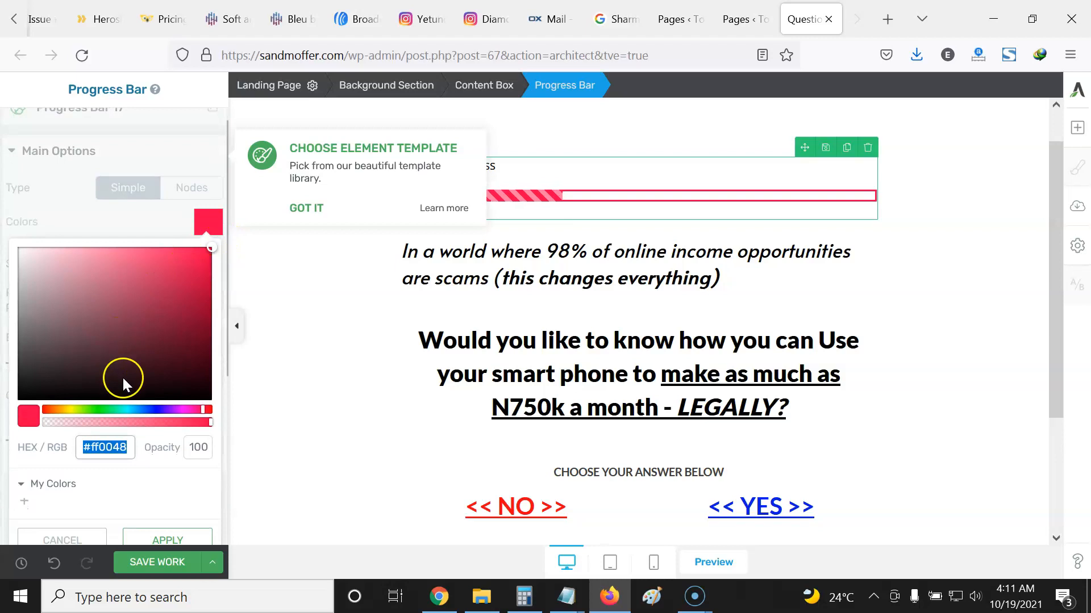
pyautogui.click(104, 410)
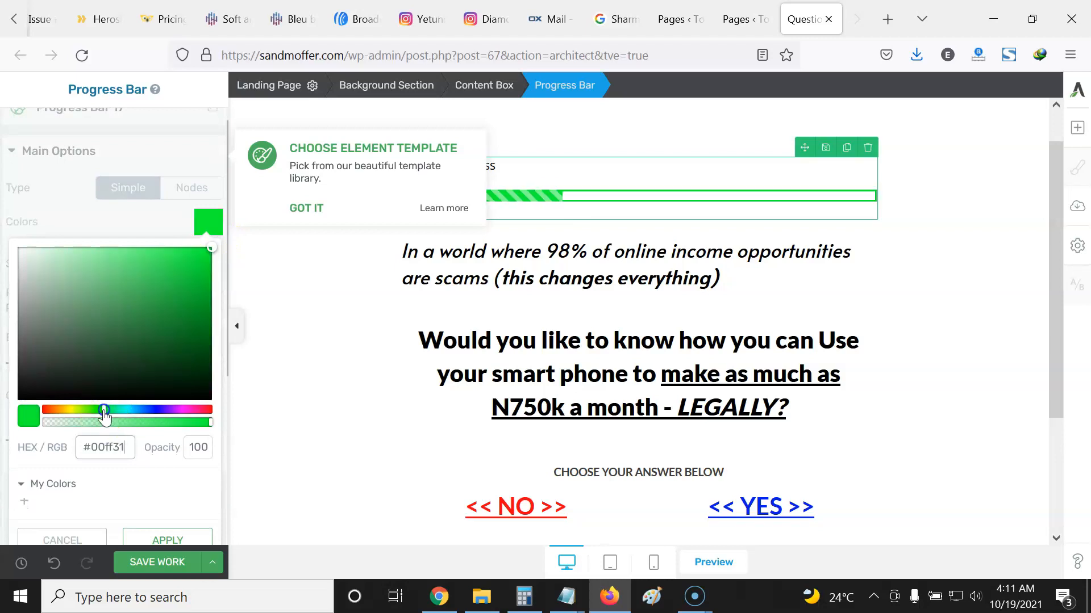
pyautogui.click(191, 312)
pyautogui.click(161, 536)
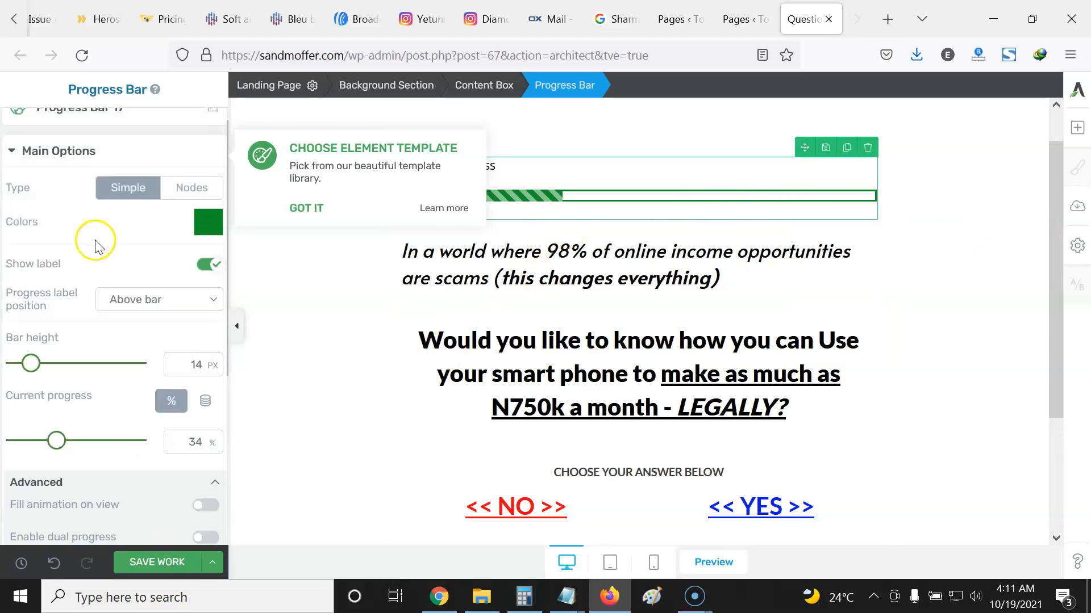
# Set the progress bar's current progress to 17% and dismiss the element style tip covering the bar.
pyautogui.scroll(1, 95, 233)
pyautogui.doubleClick(198, 467)
pyautogui.write('17')
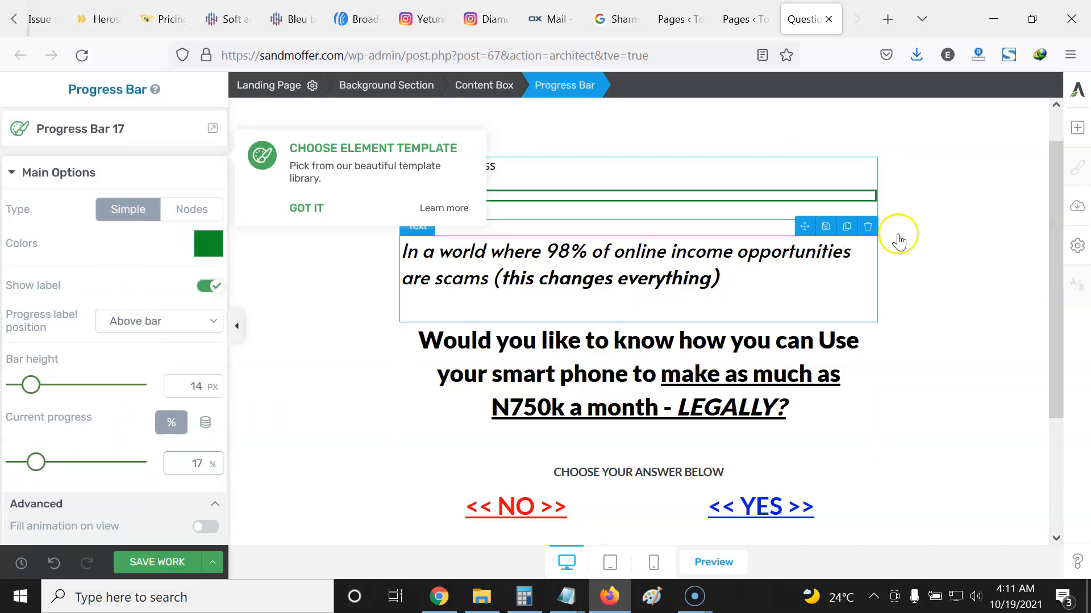
pyautogui.click(970, 195)
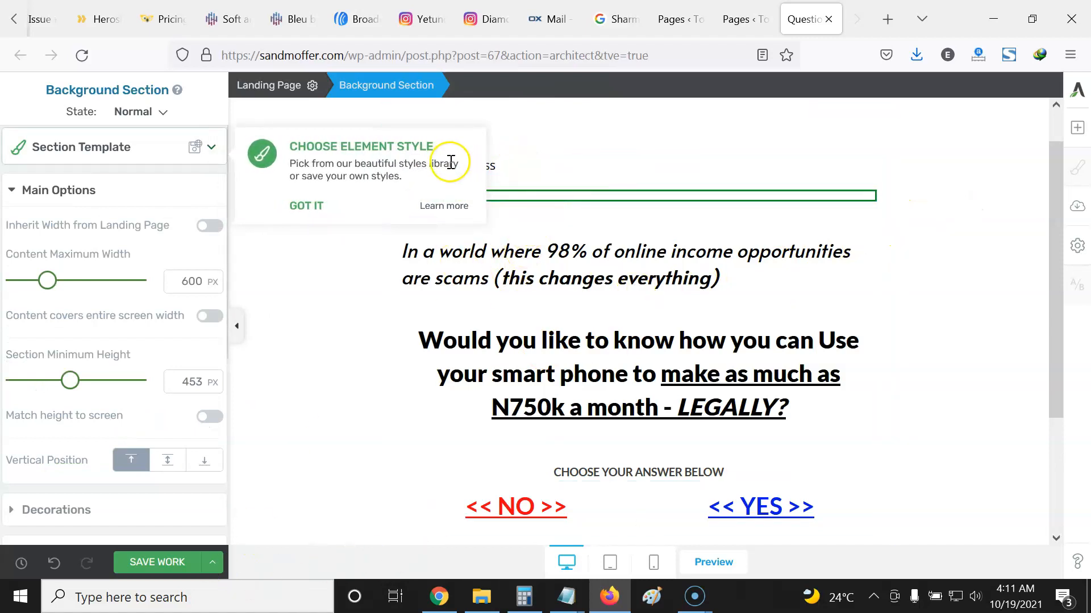
pyautogui.click(307, 205)
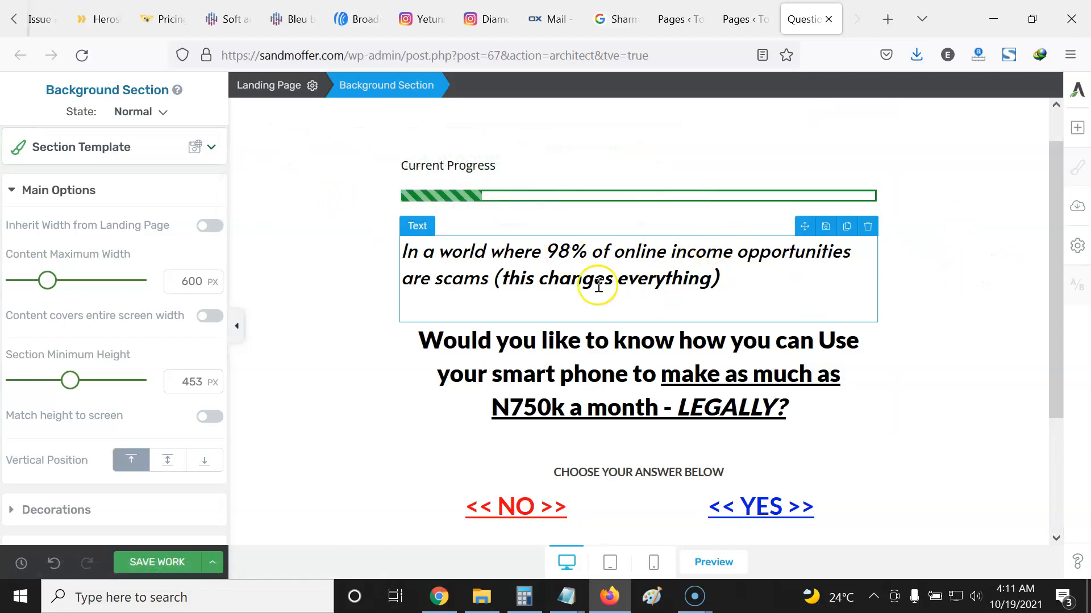
# Center-align the italic intro sentence "In a world where 98% of online income opportunities are scams (this changes everything)".
pyautogui.click(507, 254)
pyautogui.moveTo(719, 279); pyautogui.dragTo(402, 263)
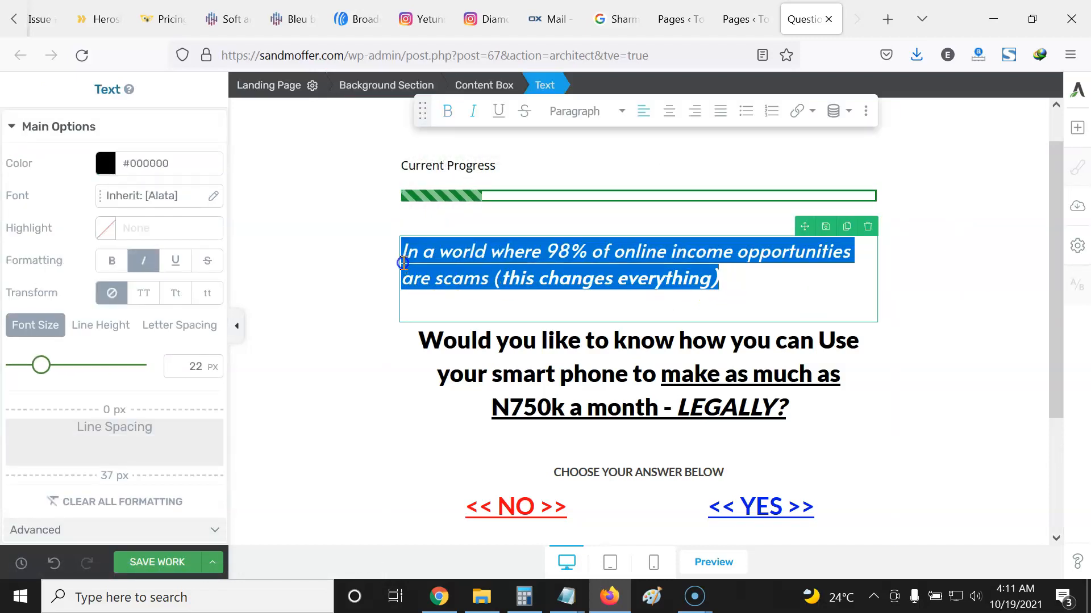
pyautogui.click(473, 252)
pyautogui.moveTo(723, 278); pyautogui.dragTo(557, 272)
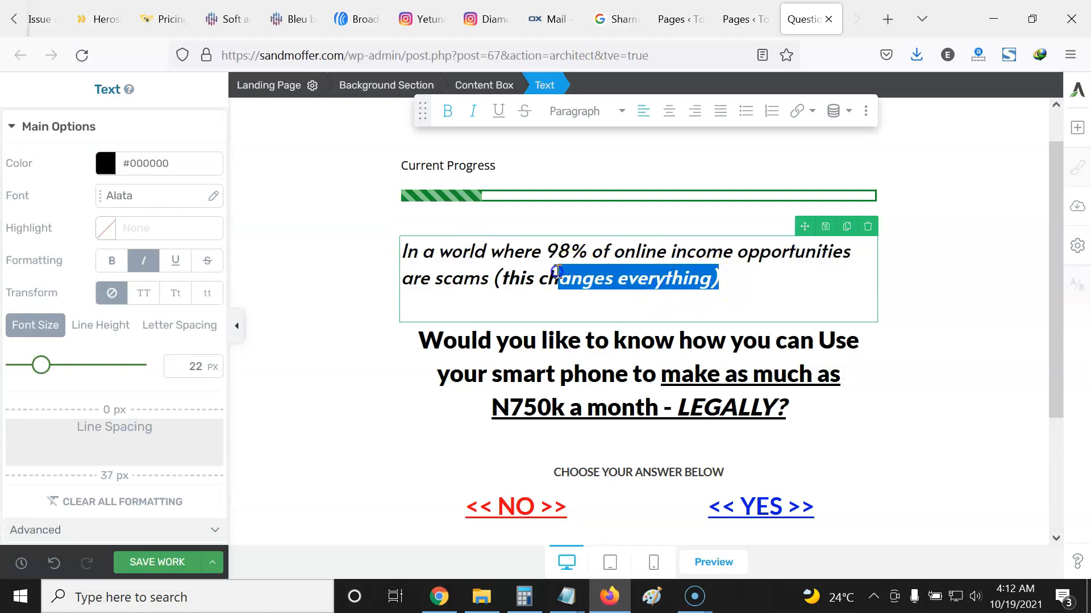
pyautogui.click(536, 256)
pyautogui.moveTo(732, 284); pyautogui.dragTo(405, 254)
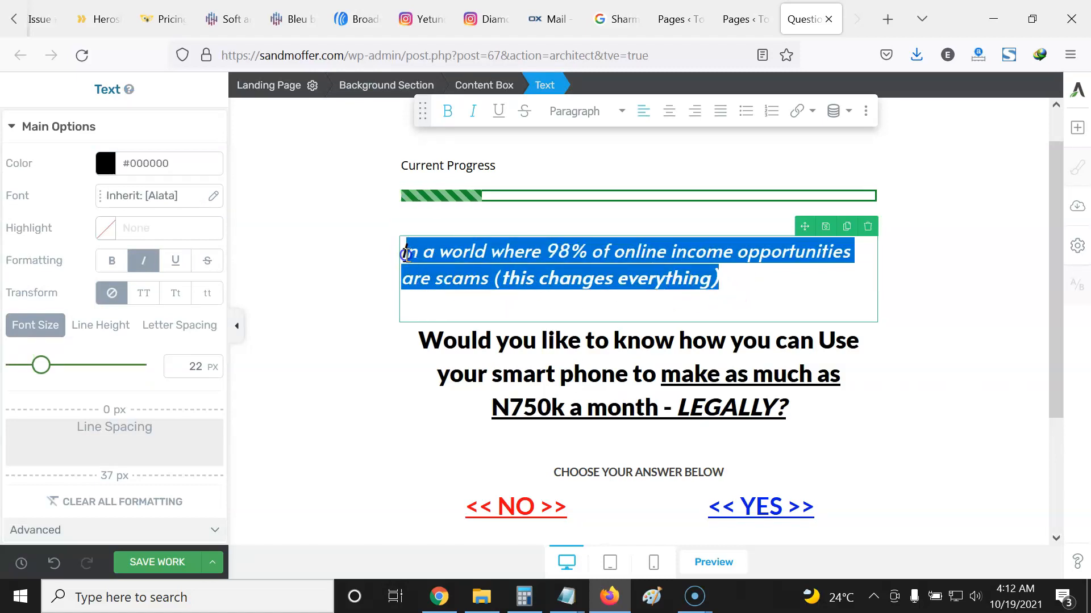
pyautogui.click(668, 111)
pyautogui.click(697, 283)
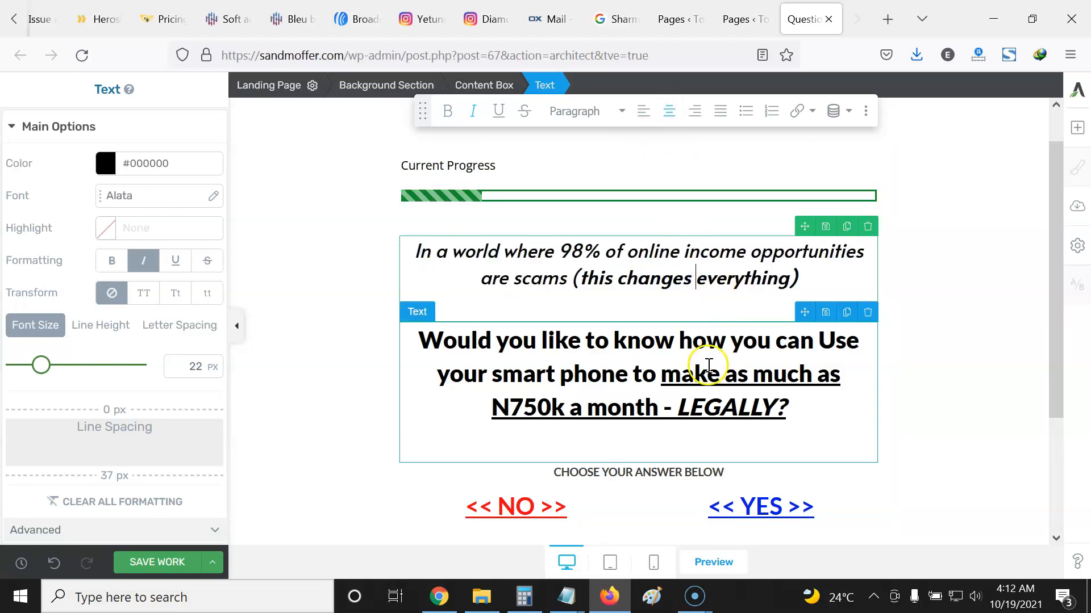
pyautogui.click(646, 347)
pyautogui.moveTo(795, 408); pyautogui.dragTo(424, 341)
pyautogui.click(585, 364)
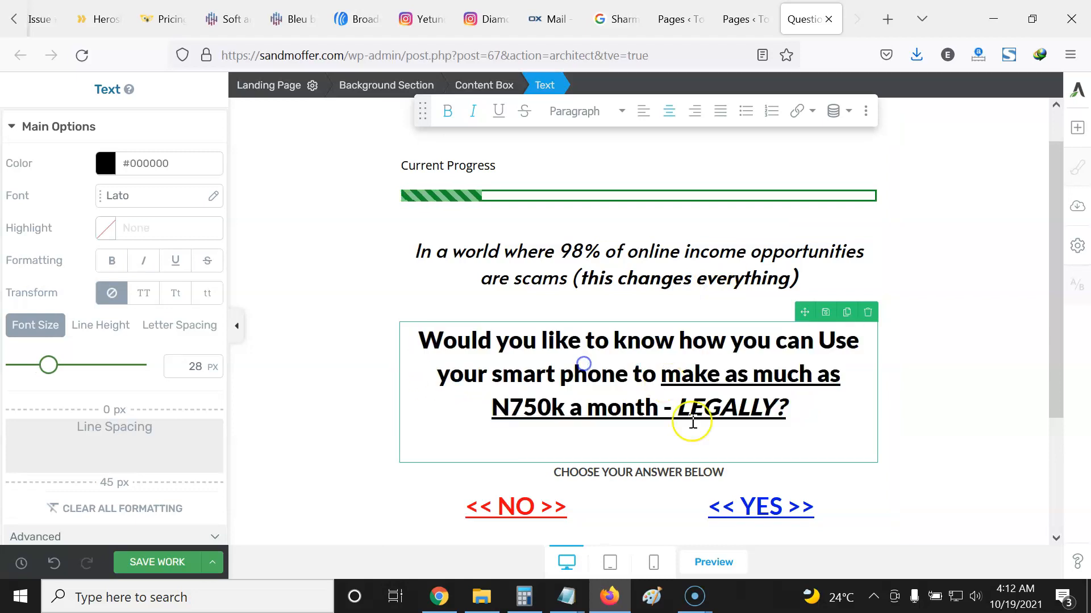
pyautogui.click(694, 472)
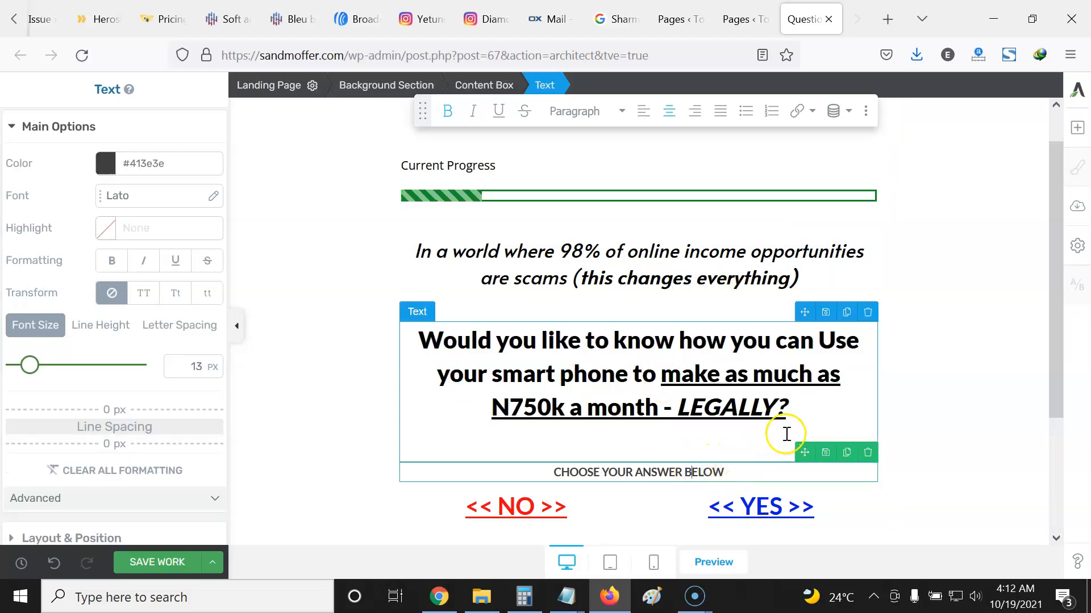
pyautogui.scroll(-3, 738, 443)
pyautogui.moveTo(731, 311); pyautogui.dragTo(567, 309)
pyautogui.click(565, 309)
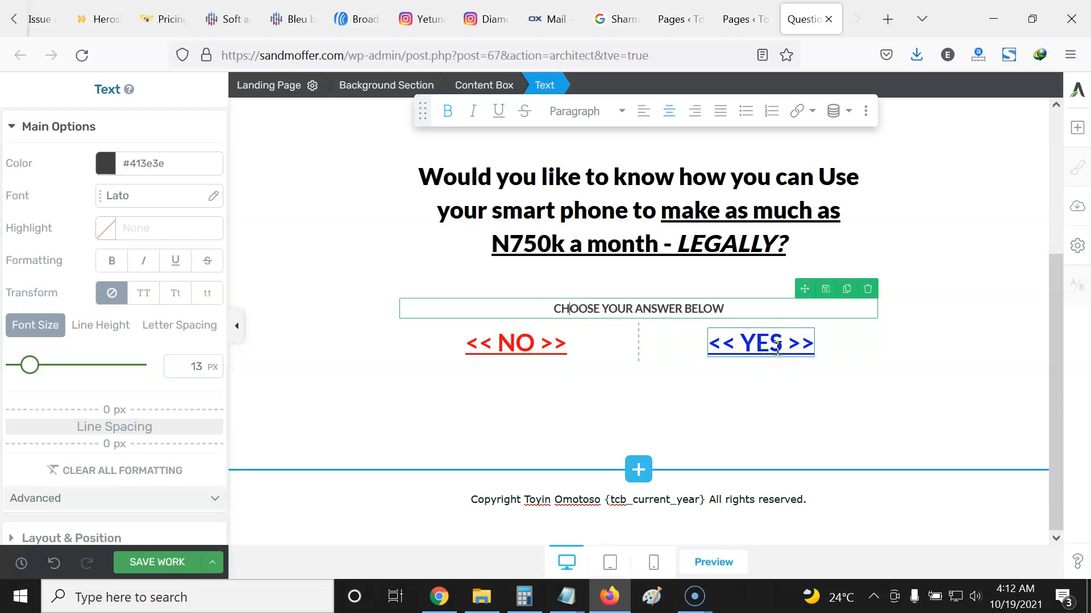
# Copy the No Reply page's link from the WordPress pages list and return to the Question 1 editor.
pyautogui.click(523, 343)
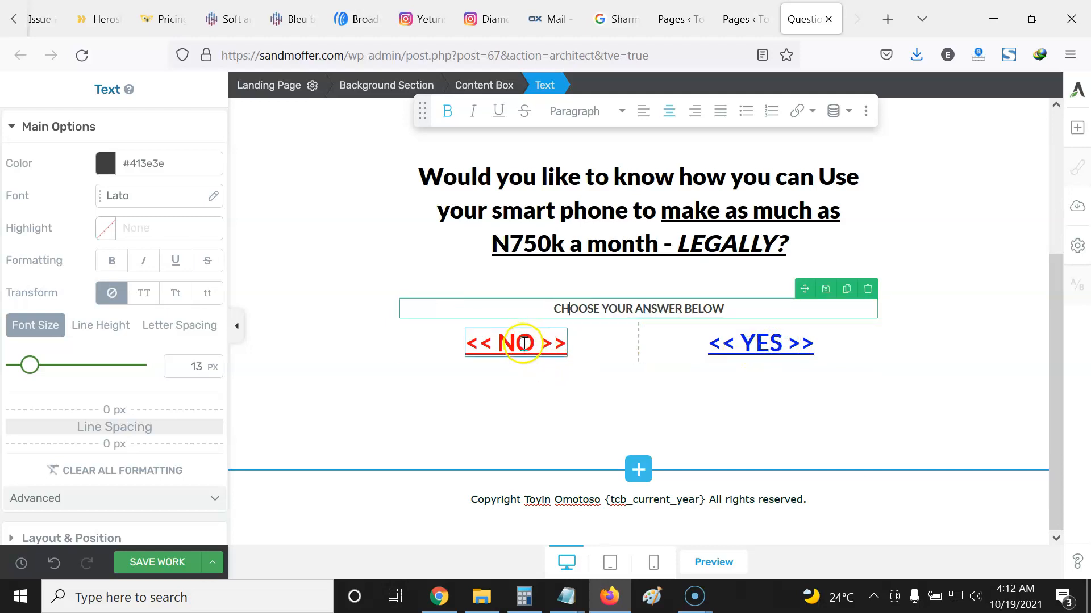
pyautogui.click(531, 345)
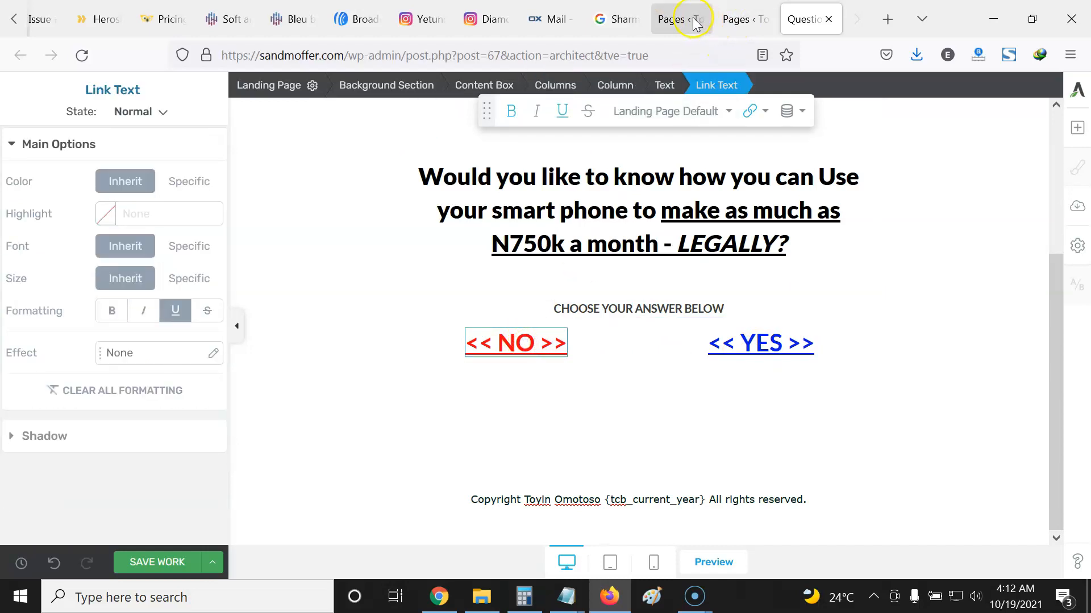
pyautogui.click(735, 19)
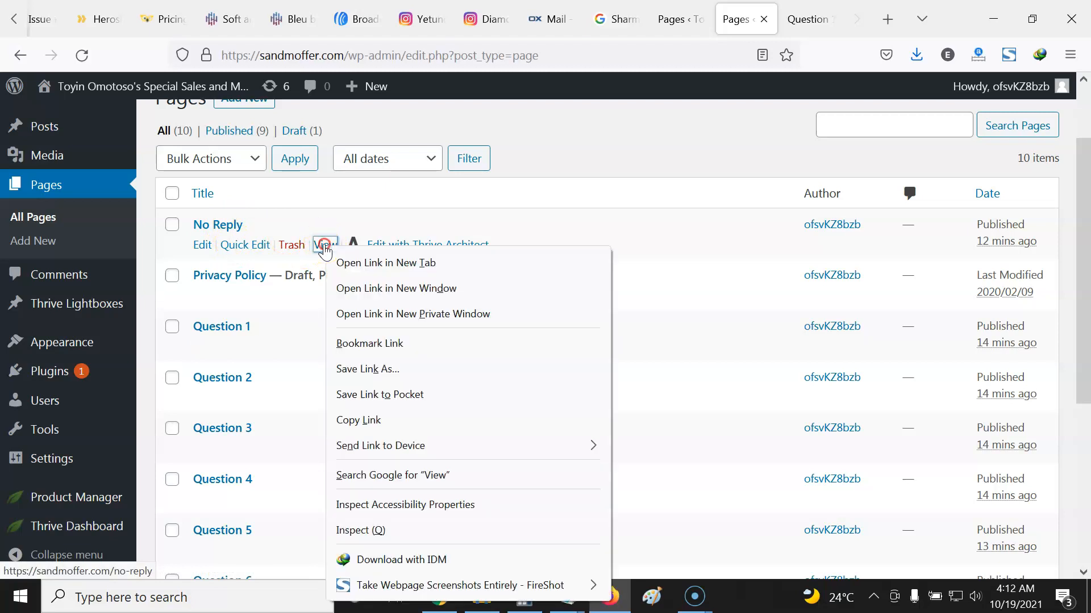
pyautogui.rightClick(324, 250)
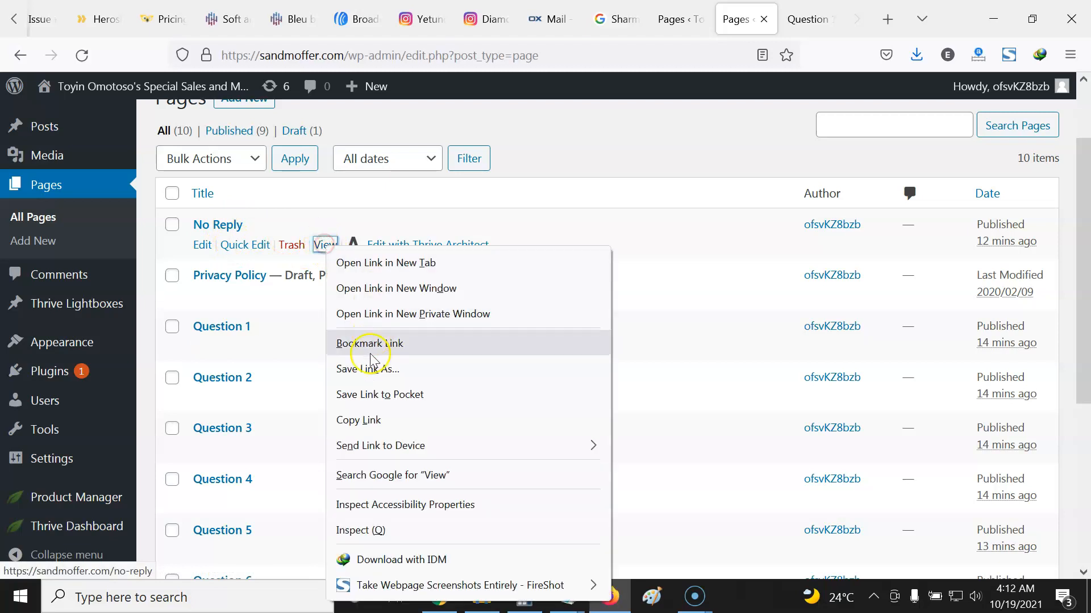
pyautogui.click(397, 419)
pyautogui.click(804, 20)
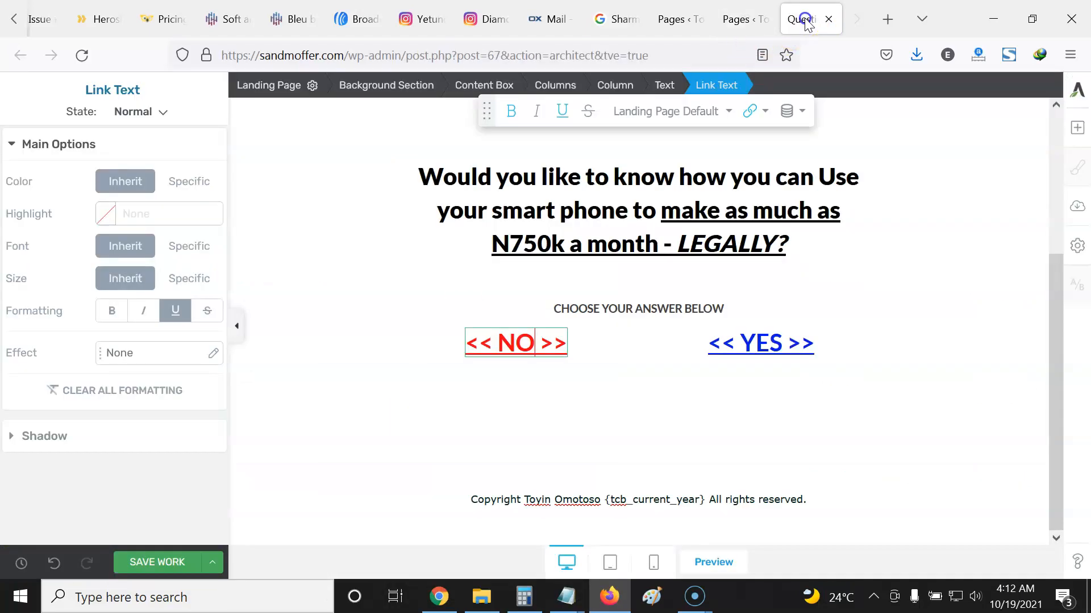
pyautogui.tripleClick(550, 346)
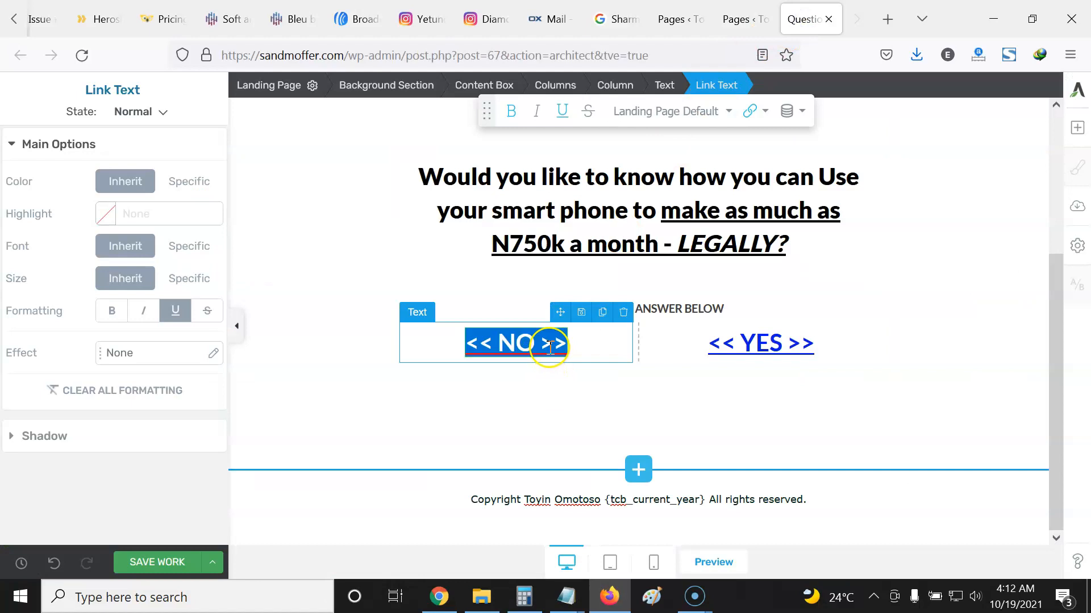
pyautogui.click(766, 114)
pyautogui.click(688, 225)
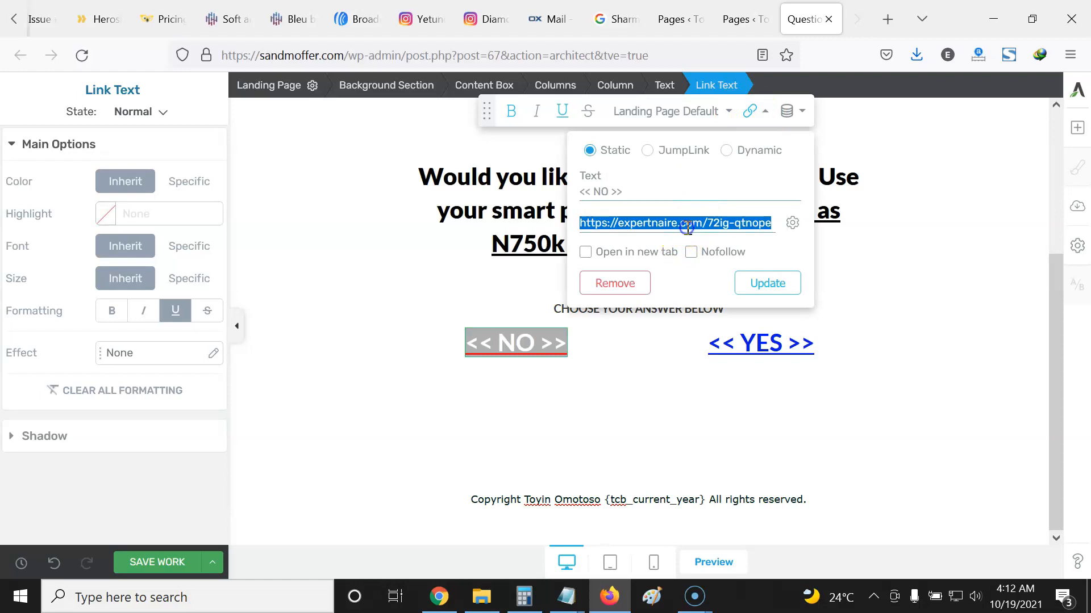
pyautogui.press('BackSpace')
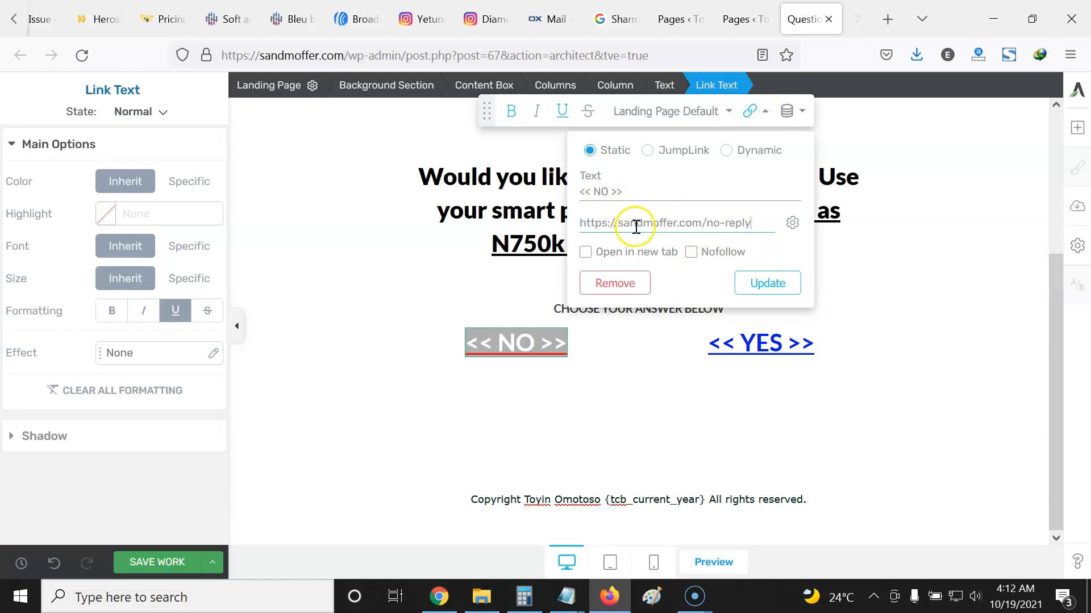
pyautogui.click(761, 287)
pyautogui.click(555, 342)
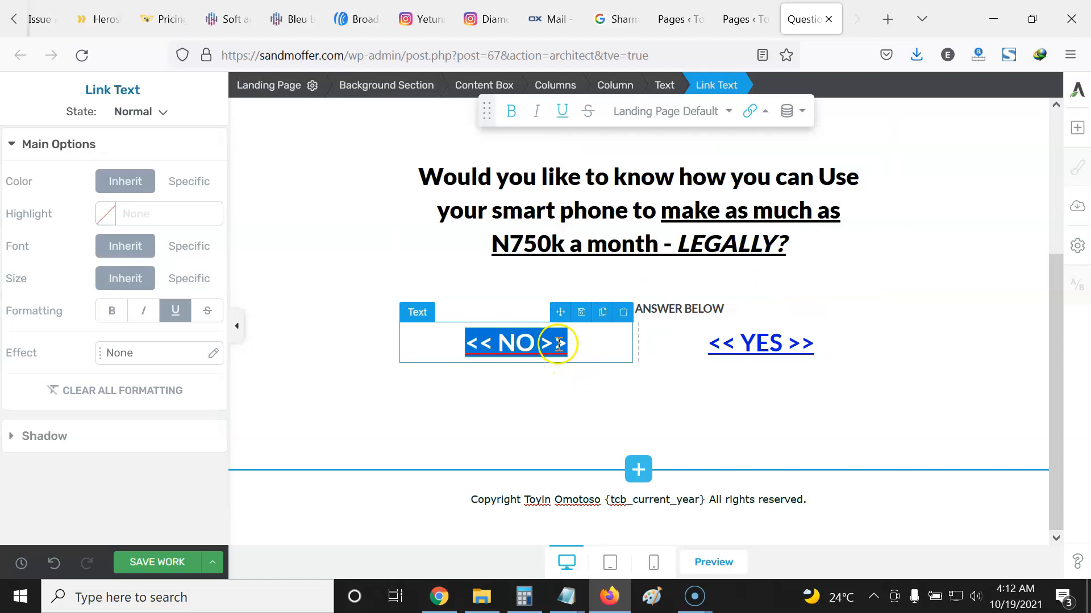
pyautogui.click(570, 350)
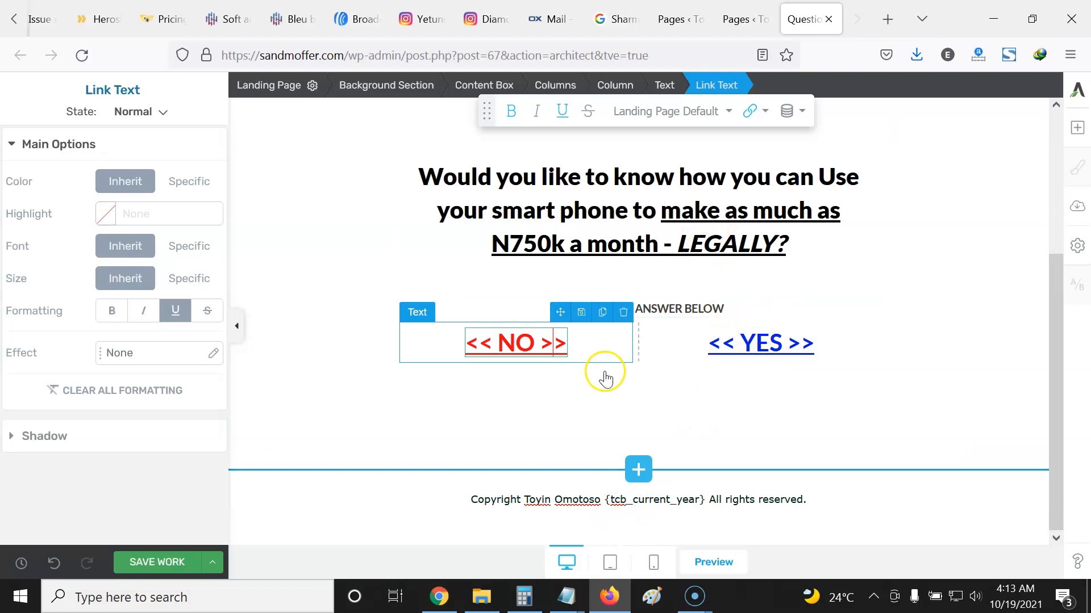
# Copy the Question 2 page's link from the WordPress pages list and return to the Question 1 editor.
pyautogui.click(741, 20)
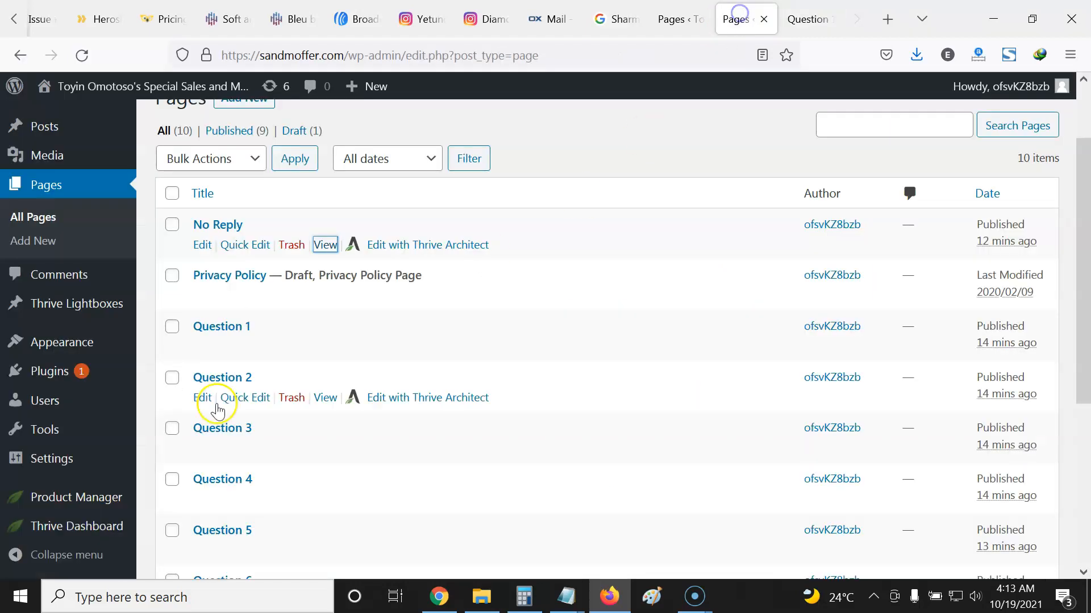
pyautogui.scroll(-3, 324, 346)
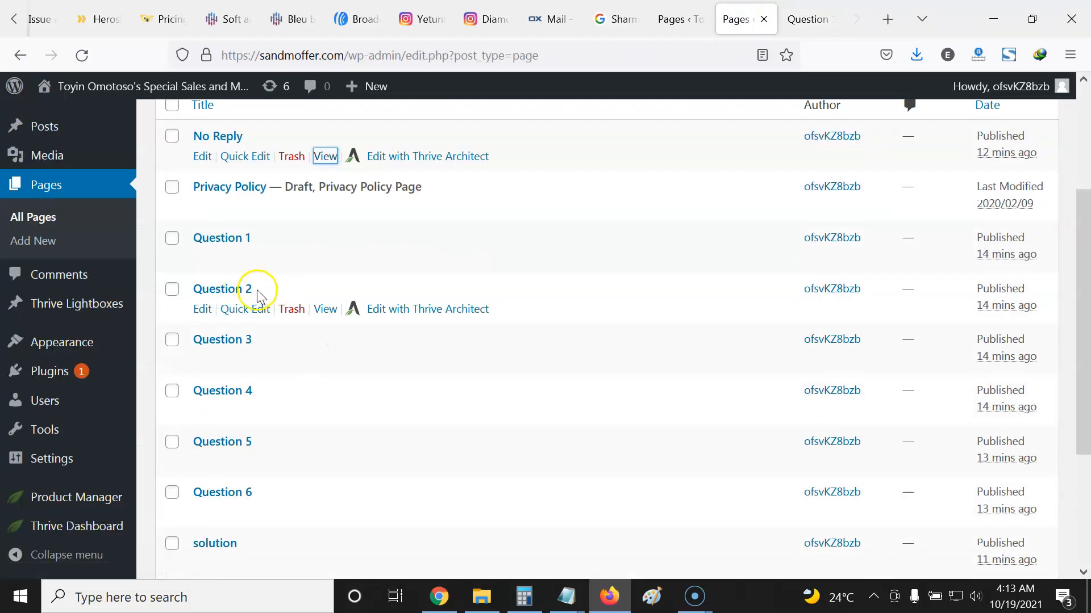
pyautogui.rightClick(328, 314)
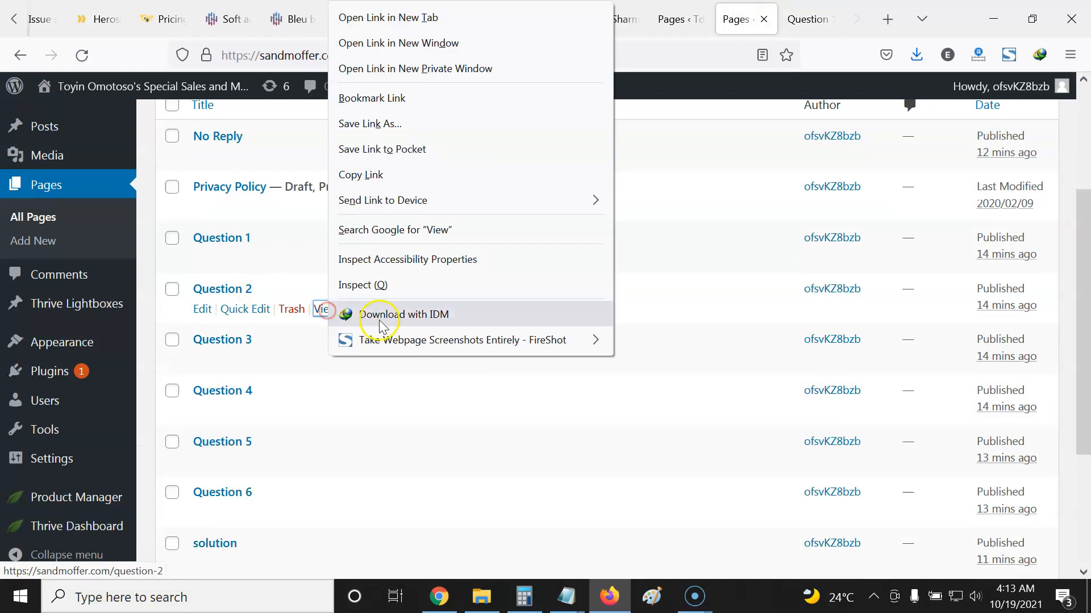
pyautogui.click(392, 176)
pyautogui.click(803, 20)
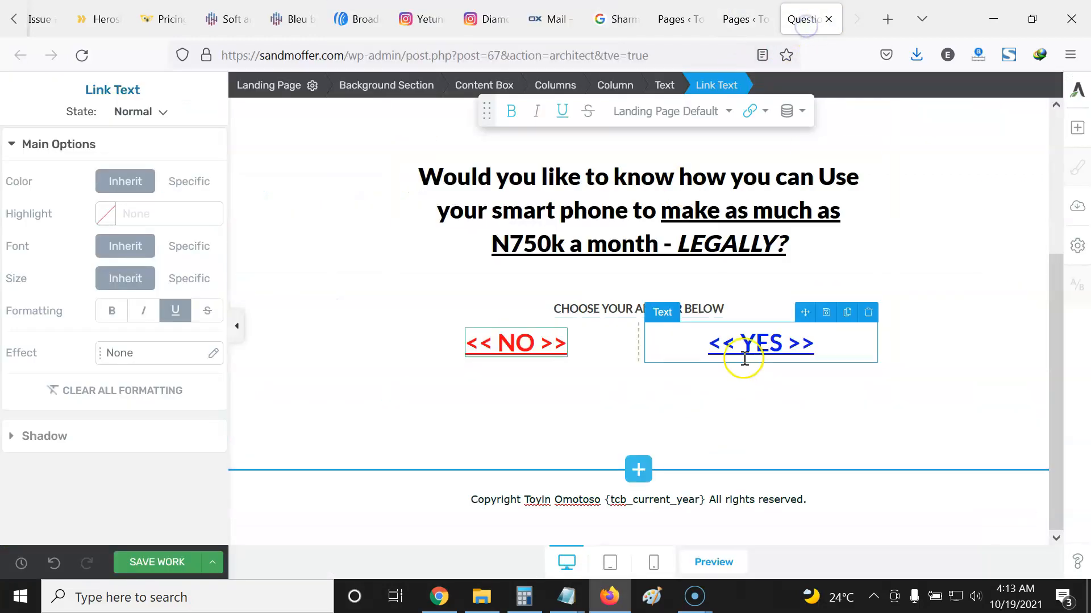
pyautogui.click(756, 345)
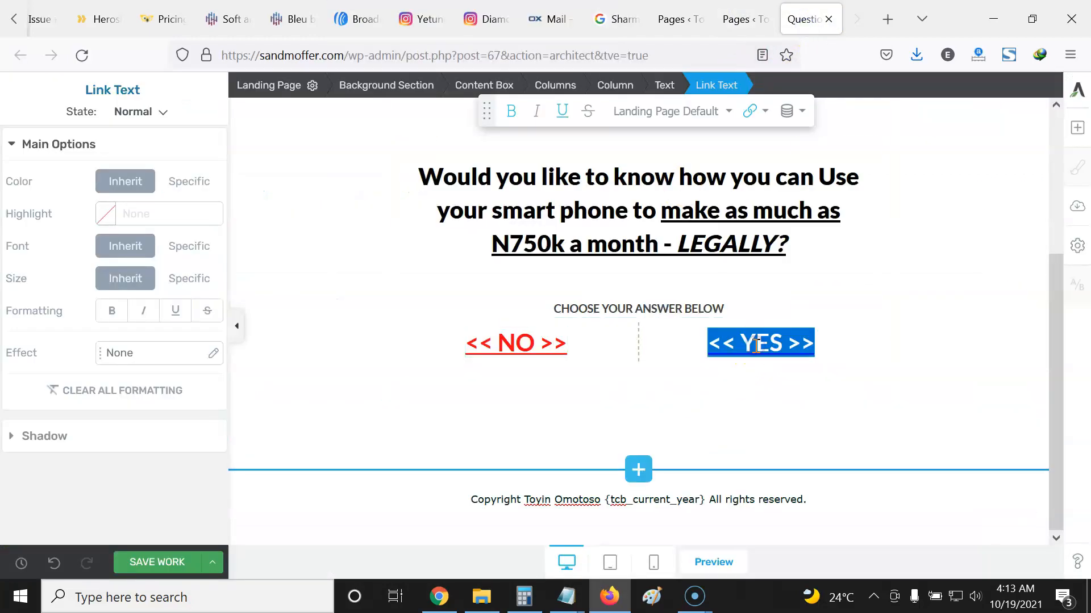
pyautogui.click(766, 113)
pyautogui.tripleClick(718, 224)
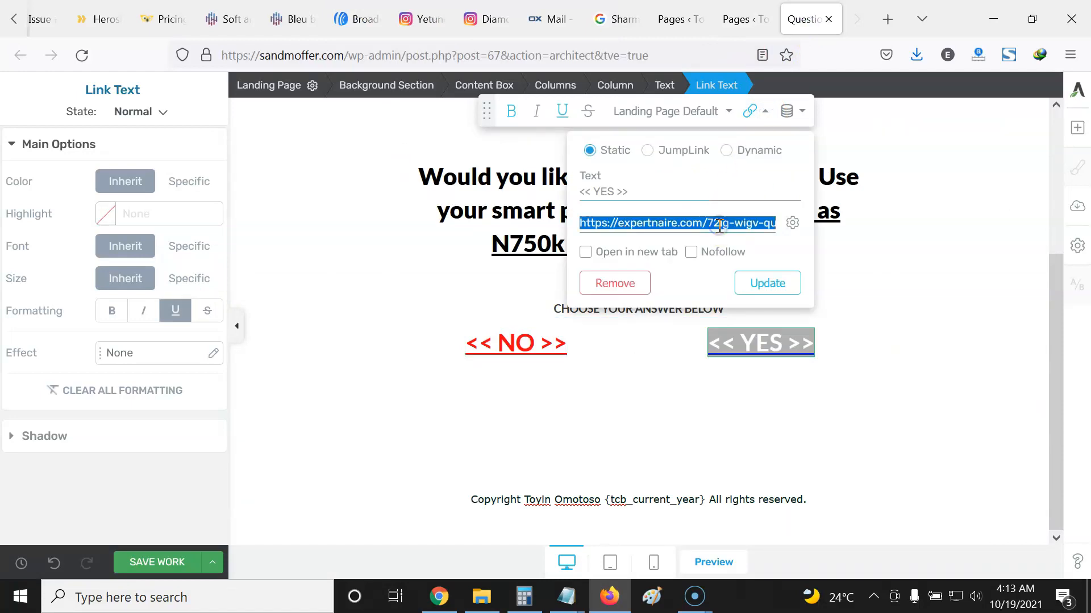
pyautogui.hotkey('ctrl', 'v')
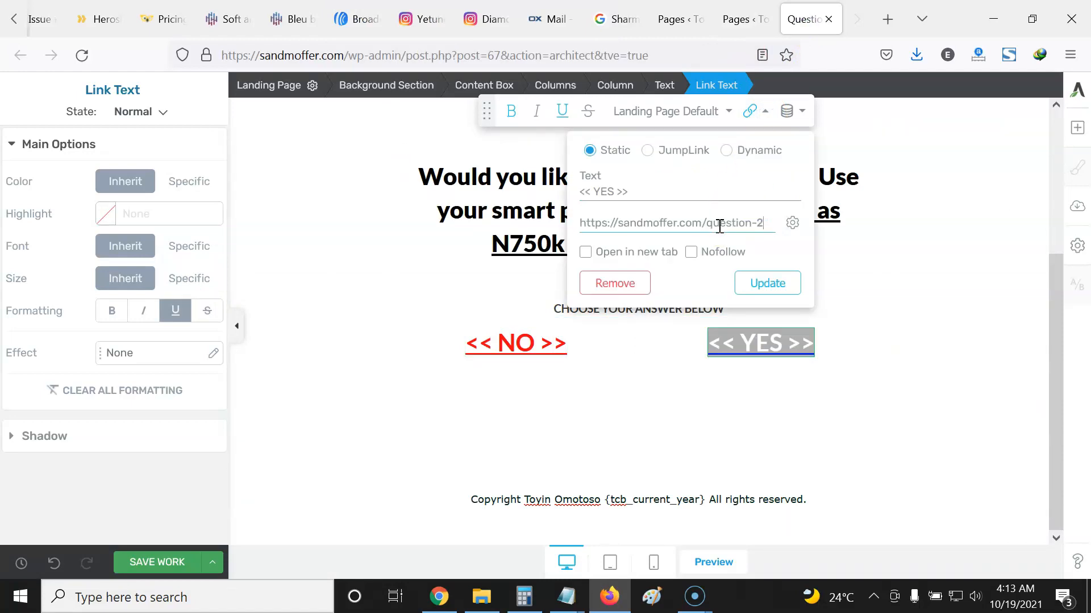
pyautogui.click(767, 282)
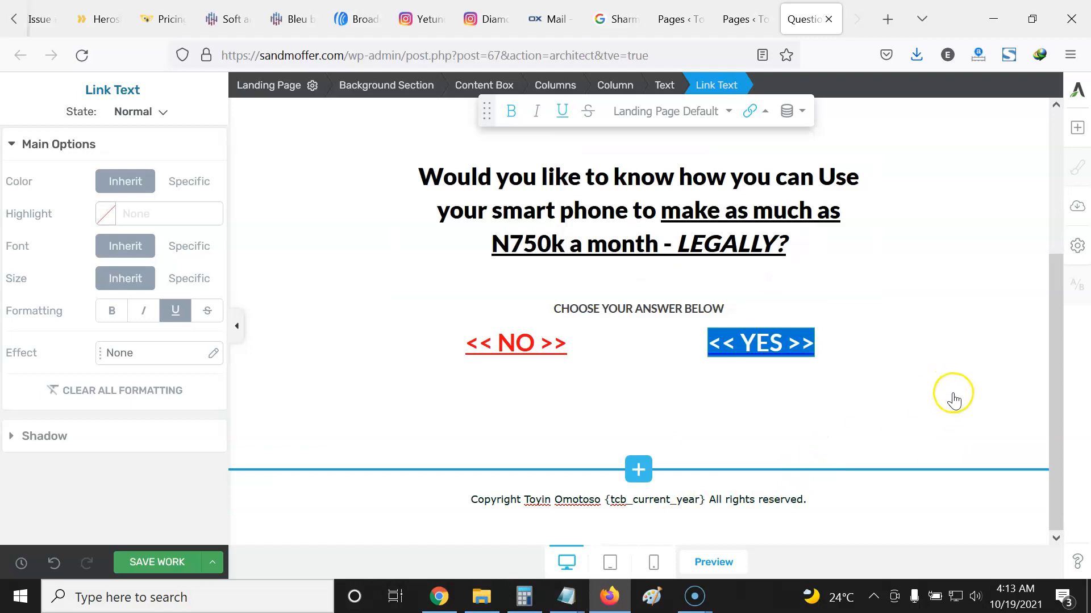
pyautogui.click(964, 413)
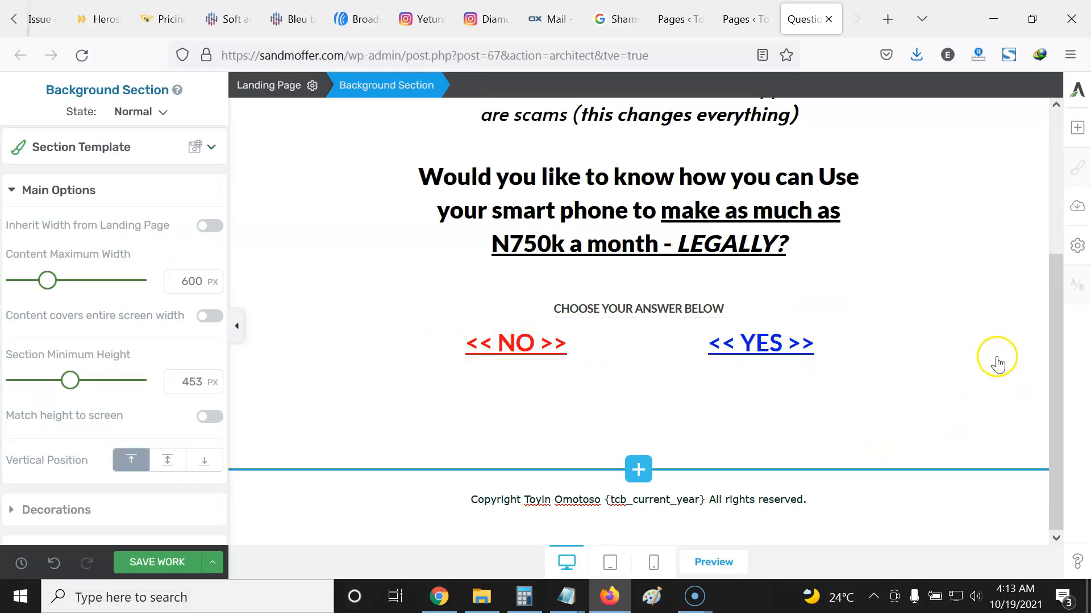
# Add a Button element beneath the << YES >> link in the answer column and label it YES.
pyautogui.scroll(3, 988, 358)
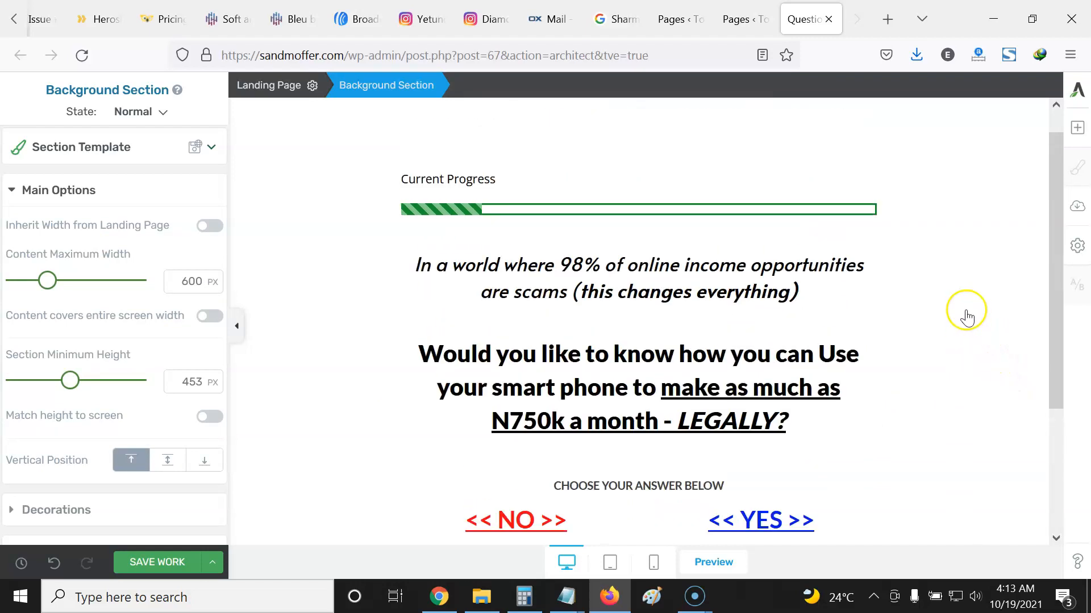
pyautogui.scroll(-3, 966, 321)
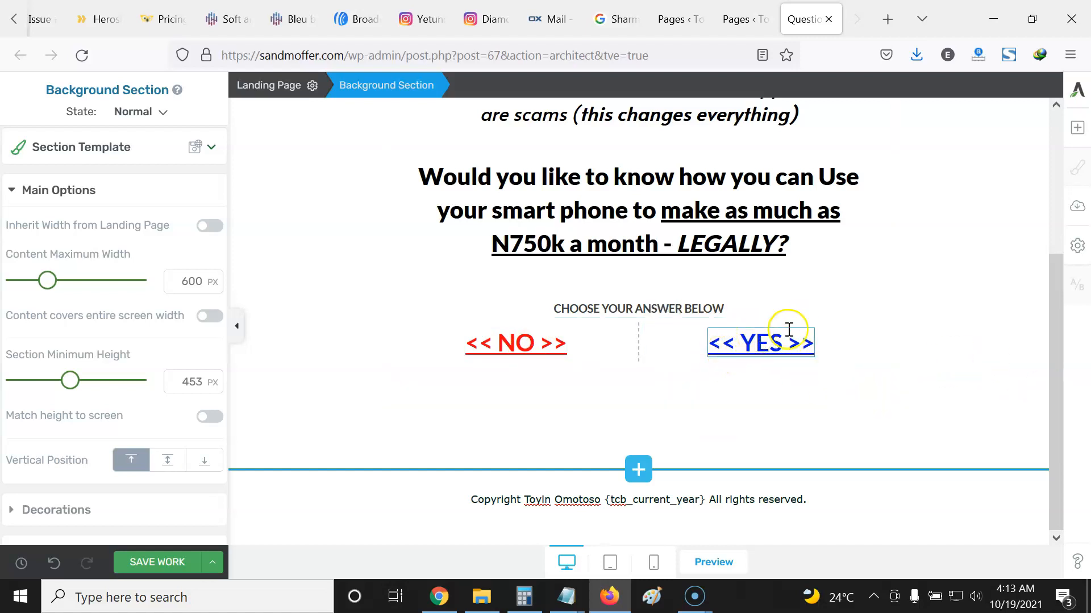
pyautogui.click(1078, 131)
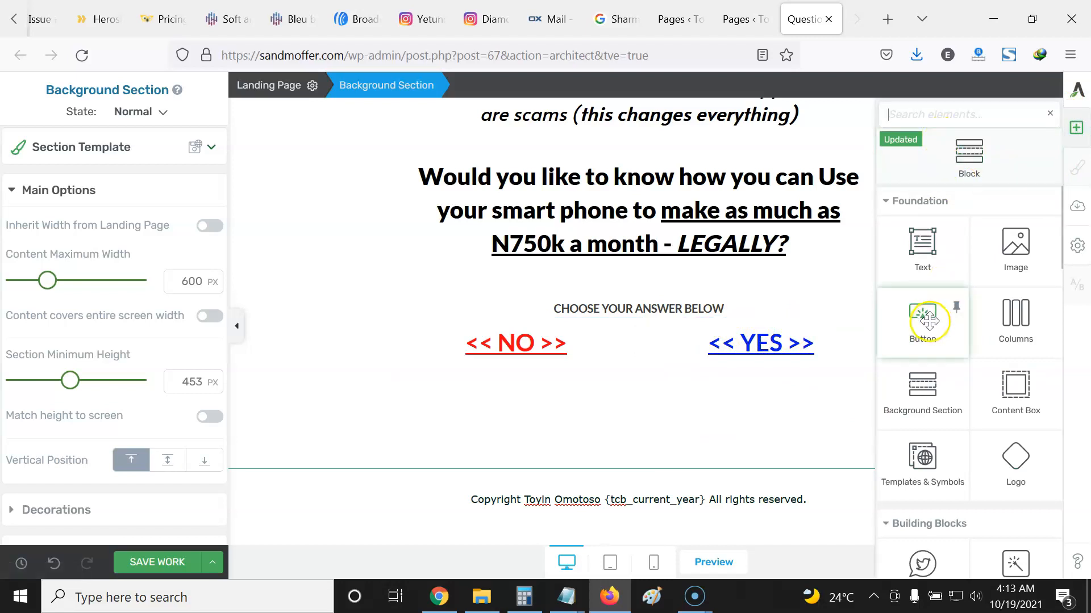
pyautogui.moveTo(928, 322); pyautogui.dragTo(772, 348)
pyautogui.click(786, 406)
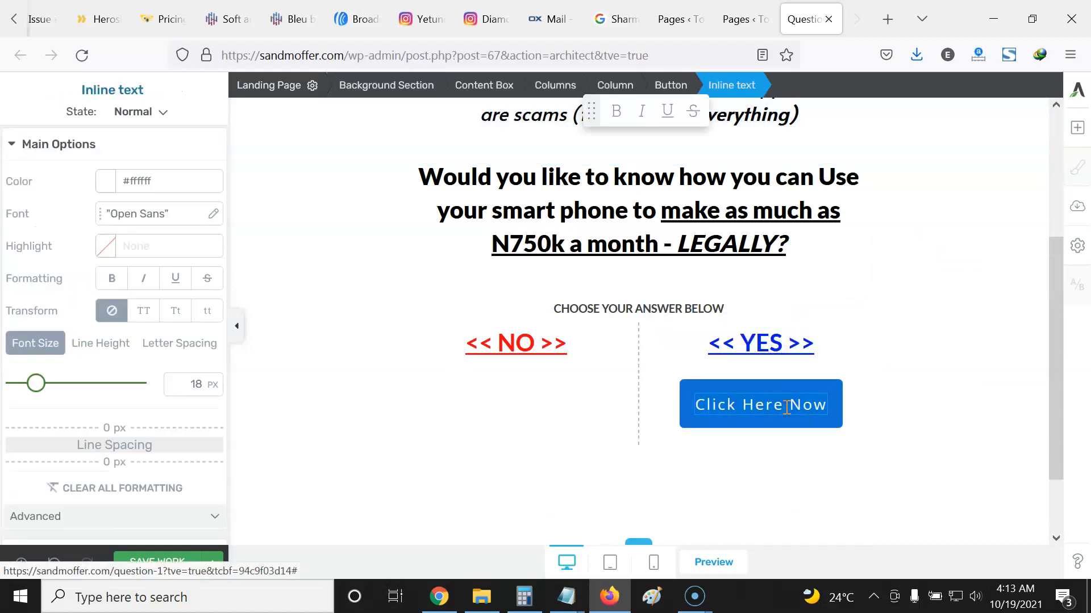
pyautogui.hotkey('ctrl', 'a')
pyautogui.write('YES')
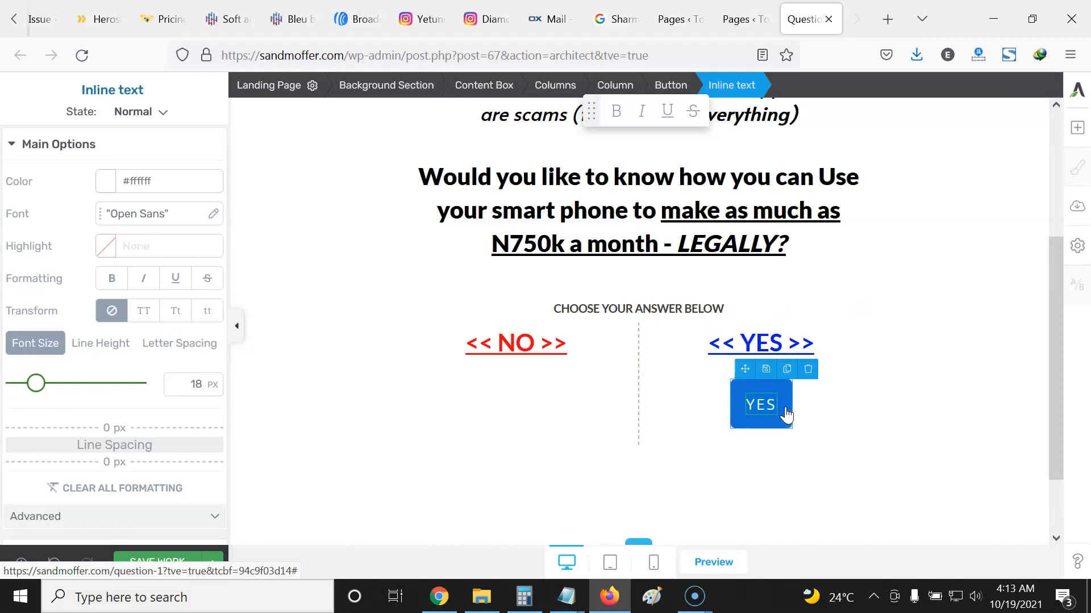
# Try to make the new button's YES label bold.
pyautogui.click(750, 404)
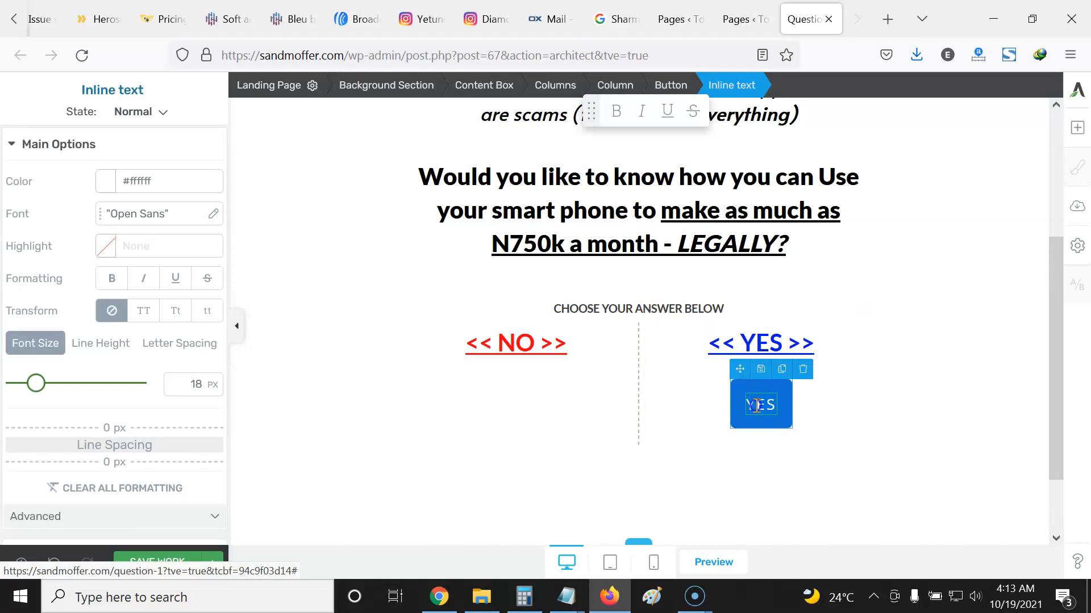
pyautogui.click(777, 405)
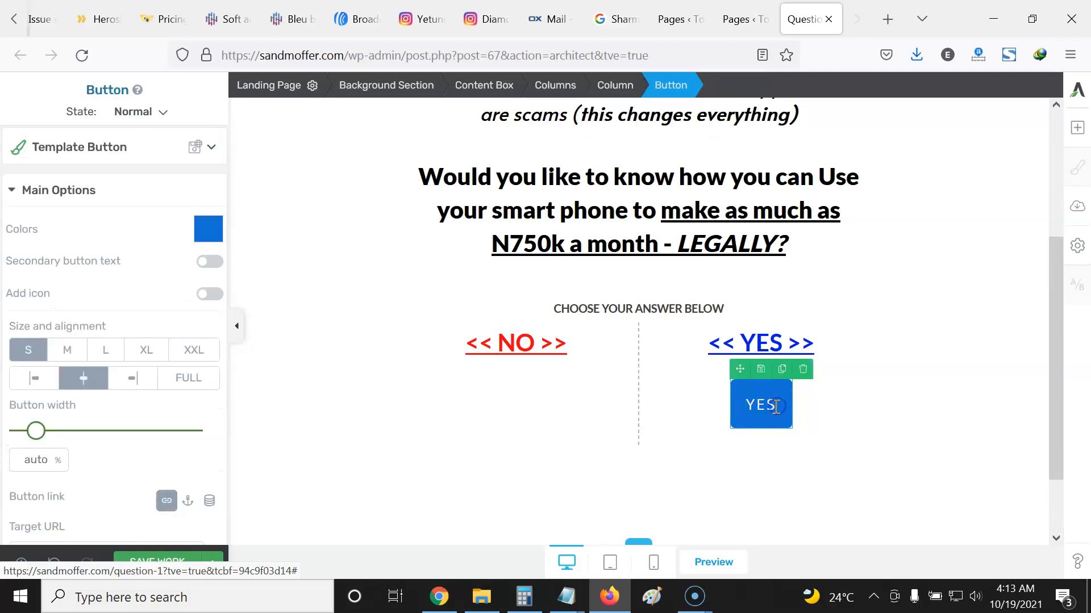
pyautogui.click(752, 407)
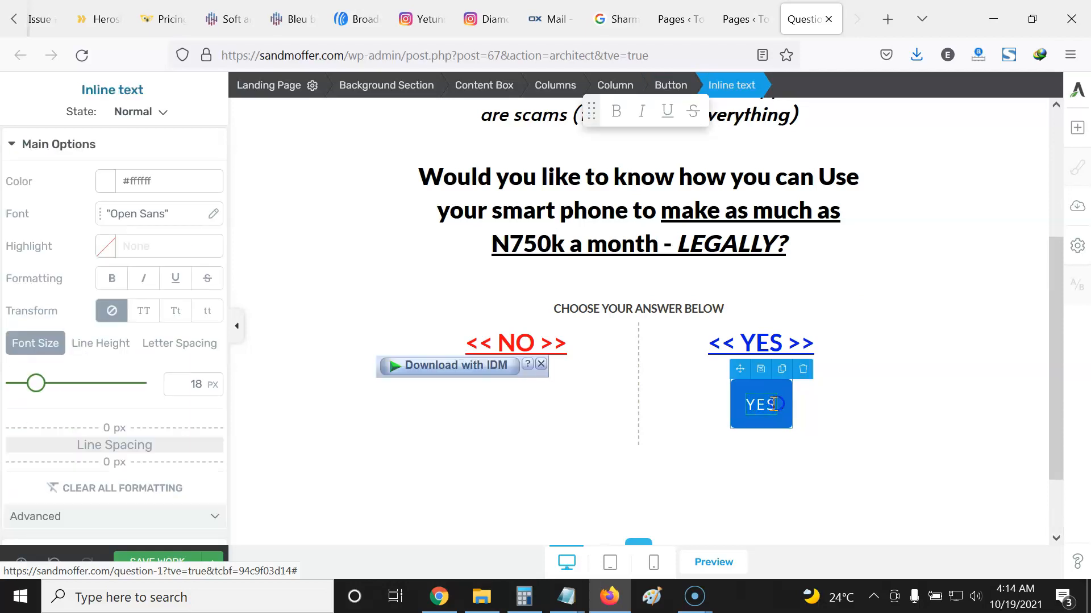
pyautogui.click(623, 121)
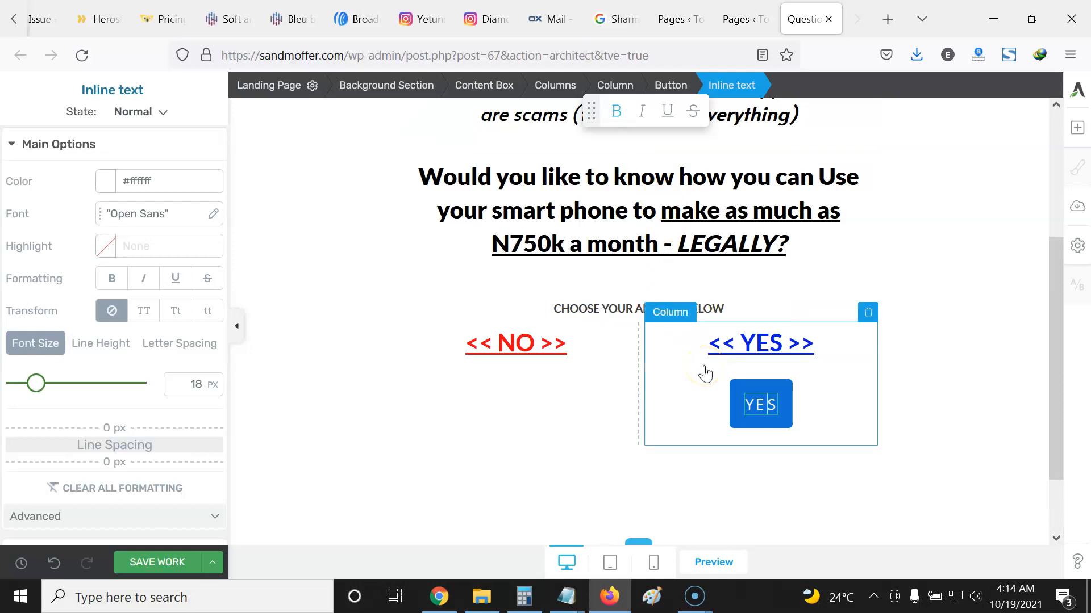
pyautogui.write('E')
# Set the YES button's width to 53% and make its label text bold.
pyautogui.click(738, 421)
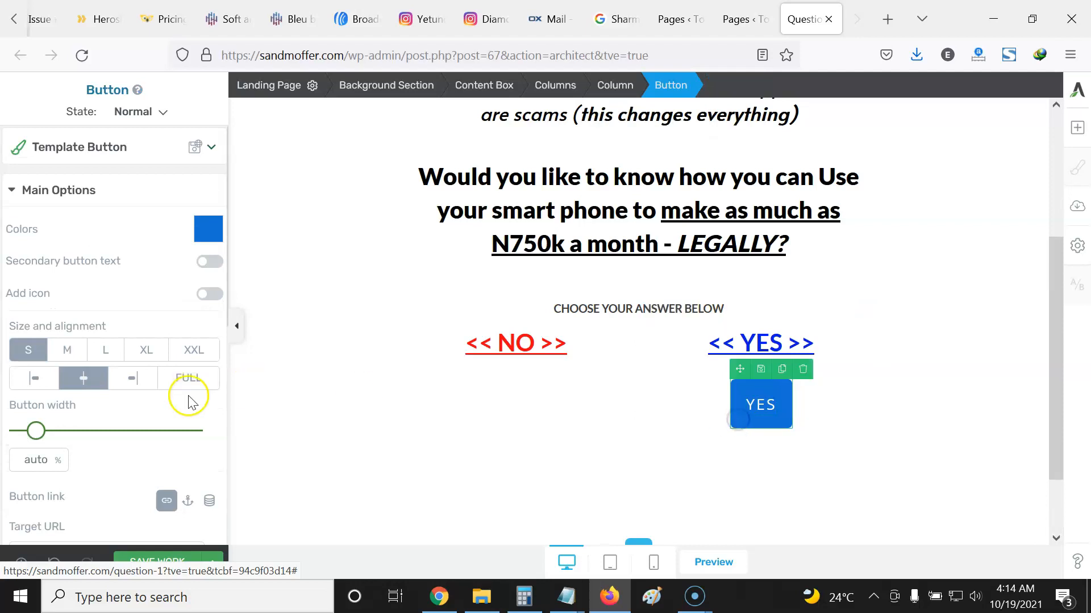
pyautogui.moveTo(36, 432); pyautogui.dragTo(111, 431)
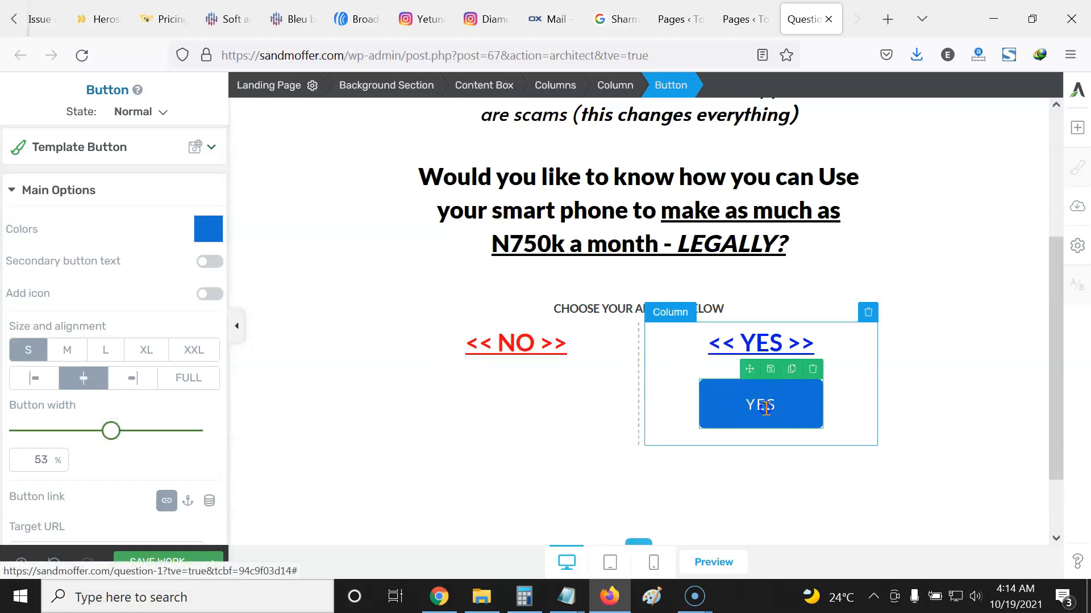
pyautogui.click(765, 407)
pyautogui.doubleClick(766, 405)
pyautogui.click(120, 280)
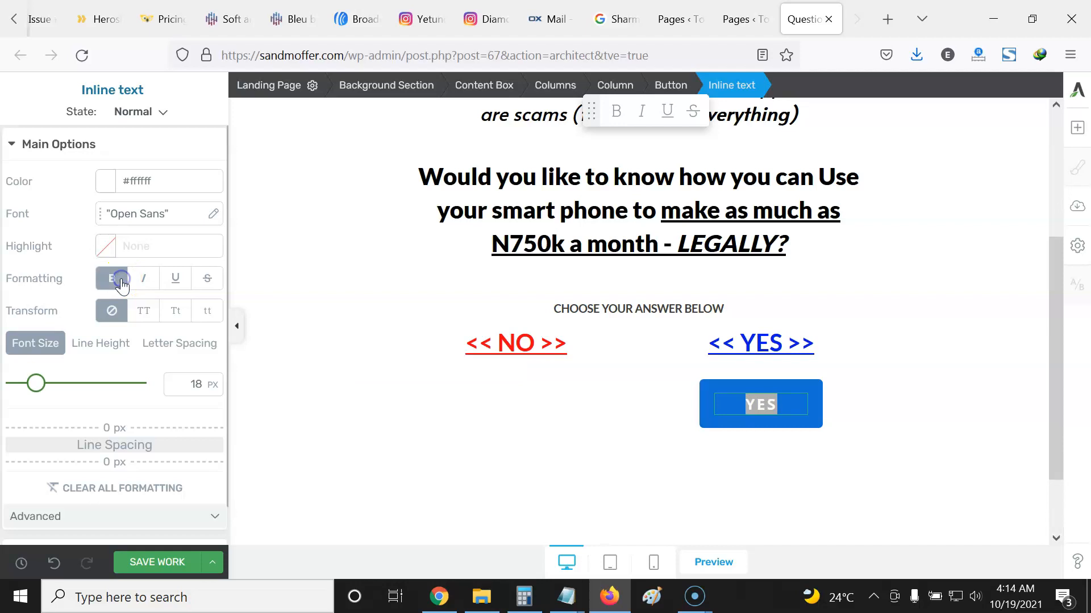
pyautogui.click(767, 404)
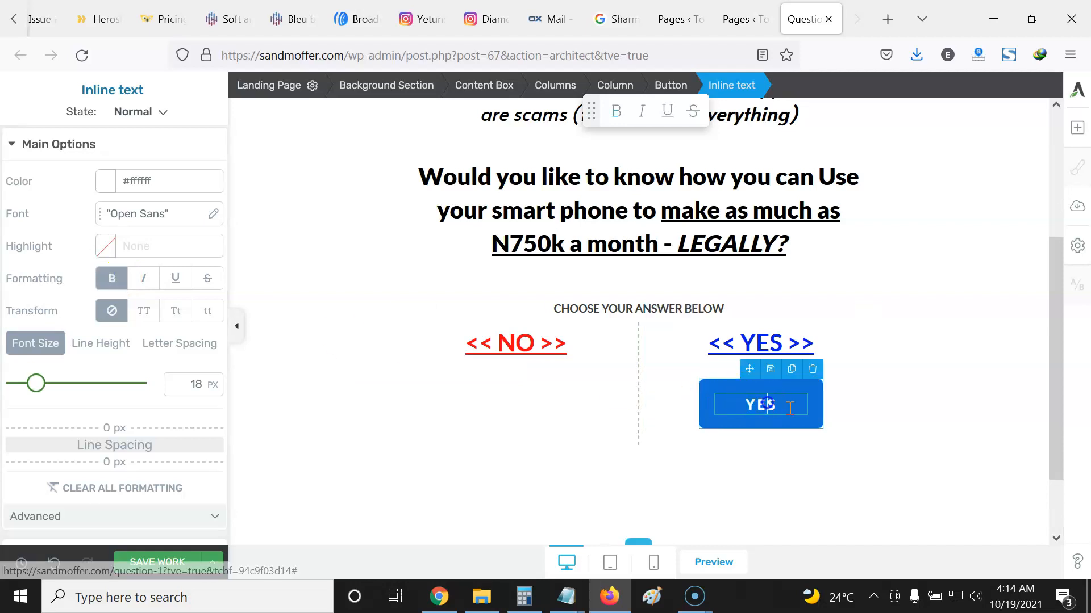
# Change the YES button's solid background color to orange-red #eb3805 and apply it.
pyautogui.click(714, 426)
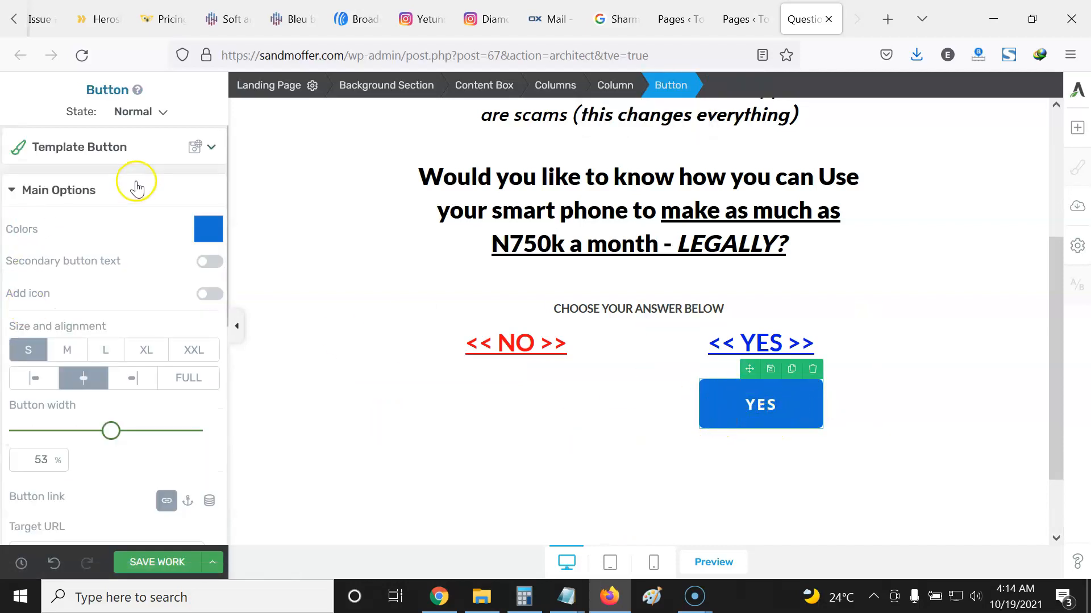
pyautogui.click(86, 191)
pyautogui.click(74, 324)
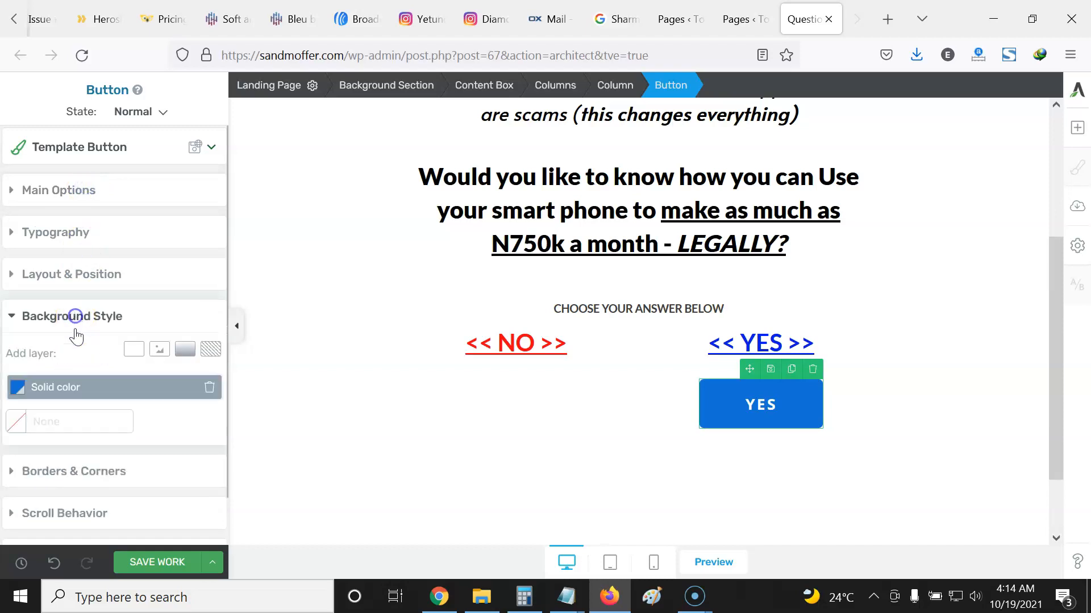
pyautogui.click(21, 386)
pyautogui.scroll(-1, 117, 324)
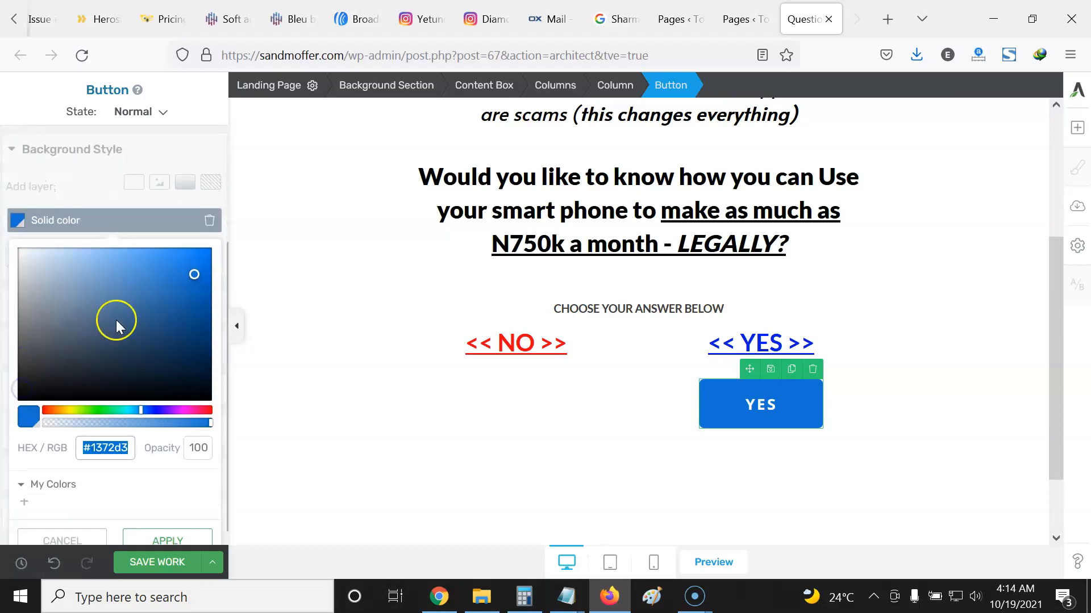
pyautogui.click(46, 412)
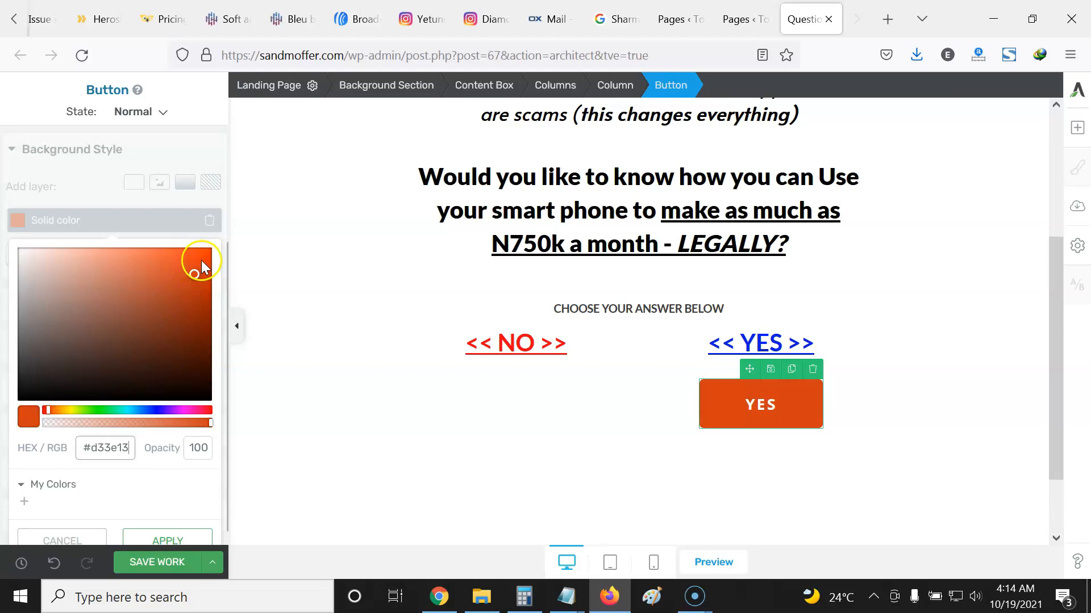
pyautogui.click(162, 538)
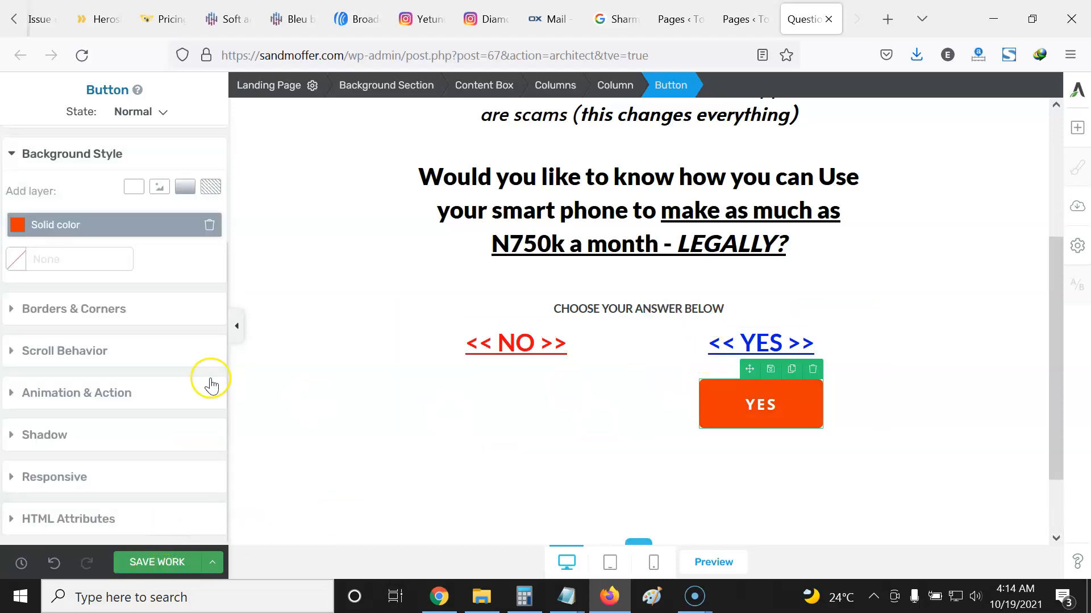
# Change the YES button's solid background color to blue #2a05eb and apply it.
pyautogui.click(18, 224)
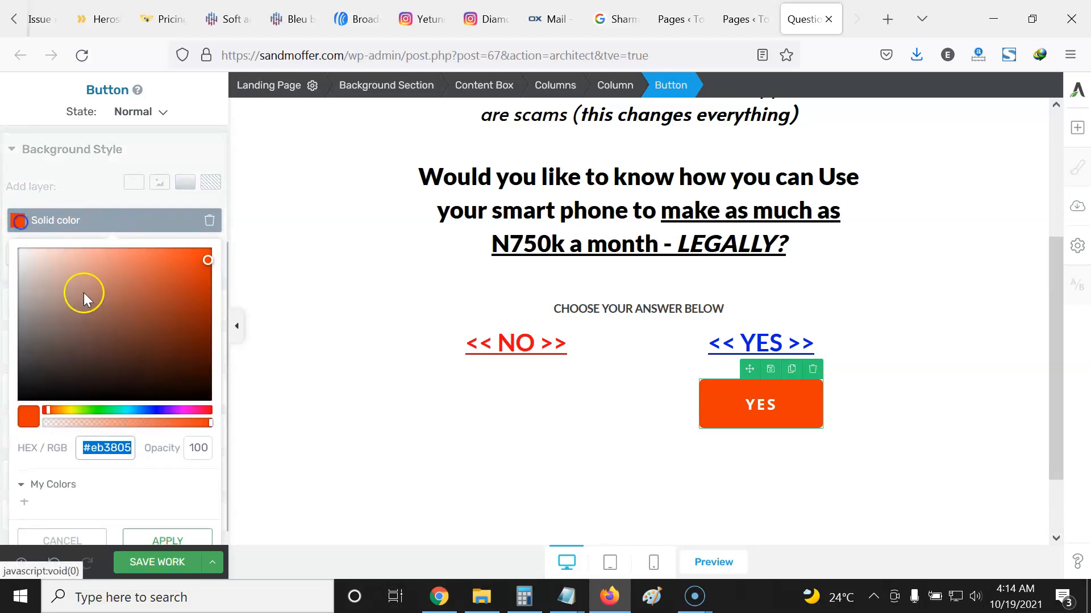
pyautogui.click(158, 409)
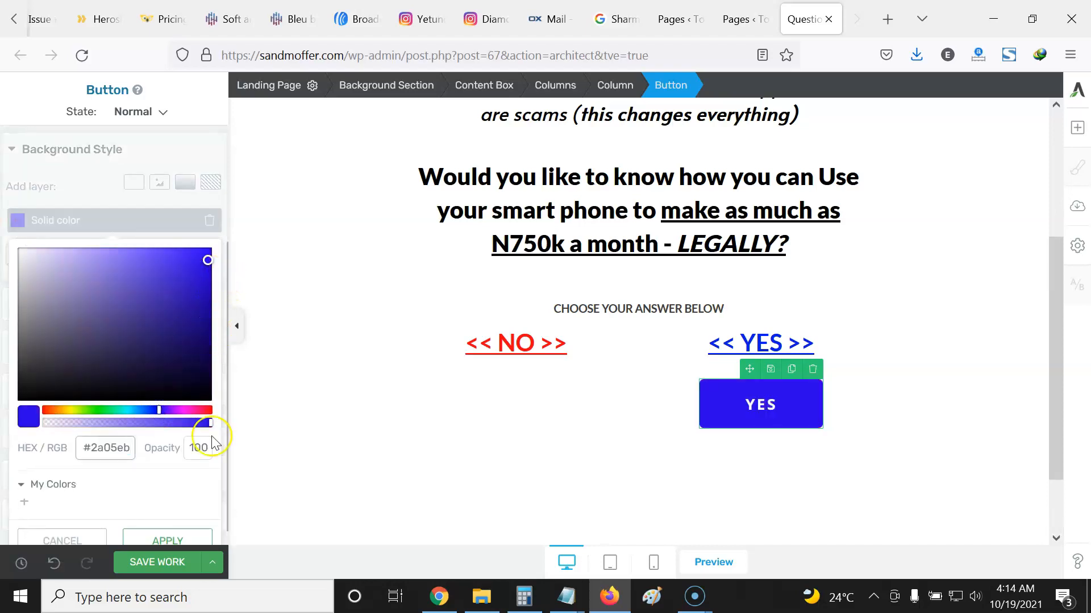
pyautogui.click(169, 542)
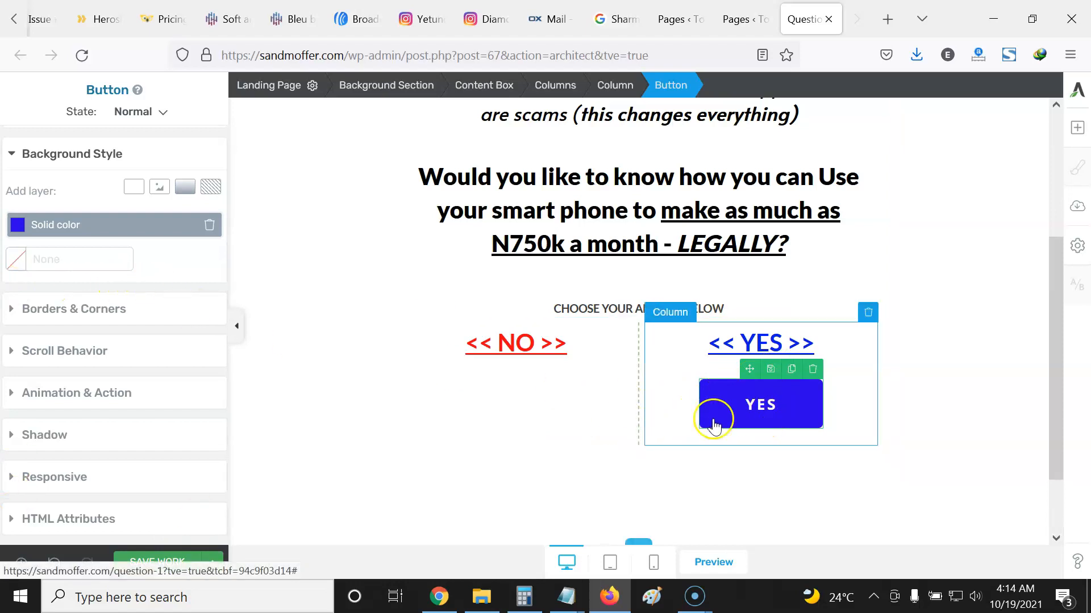
pyautogui.scroll(3, 97, 206)
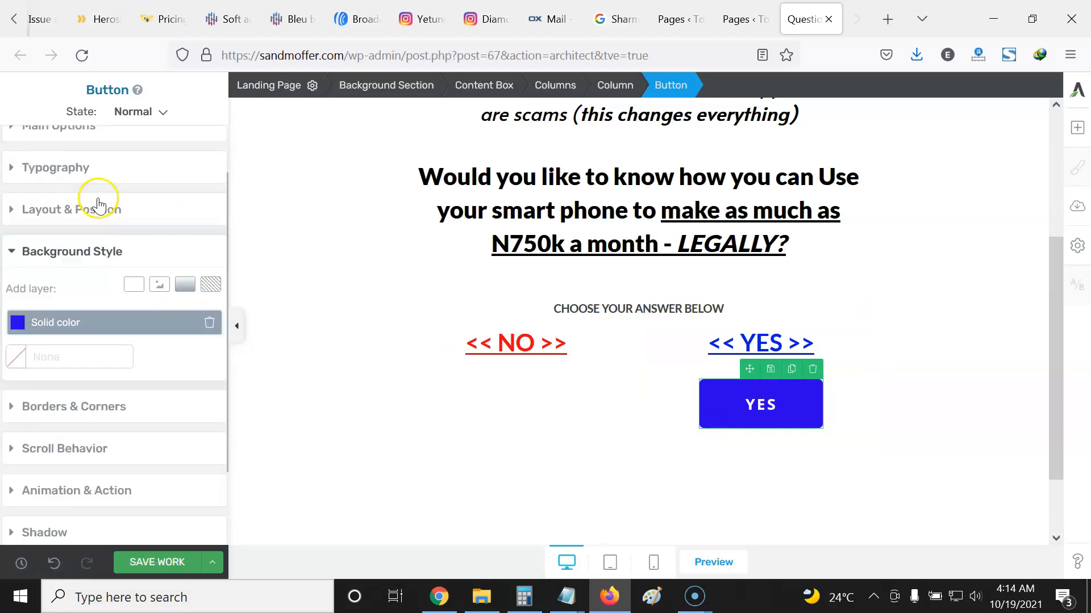
pyautogui.click(91, 198)
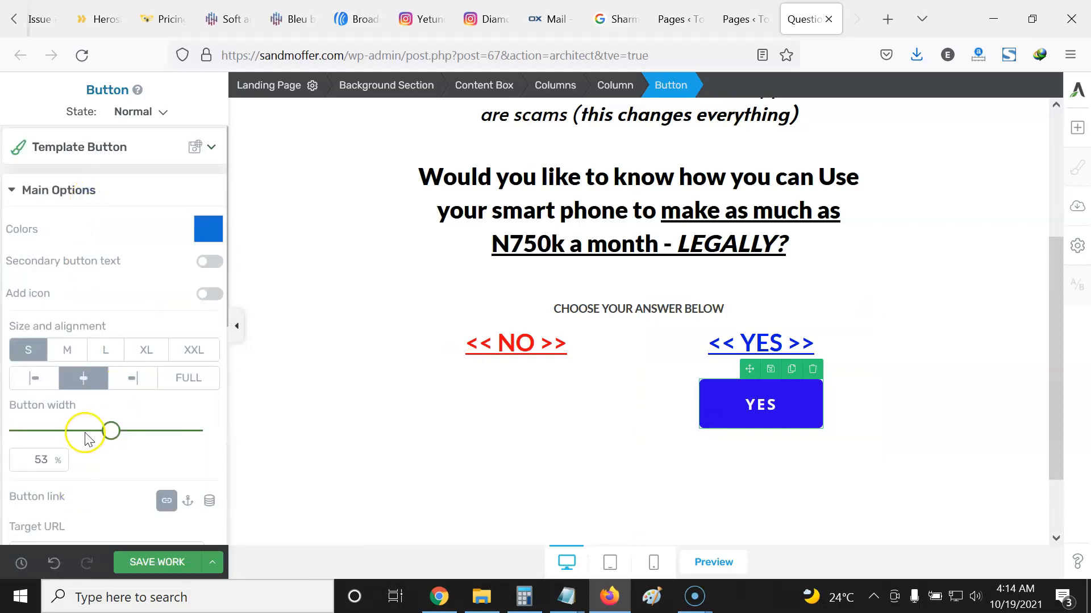
pyautogui.scroll(-4, 79, 397)
pyautogui.moveTo(62, 287); pyautogui.dragTo(24, 297)
pyautogui.click(17, 316)
pyautogui.doubleClick(11, 319)
pyautogui.write('https://sandmoffer.com/question-2')
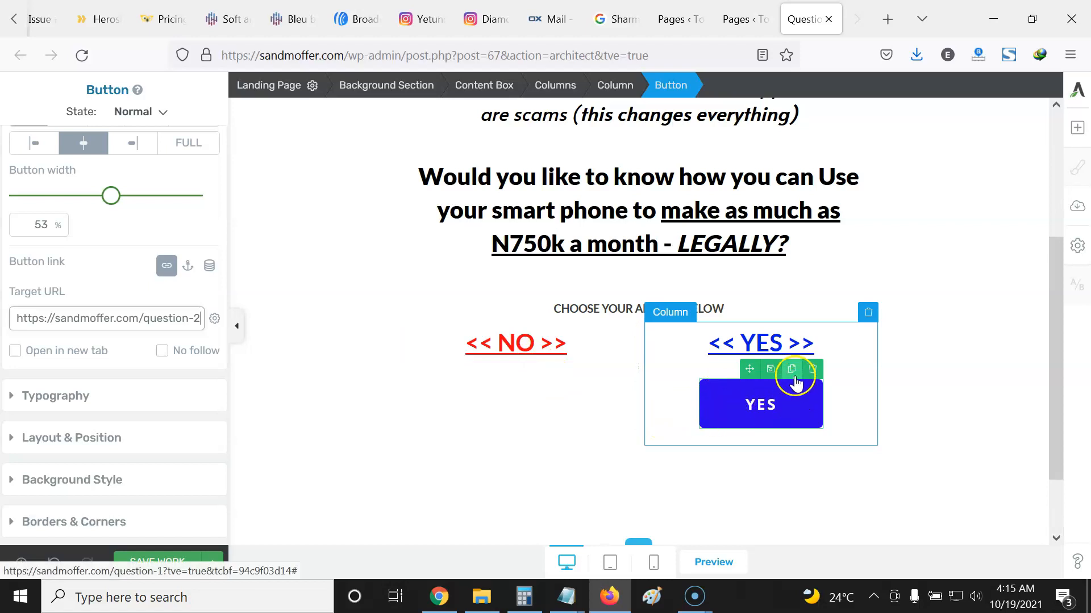
# Duplicate the YES button and move the copy beneath the << NO >> link in the other column.
pyautogui.click(791, 370)
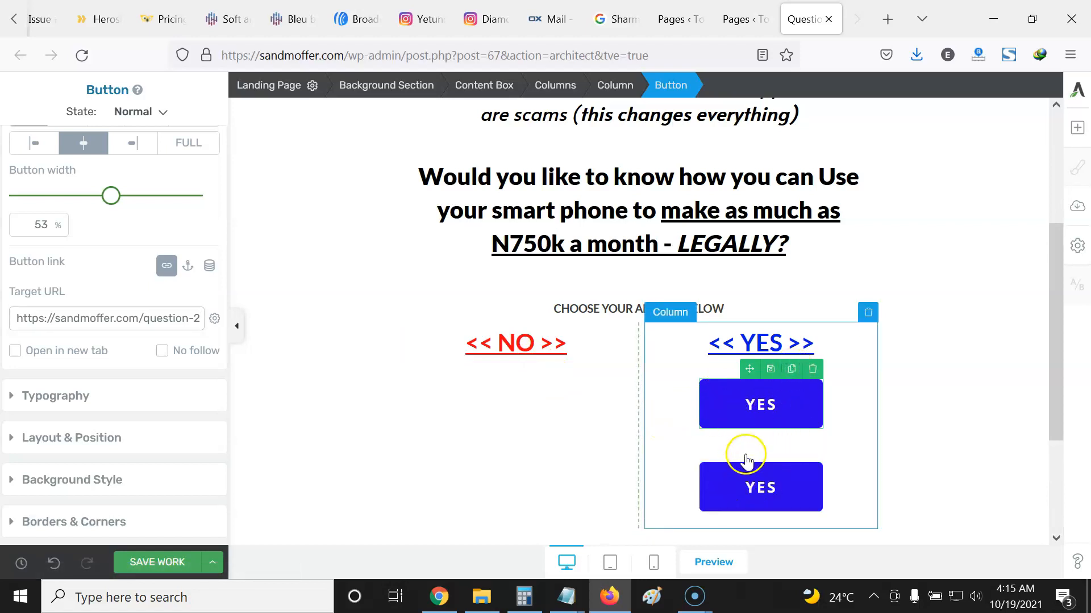
pyautogui.click(710, 500)
pyautogui.moveTo(748, 454); pyautogui.dragTo(515, 361)
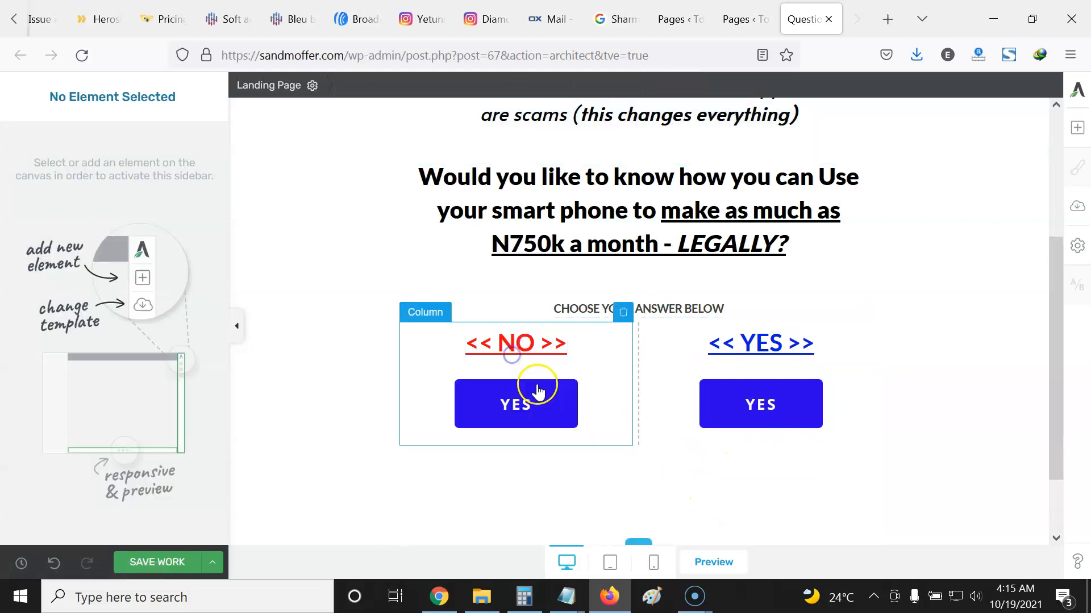
# Relabel the copied button NO and set its solid background color to orange-red #eb3105.
pyautogui.click(528, 405)
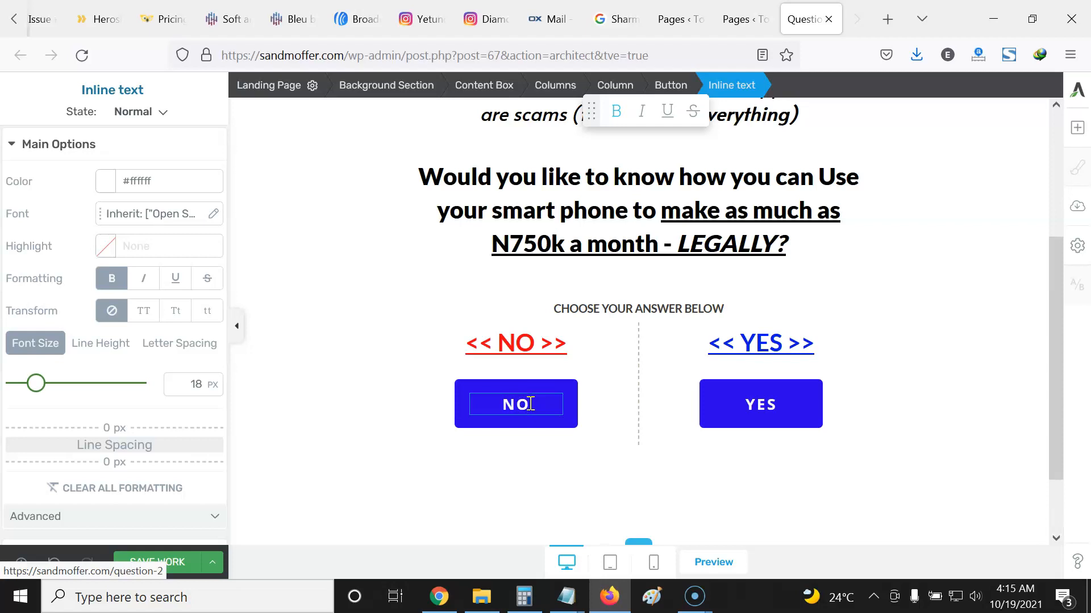
pyautogui.click(465, 429)
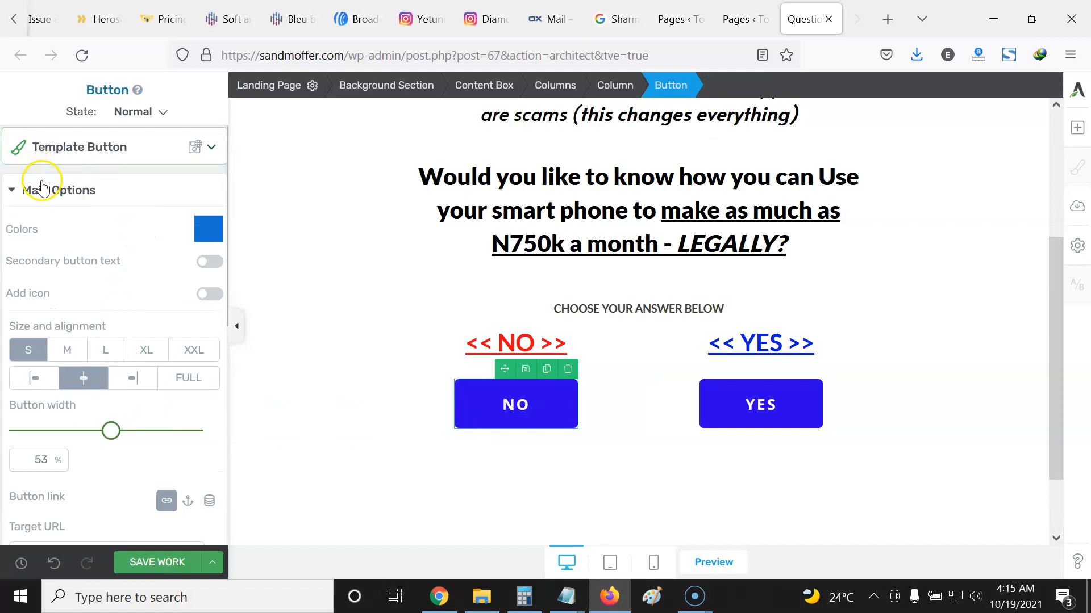
pyautogui.click(42, 188)
pyautogui.click(72, 316)
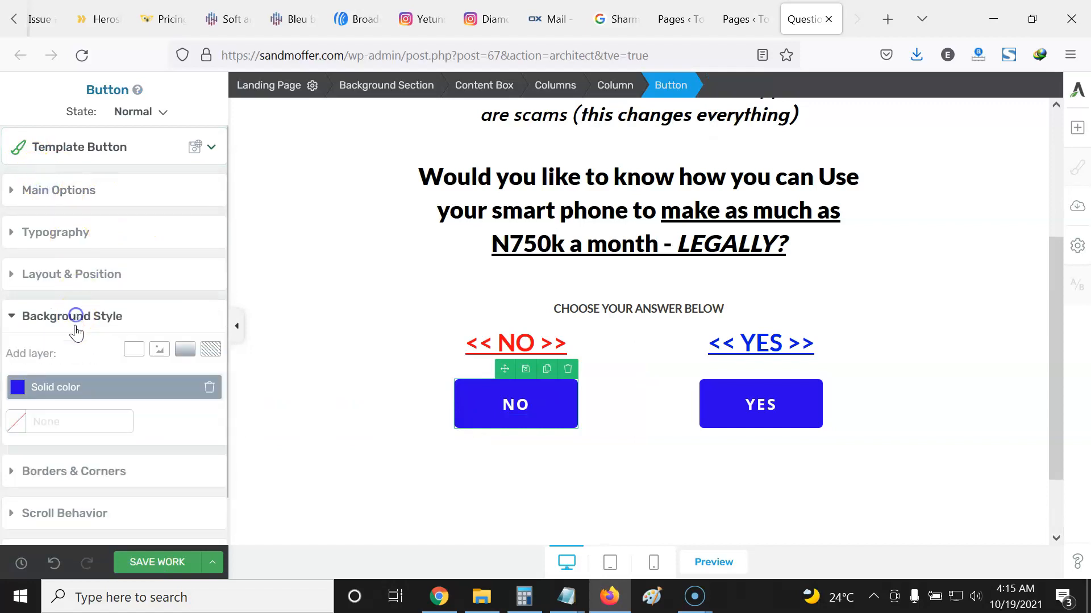
pyautogui.click(18, 389)
pyautogui.click(48, 412)
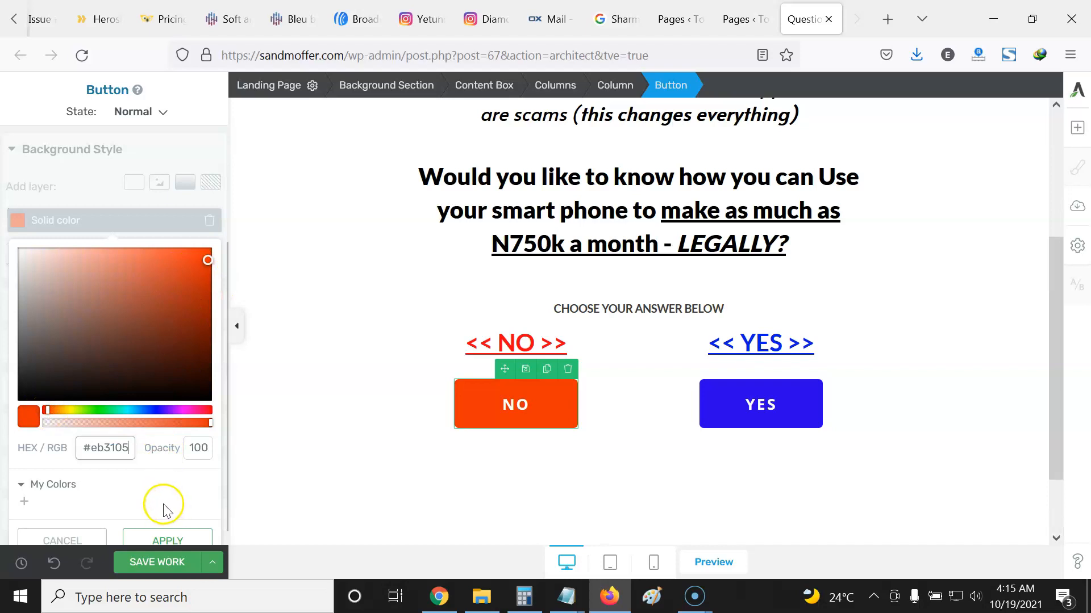
pyautogui.click(161, 539)
# Copy the link of the No Reply page from the WordPress pages list for the NO button.
pyautogui.scroll(3, 165, 244)
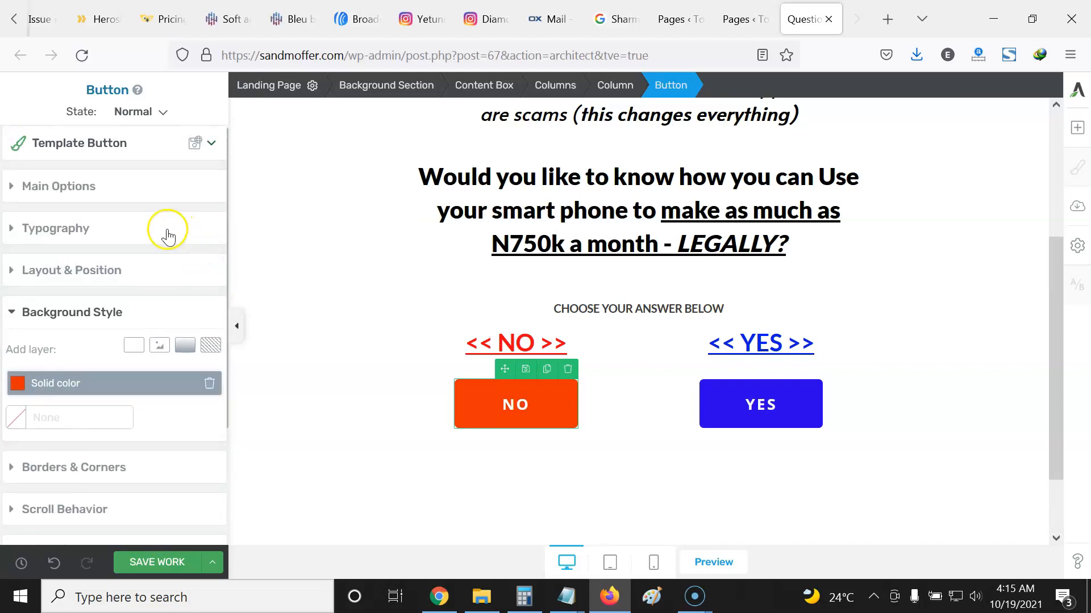
pyautogui.click(467, 421)
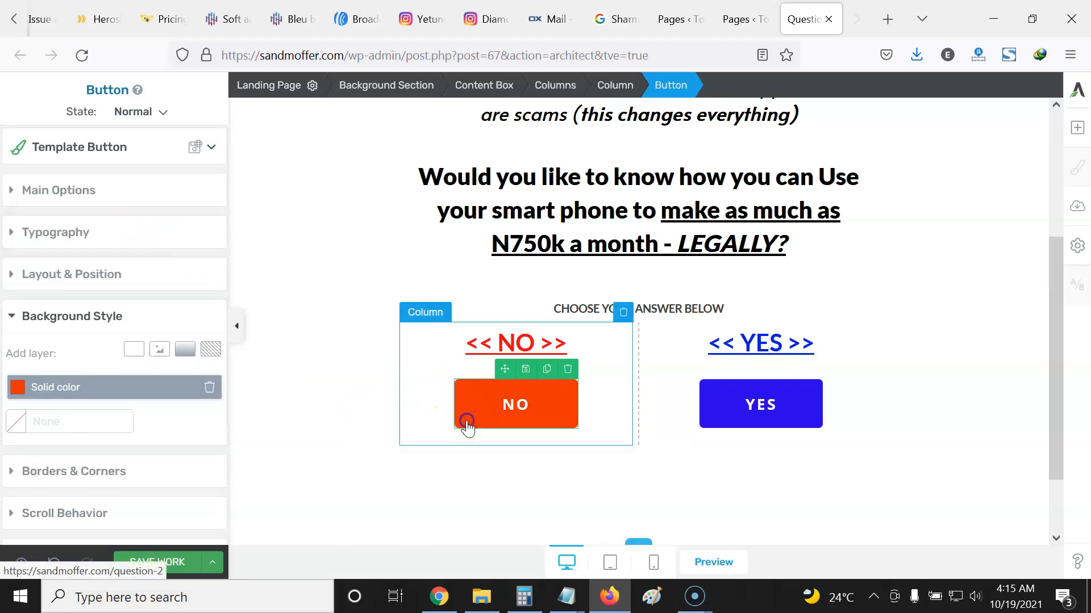
pyautogui.click(113, 192)
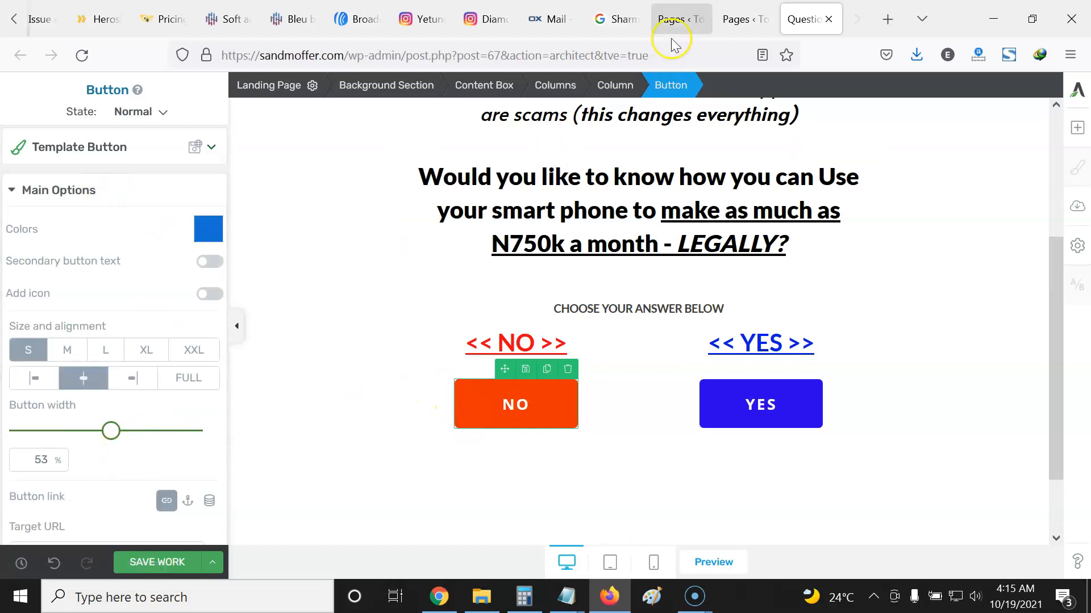
pyautogui.click(739, 19)
pyautogui.scroll(3, 244, 222)
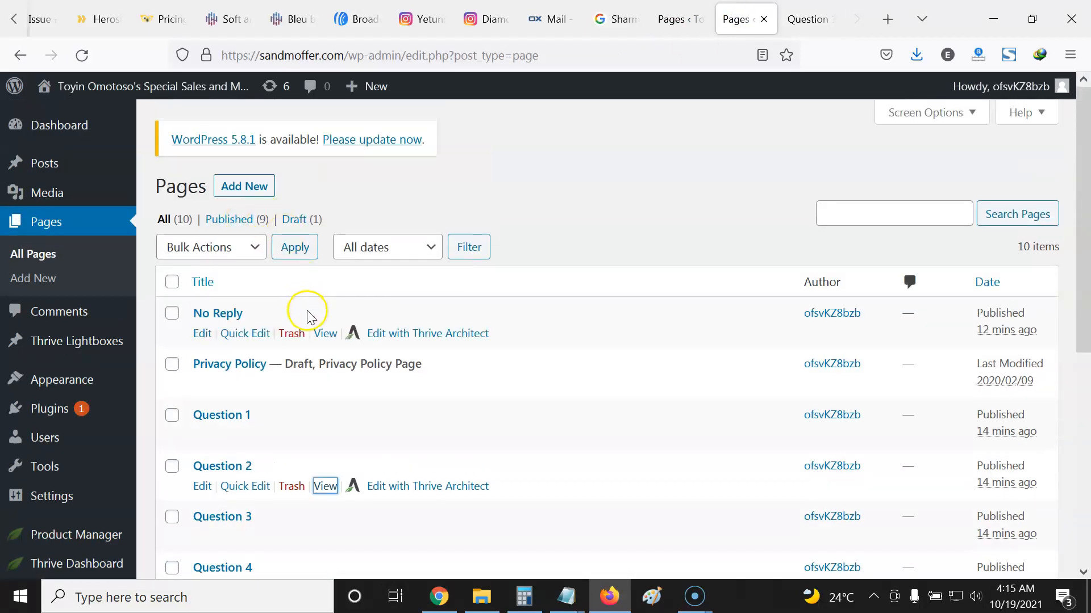
pyautogui.rightClick(323, 335)
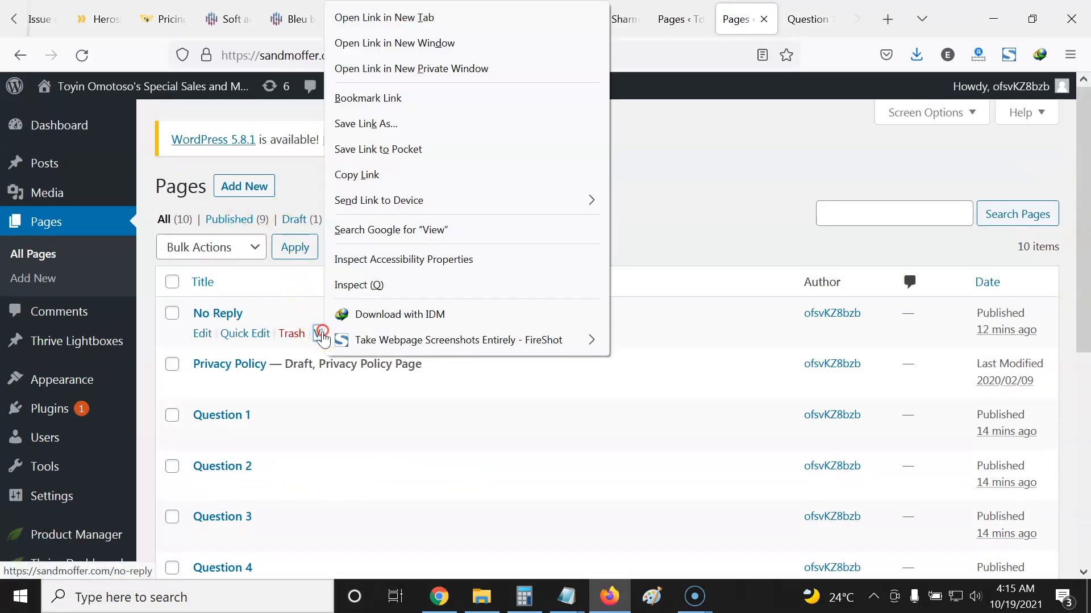
pyautogui.click(381, 174)
pyautogui.click(806, 19)
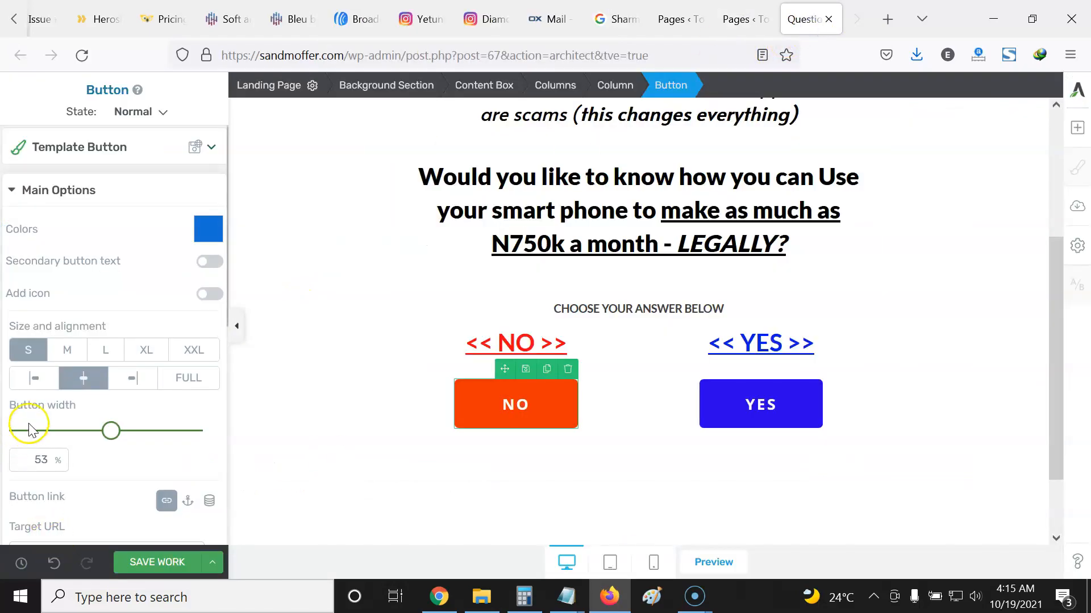
pyautogui.scroll(-4, 72, 372)
pyautogui.tripleClick(81, 319)
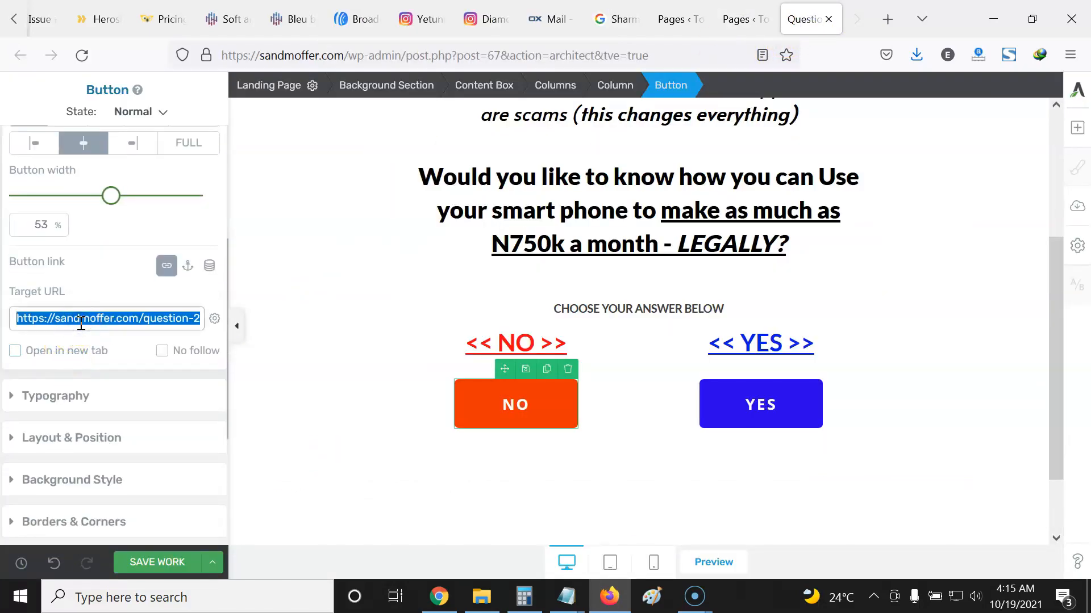
pyautogui.hotkey('ctrl', 'v')
pyautogui.click(160, 559)
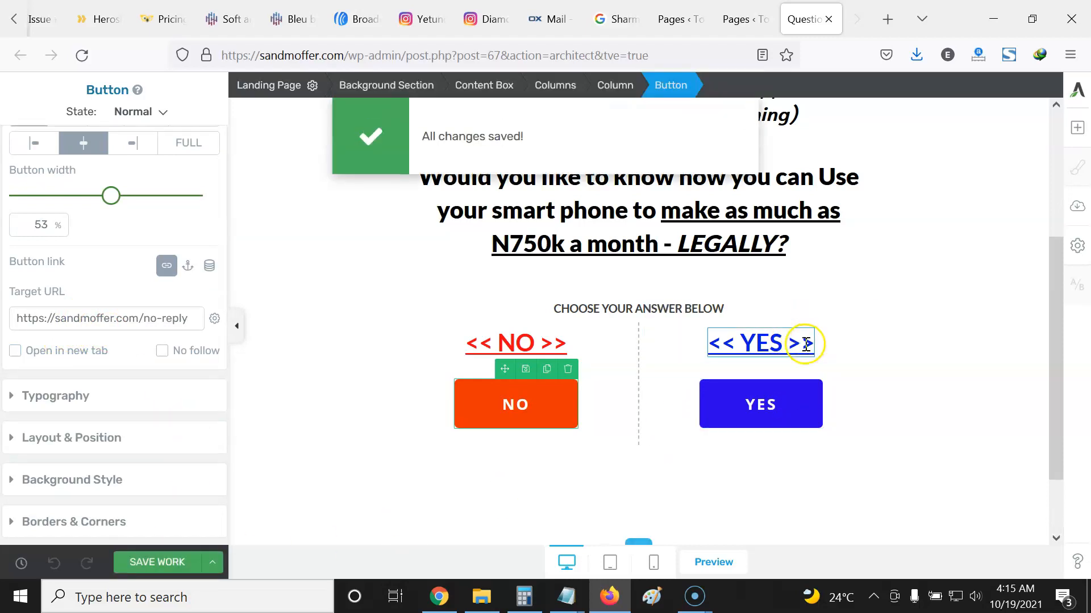
# Delete the << YES >> and << NO >> text links above the two buttons and save the page.
pyautogui.click(806, 345)
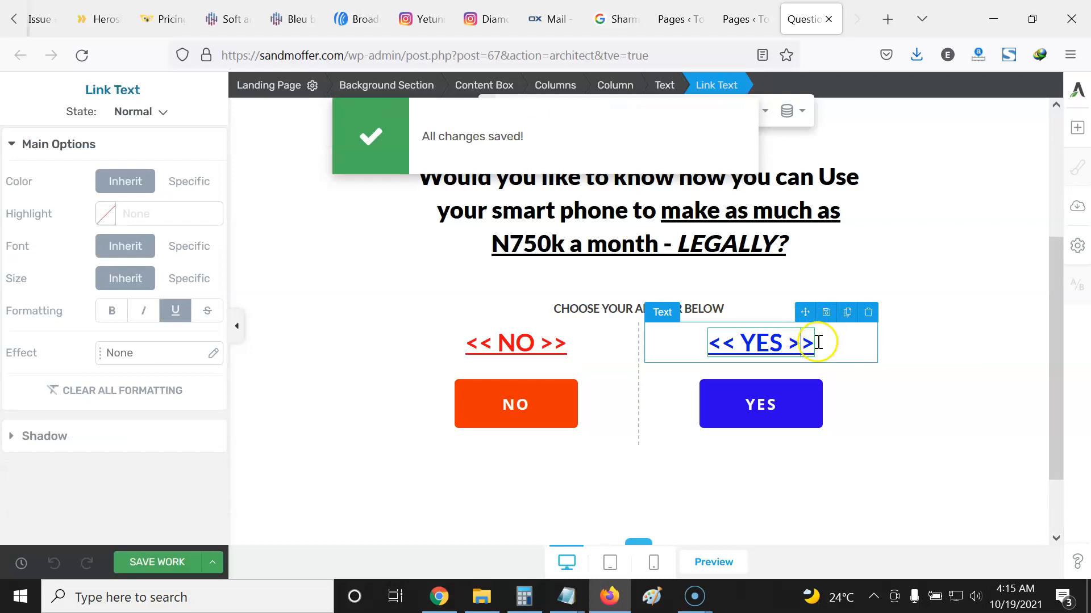
pyautogui.click(866, 312)
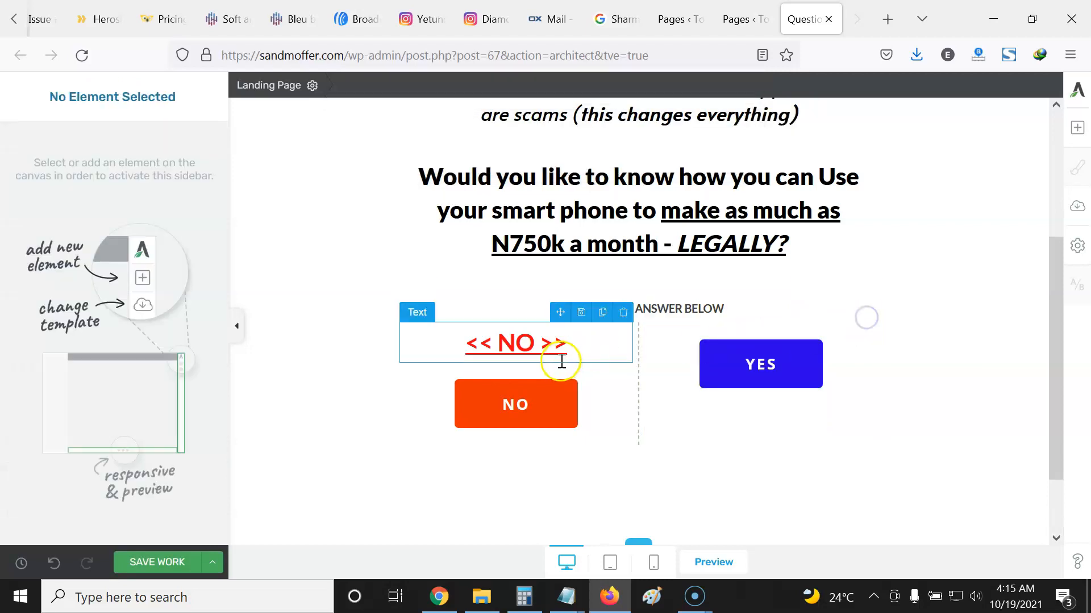
pyautogui.click(561, 348)
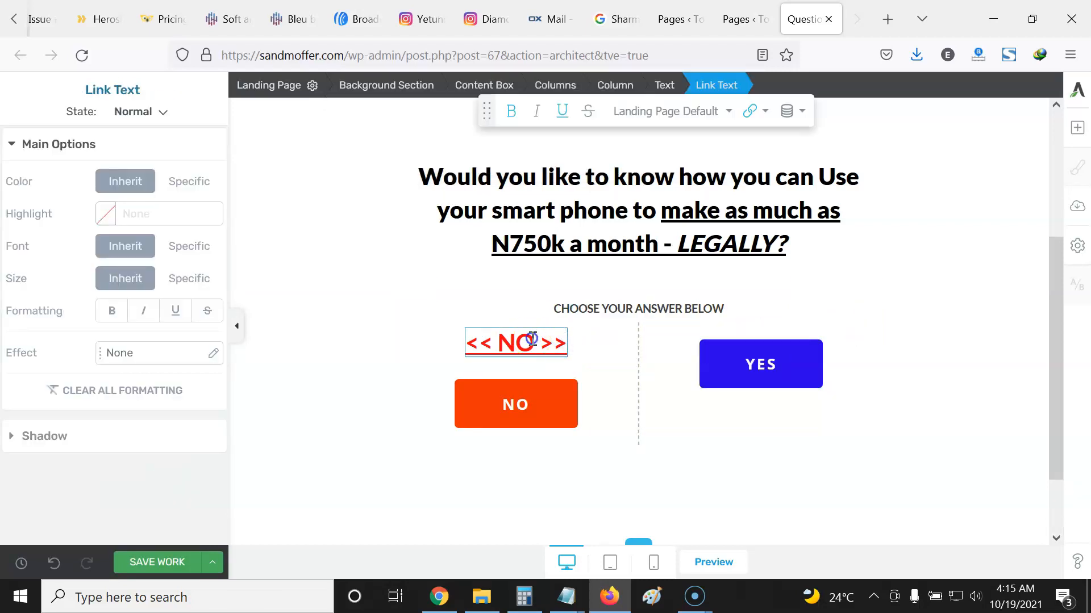
pyautogui.moveTo(487, 343)
pyautogui.click(625, 313)
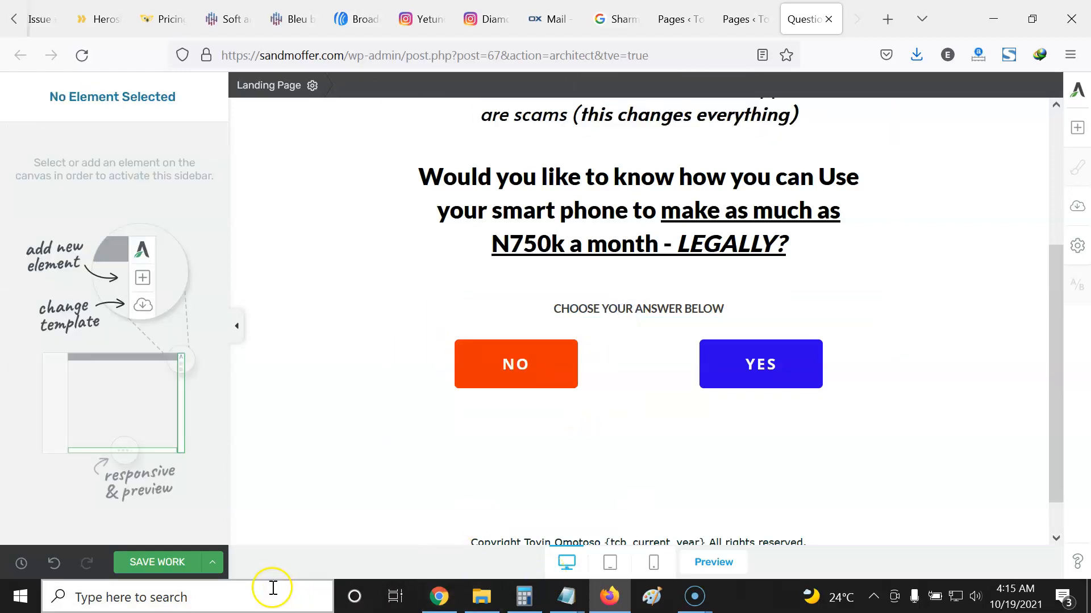
pyautogui.click(161, 563)
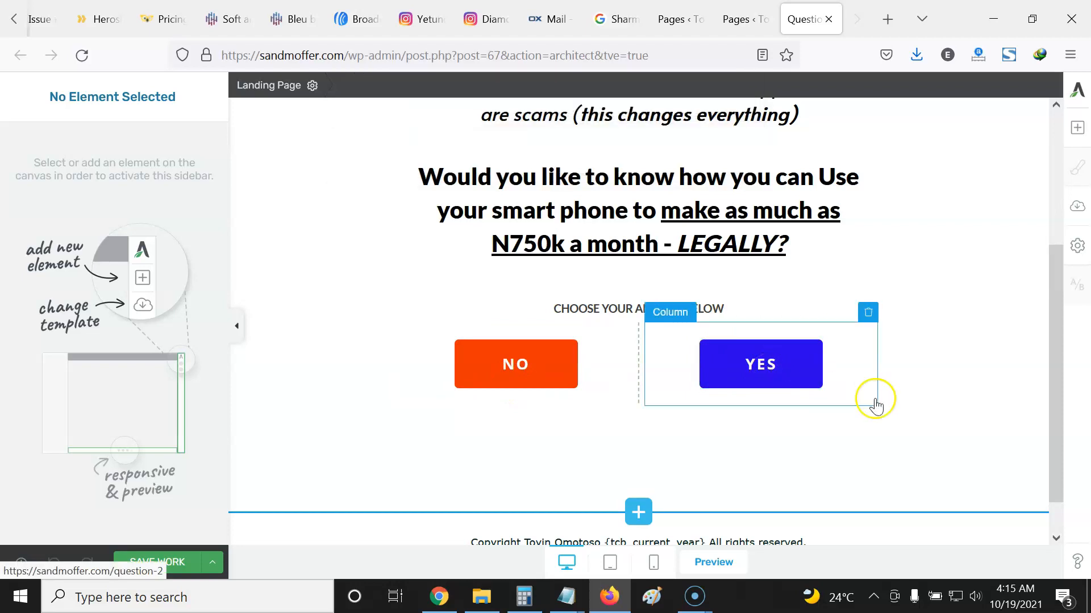
pyautogui.scroll(3, 886, 392)
pyautogui.scroll(-3, 839, 236)
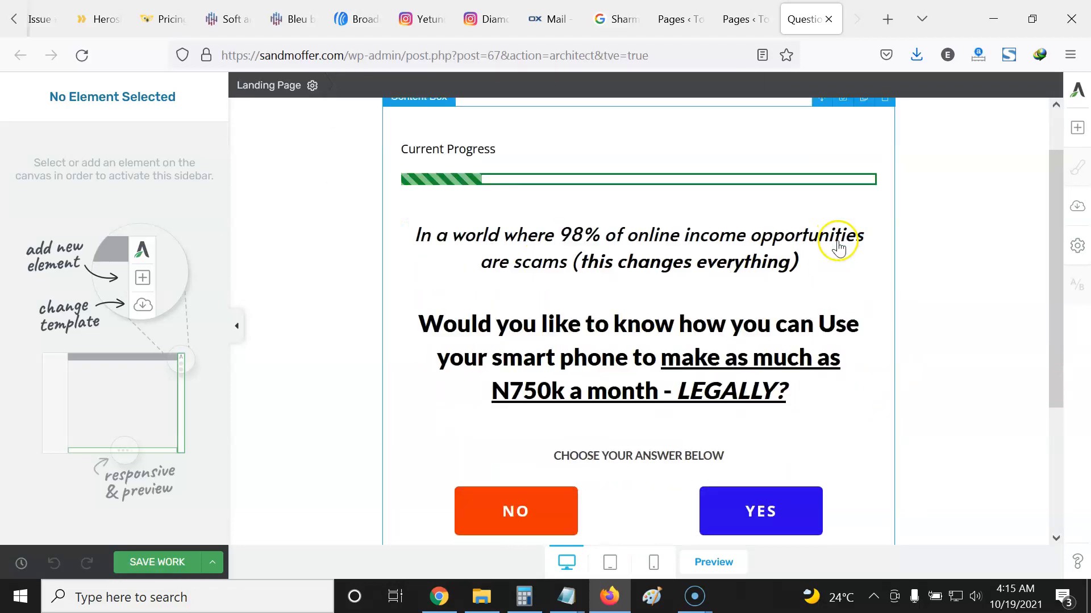
pyautogui.scroll(3, 791, 279)
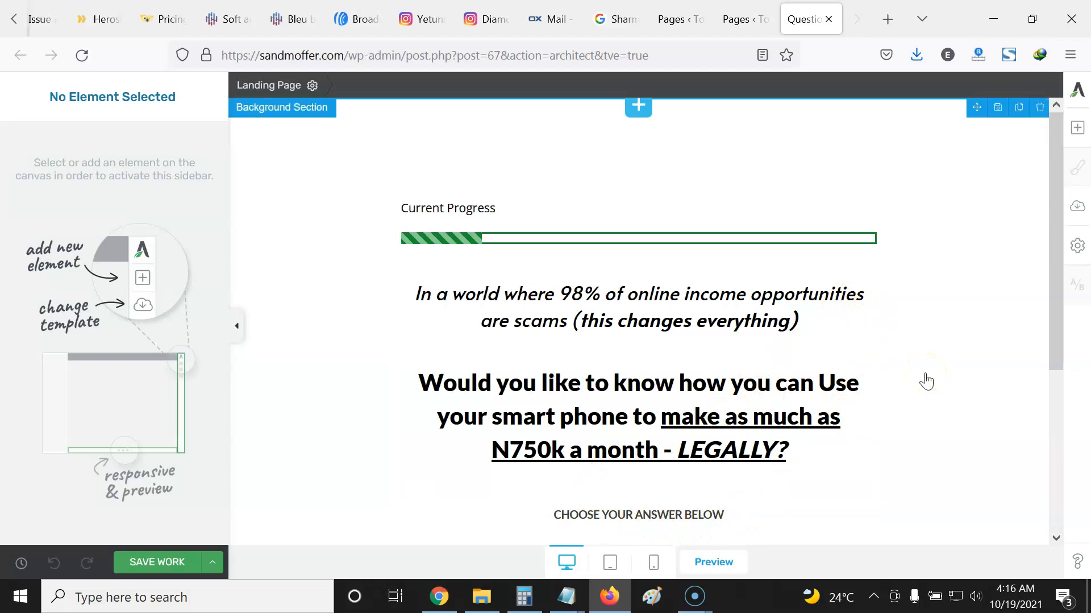
pyautogui.scroll(-3, 915, 330)
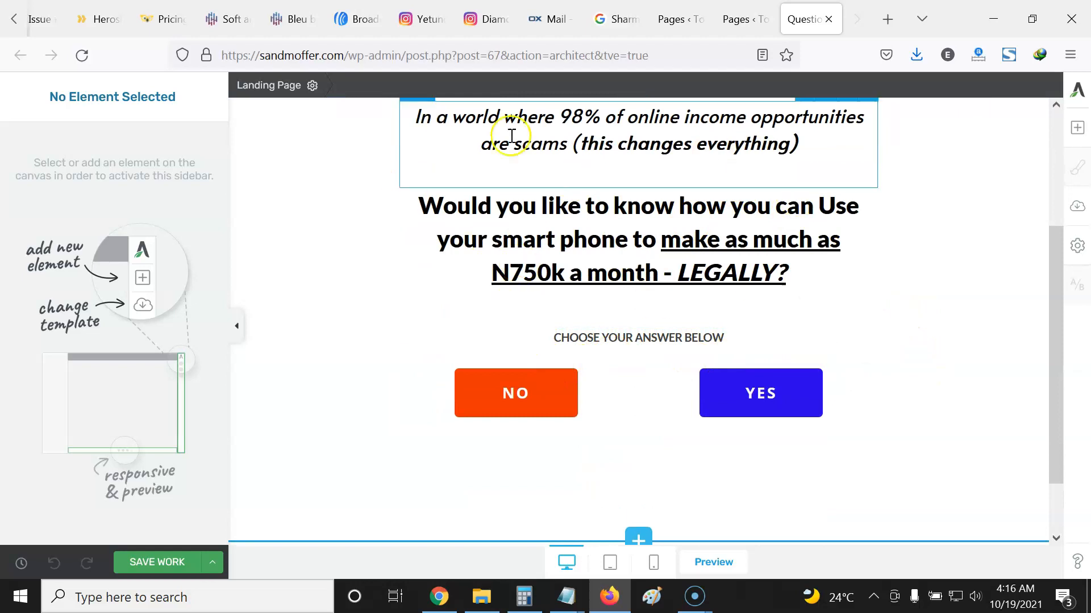
pyautogui.scroll(3, 973, 304)
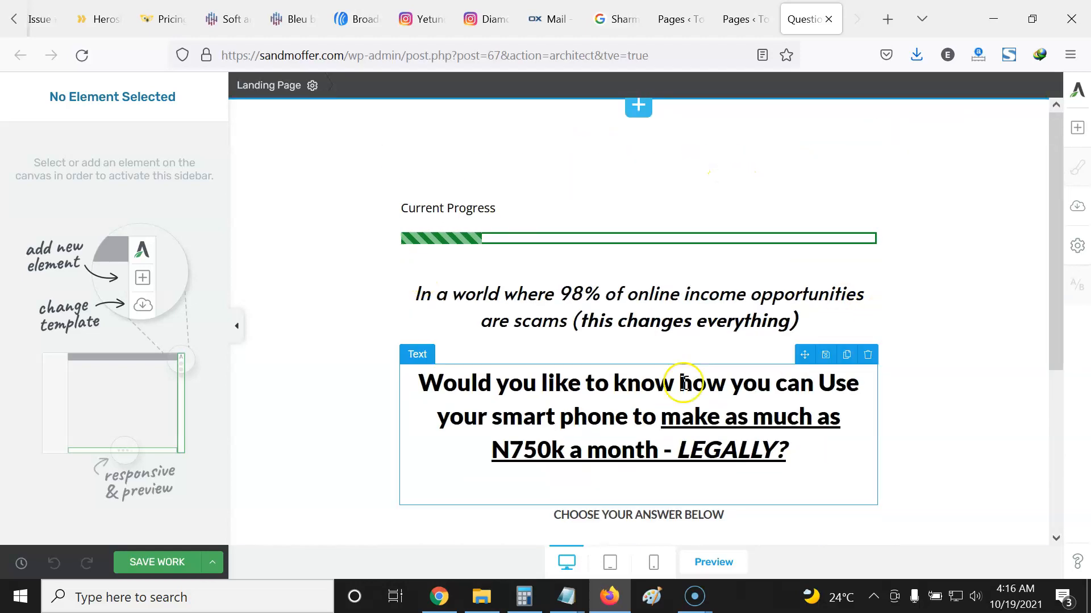
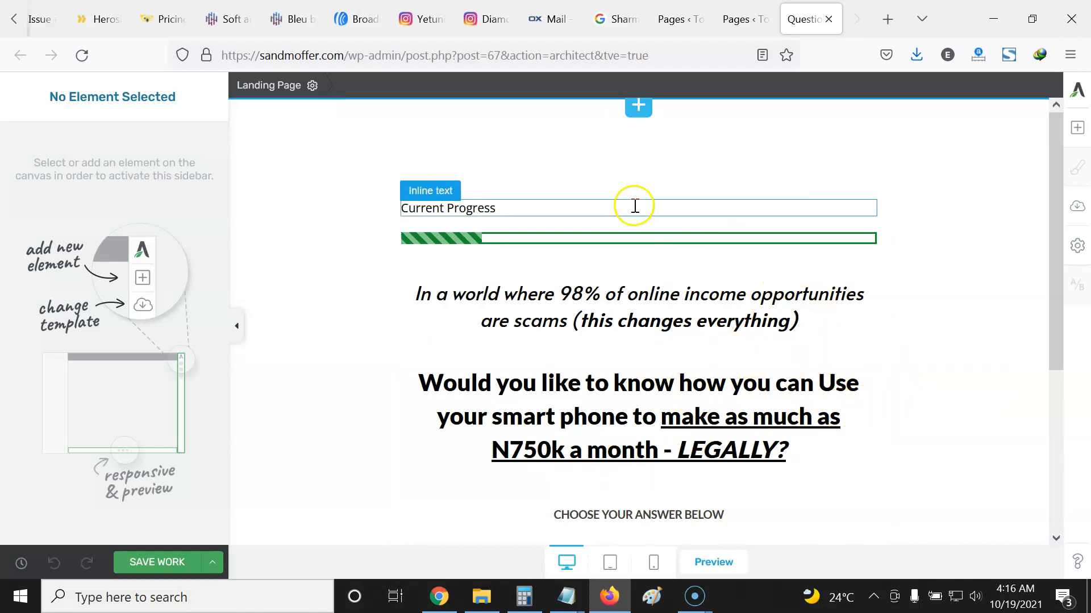
# Save the current landing page as a reusable page template named question1.
pyautogui.click(1076, 246)
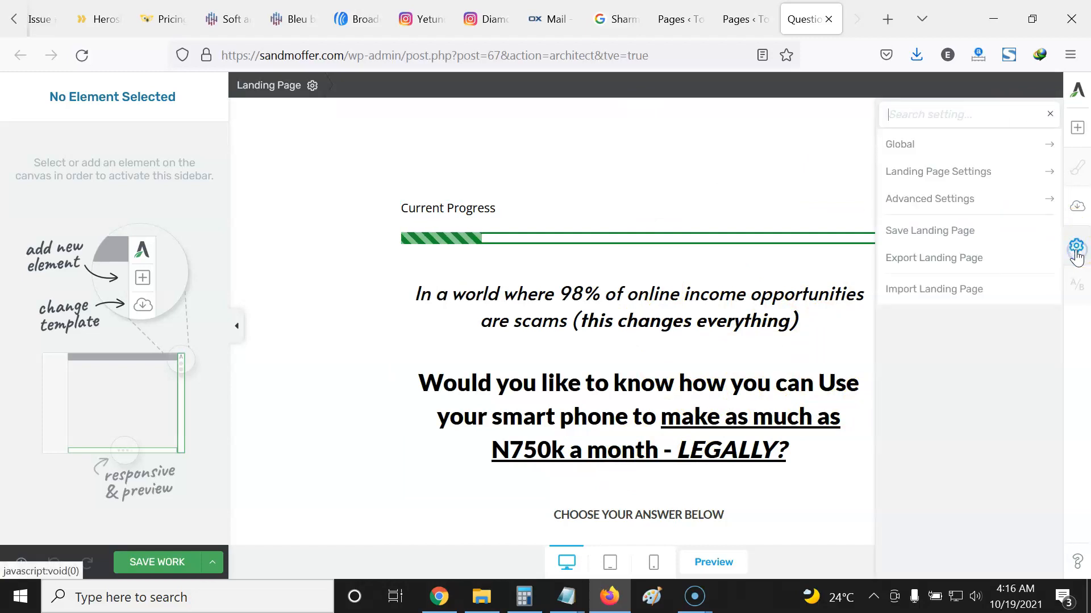
pyautogui.click(949, 236)
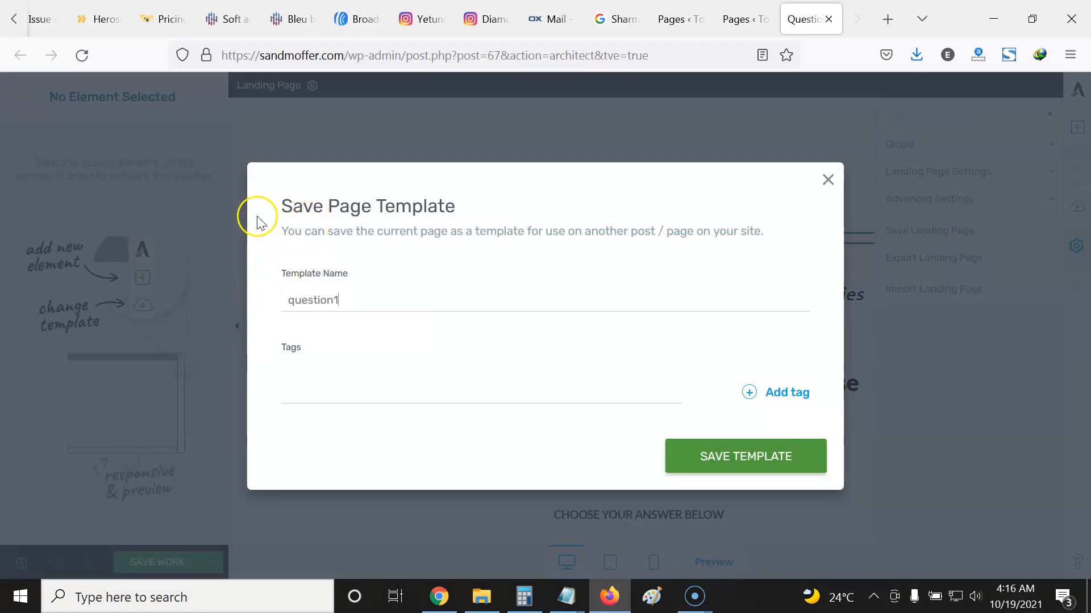
pyautogui.click(743, 458)
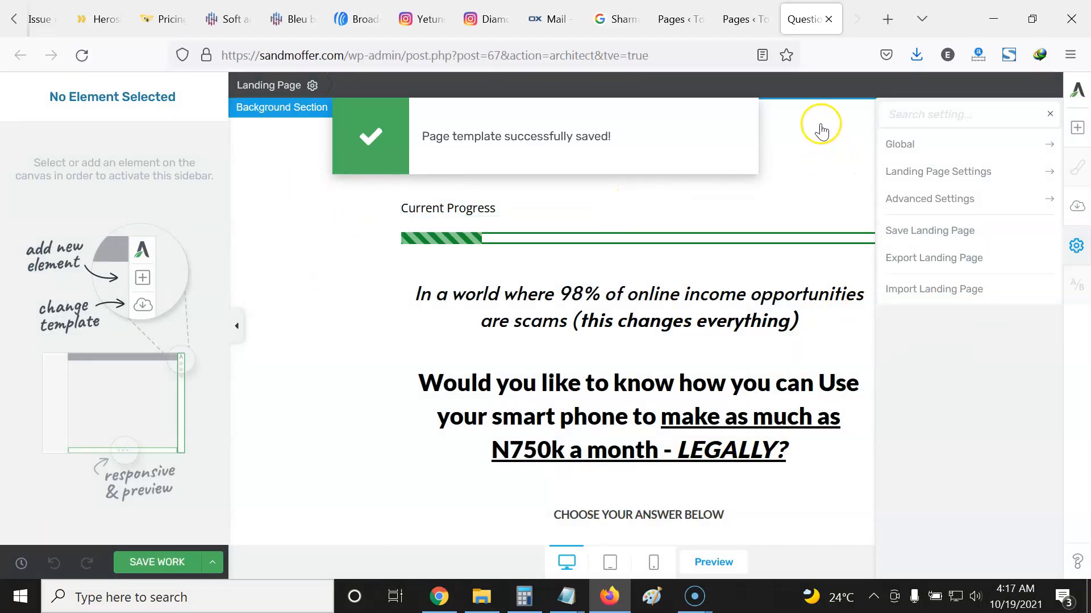
# Open the Question 2 page from the pages list with Thrive Architect in a new tab and switch to it.
pyautogui.click(759, 20)
pyautogui.scroll(-3, 571, 307)
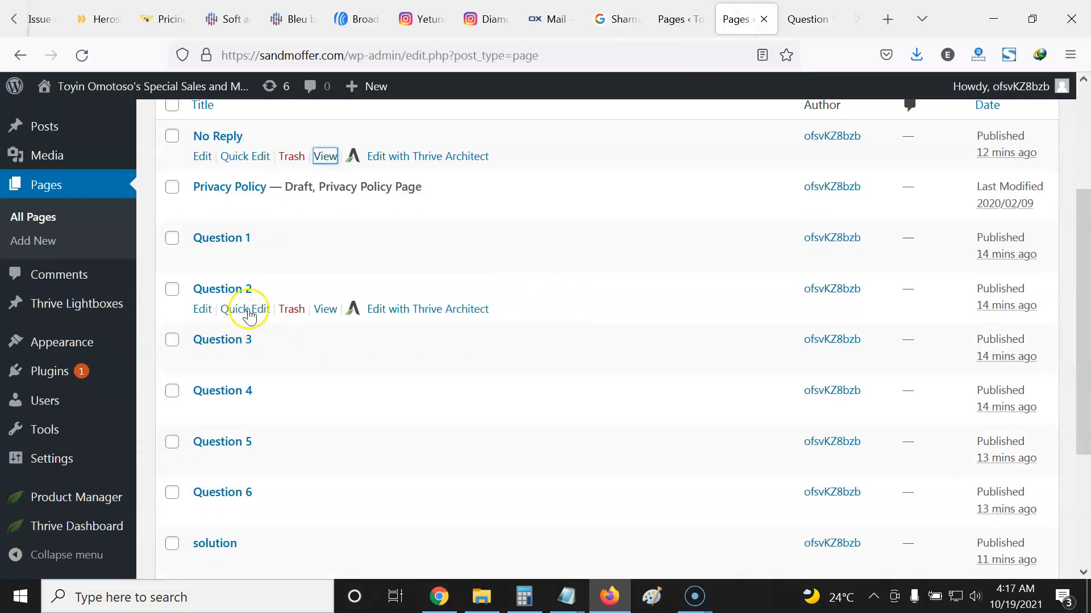
pyautogui.rightClick(400, 316)
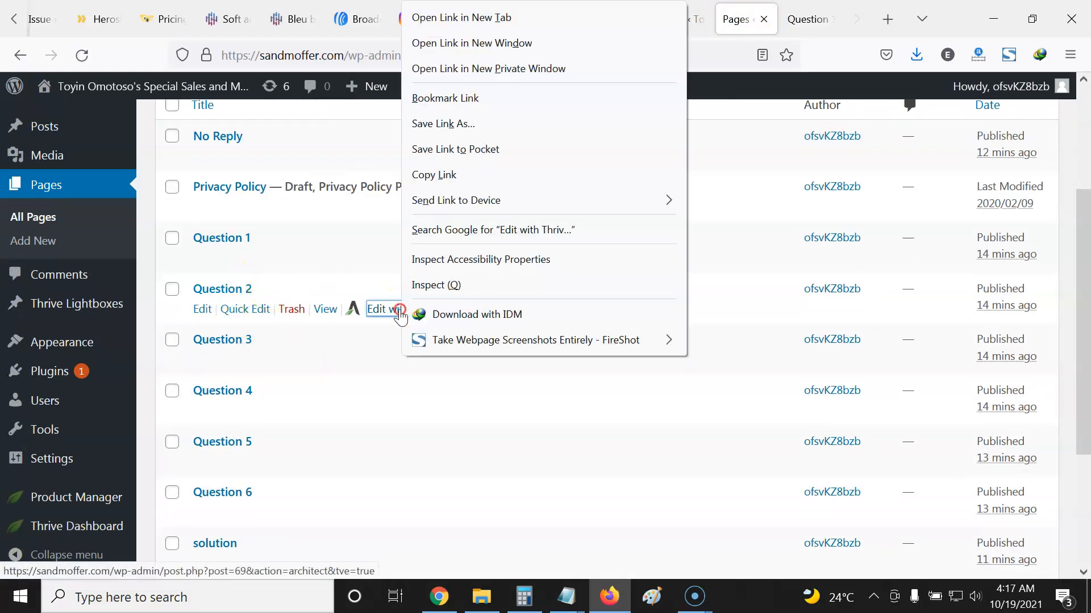
pyautogui.click(475, 18)
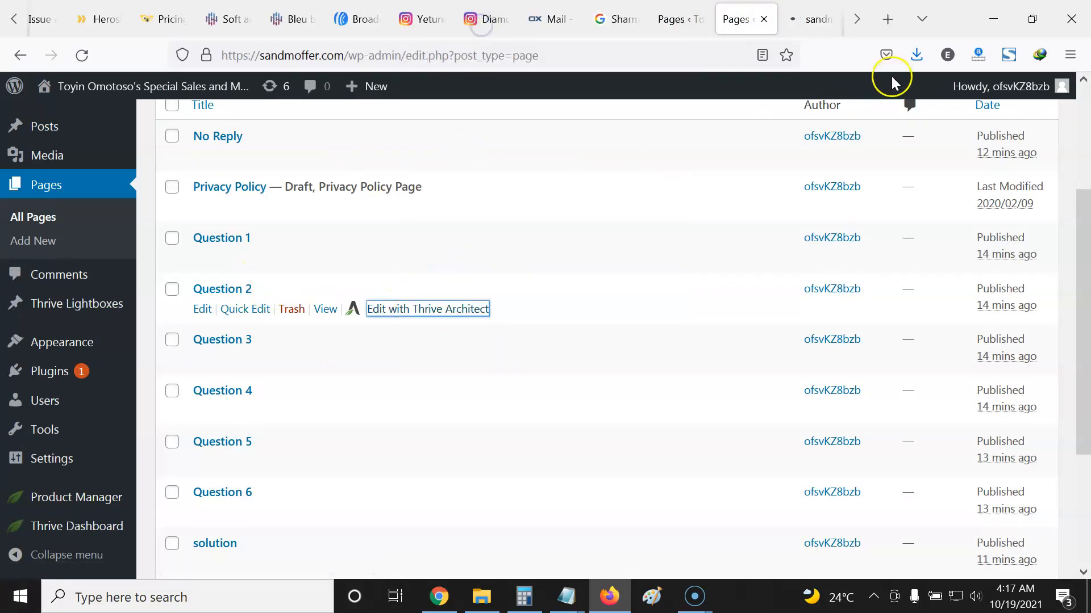
pyautogui.click(858, 26)
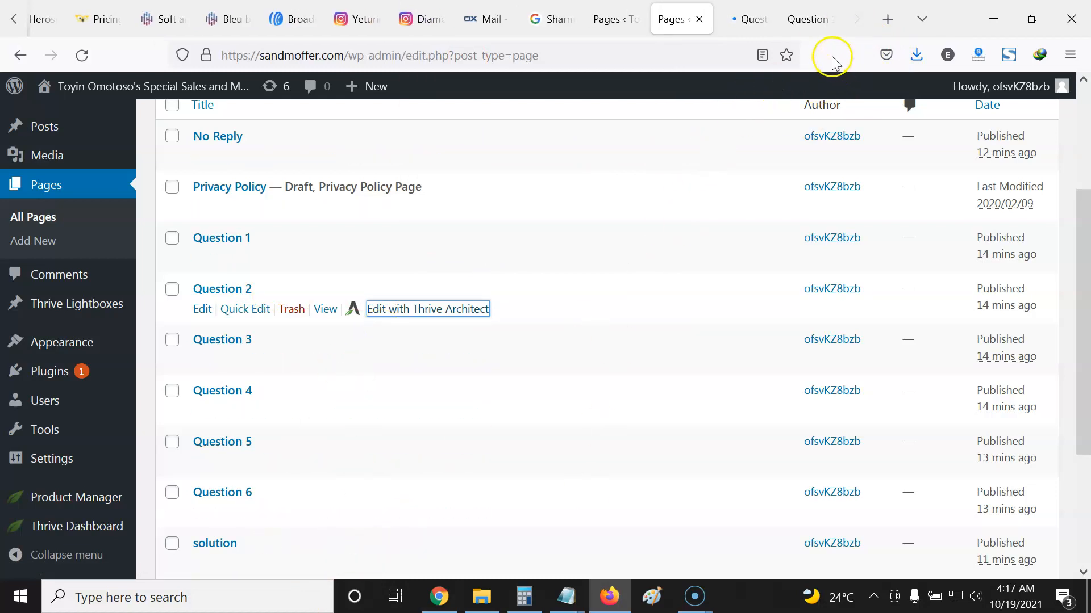
pyautogui.click(754, 20)
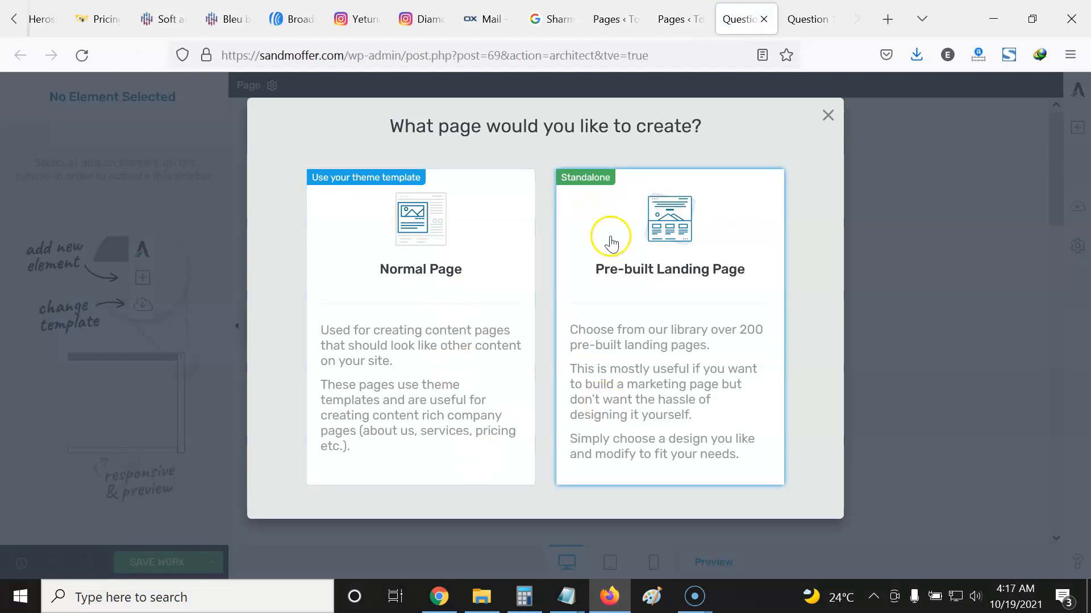
# Choose a pre-built landing page for Question 2 and apply the saved template question1.
pyautogui.click(664, 291)
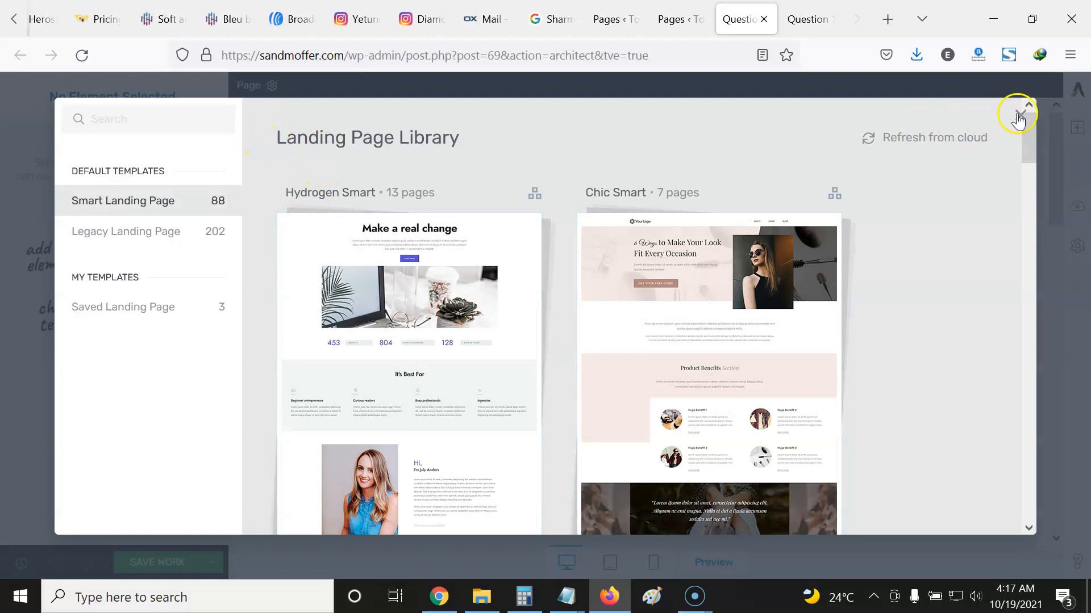
pyautogui.moveTo(480, 390)
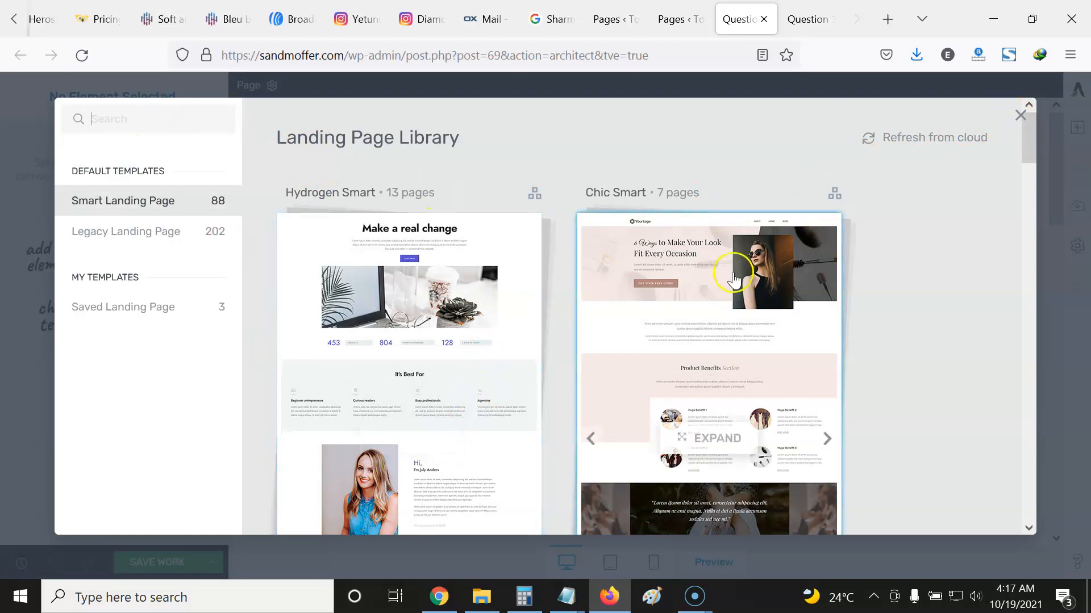
pyautogui.click(124, 312)
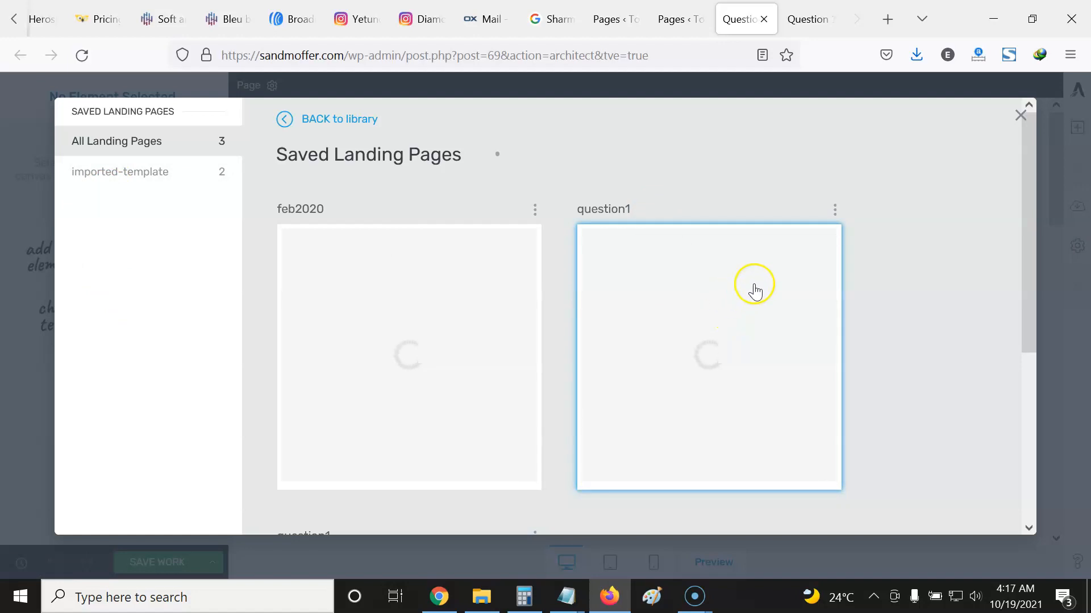
pyautogui.doubleClick(713, 321)
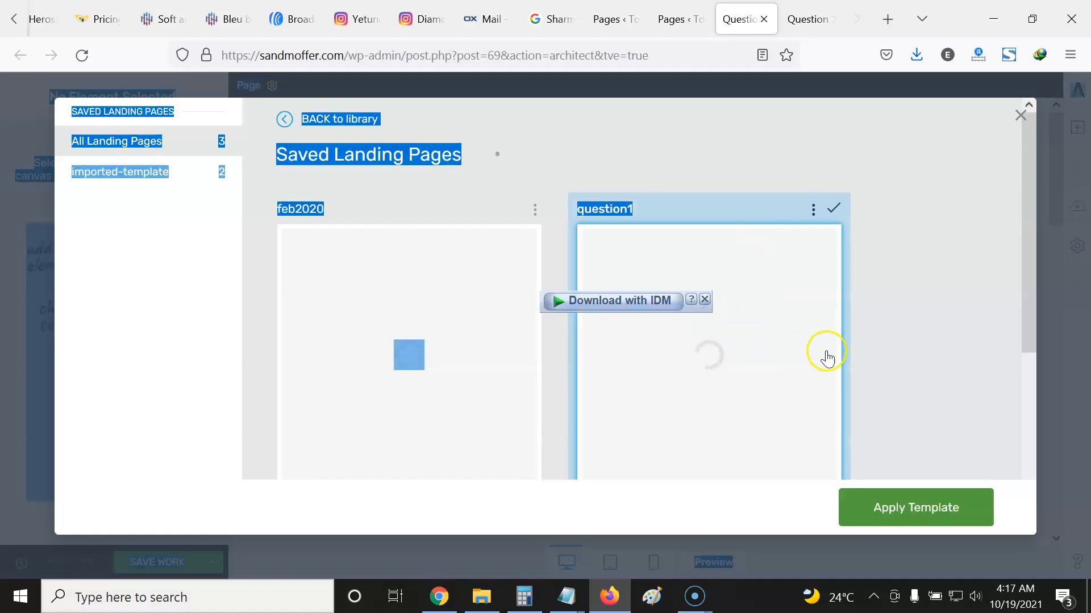
pyautogui.click(926, 297)
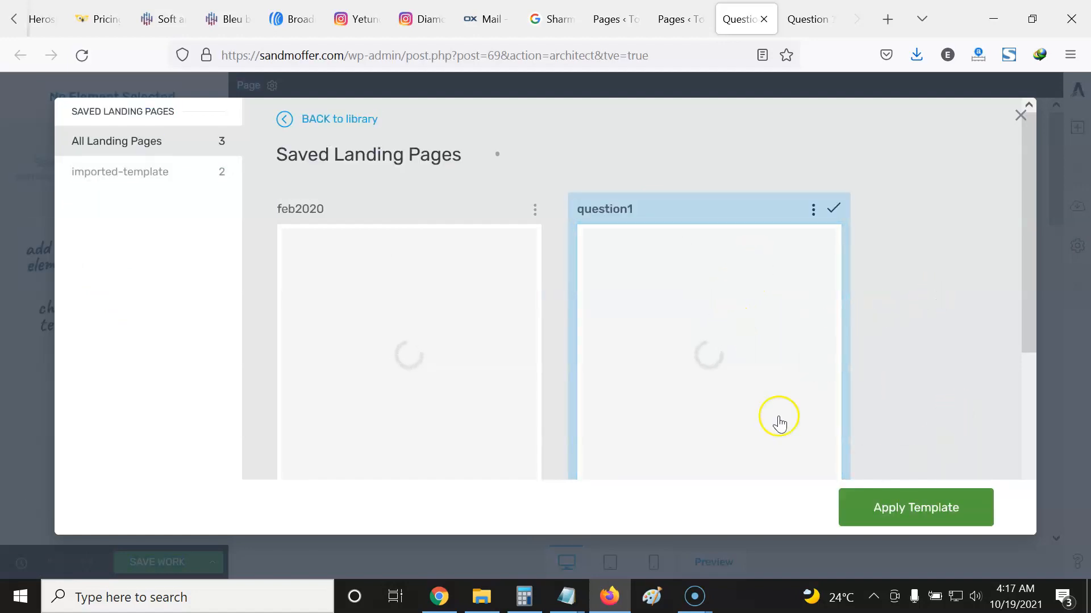
pyautogui.click(913, 512)
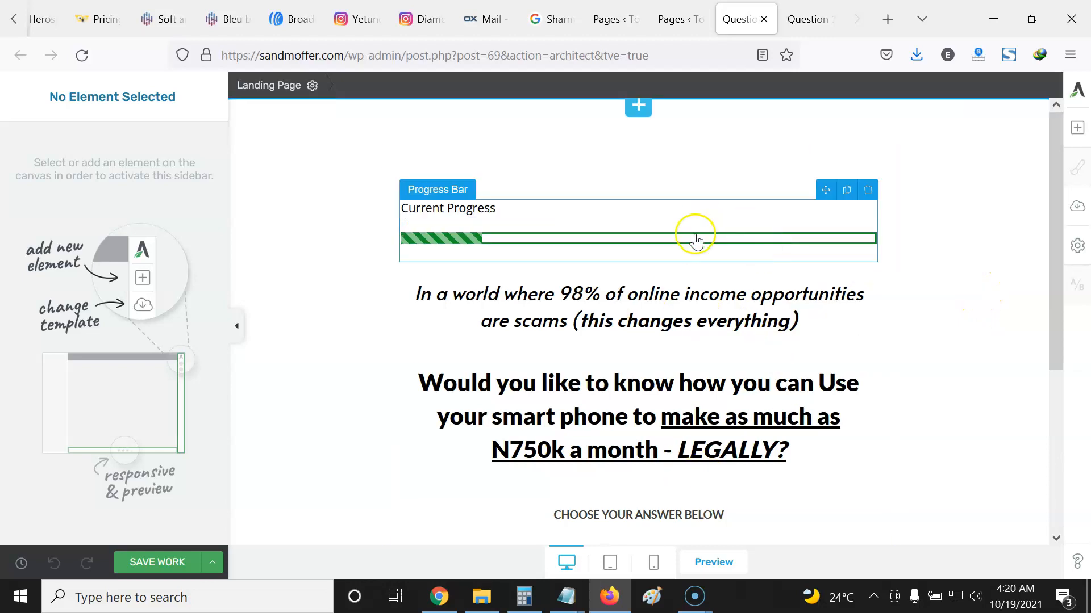
# Review the Question 2 page built from the template, highlighting its intro line and question headline that need replacing.
pyautogui.scroll(-5, 828, 207)
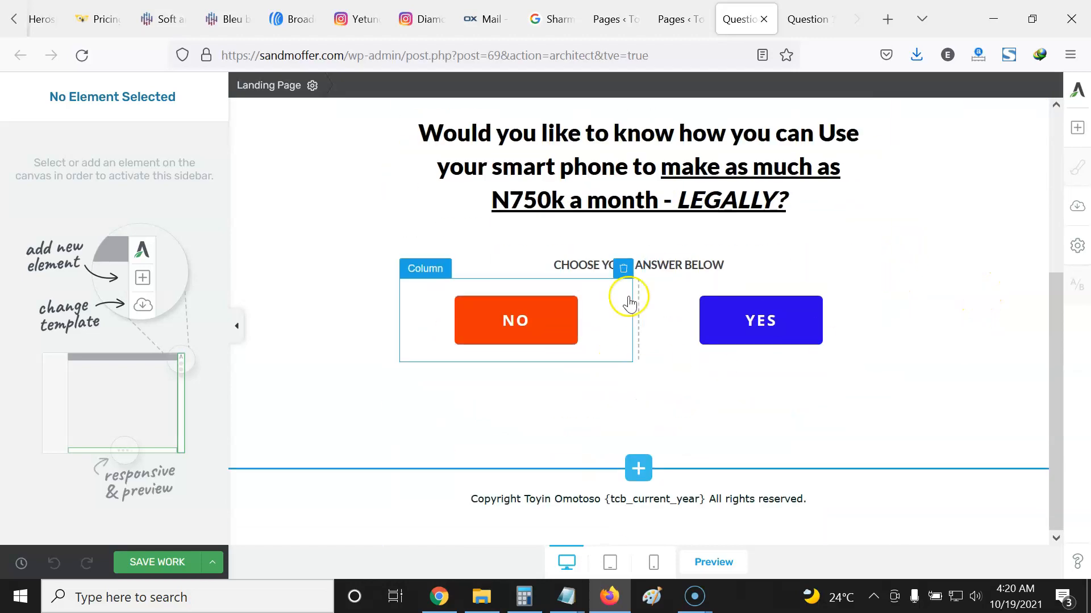
pyautogui.scroll(3, 795, 335)
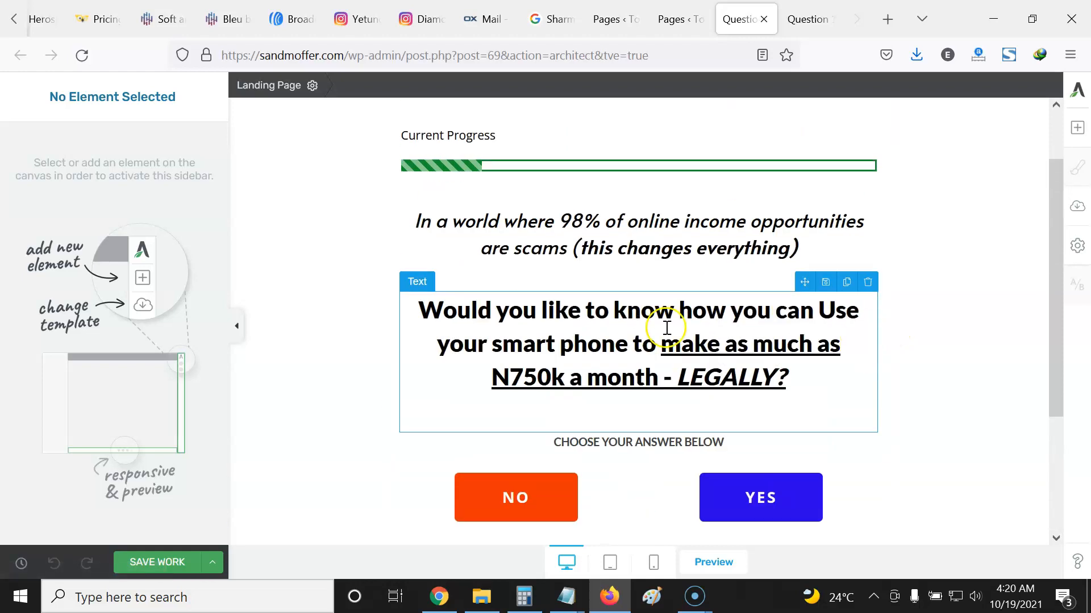
pyautogui.tripleClick(584, 255)
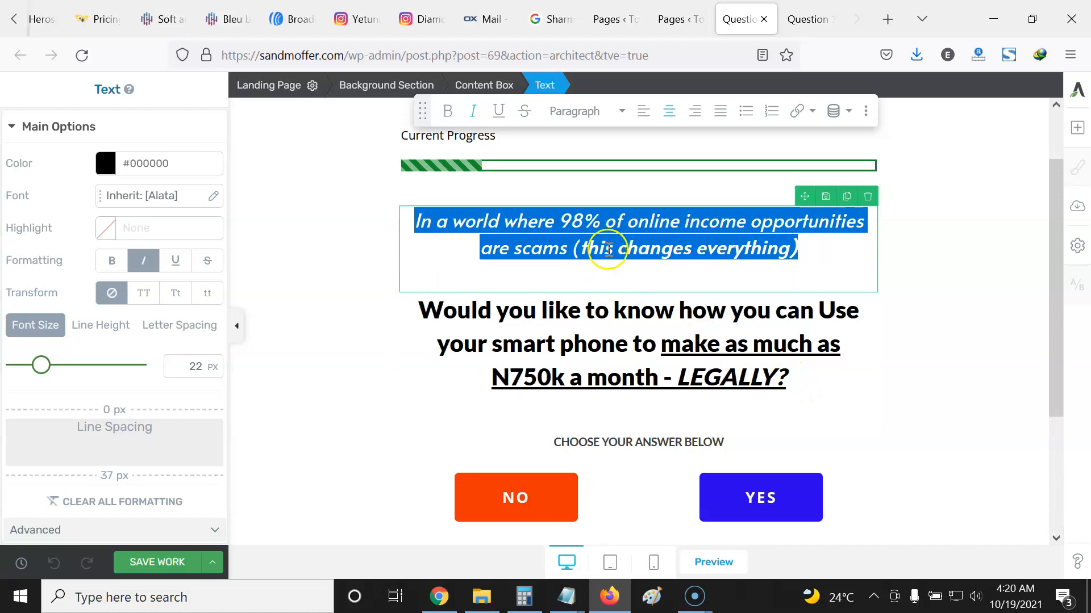
pyautogui.scroll(1, 721, 239)
pyautogui.scroll(-3, 705, 260)
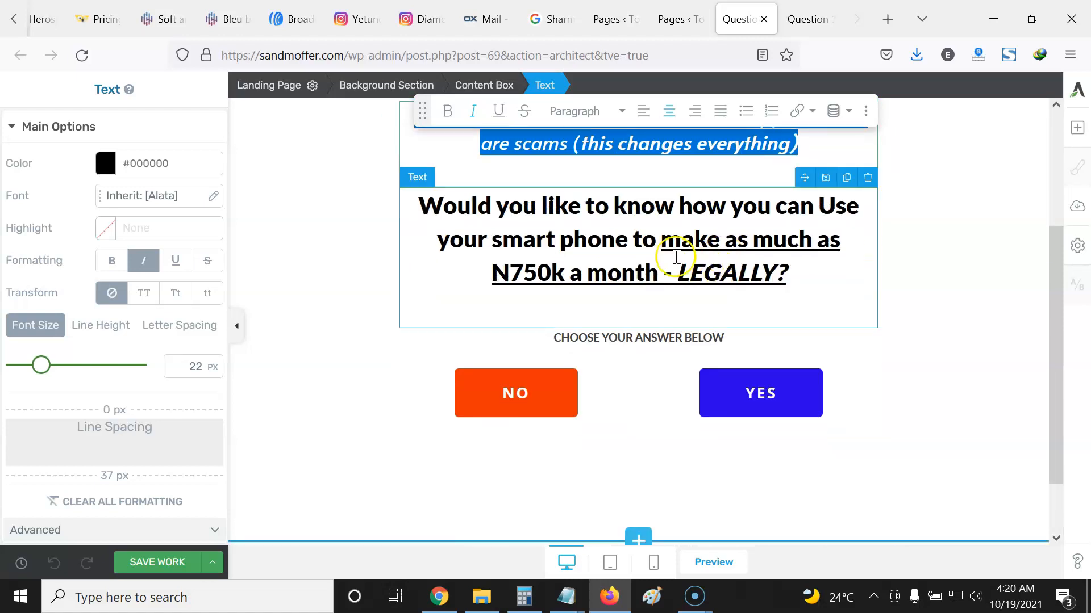
pyautogui.scroll(2, 679, 252)
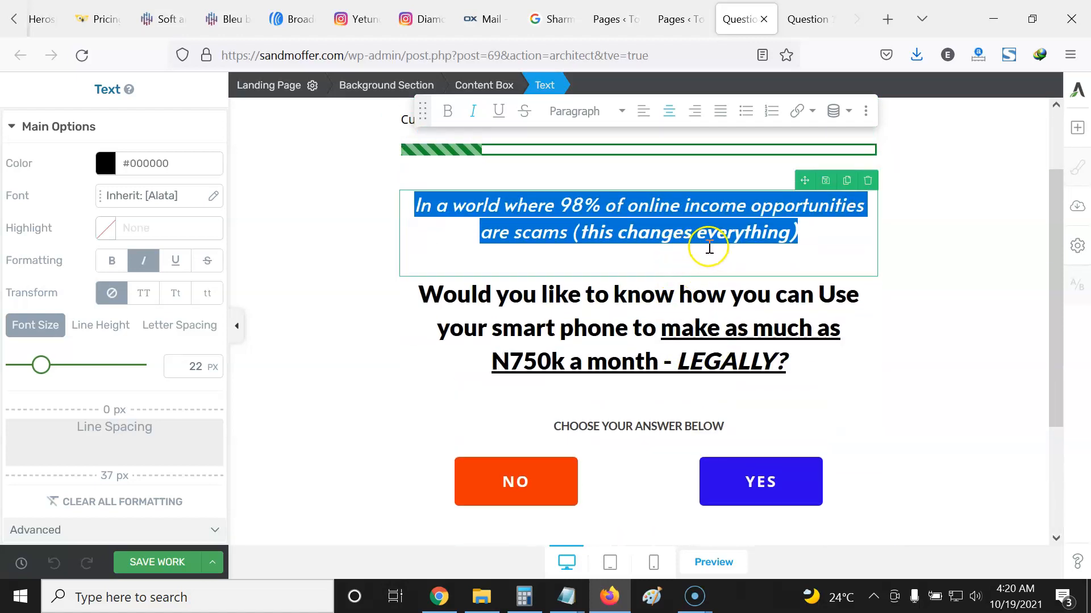
pyautogui.click(432, 209)
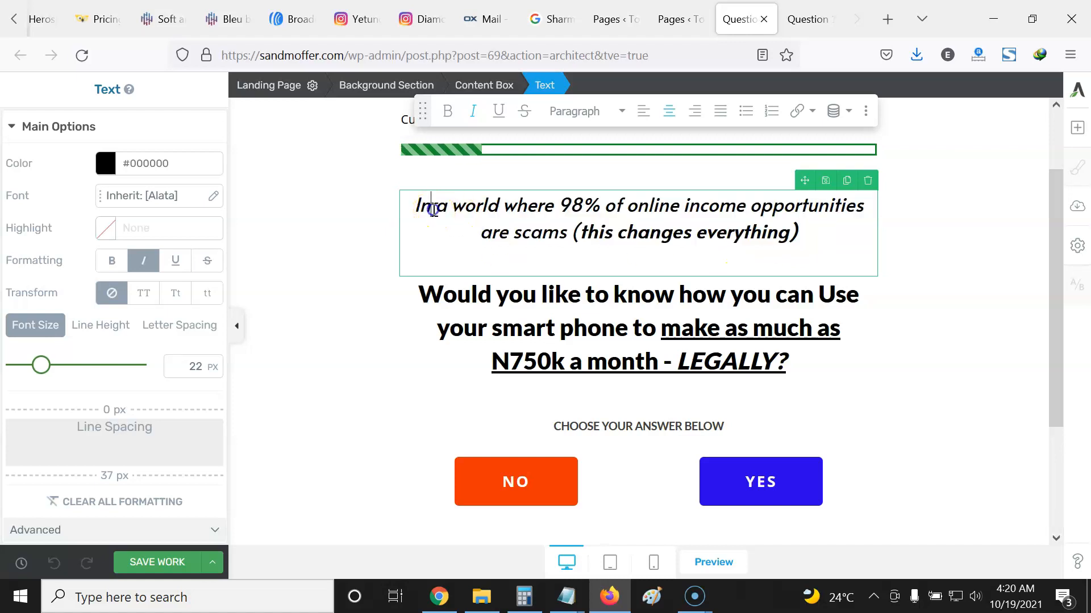
pyautogui.moveTo(408, 208); pyautogui.dragTo(876, 247)
pyautogui.moveTo(821, 364); pyautogui.dragTo(421, 294)
pyautogui.click(599, 225)
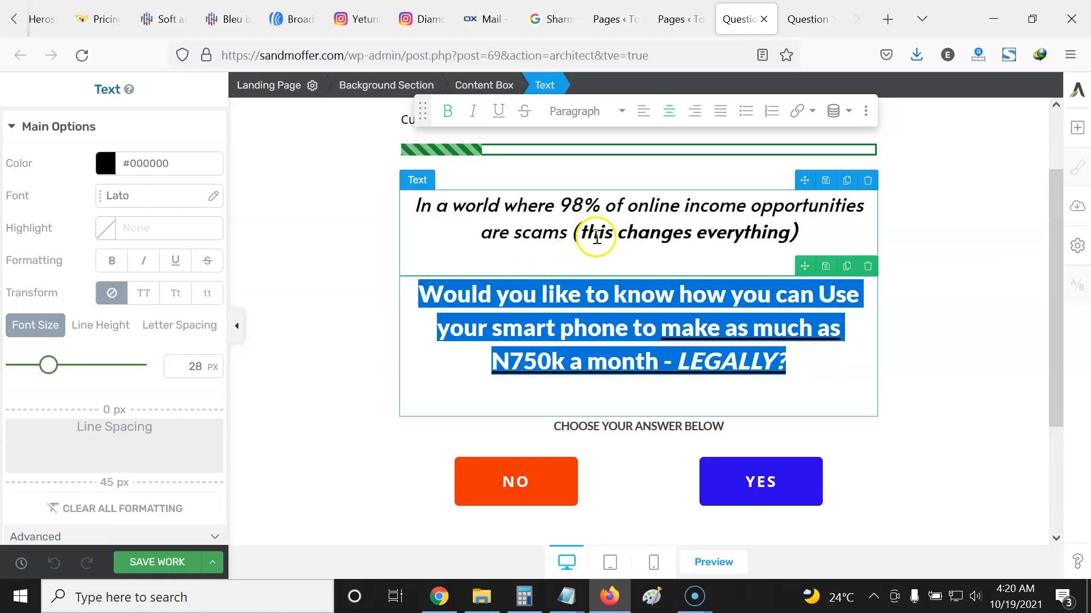
pyautogui.moveTo(801, 233); pyautogui.dragTo(419, 241)
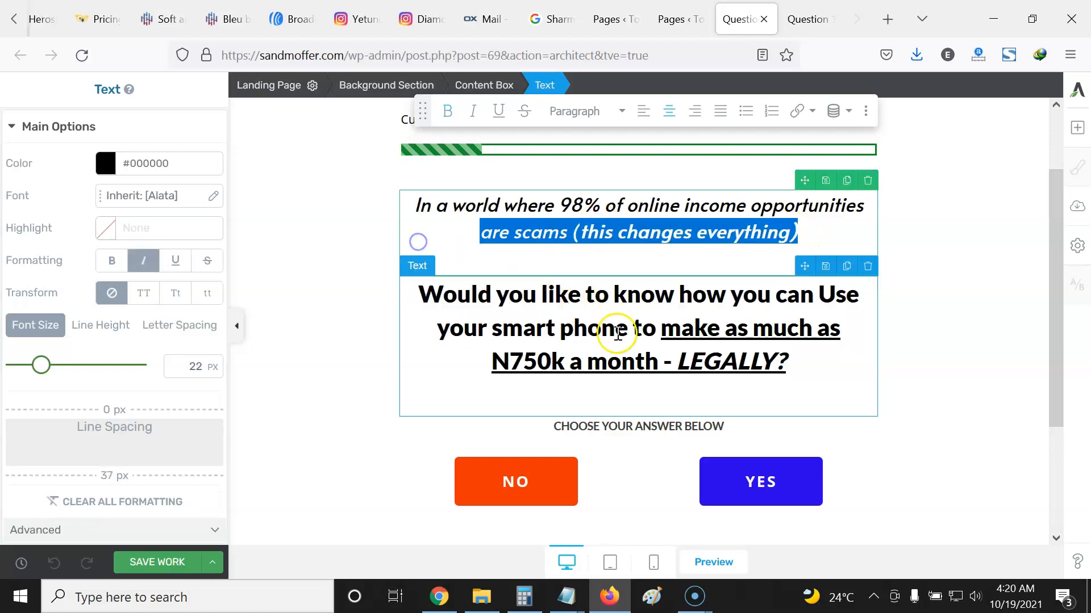
pyautogui.scroll(-3, 629, 310)
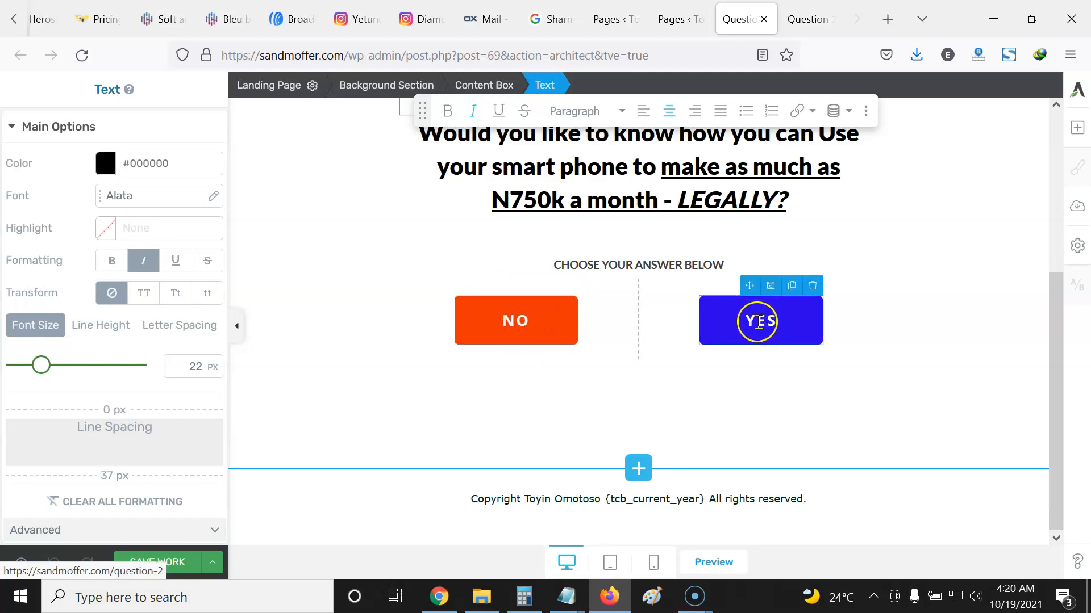
# Select the YES button, copy the Question 3 page link from the pages list, and return to the Question 2 editor.
pyautogui.click(719, 342)
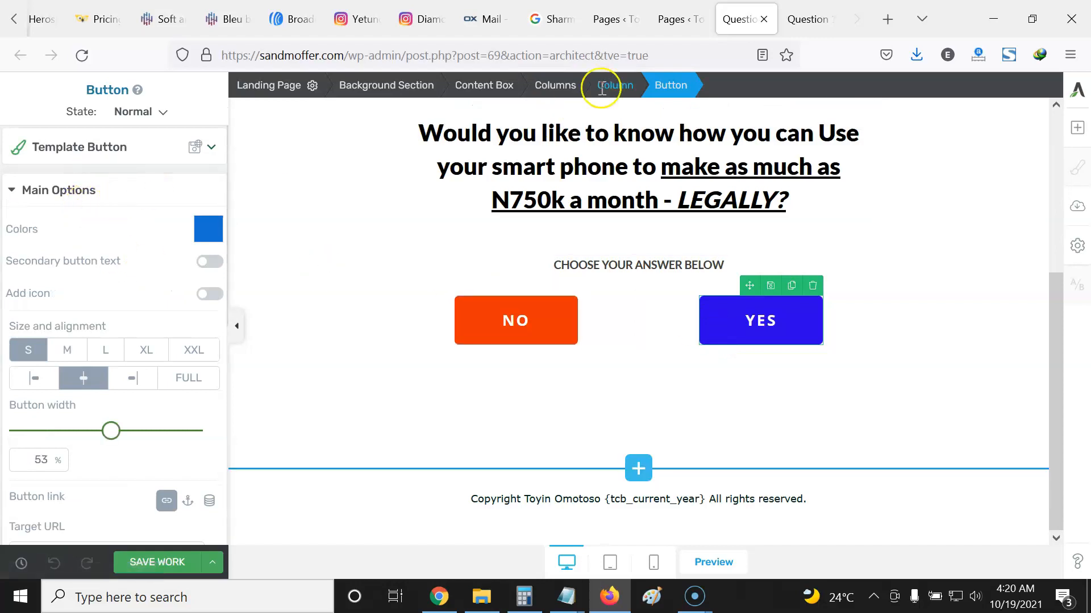
pyautogui.click(688, 12)
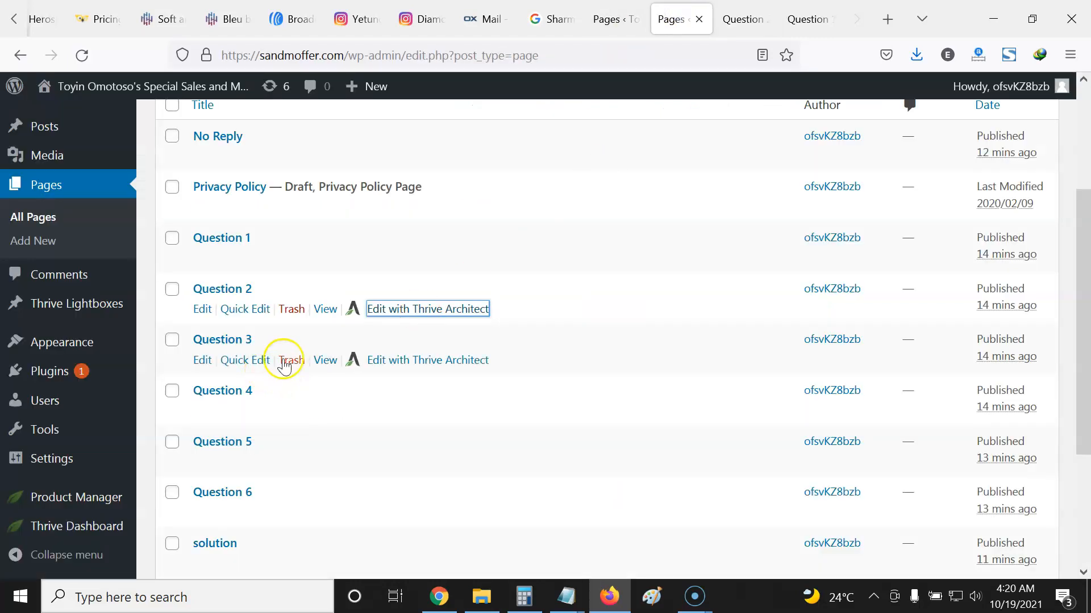
pyautogui.rightClick(321, 361)
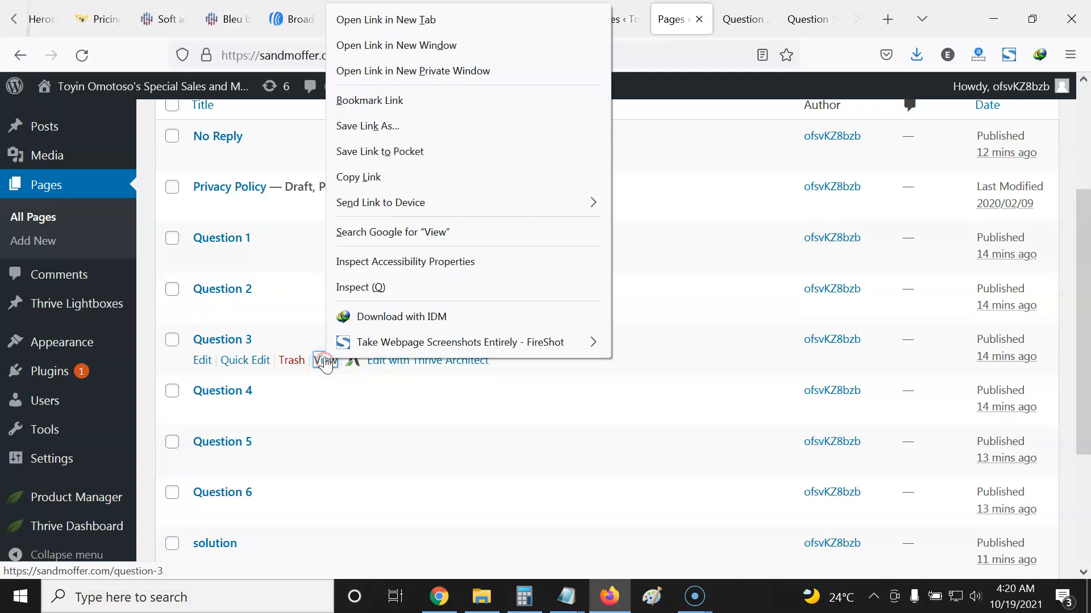
pyautogui.click(375, 170)
pyautogui.click(745, 19)
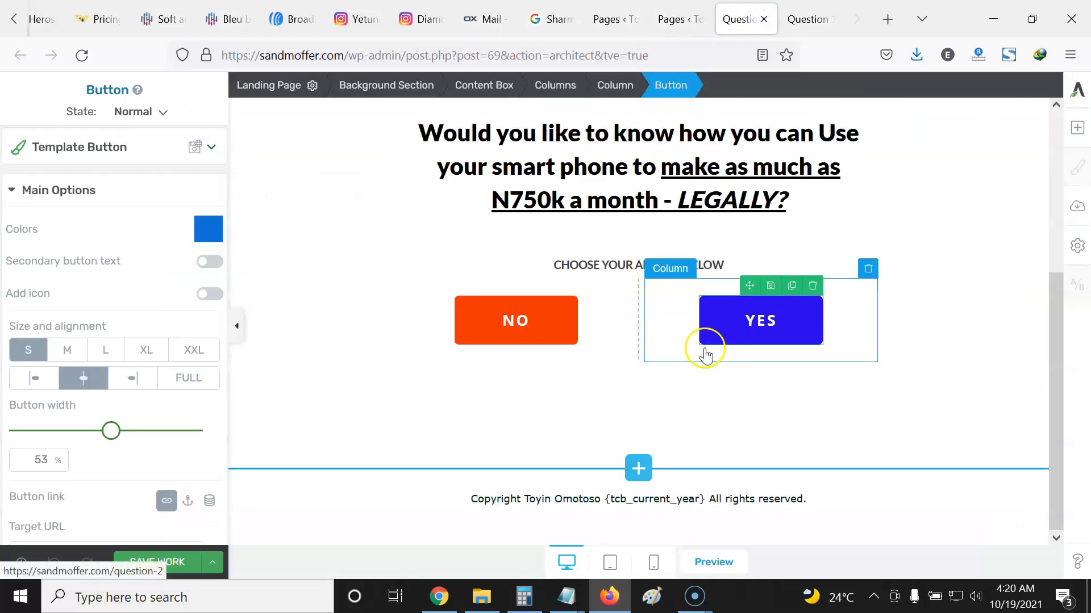
# Import the landing page file tve-lp-question2 into the Question 2 page, overwriting its current contents.
pyautogui.moveTo(1054, 382)
pyautogui.mouseDown()
pyautogui.moveTo(1059, 171)
pyautogui.moveTo(1062, 390)
pyautogui.mouseUp()
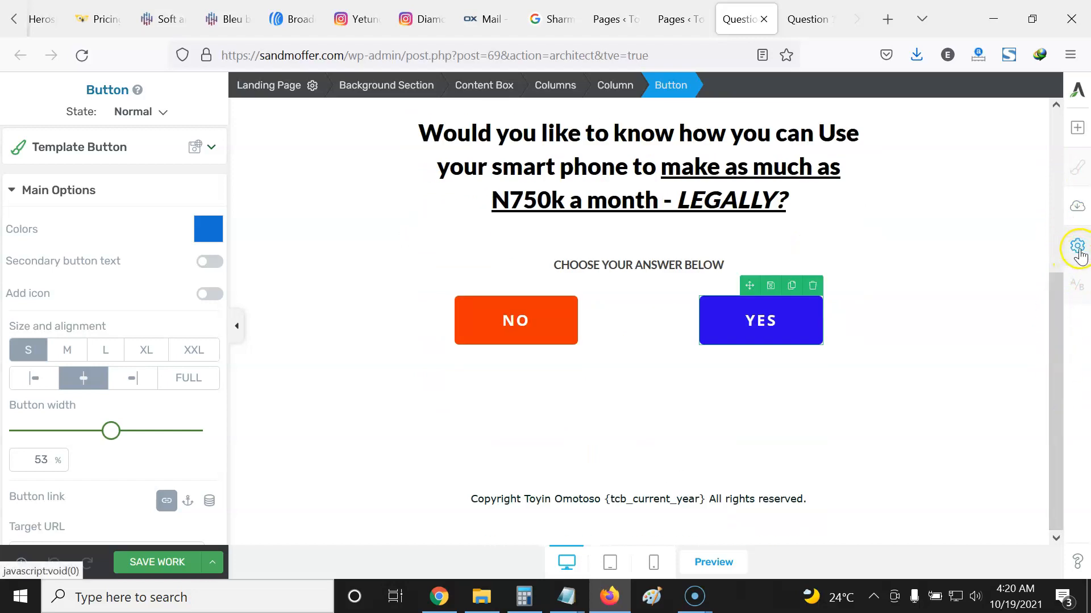
pyautogui.click(1077, 246)
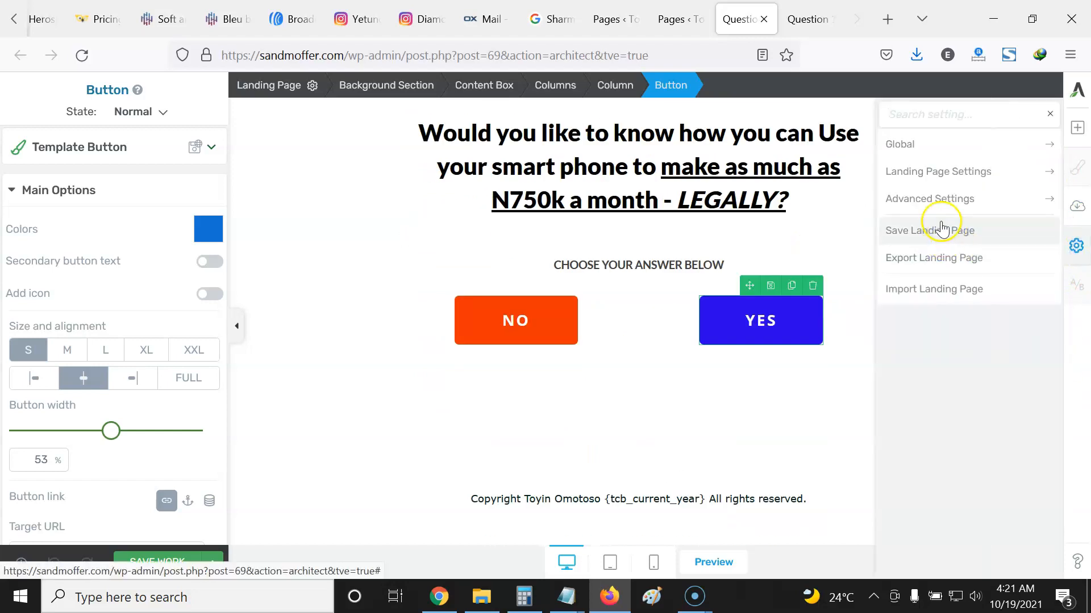
pyautogui.click(927, 293)
pyautogui.click(620, 360)
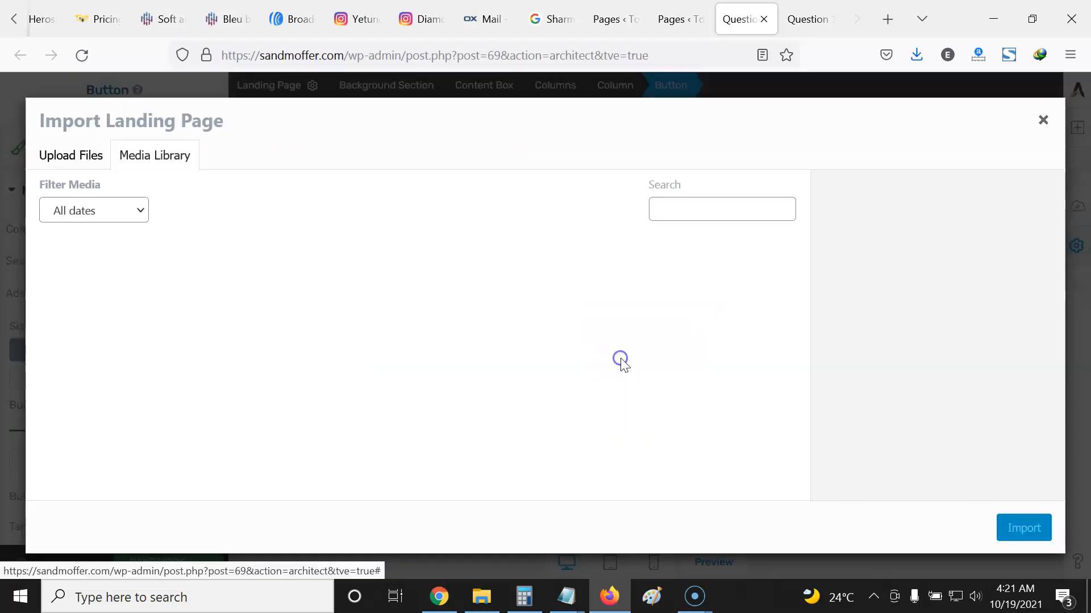
pyautogui.click(73, 155)
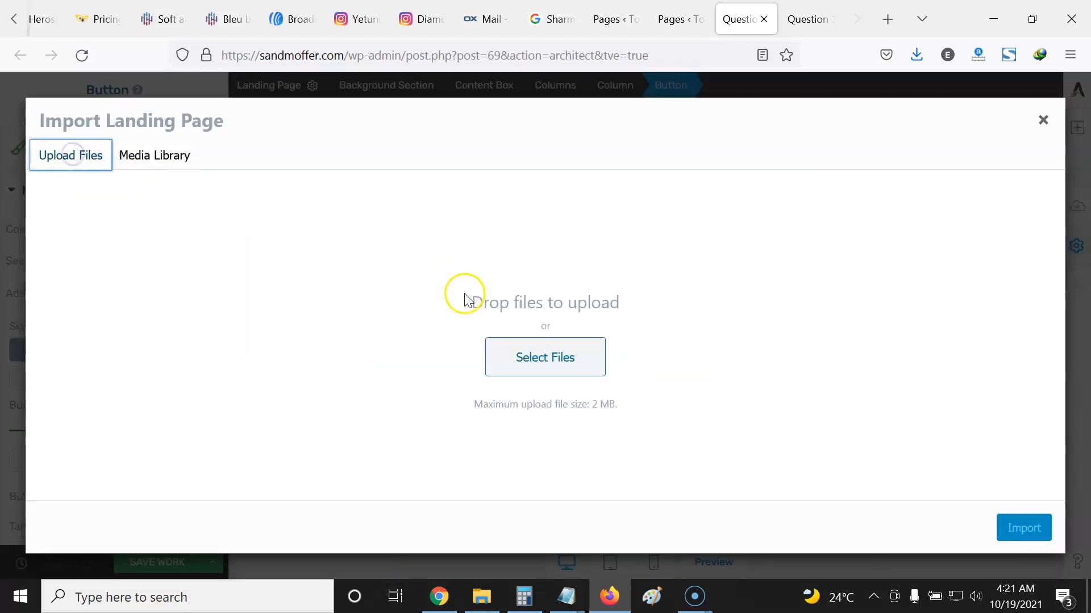
pyautogui.click(540, 355)
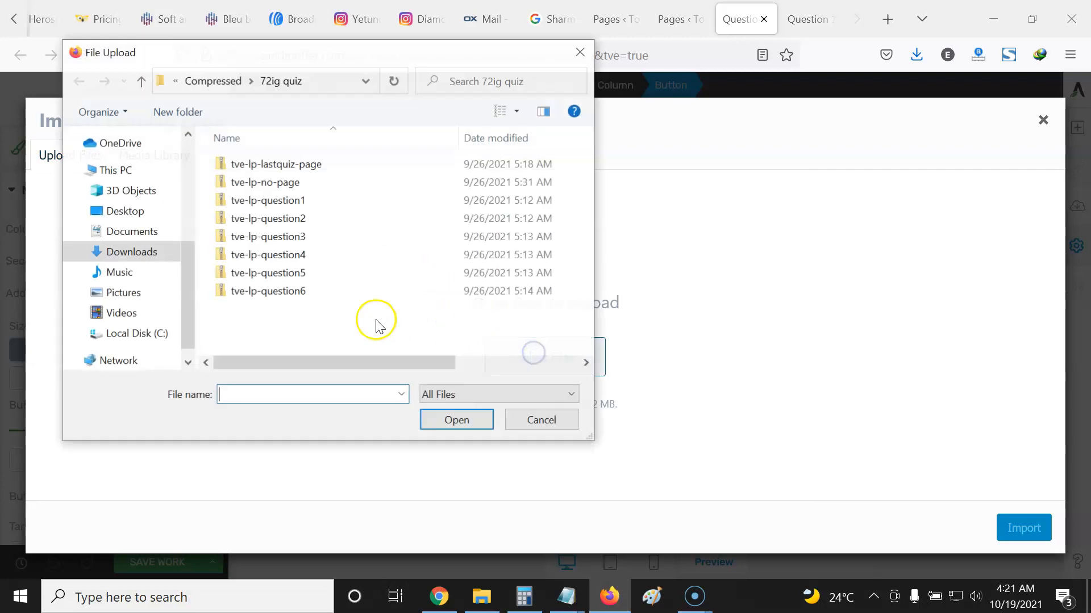
pyautogui.click(305, 222)
pyautogui.click(472, 421)
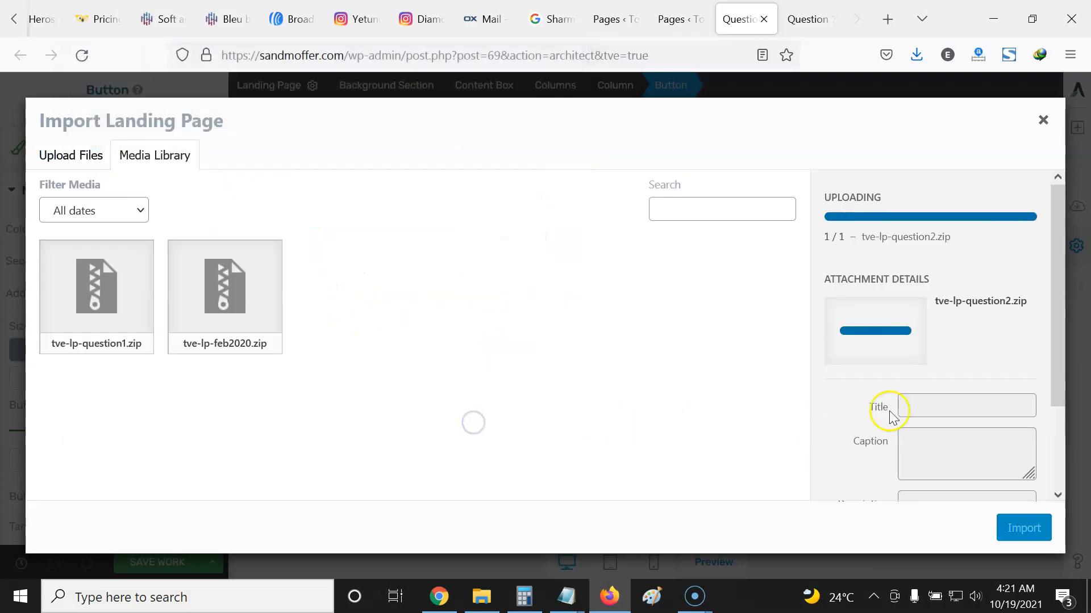
pyautogui.click(1022, 533)
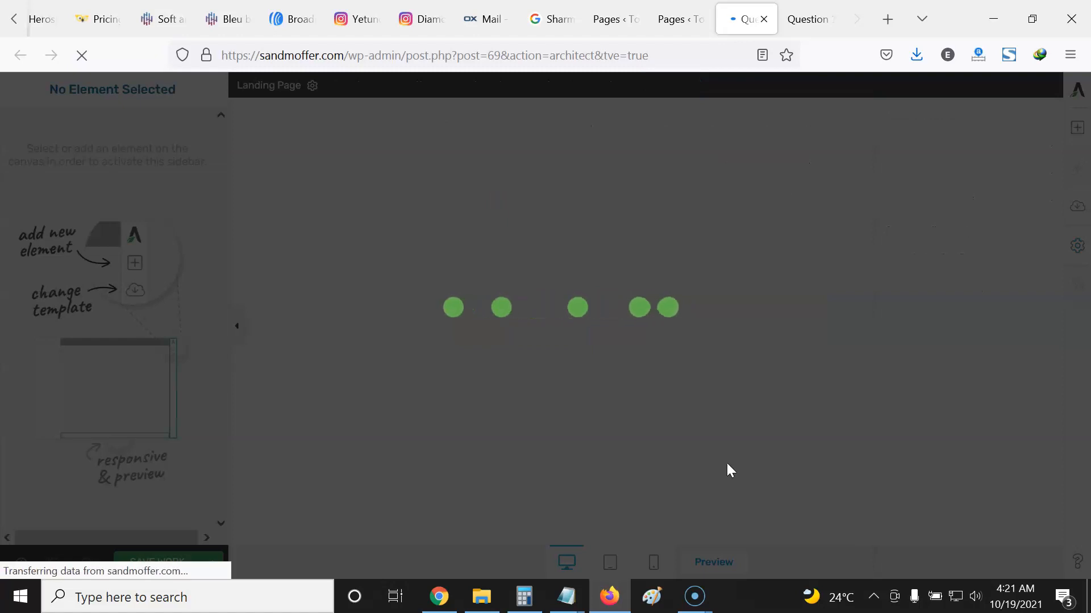
pyautogui.click(797, 409)
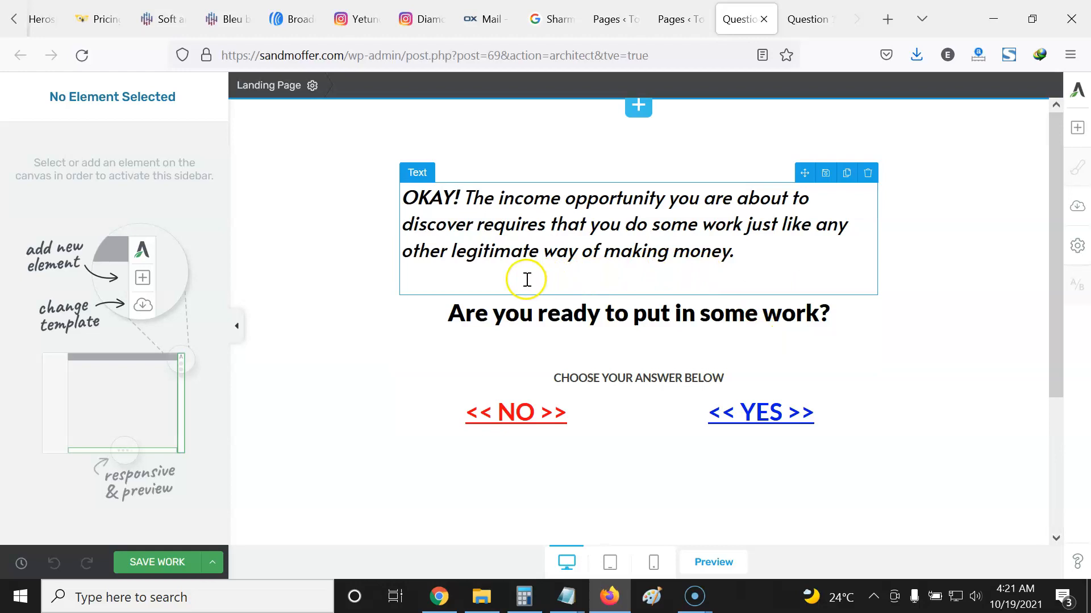
# Examine the imported Question 2 page, including its << NO >> and << YES >> text links and footer.
pyautogui.click(548, 419)
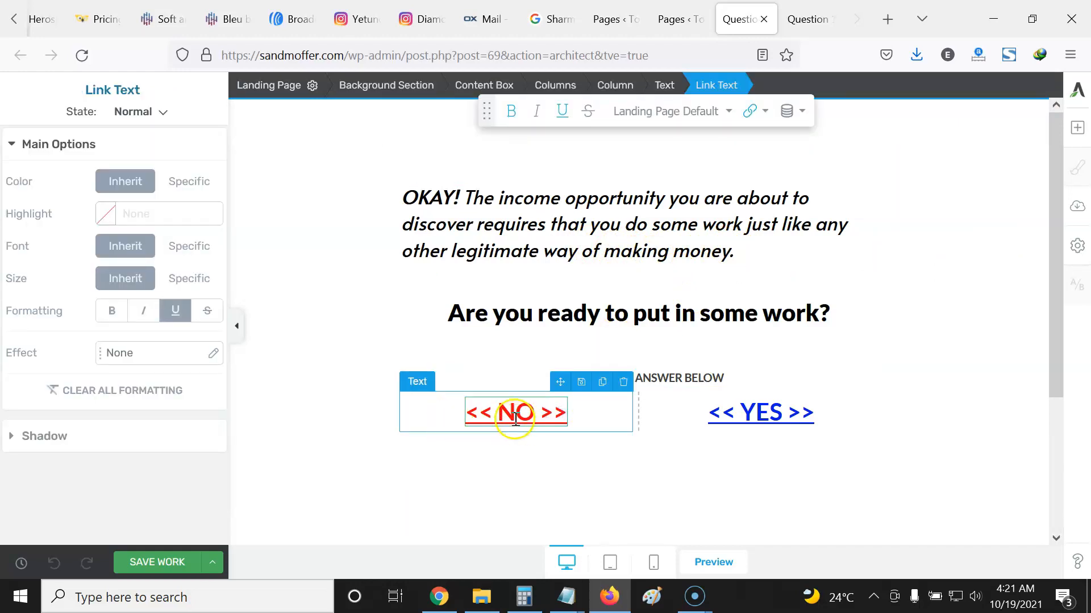
pyautogui.moveTo(469, 413); pyautogui.dragTo(568, 413)
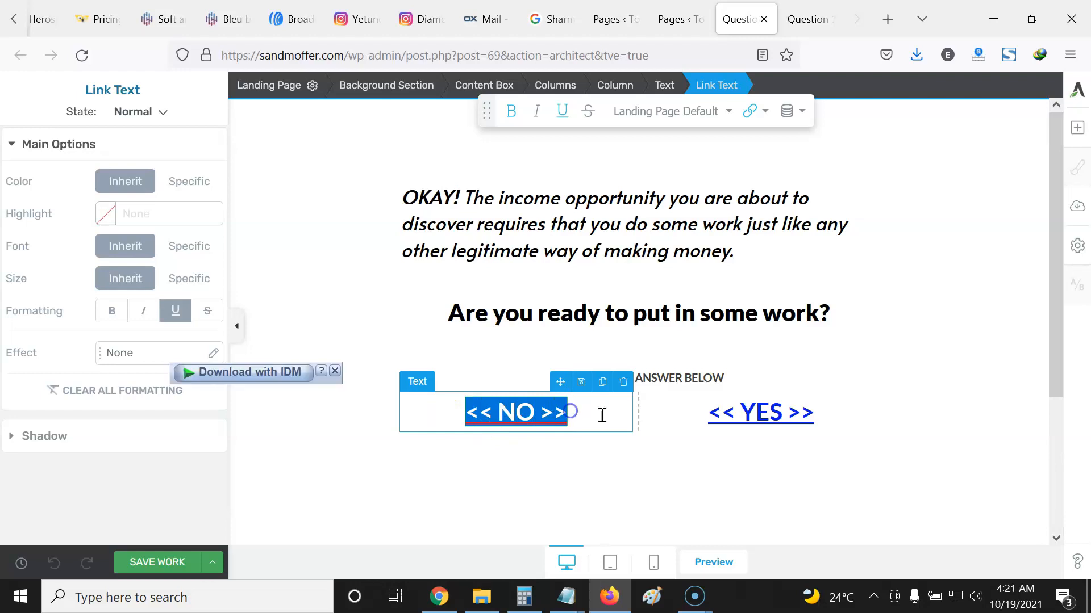
pyautogui.moveTo(801, 415); pyautogui.dragTo(647, 420)
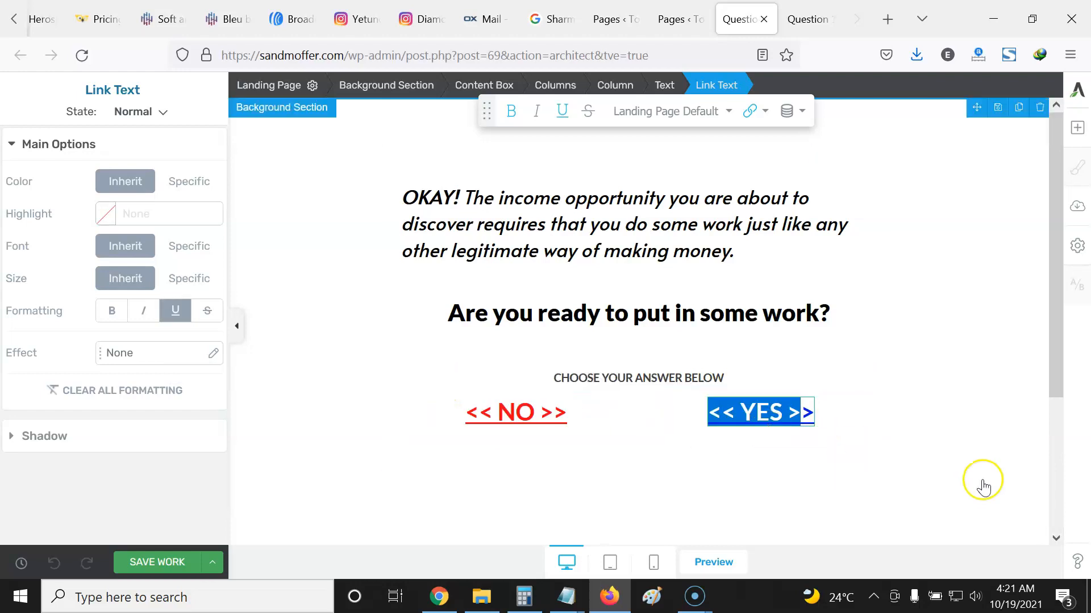
pyautogui.scroll(-3, 1020, 469)
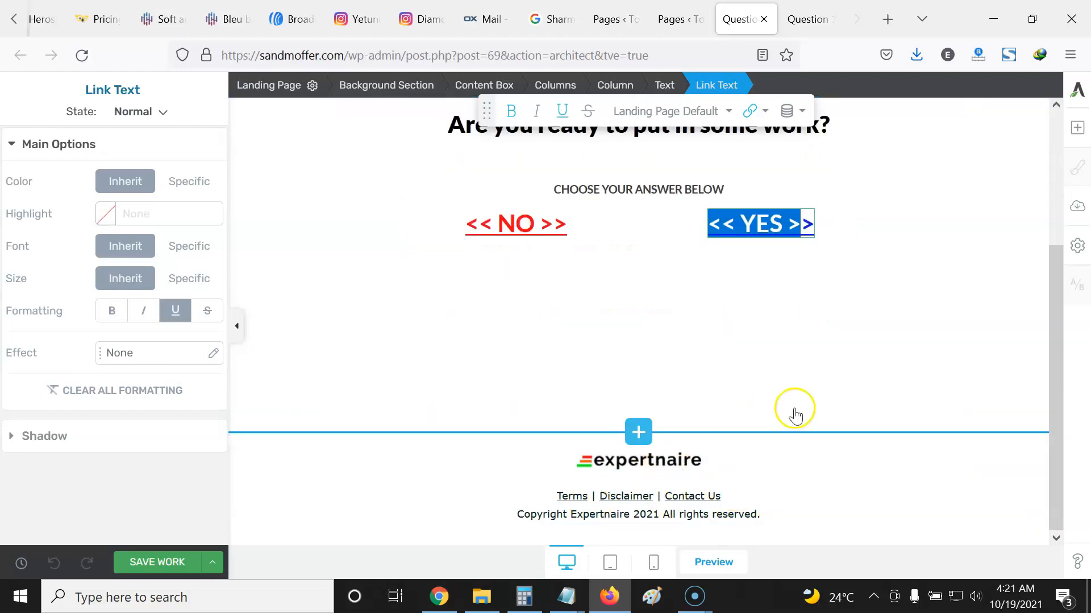
pyautogui.scroll(3, 600, 239)
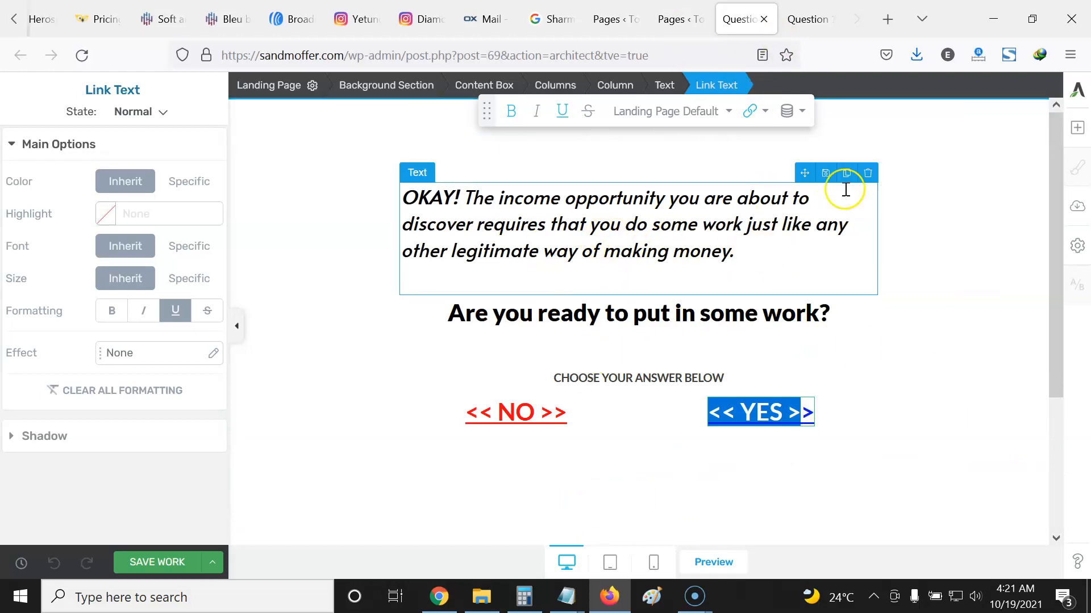
# Open the No Reply page from the pages list with Thrive Architect in a new tab and switch to it.
pyautogui.click(676, 18)
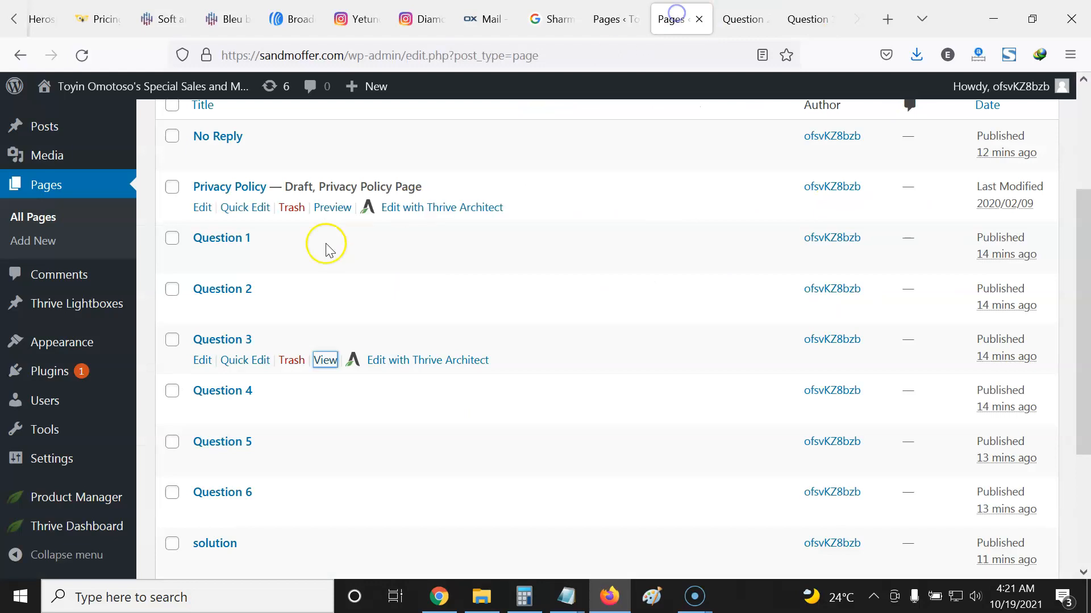
pyautogui.scroll(3, 321, 238)
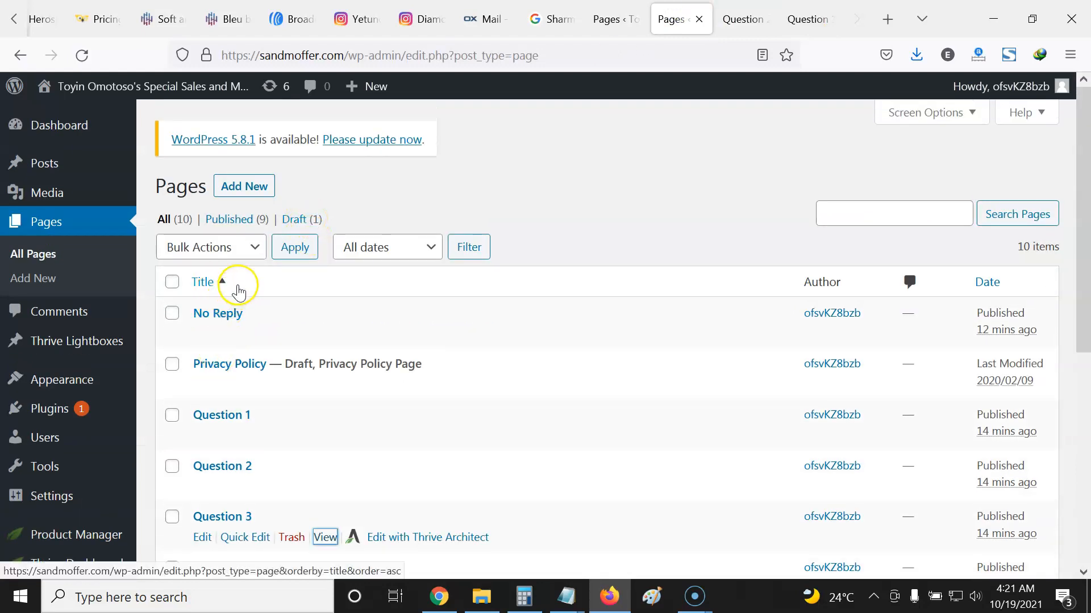
pyautogui.scroll(-2, 236, 279)
pyautogui.rightClick(407, 252)
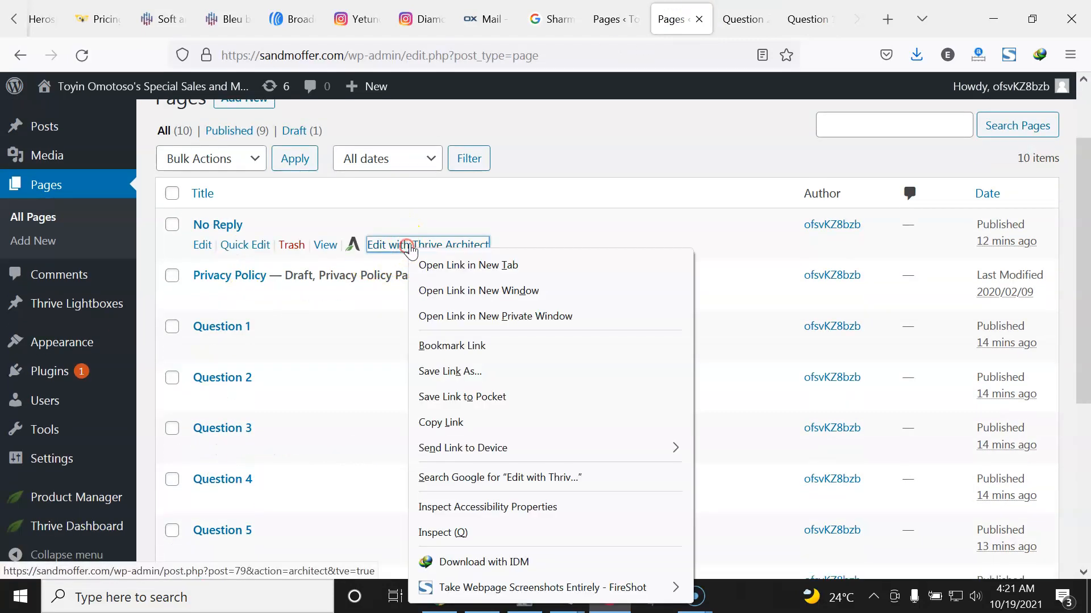
pyautogui.click(457, 262)
pyautogui.click(753, 22)
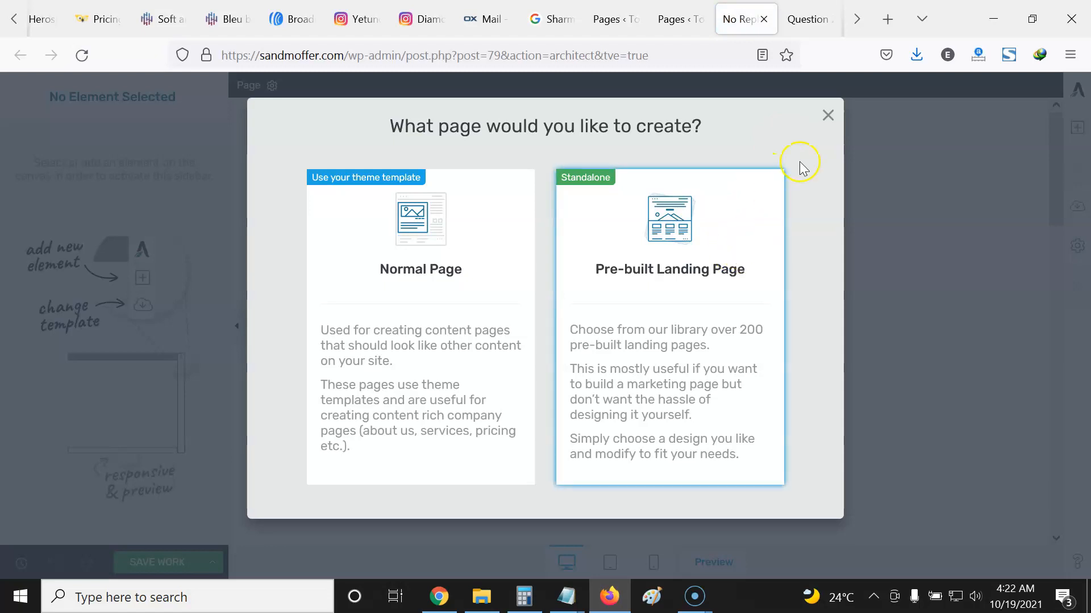
# Import the landing page file tve-lp-no-page into the No Reply page, overwriting its current contents.
pyautogui.click(827, 116)
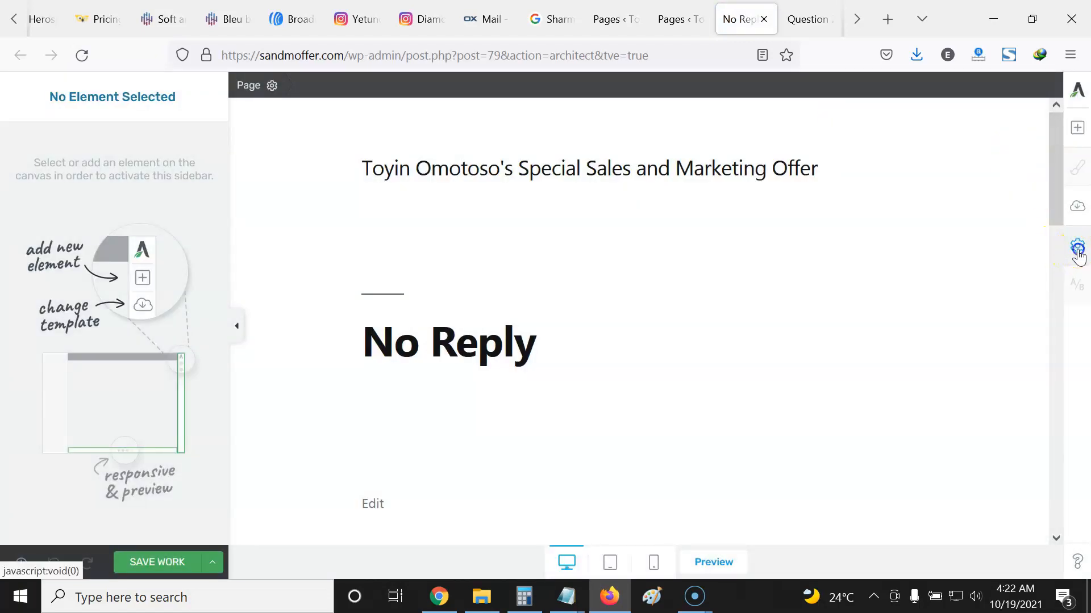
pyautogui.click(1077, 253)
pyautogui.click(929, 177)
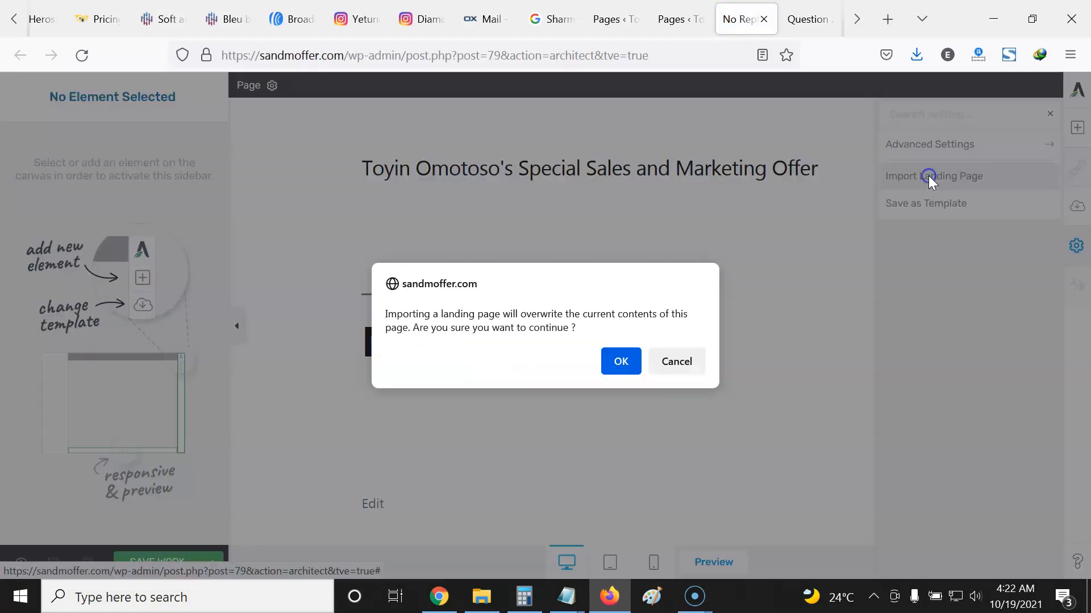
pyautogui.click(623, 362)
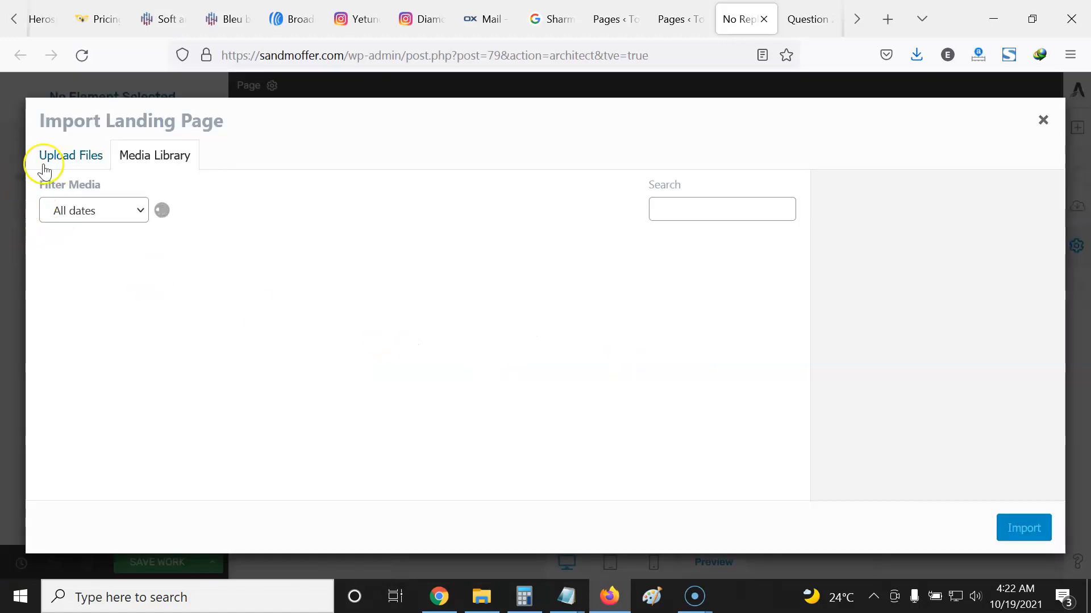
pyautogui.click(59, 157)
pyautogui.click(545, 358)
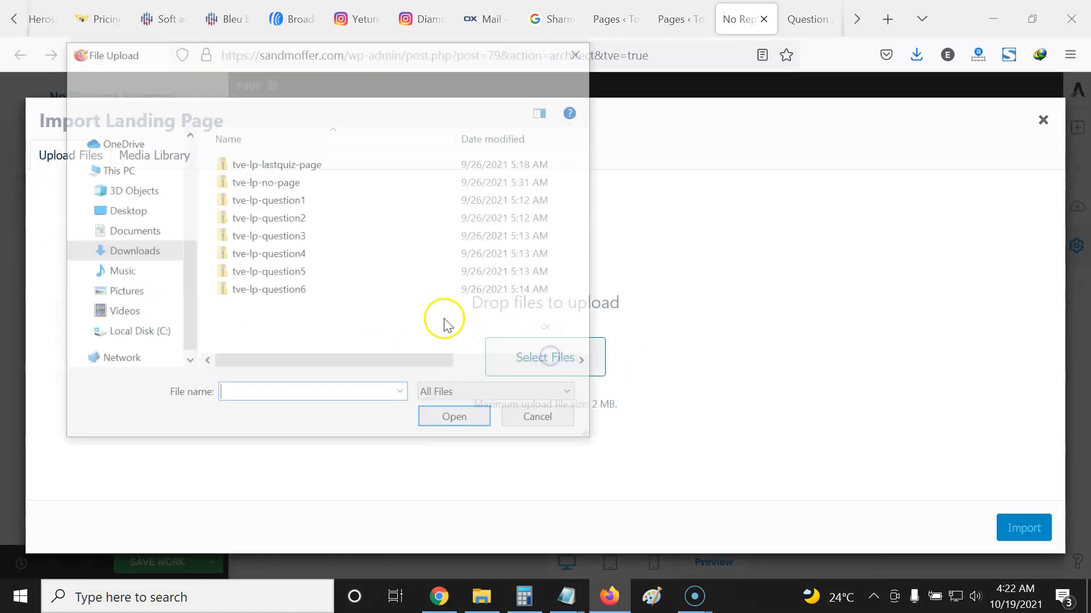
pyautogui.click(278, 181)
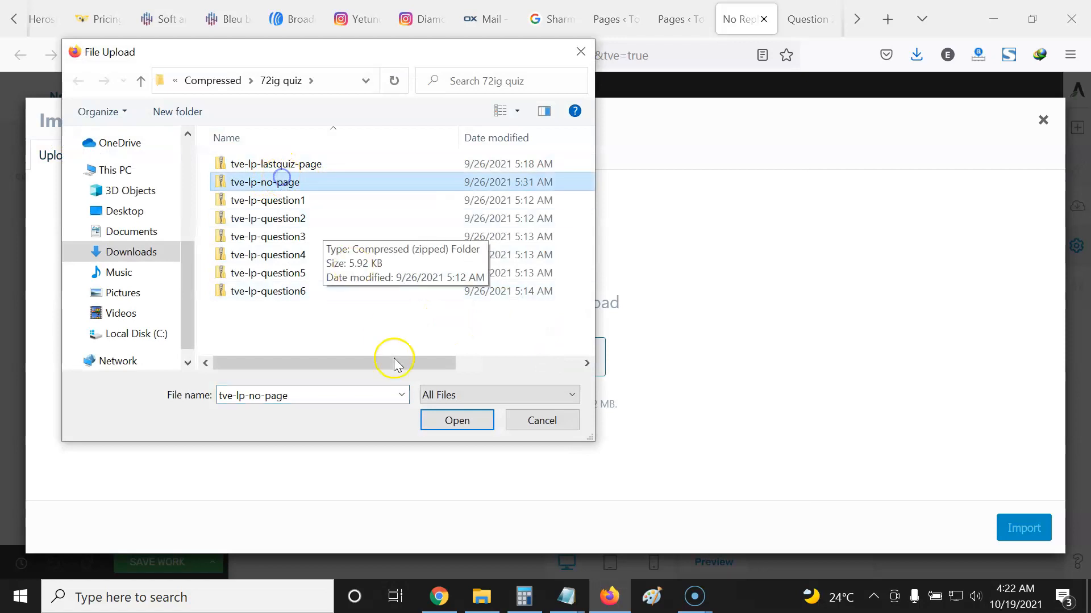
pyautogui.click(460, 419)
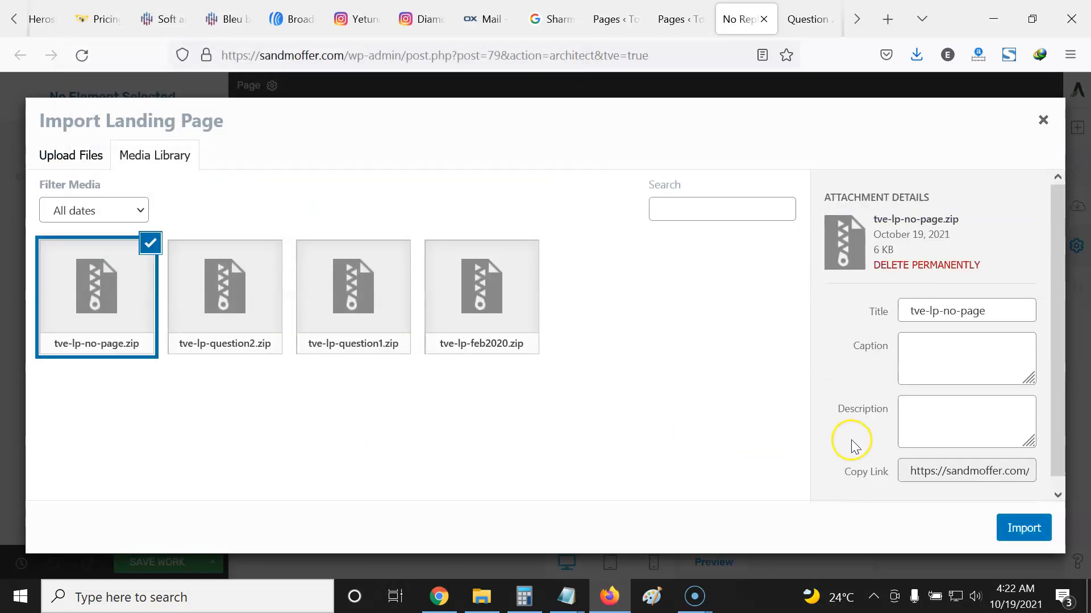
pyautogui.click(998, 524)
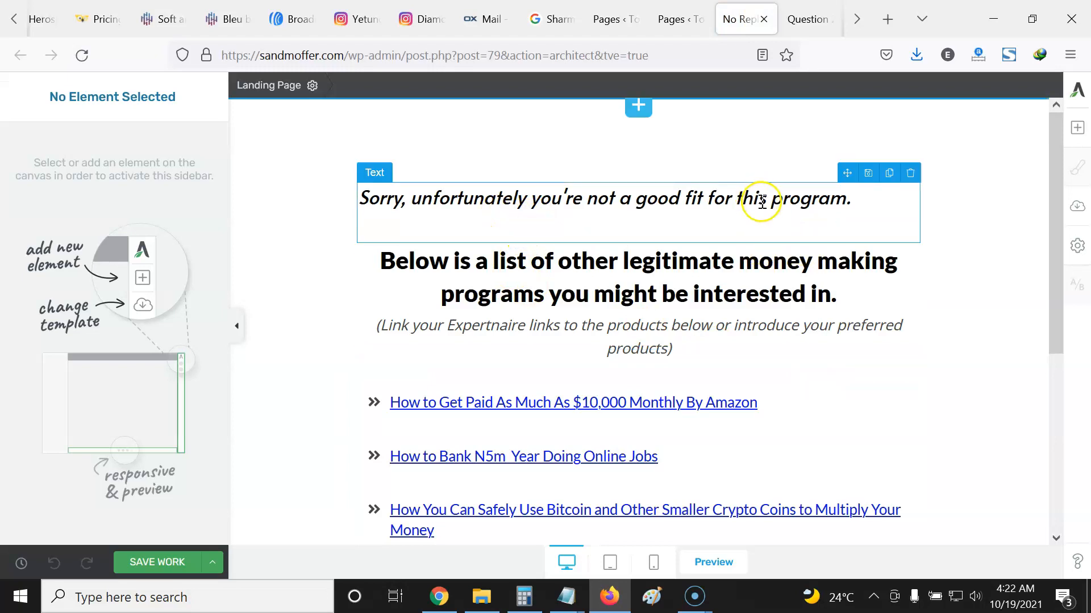
# Examine the imported No Reply page's rejection line, heading, linking note and list of alternative product links.
pyautogui.click(532, 194)
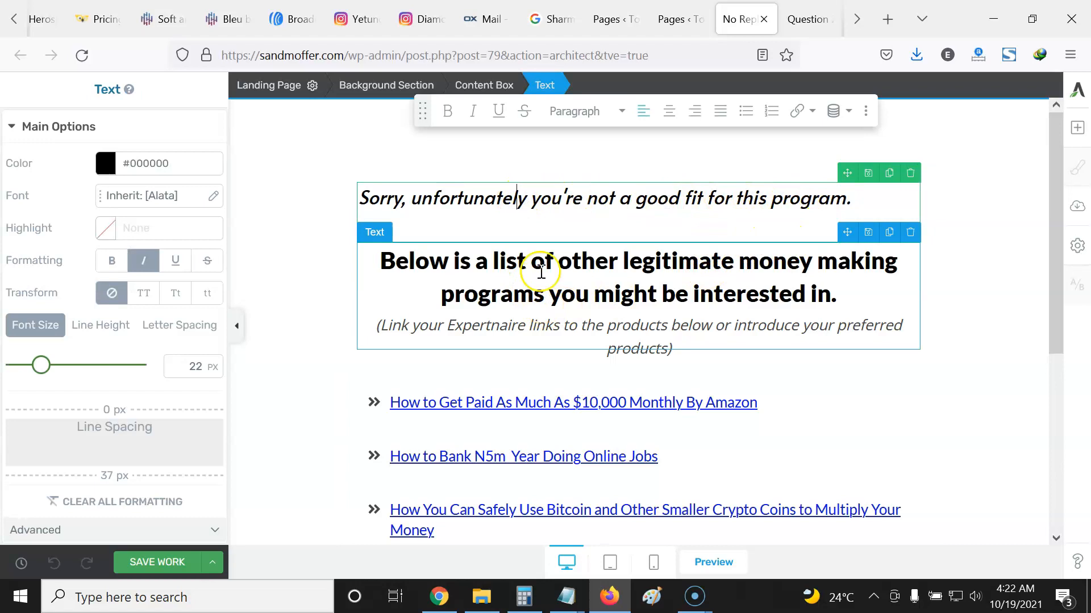
pyautogui.click(562, 260)
pyautogui.scroll(-2, 654, 296)
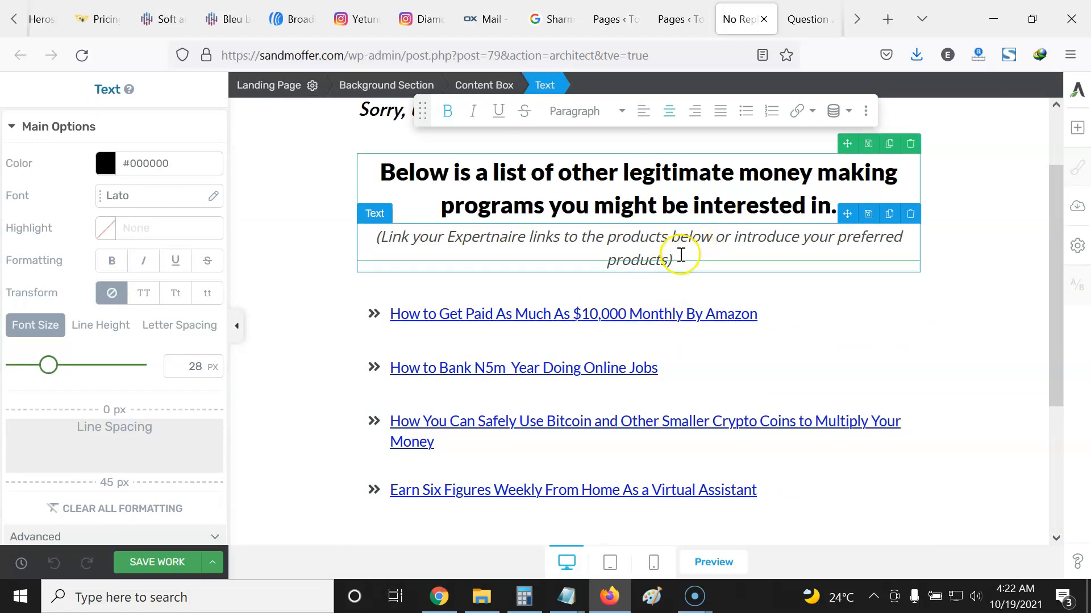
pyautogui.click(680, 255)
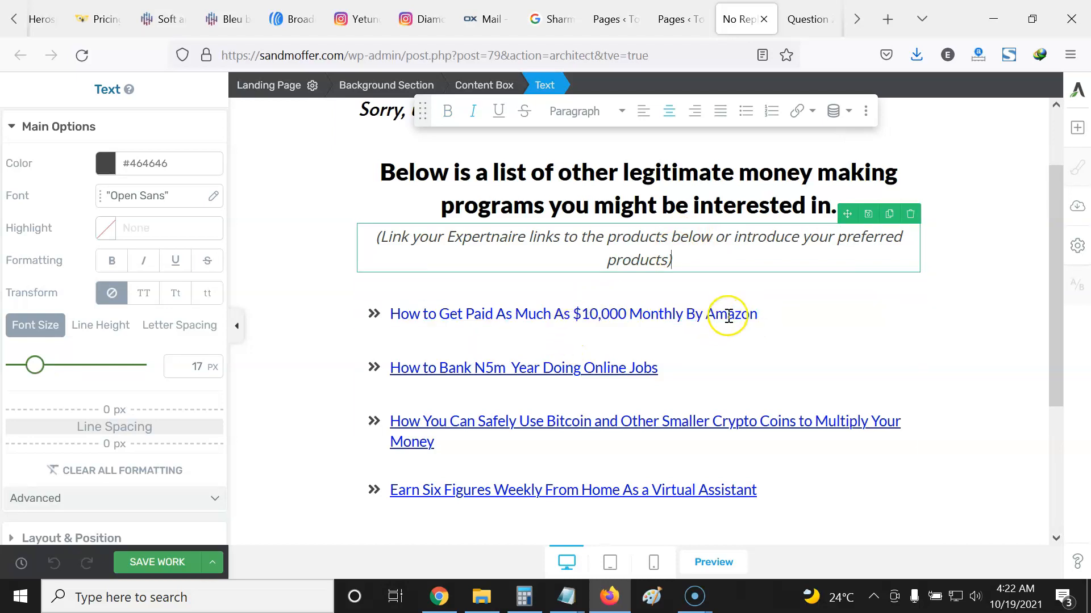
pyautogui.scroll(2, 818, 268)
pyautogui.scroll(-5, 738, 272)
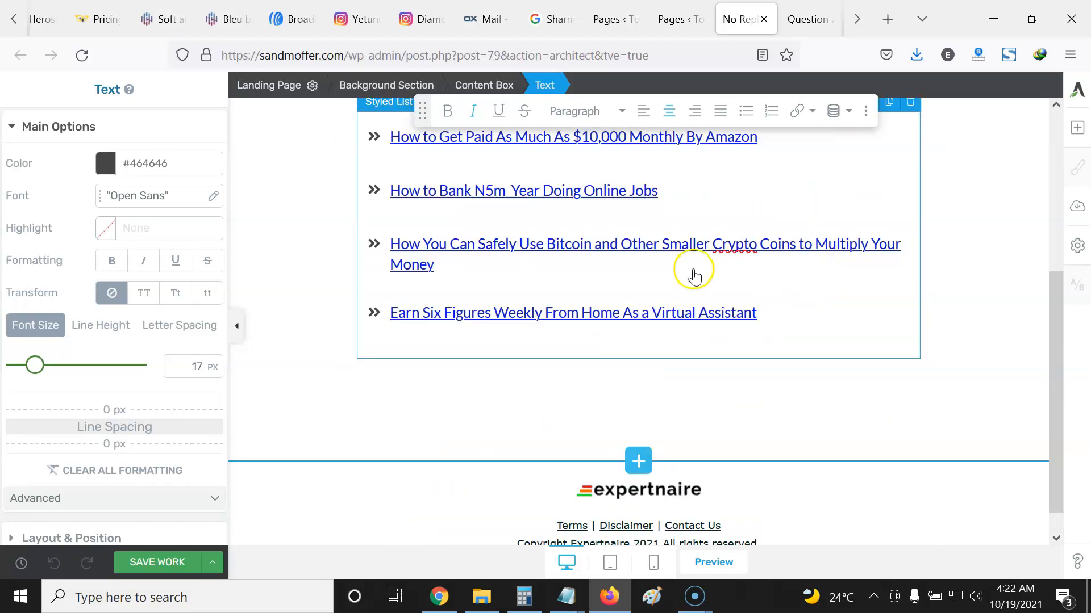
pyautogui.scroll(3, 694, 276)
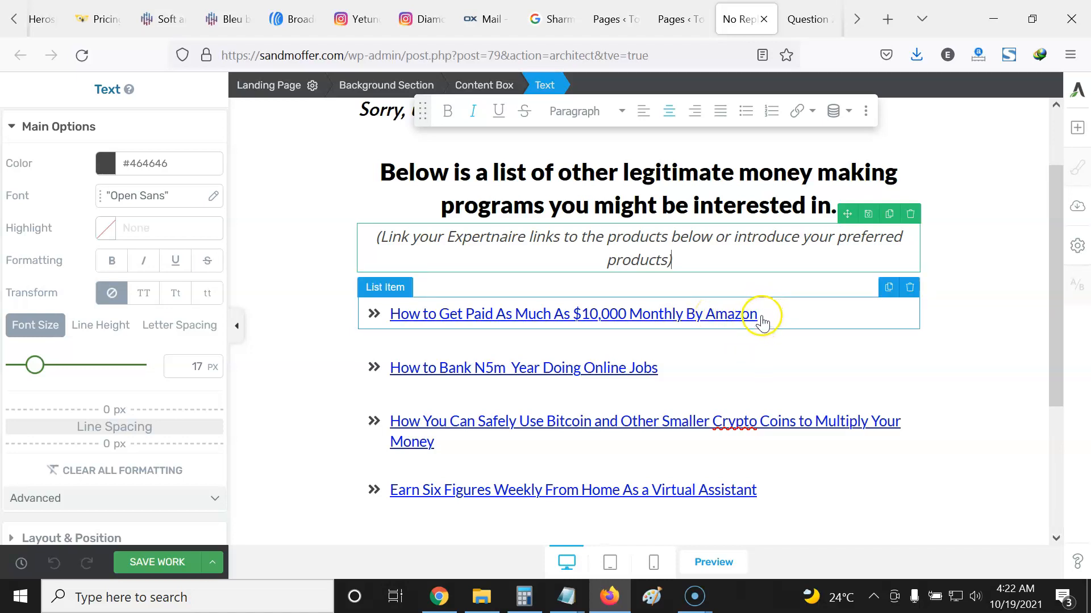
# Inspect the link settings of the "How to Get Paid As Much As $10,000 Monthly By Amazon" item, close them and view the footer.
pyautogui.click(650, 314)
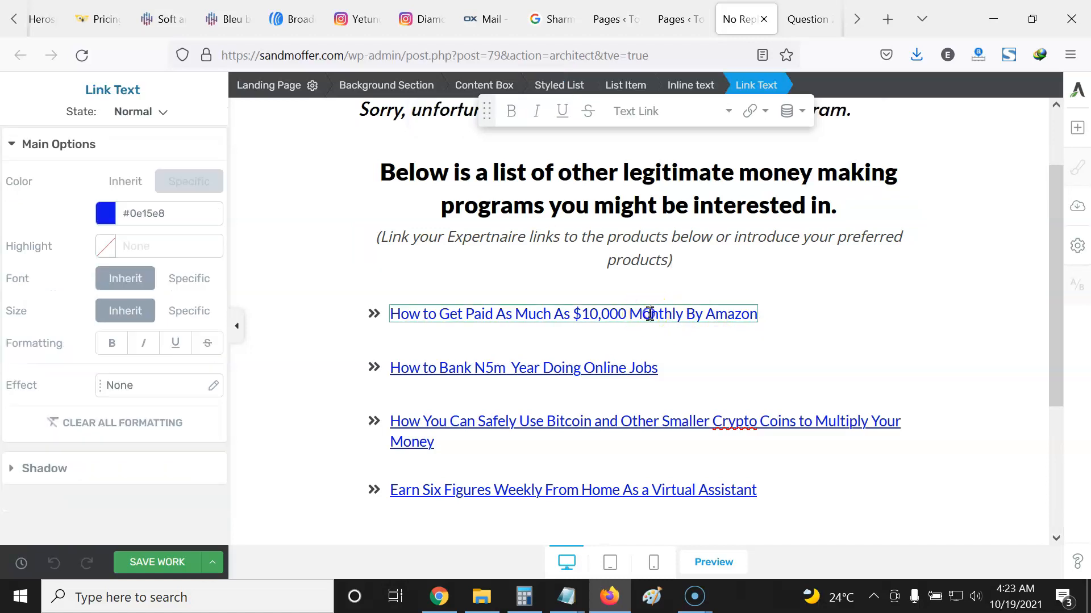
pyautogui.click(701, 317)
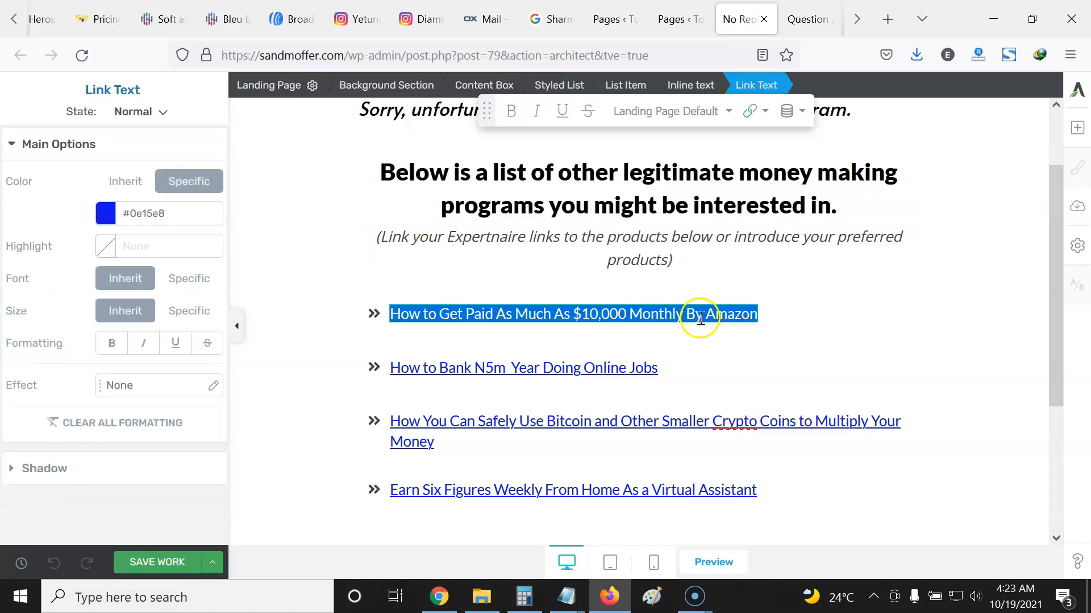
pyautogui.click(766, 111)
pyautogui.moveTo(746, 221); pyautogui.dragTo(596, 230)
pyautogui.moveTo(732, 223); pyautogui.dragTo(579, 222)
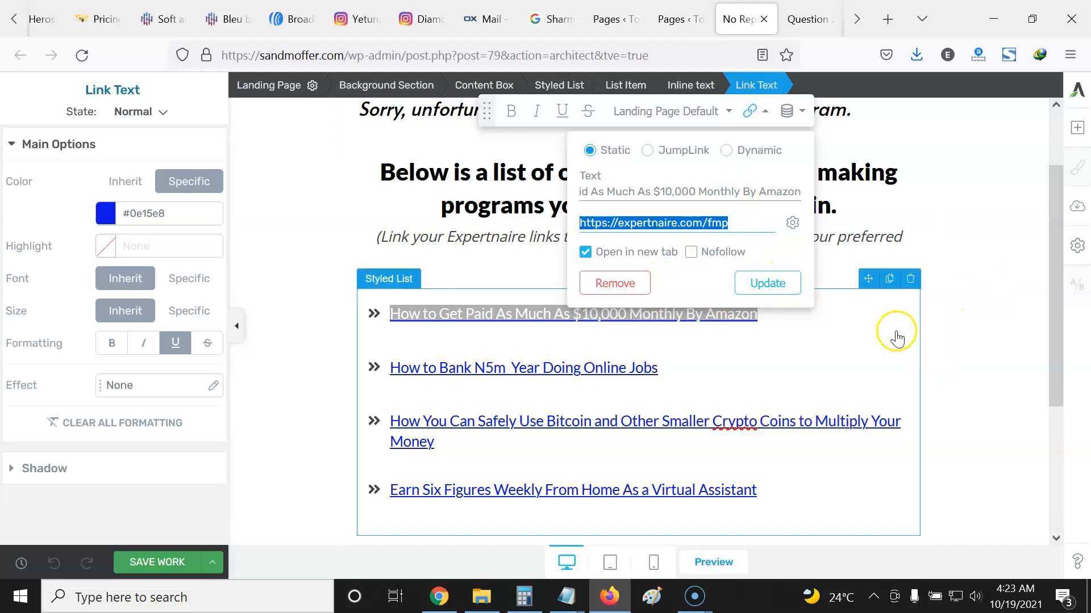
pyautogui.click(996, 304)
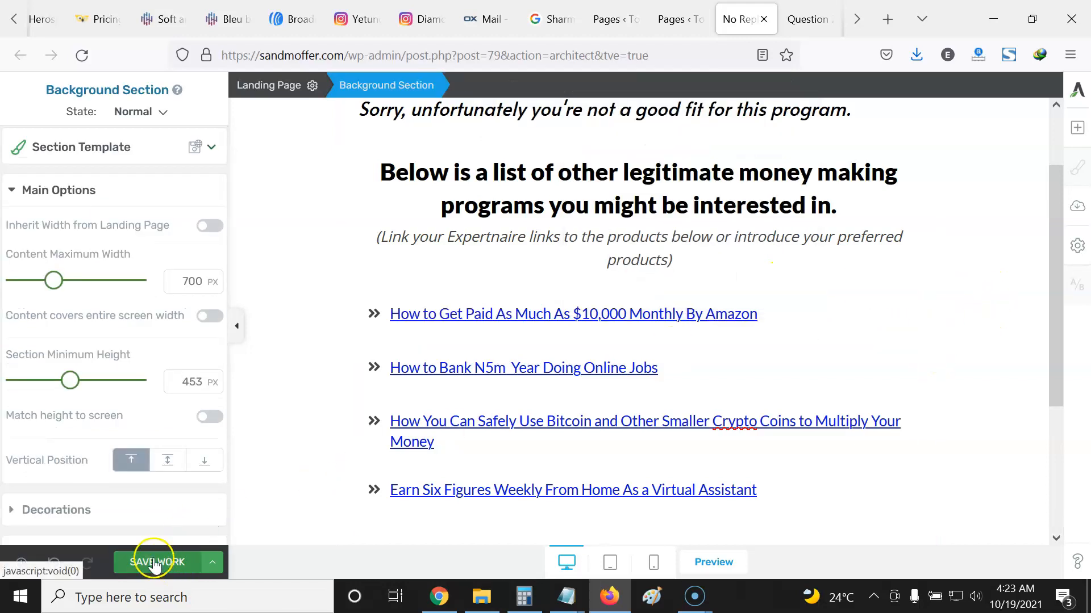
pyautogui.scroll(-4, 759, 377)
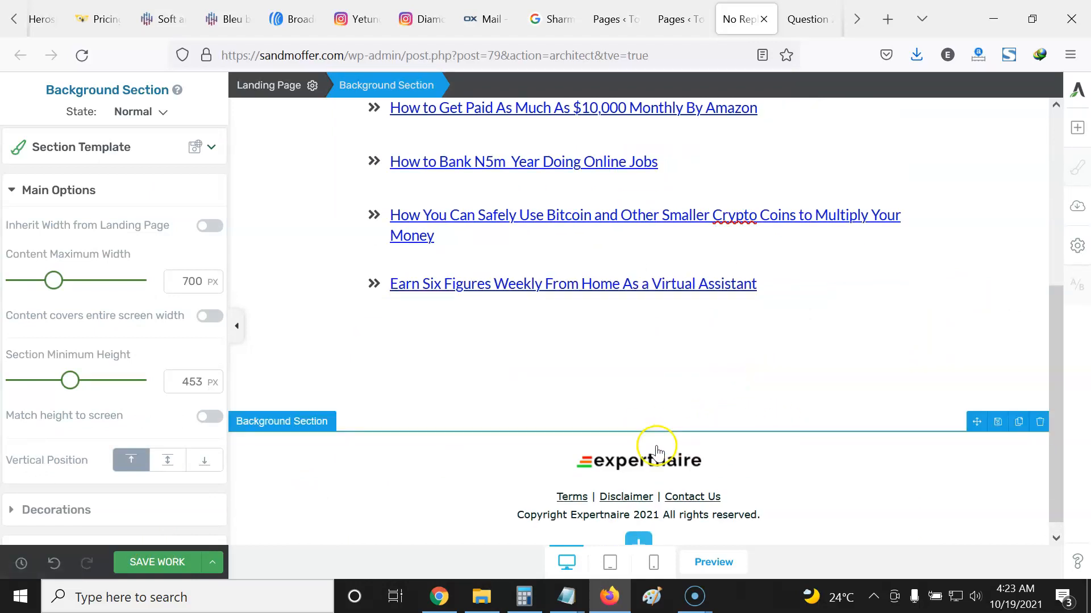
pyautogui.moveTo(694, 452)
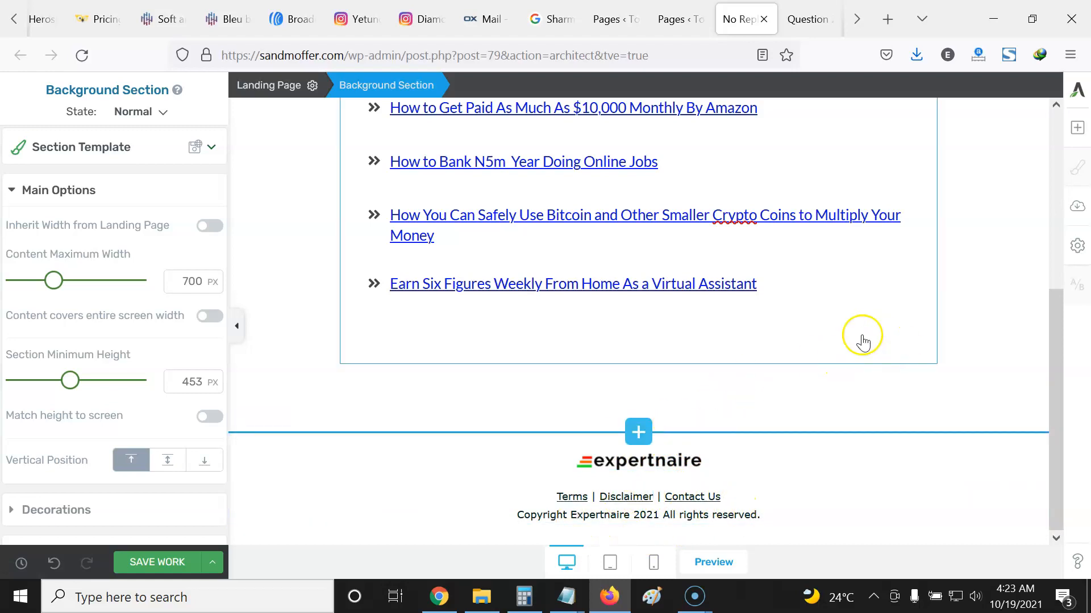
# Open the solution page from the pages list with Thrive Architect in a new tab and switch to it.
pyautogui.hotkey('ctrl', 'shift', 'Tab')
pyautogui.scroll(-3, 540, 273)
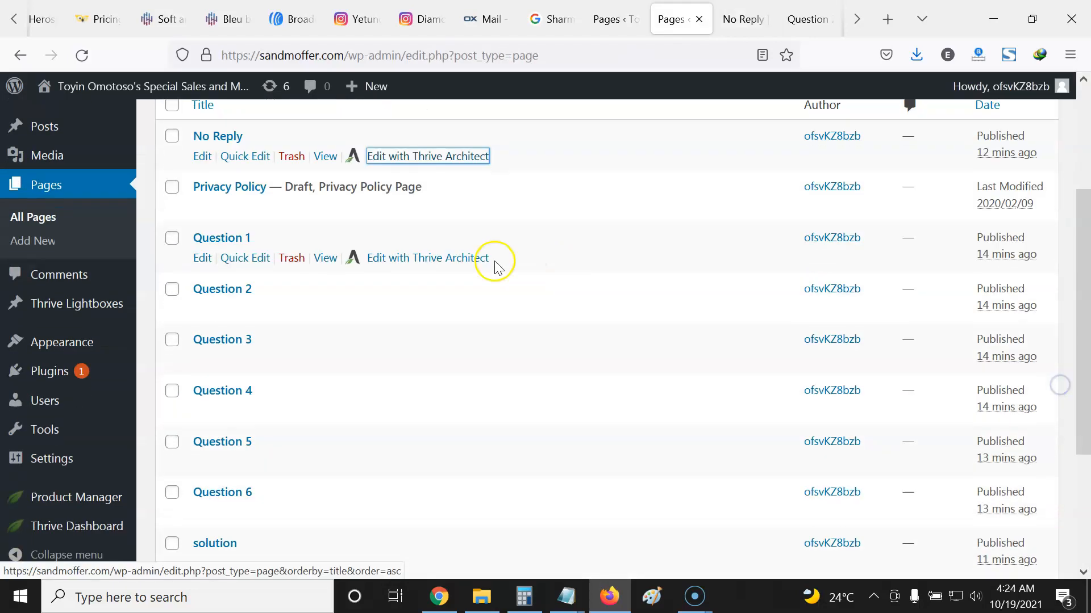
pyautogui.scroll(-3, 469, 186)
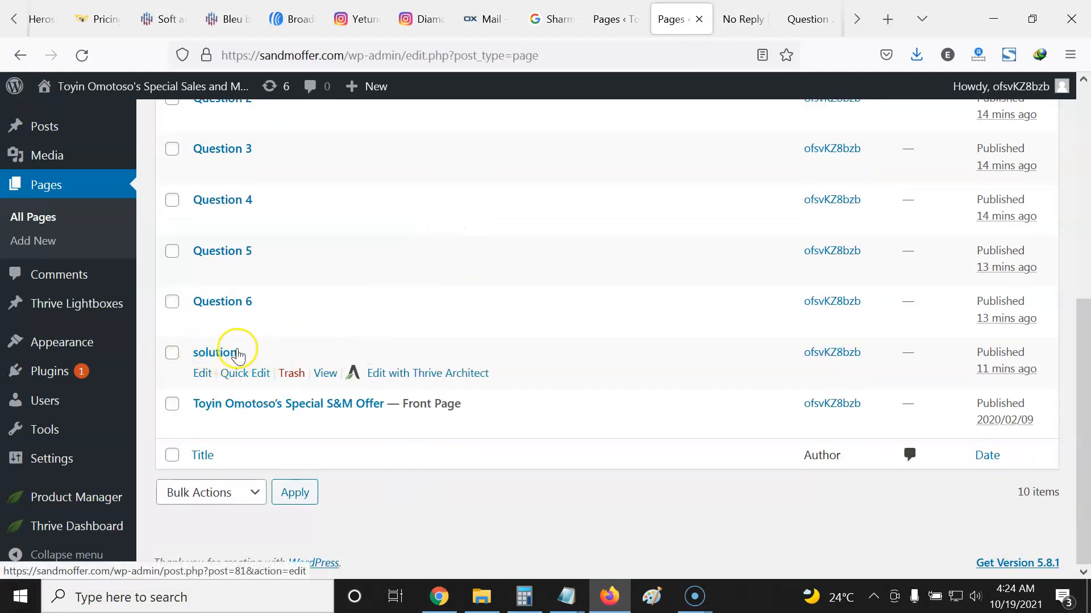
pyautogui.rightClick(400, 376)
pyautogui.press('t')
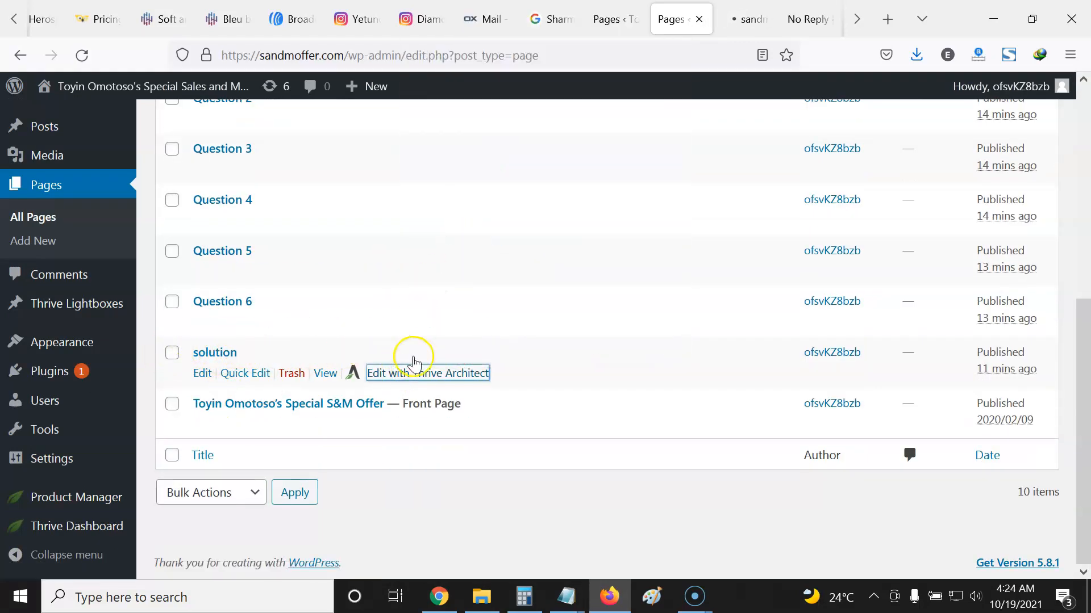
pyautogui.click(750, 20)
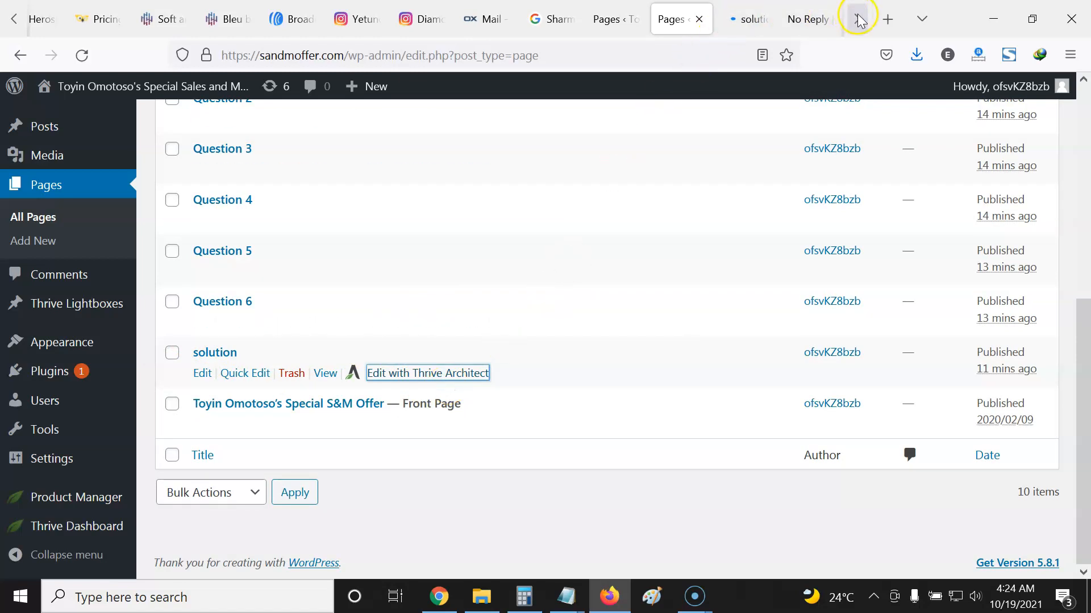
# Import the landing page file tve-lp-lastquiz-page into the solution page, overwriting its current contents.
pyautogui.click(835, 117)
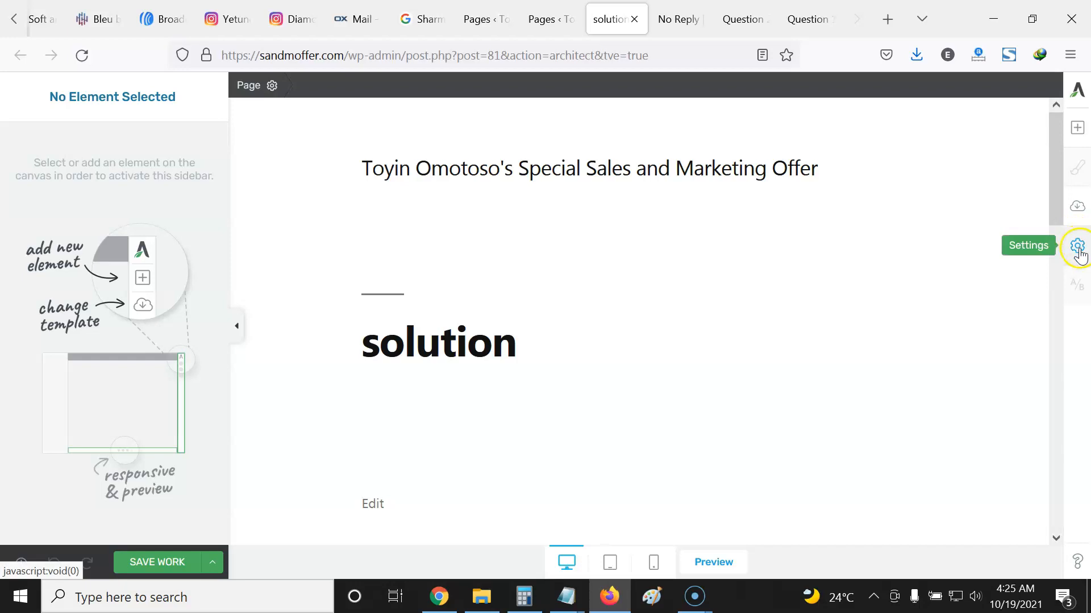
pyautogui.click(1078, 246)
pyautogui.click(921, 177)
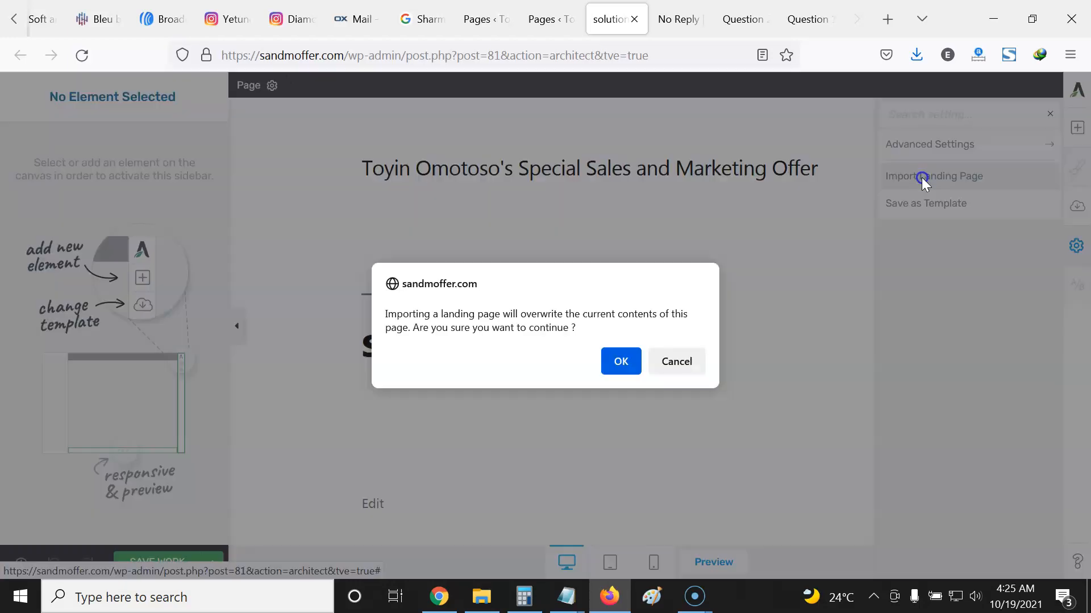
pyautogui.click(620, 361)
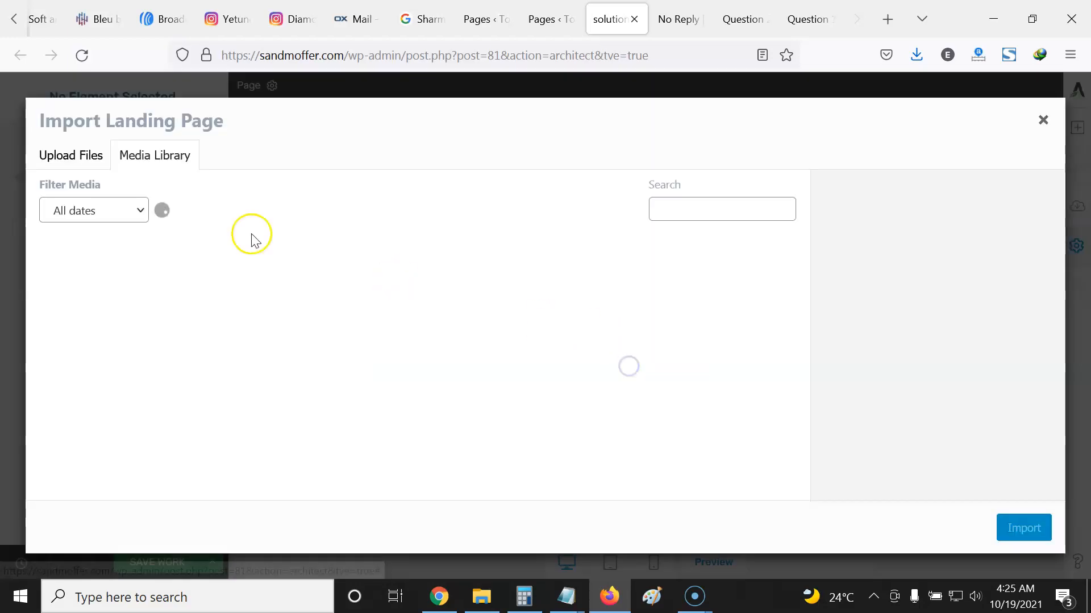
pyautogui.click(95, 161)
pyautogui.click(592, 358)
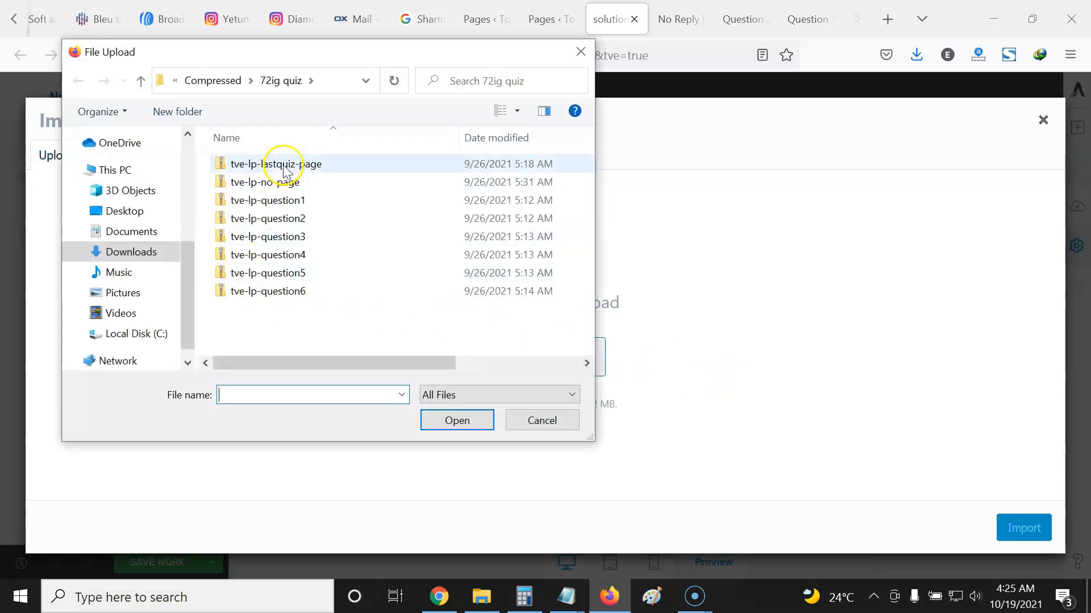
pyautogui.click(285, 164)
pyautogui.click(453, 432)
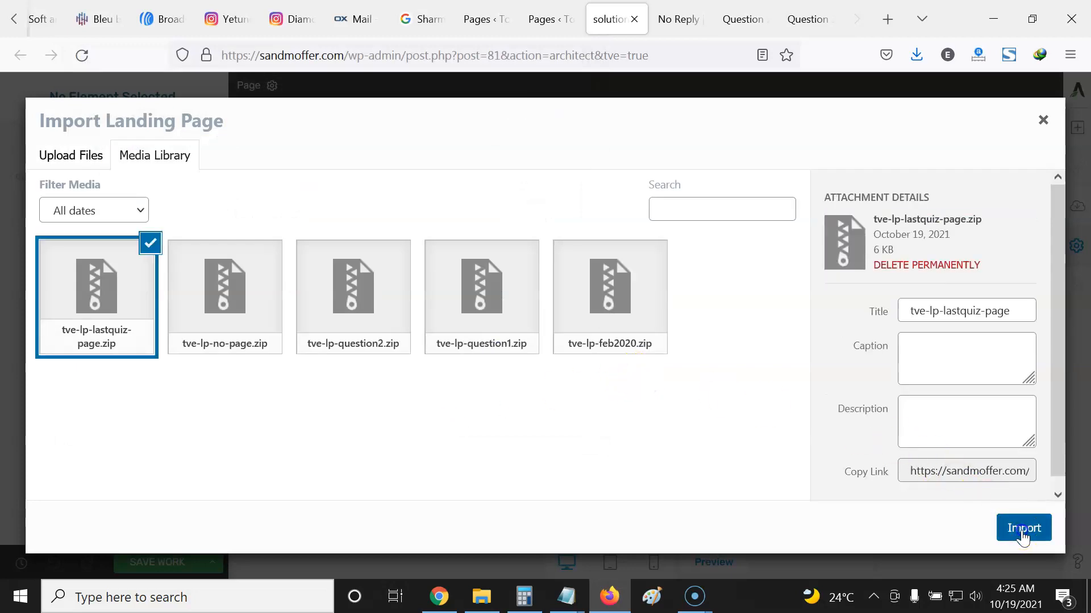
pyautogui.click(1018, 529)
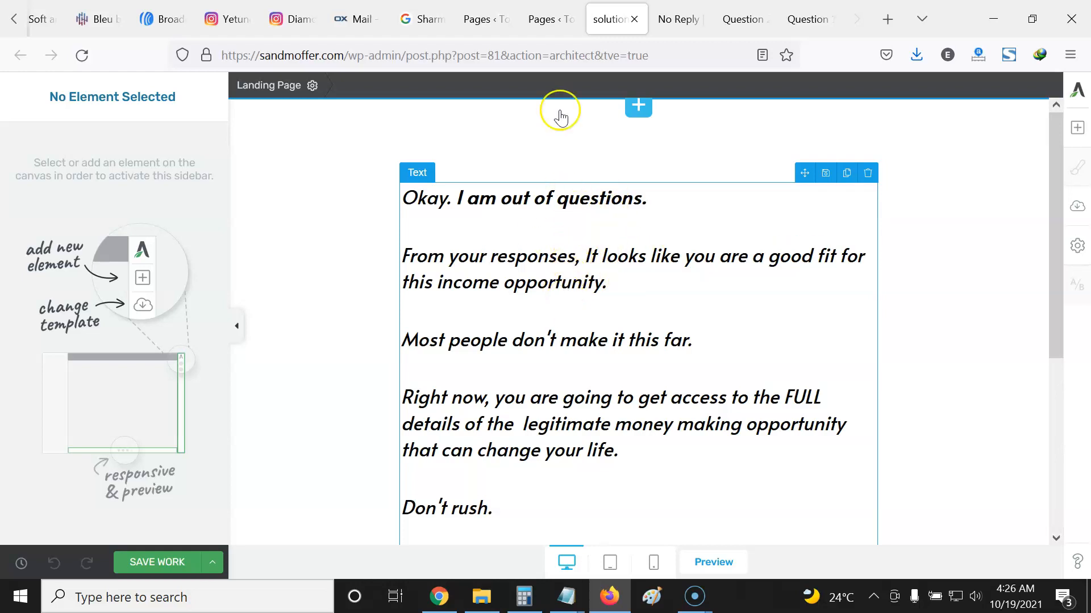
# Review the imported solution page's closing message, Click Here to Continue link, linking note and footer, checking its entry in the pages list.
pyautogui.click(554, 17)
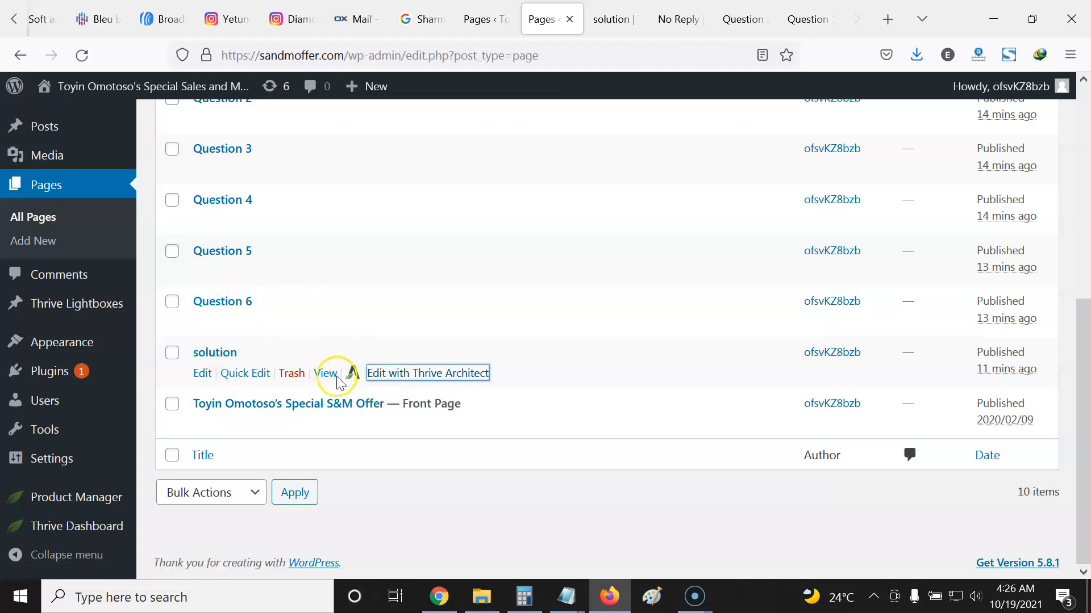
pyautogui.click(629, 13)
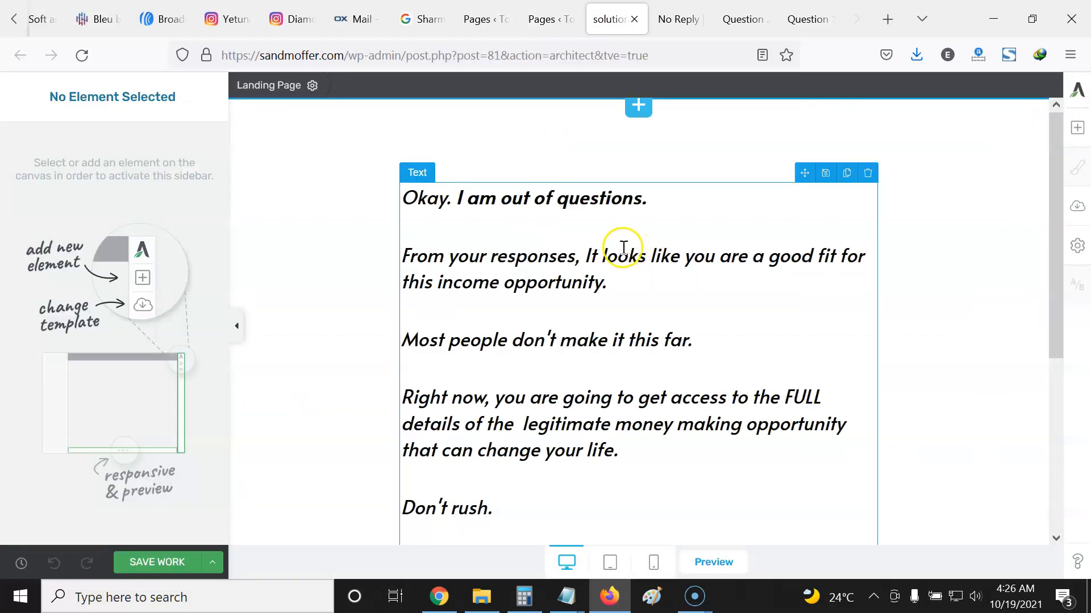
pyautogui.scroll(-2, 619, 239)
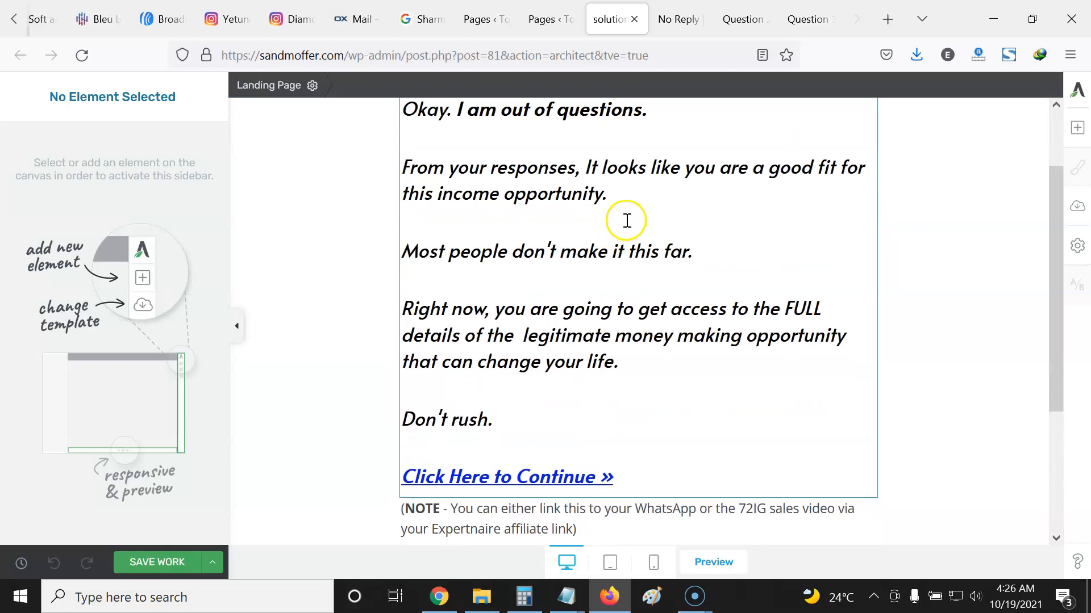
pyautogui.scroll(2, 623, 202)
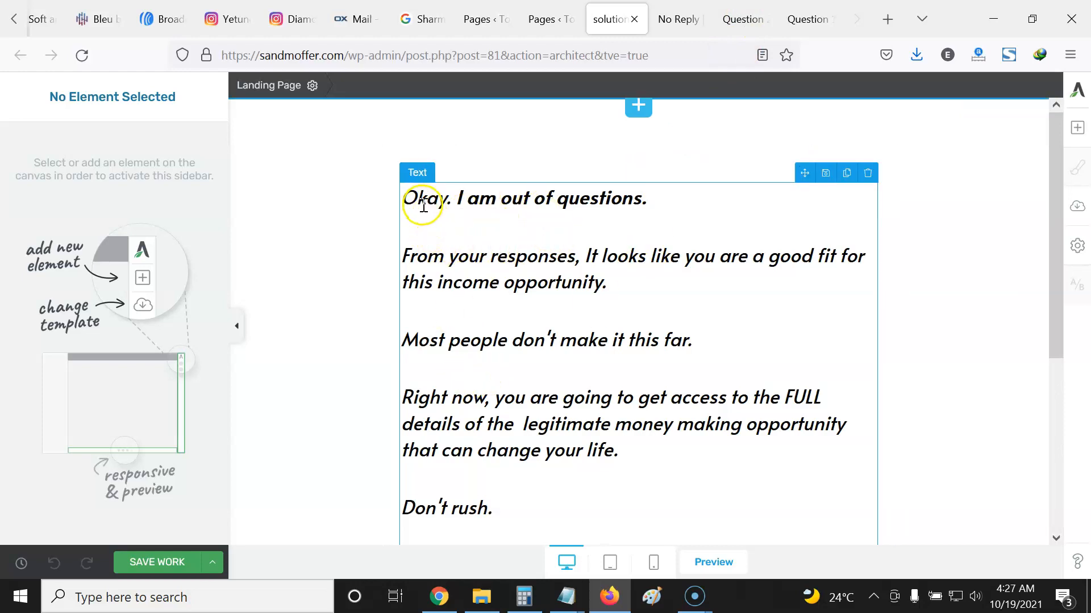
pyautogui.scroll(-2, 423, 206)
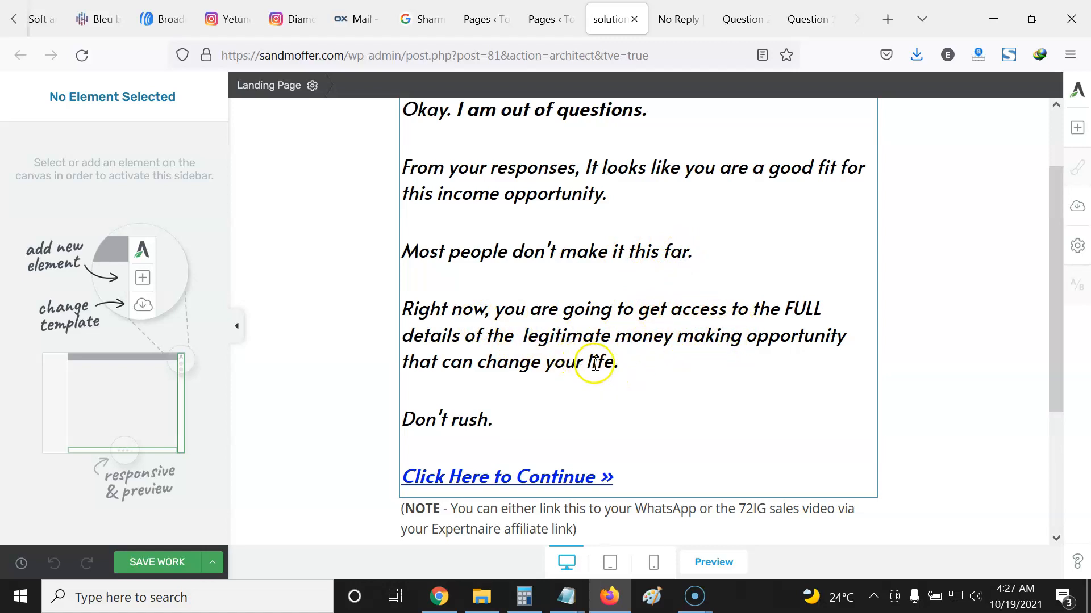
pyautogui.scroll(-2, 477, 411)
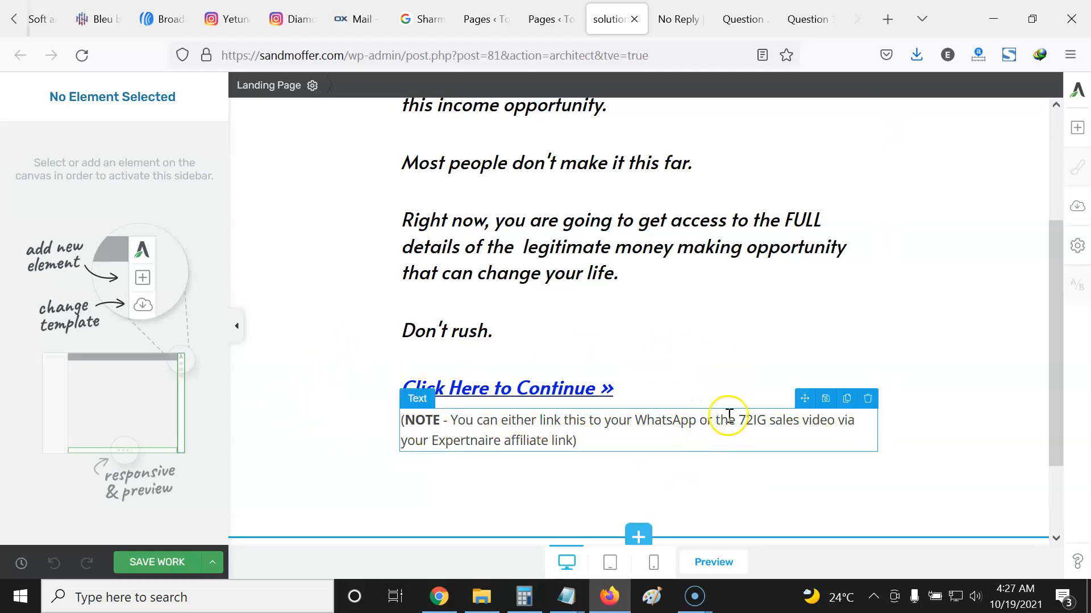
pyautogui.scroll(-2, 696, 425)
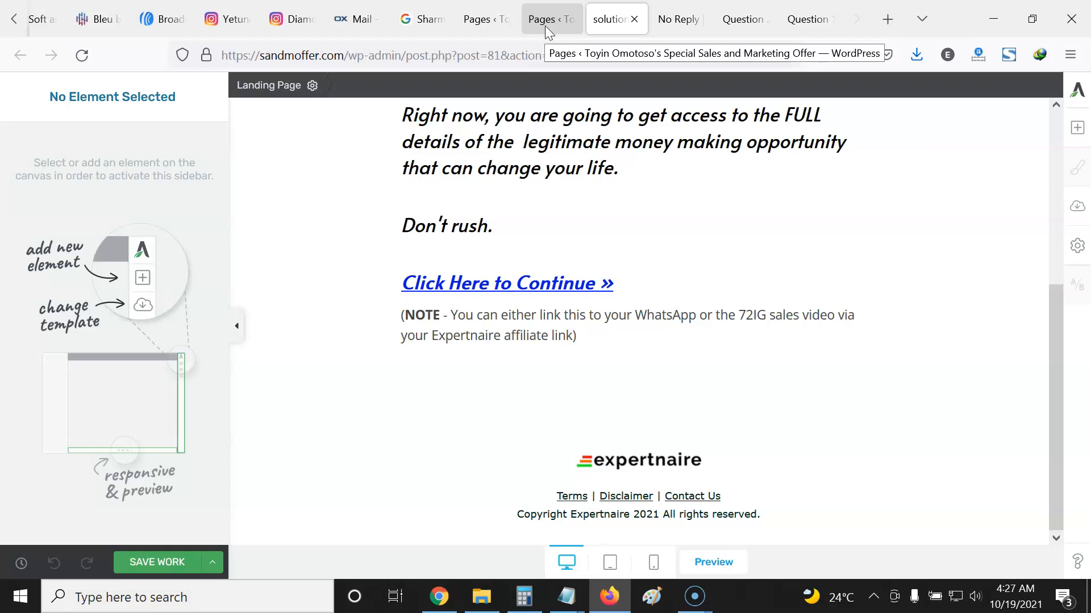
# Review the No Reply page, the second question page, the pages list and the first question's progress bar and answer buttons.
pyautogui.click(678, 19)
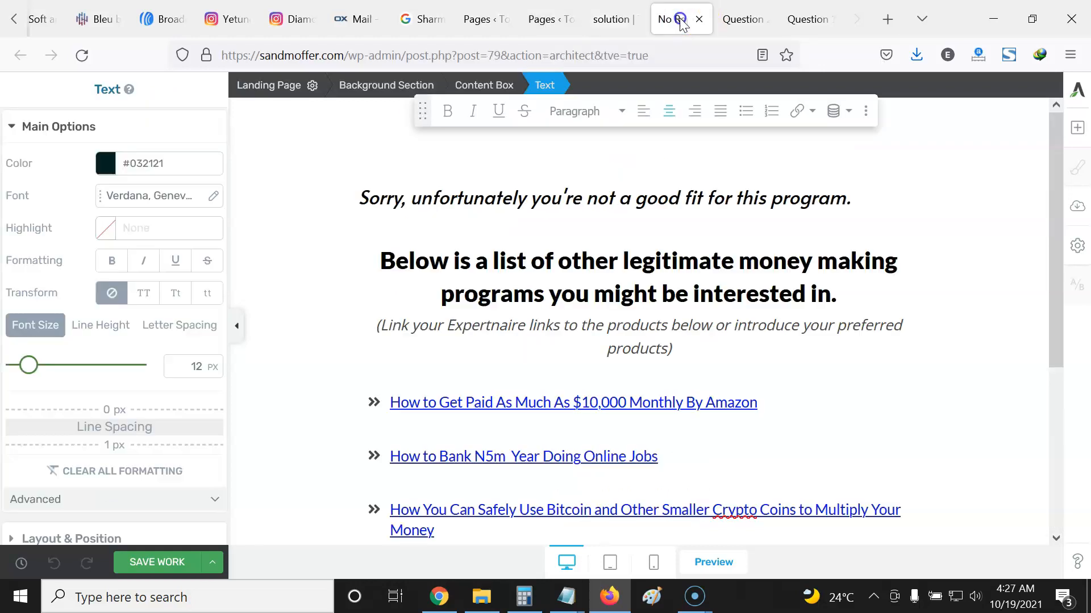
pyautogui.click(733, 19)
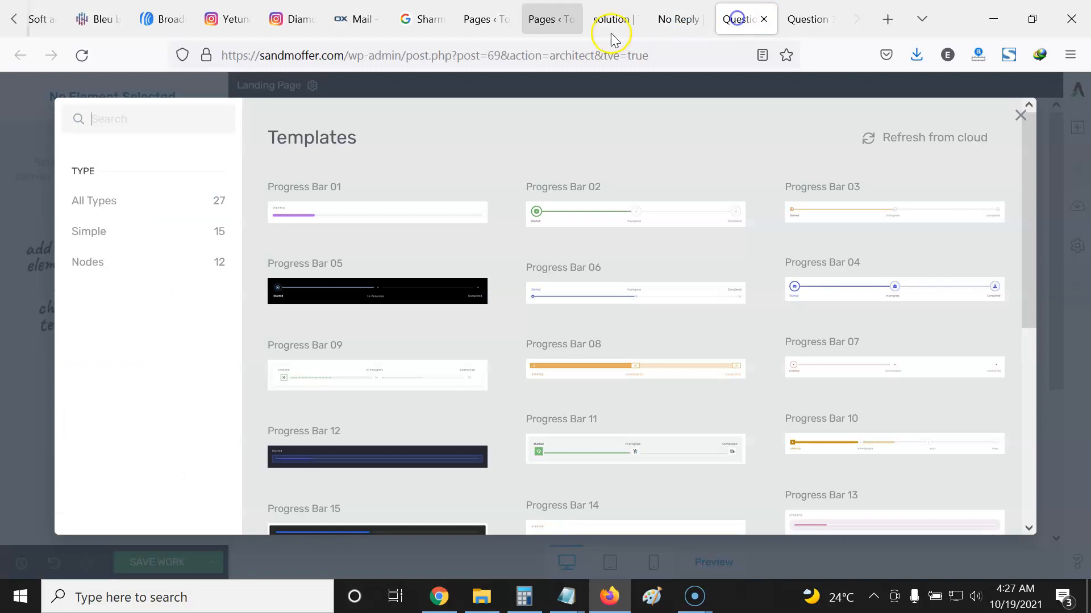
pyautogui.click(549, 22)
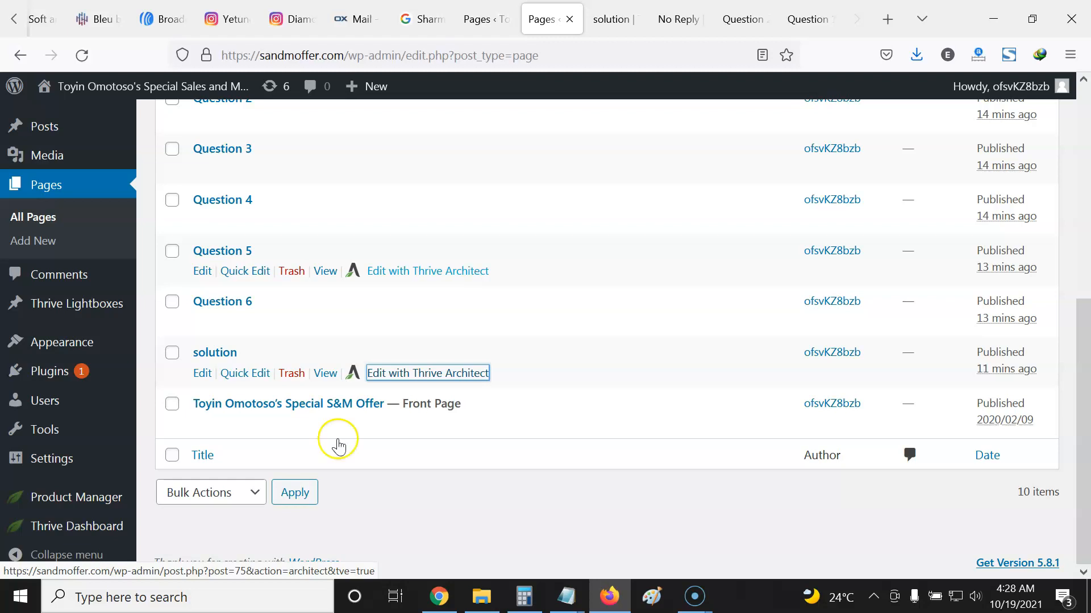
pyautogui.click(805, 22)
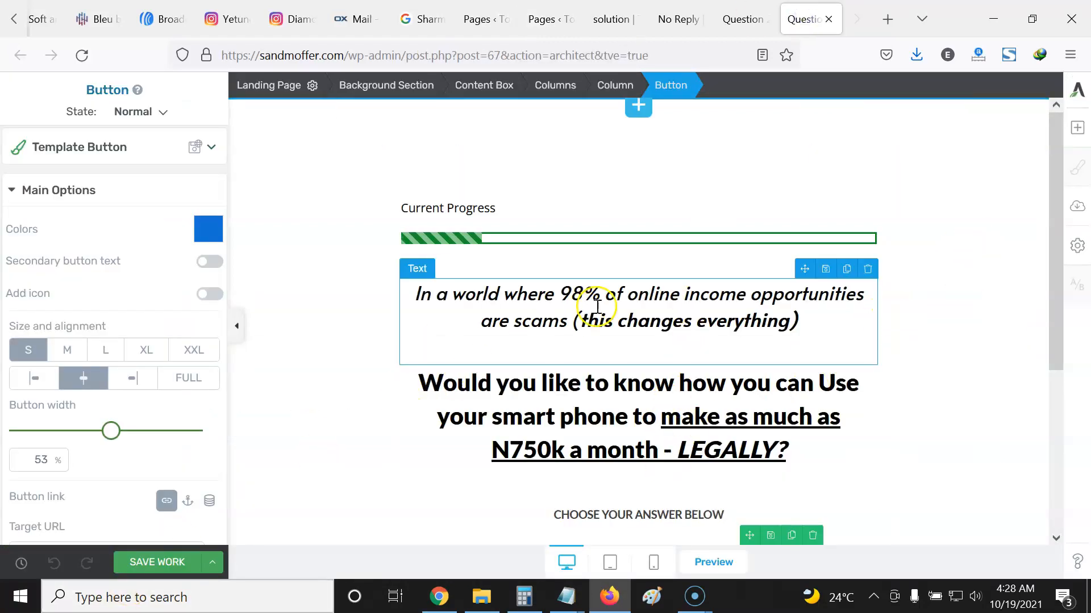
pyautogui.scroll(-3, 569, 329)
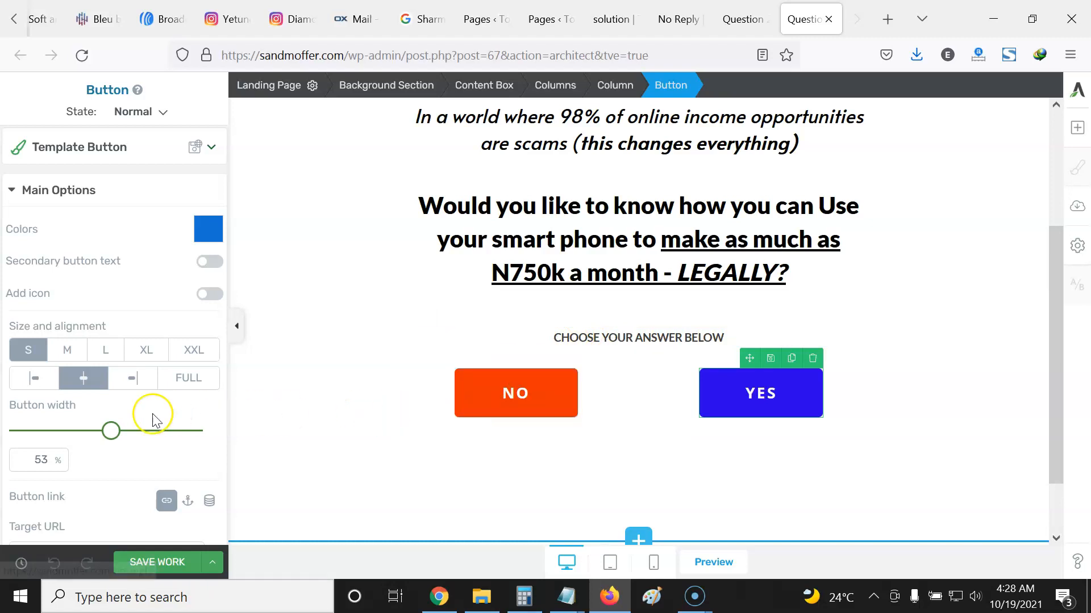
pyautogui.scroll(3, 758, 253)
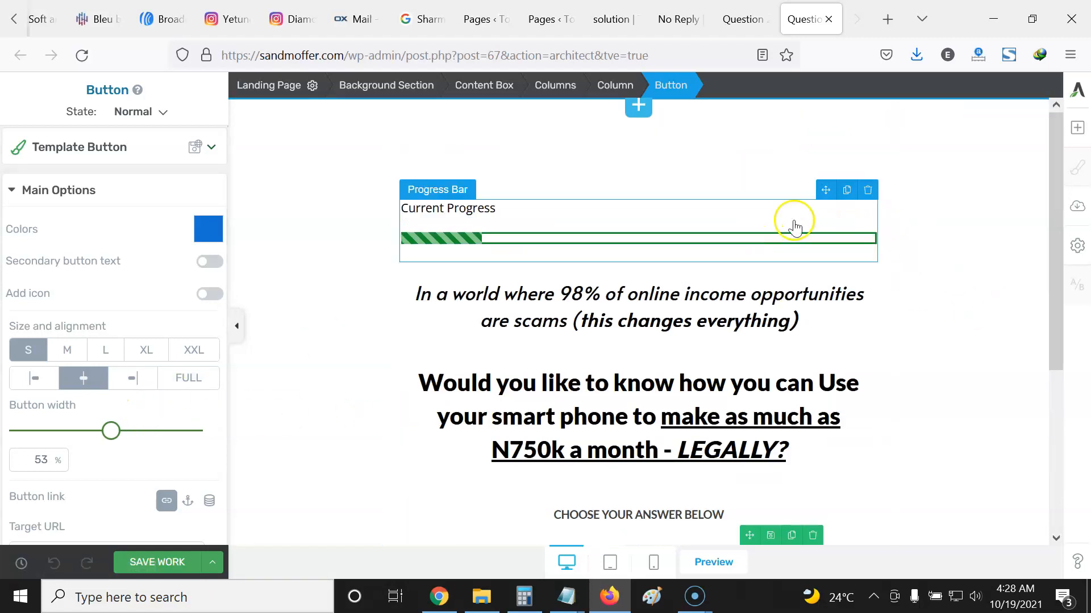
pyautogui.scroll(-2, 943, 181)
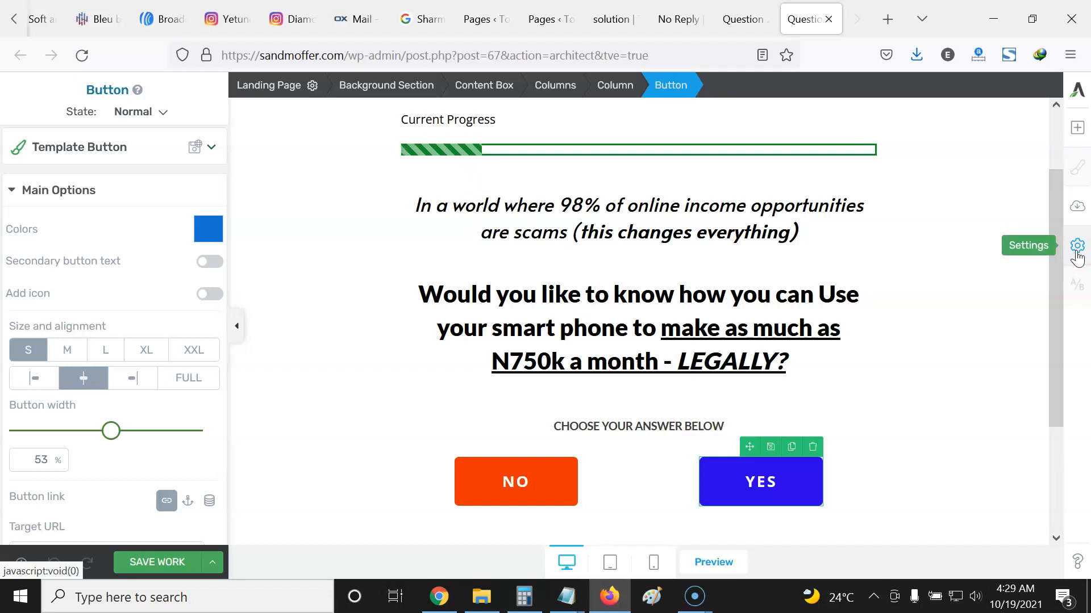
# Show the second question page's custom script fields and copy the entire preventBack script from the untitled Notepad document.
pyautogui.hotkey('ctrl', 'shift', 'Tab')
pyautogui.scroll(-3, 117, 369)
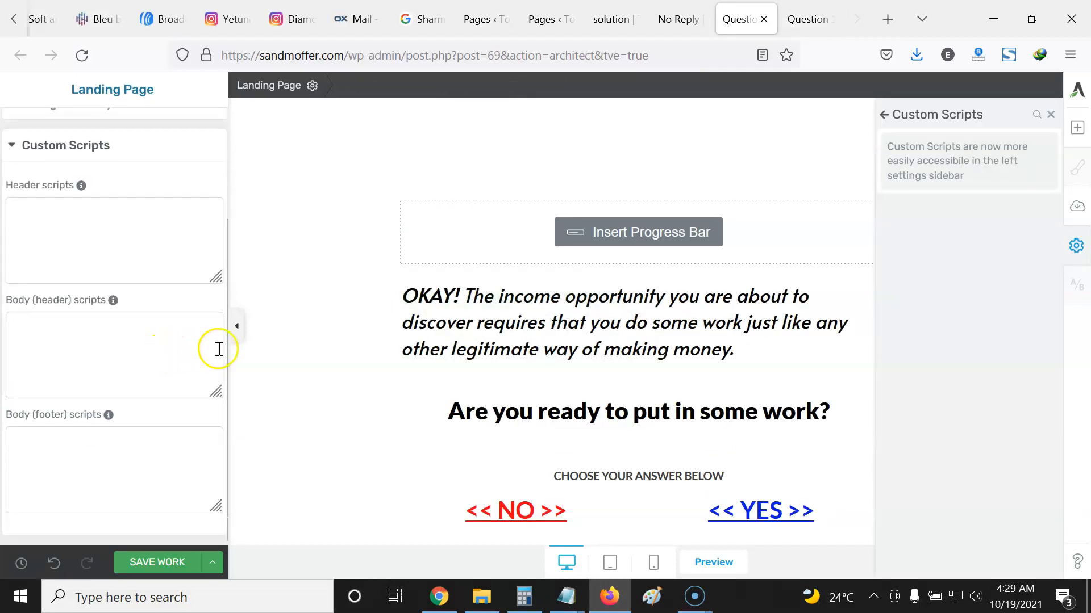
pyautogui.rightClick(557, 603)
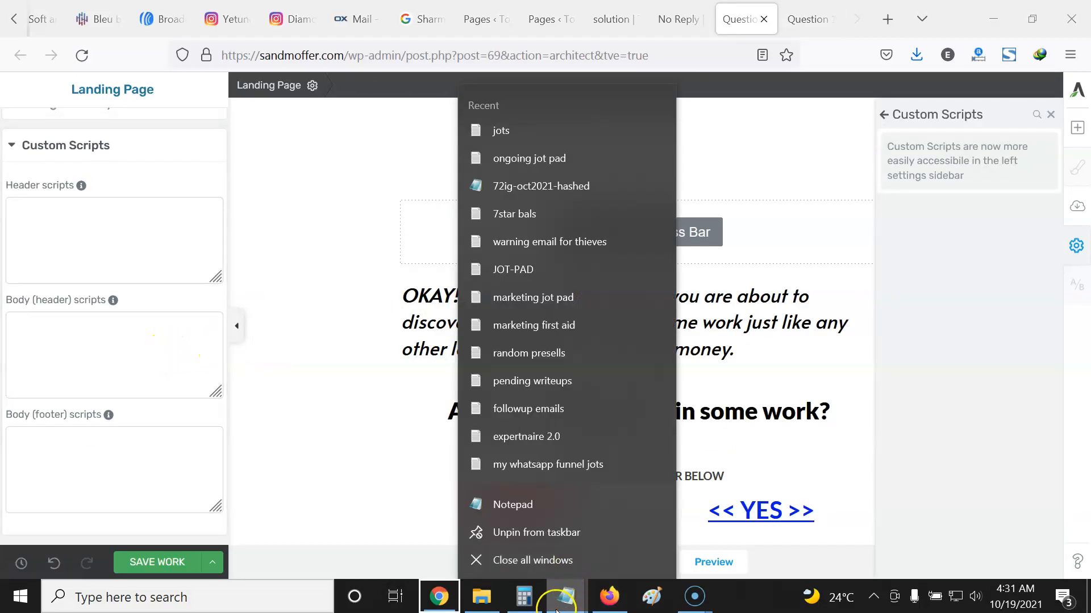
pyautogui.click(557, 604)
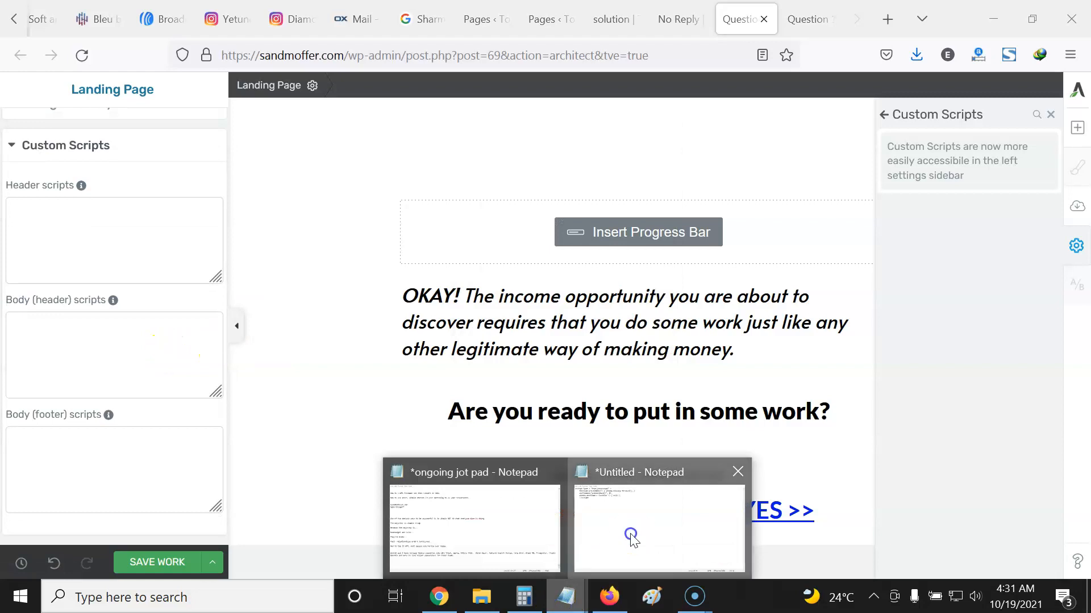
pyautogui.click(632, 540)
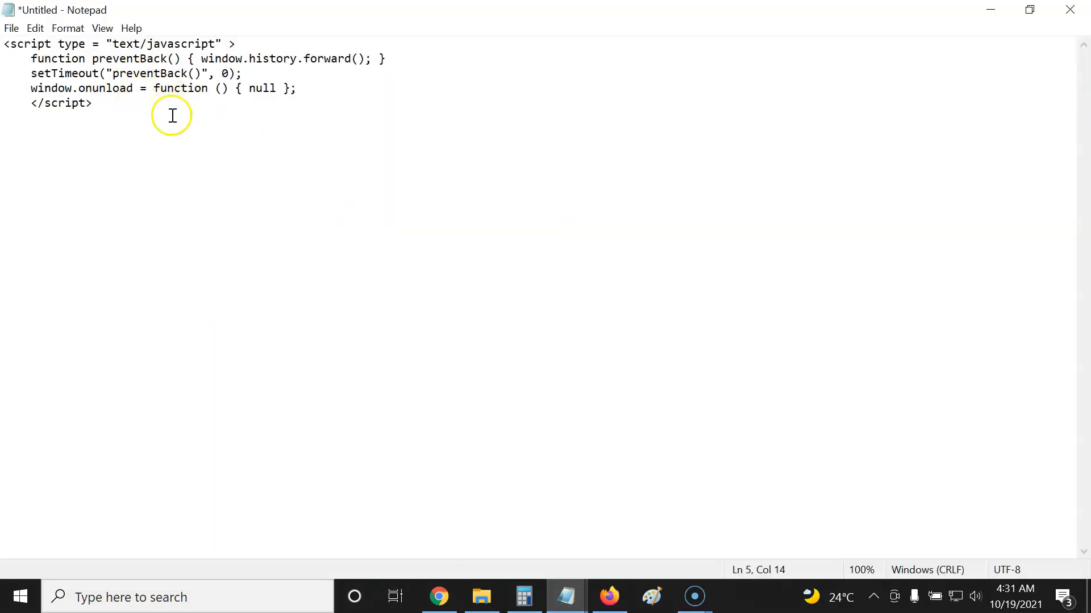
pyautogui.hotkey('ctrl', 'a')
pyautogui.hotkey('ctrl', 'c')
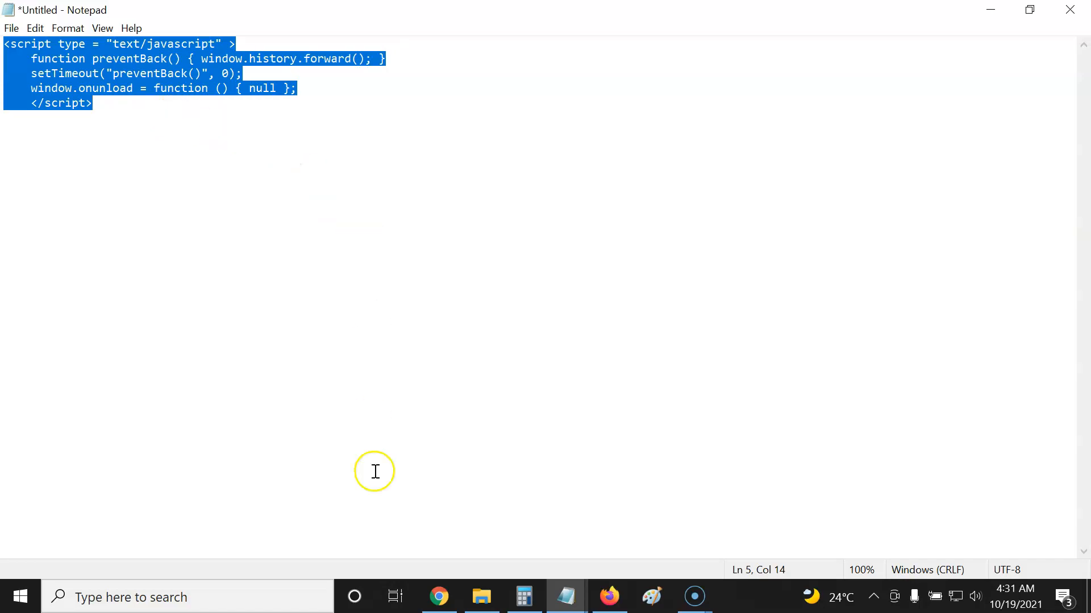
# Return to Firefox, paste the preventBack script into the second question page's header scripts and save the page.
pyautogui.click(610, 597)
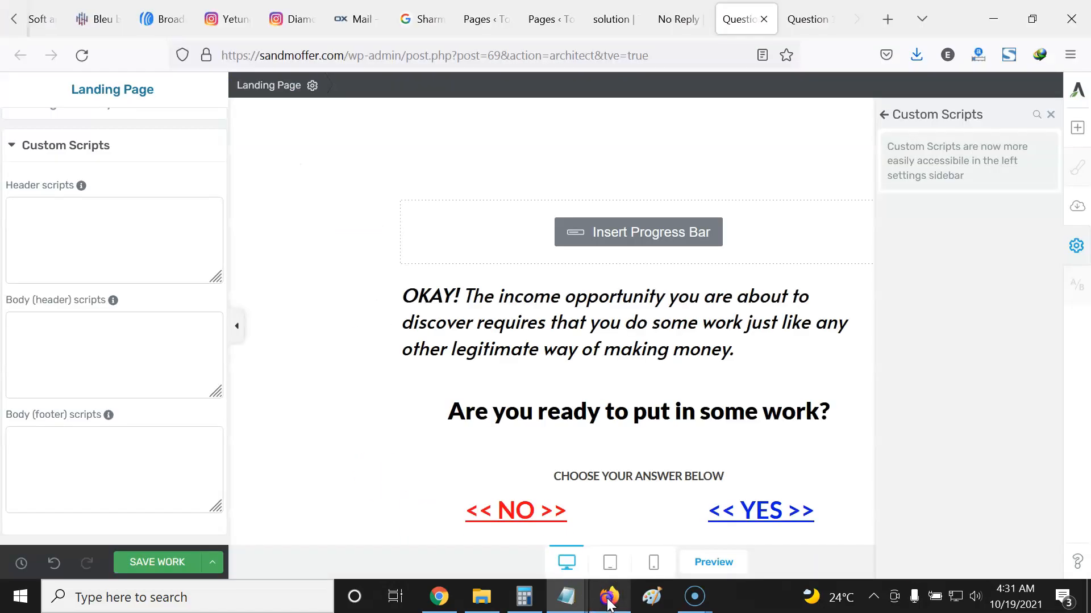
pyautogui.click(176, 217)
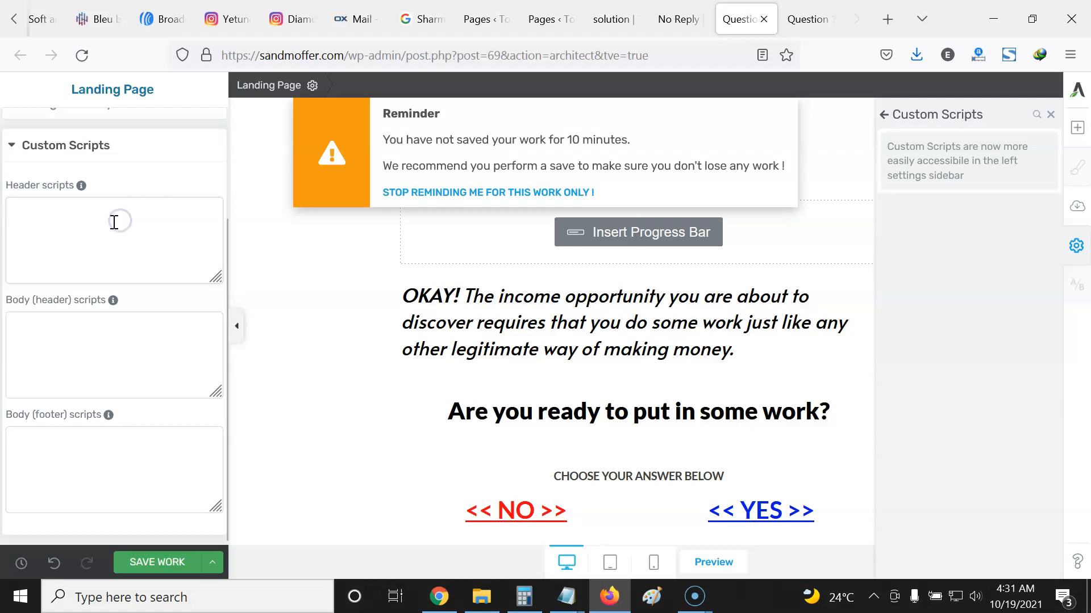
pyautogui.hotkey('ctrl', 'v')
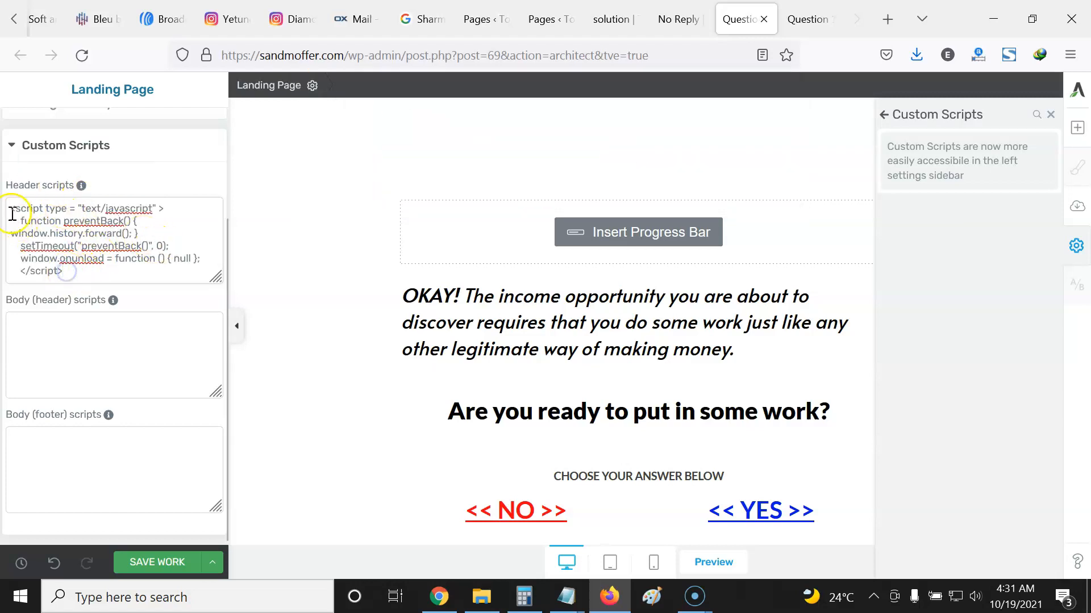
pyautogui.click(165, 562)
# Check the No Reply, Question 1 to 6 and solution entries in the pages list.
pyautogui.click(616, 19)
pyautogui.click(543, 19)
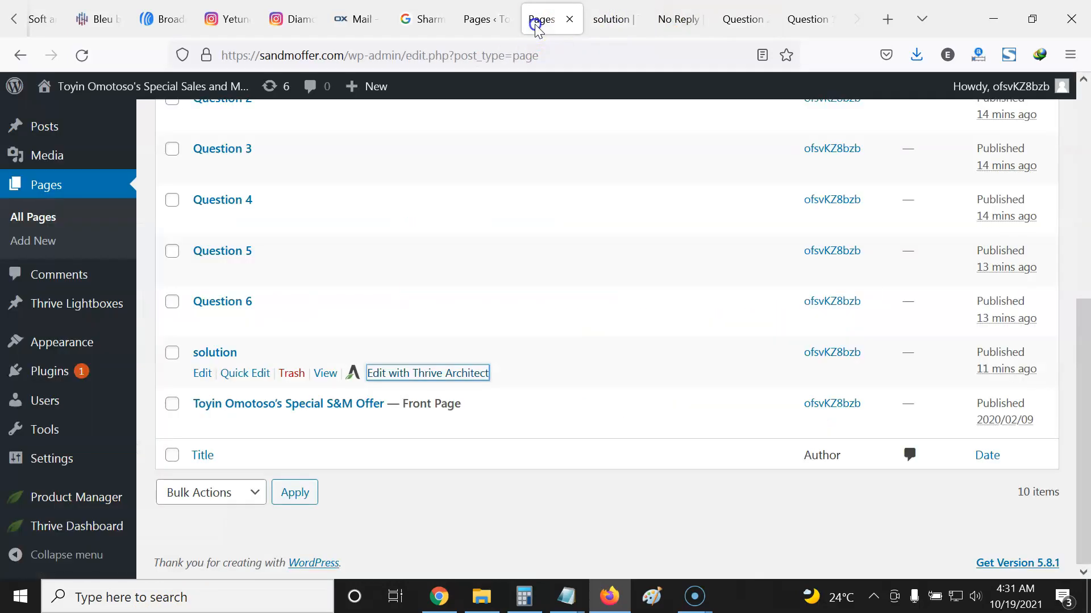
pyautogui.scroll(5, 298, 352)
pyautogui.scroll(-2, 285, 333)
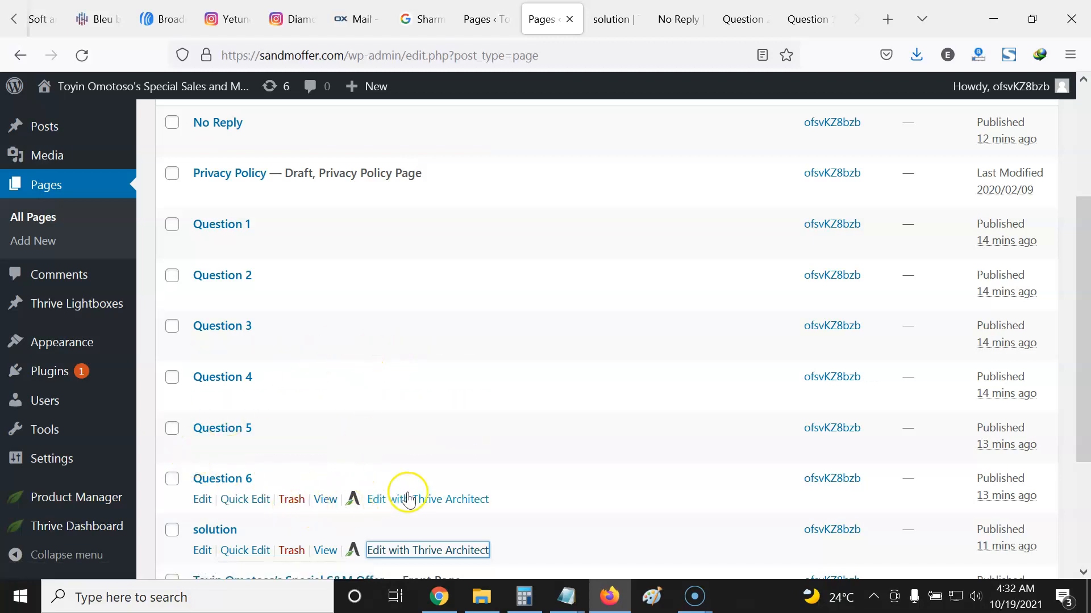
# Close the Custom Scripts settings on the second question page and open them on the first question page.
pyautogui.click(799, 25)
pyautogui.hotkey('ctrl', 'pageup')
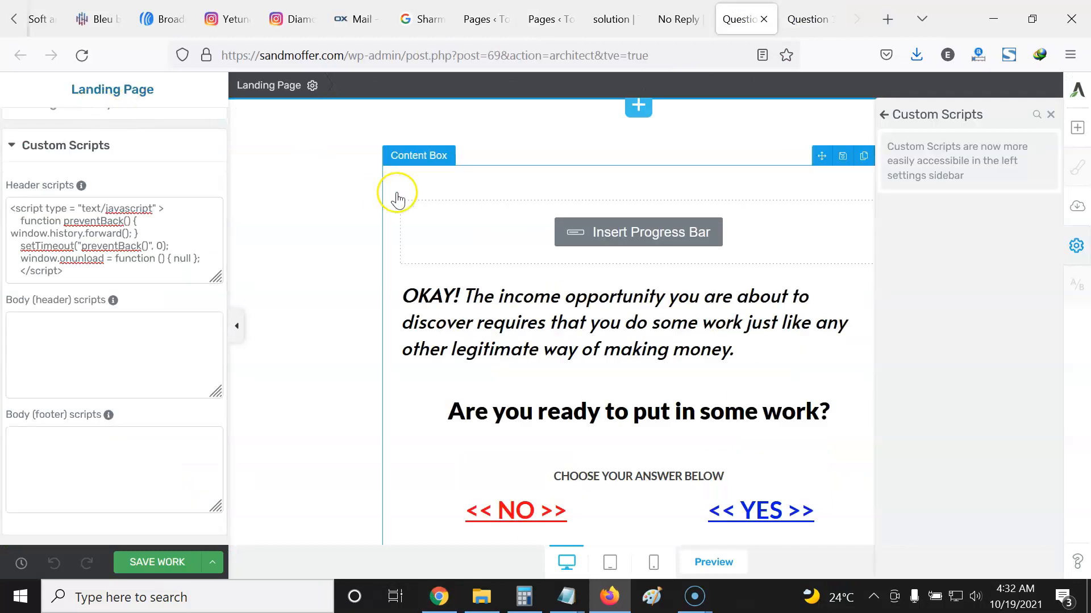
pyautogui.click(1048, 116)
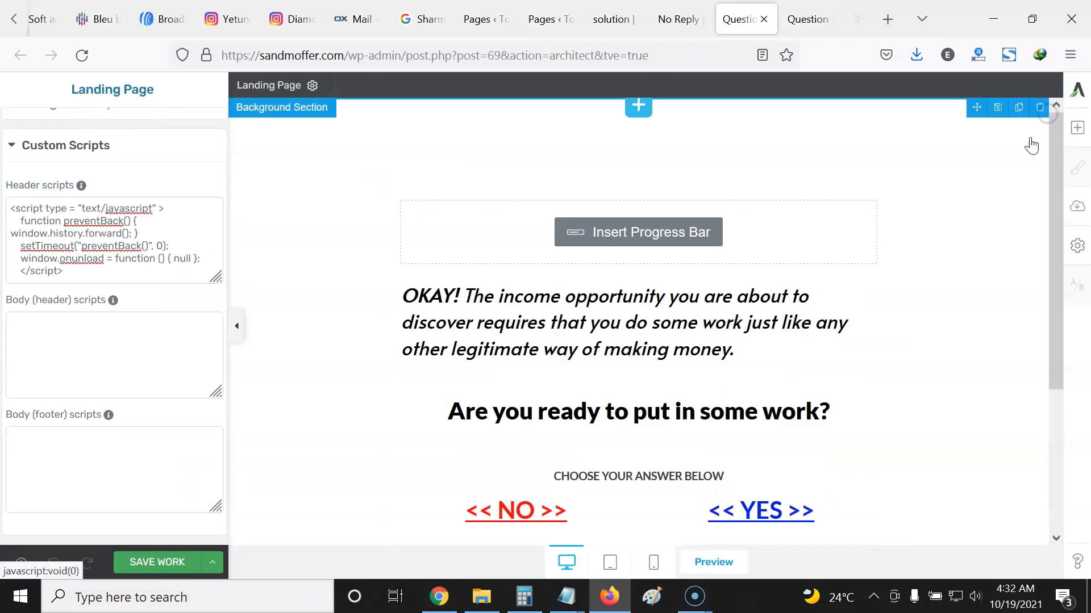
pyautogui.click(989, 211)
pyautogui.hotkey('ctrl', 'pagedown')
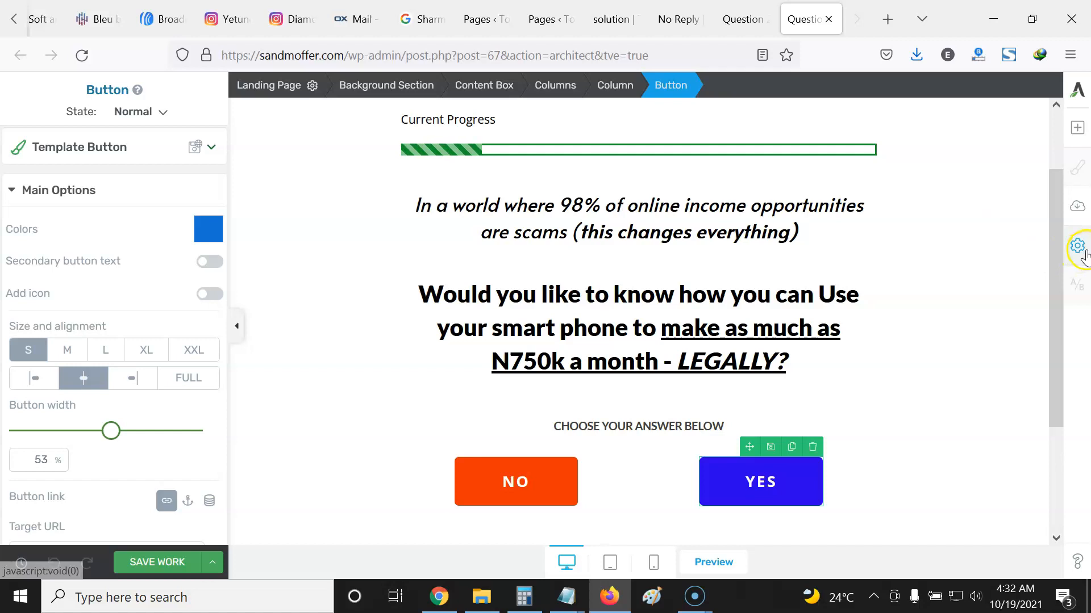
pyautogui.click(1076, 247)
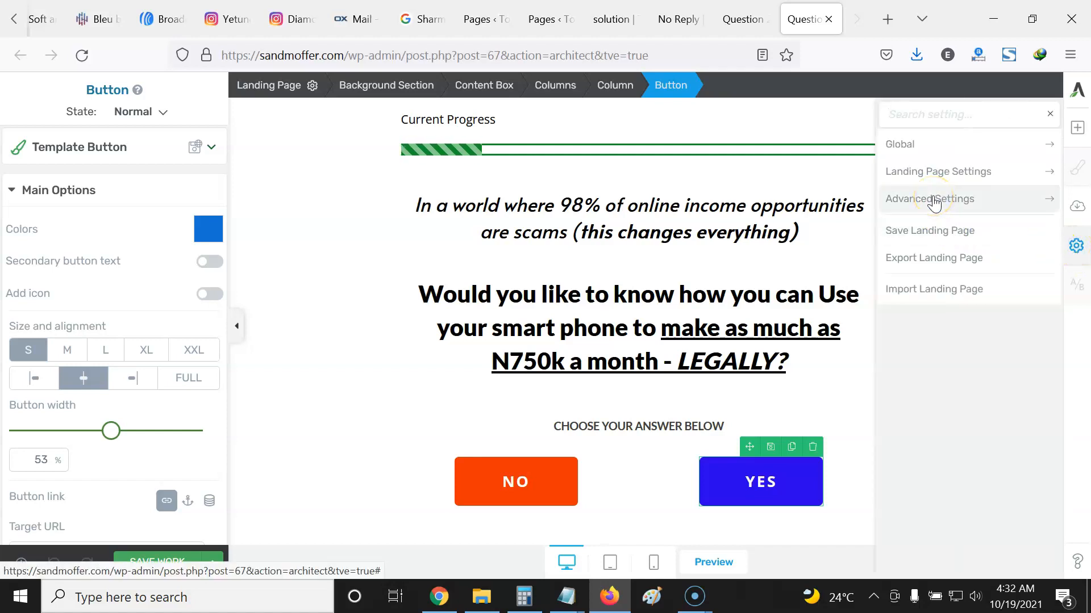
pyautogui.click(935, 200)
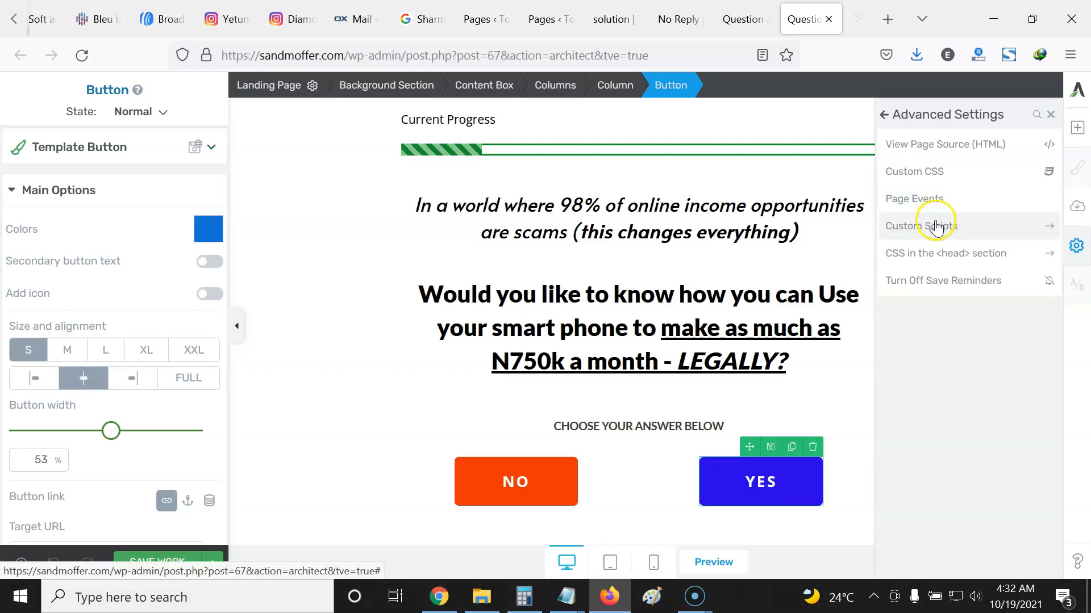
pyautogui.click(936, 226)
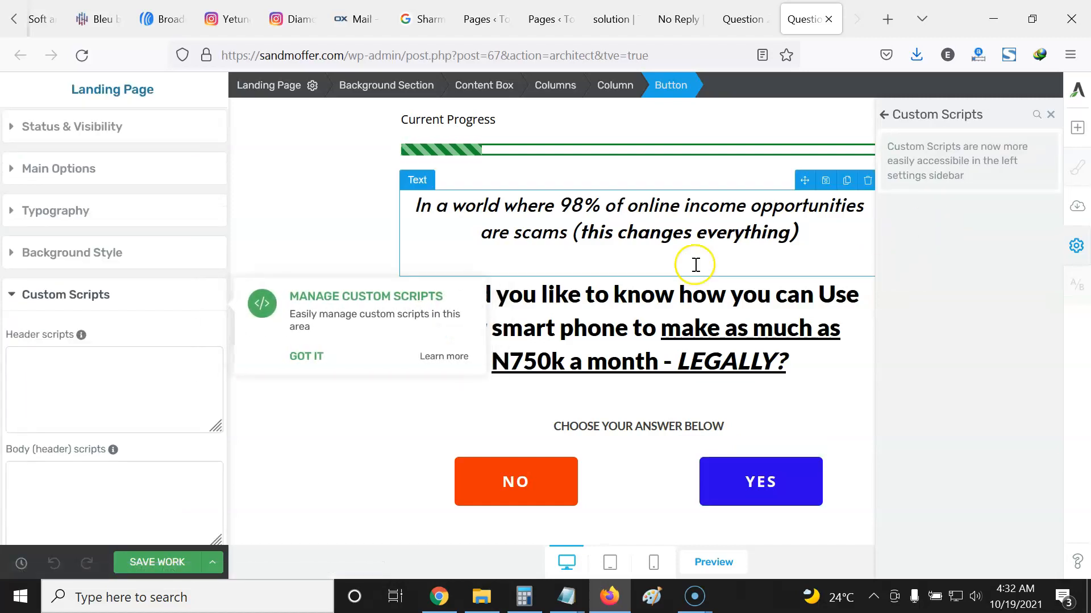
# Paste the preventBack script into the first question page's header scripts, save the page and return to the pages list.
pyautogui.scroll(-3, 74, 307)
pyautogui.scroll(2, 85, 193)
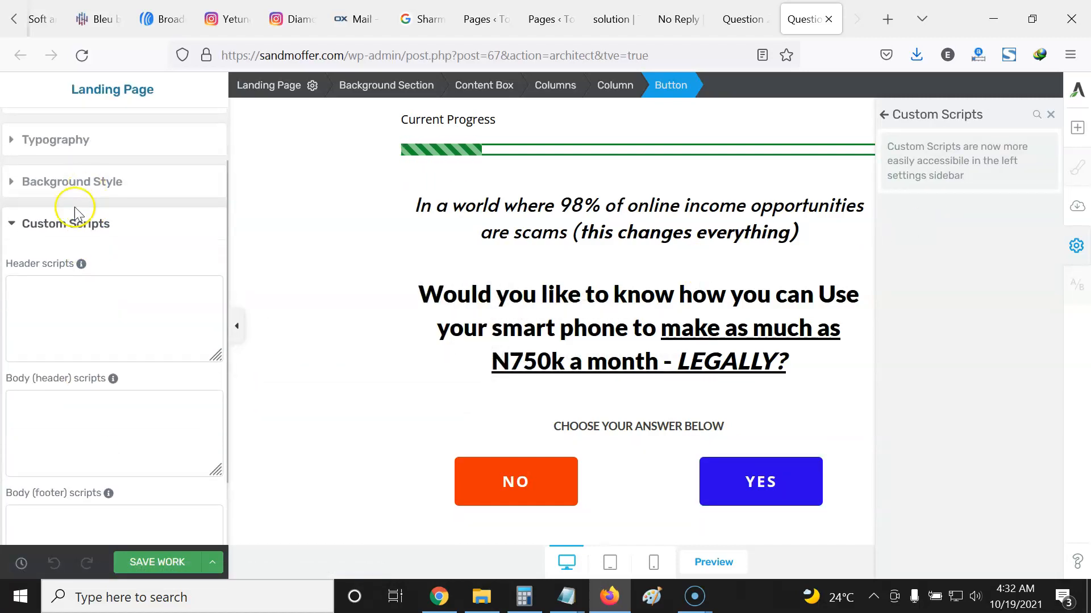
pyautogui.scroll(-2, 97, 255)
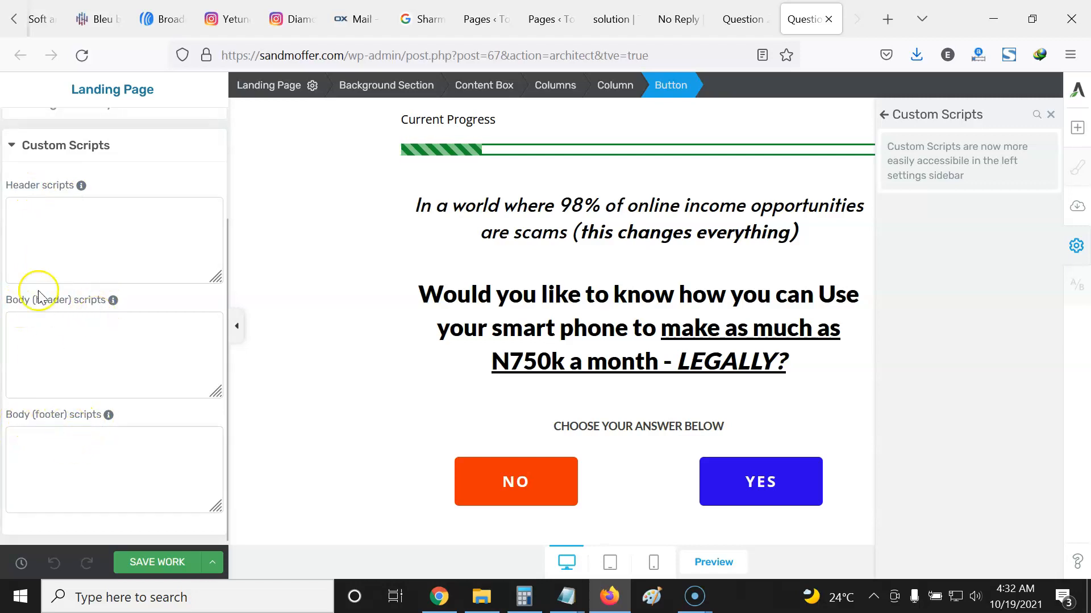
pyautogui.click(50, 209)
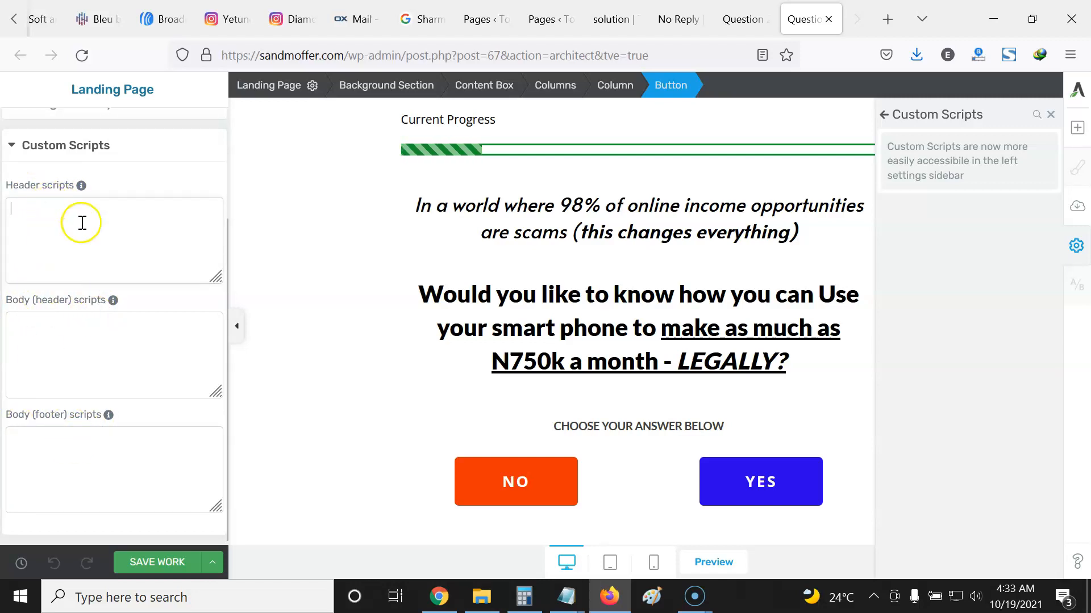
pyautogui.write('<script type = "text/javascript" >     function preventBack() { window.history.forward(); }     setTimeout("preventBack()", 0);     window.onunload = function () { null };     </script>')
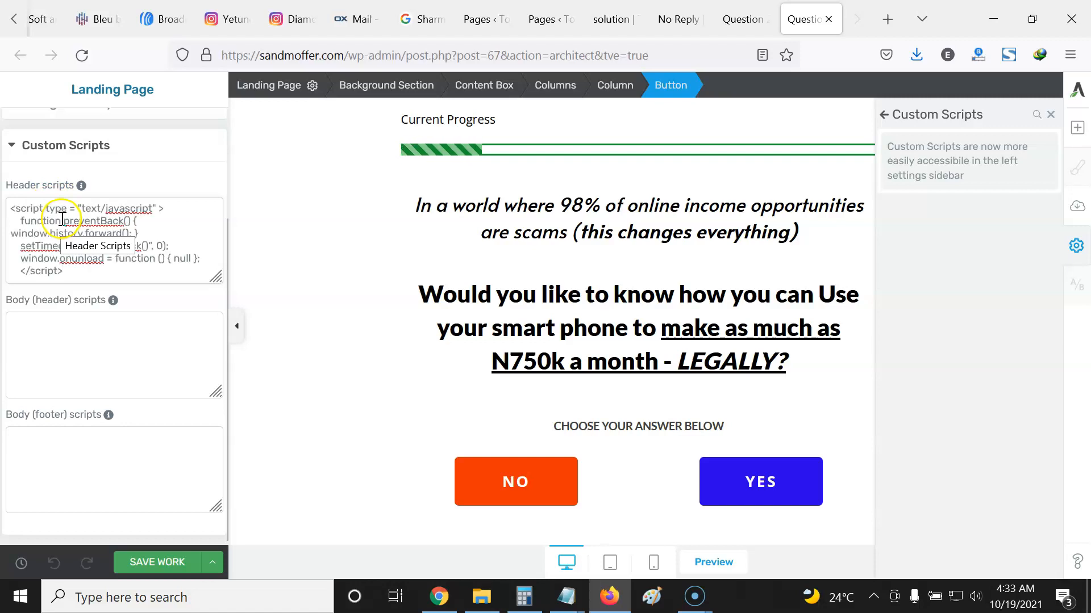
pyautogui.click(170, 568)
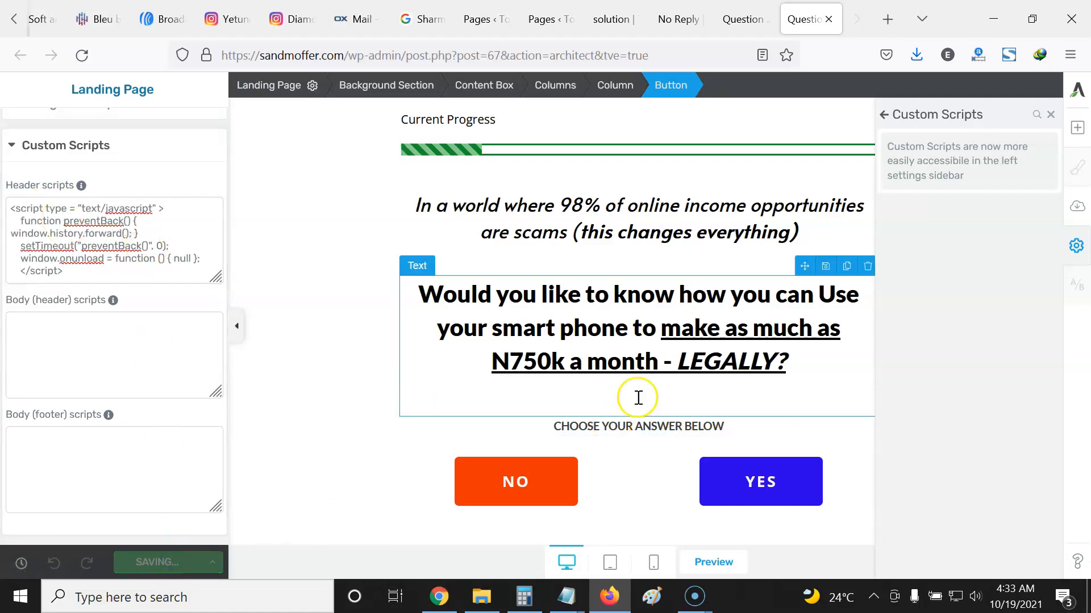
pyautogui.click(611, 19)
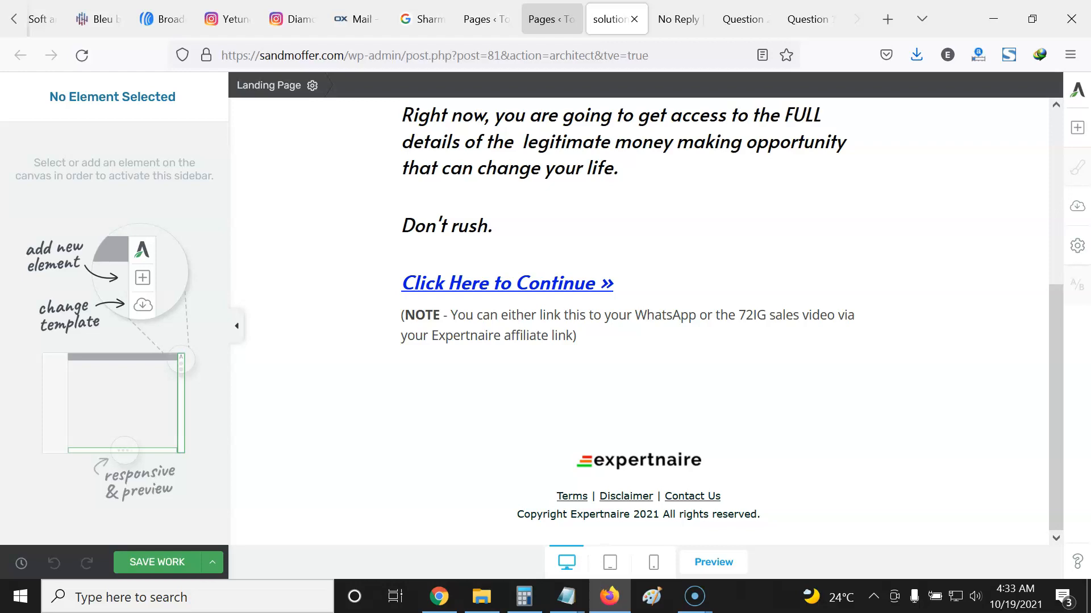
pyautogui.click(543, 19)
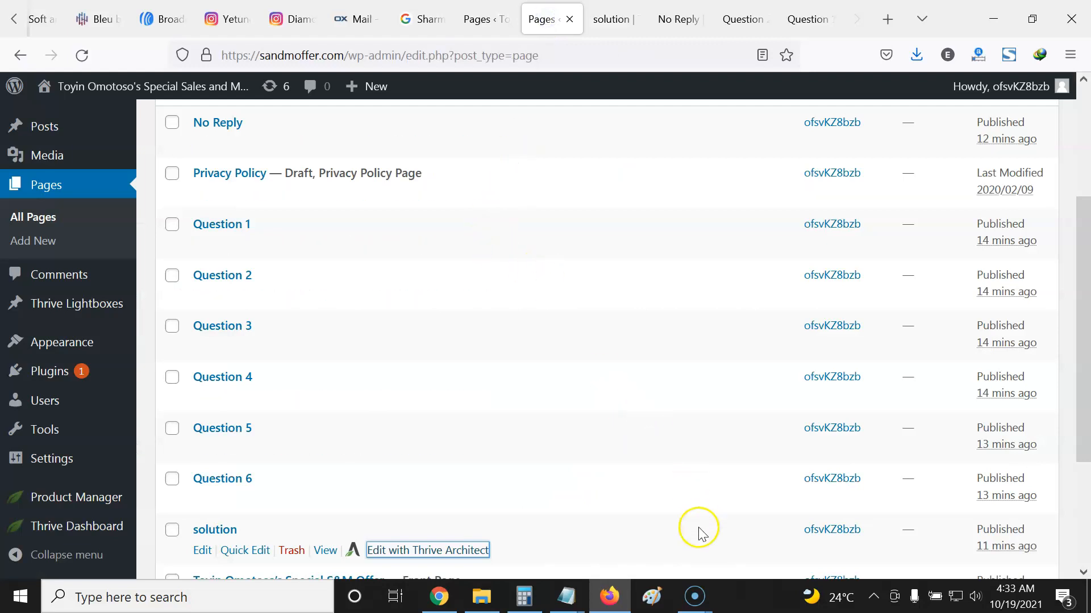